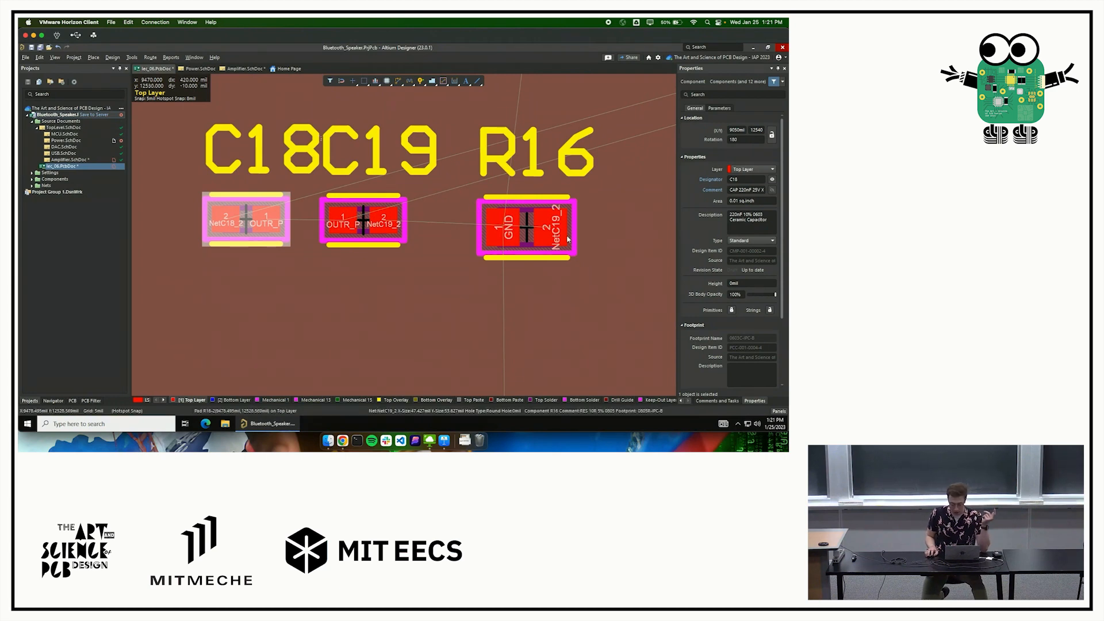
Move R16 slightly toward C19, rotate it 180 degrees so its NetC19_2 pad faces C19, and check the Amplifier schematic.
{"action": "left_click_drag", "start_coordinate": [513, 216], "coordinate": [502, 228]}
{"action": "key", "text": "space"}
{"action": "key", "text": "space"}
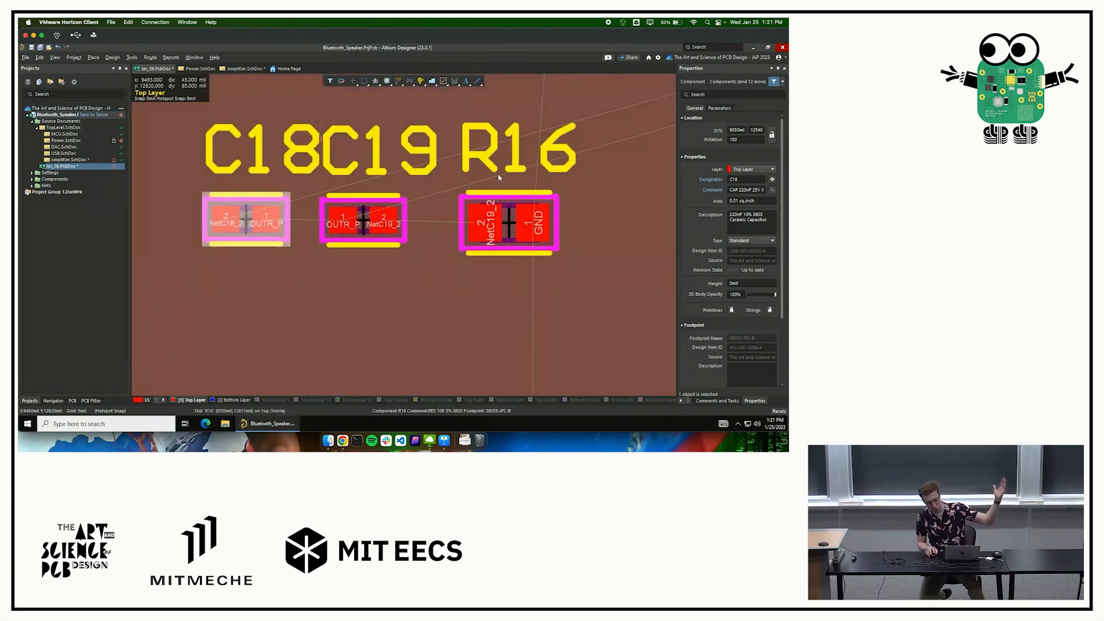
{"action": "left_click", "coordinate": [243, 69]}
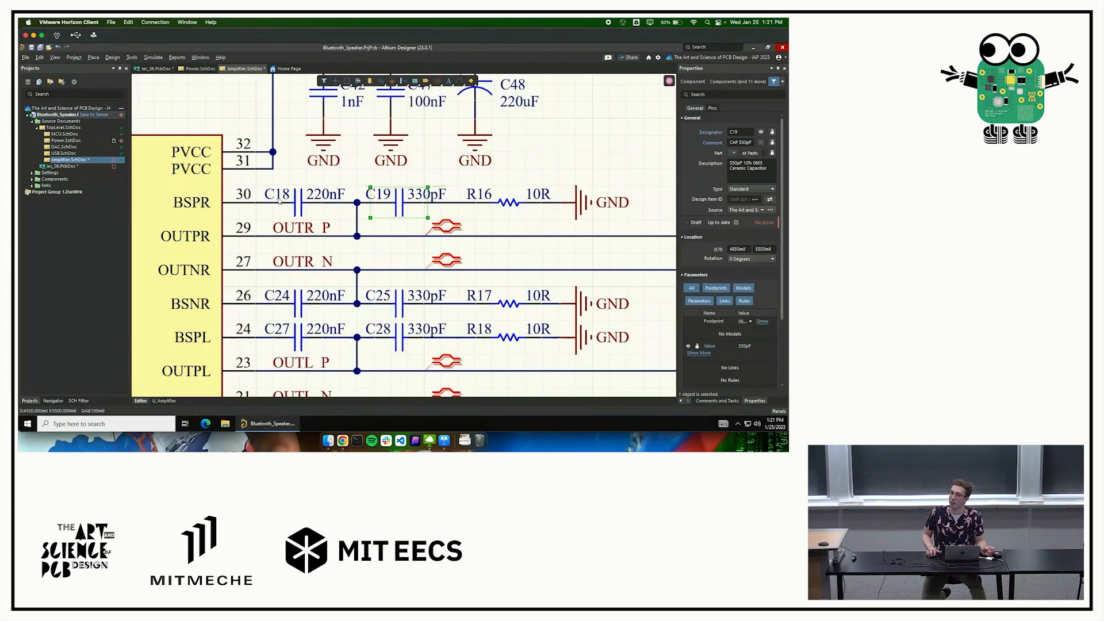
{"action": "left_click", "coordinate": [153, 70]}
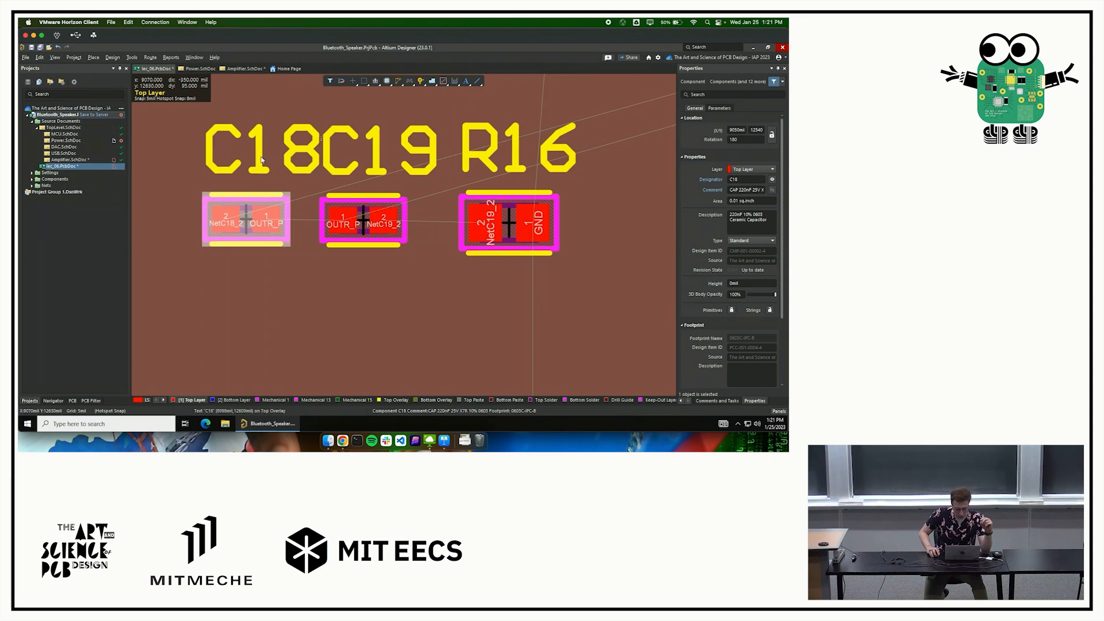
Move the C18 designator text up and to the left, away from the C19 label.
{"action": "left_click_drag", "start_coordinate": [261, 160], "coordinate": [210, 147]}
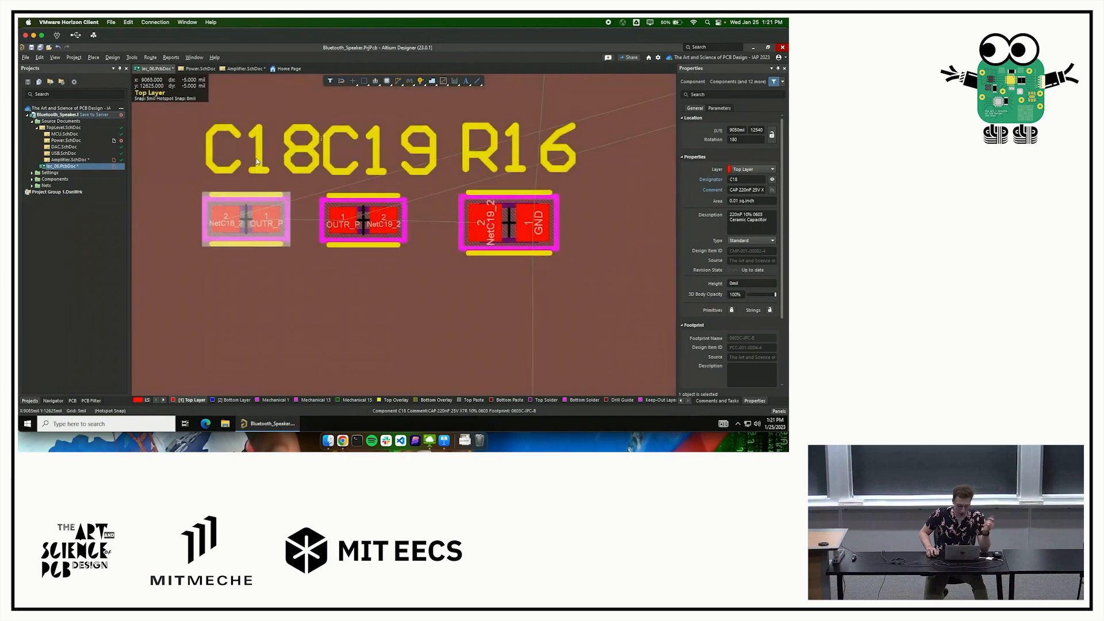
{"action": "left_click", "coordinate": [256, 159]}
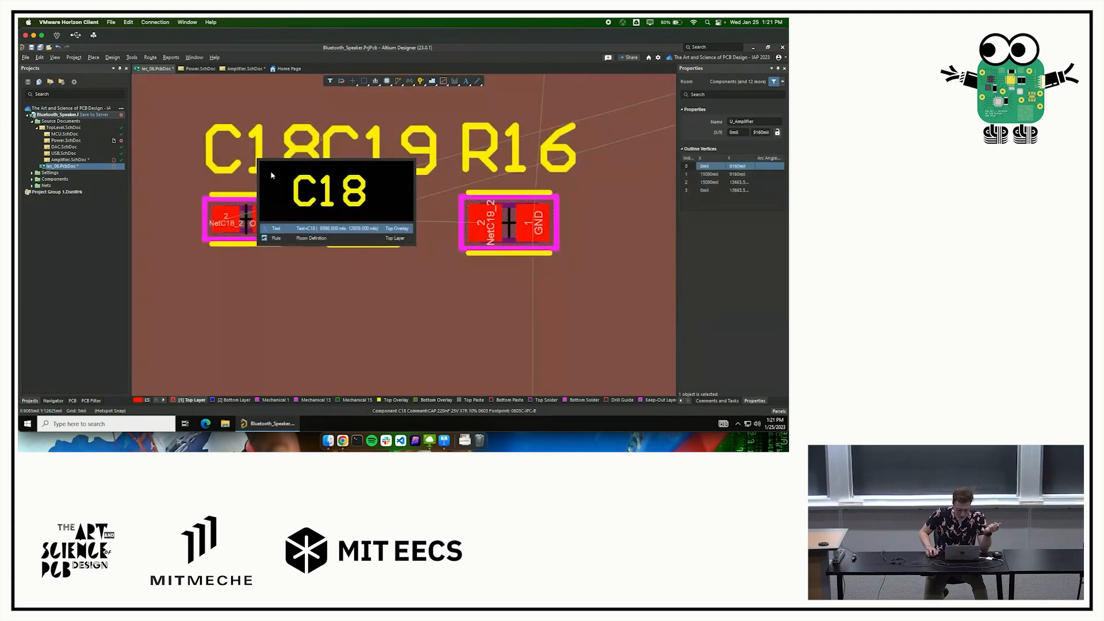
{"action": "left_click", "coordinate": [291, 229]}
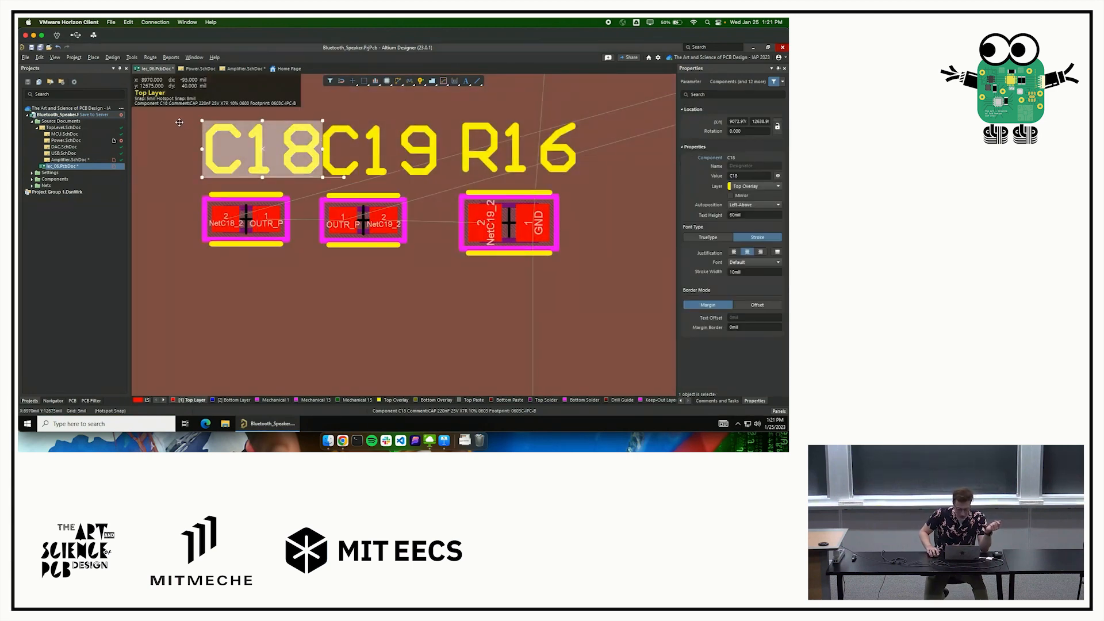
{"action": "left_click_drag", "start_coordinate": [217, 129], "coordinate": [190, 133]}
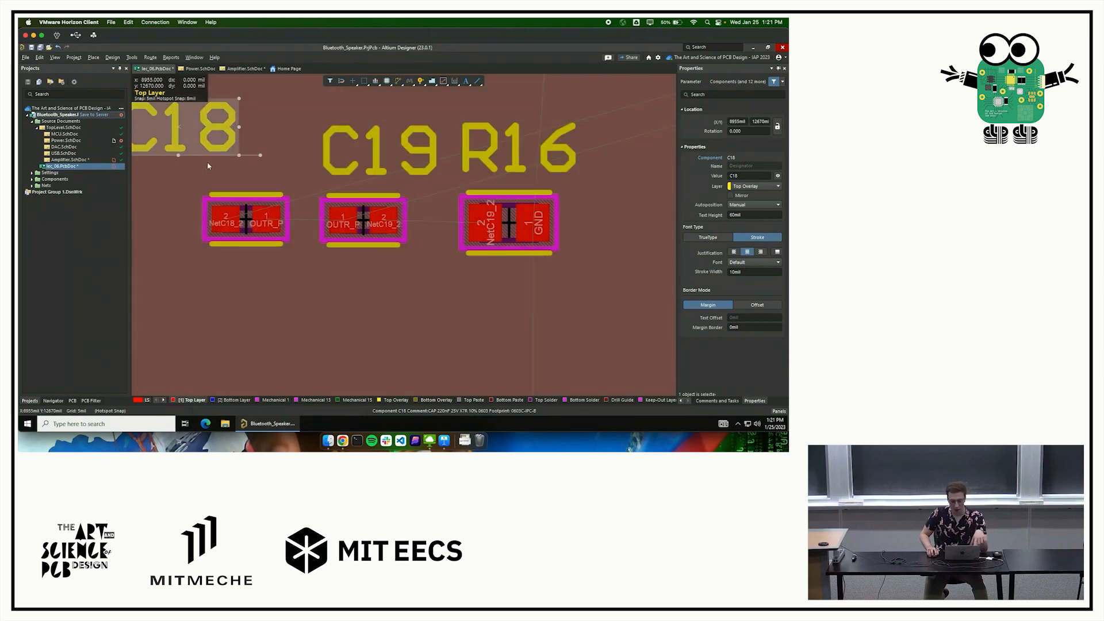
Try rotating capacitor C18 by 180 degrees so its NetC18_2 pad faces C19.
{"action": "left_click", "coordinate": [250, 221]}
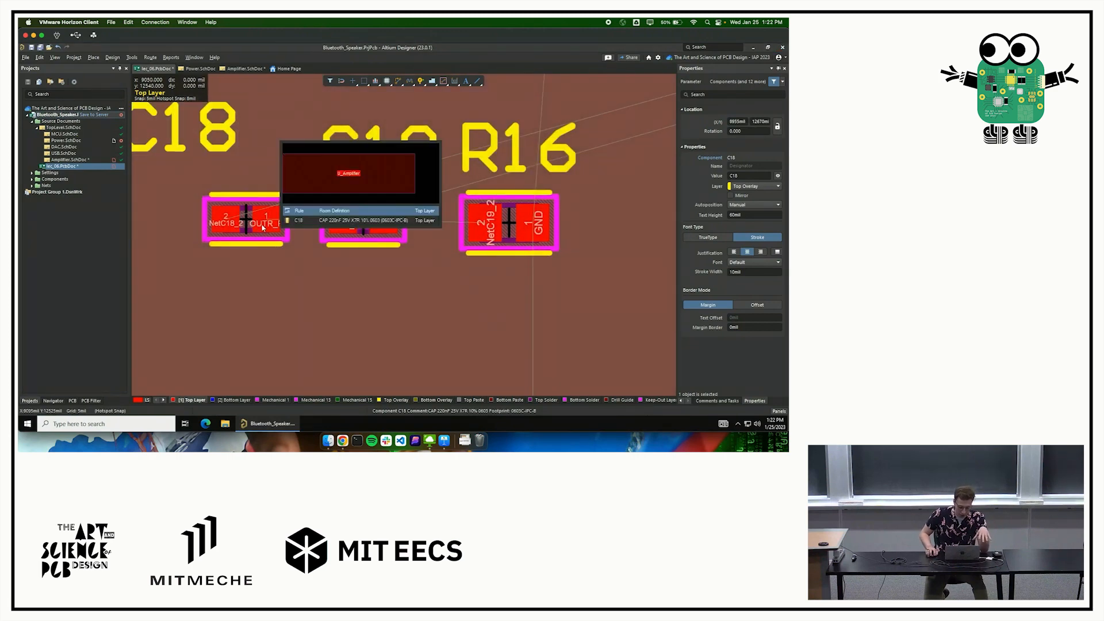
{"action": "left_click", "coordinate": [303, 223]}
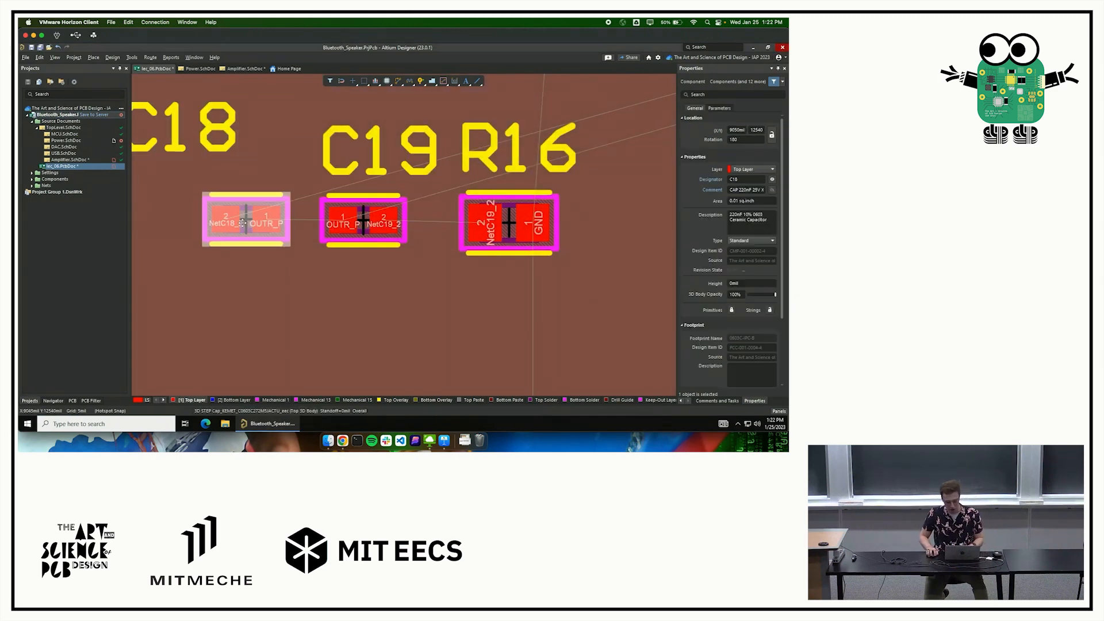
{"action": "left_click_drag", "start_coordinate": [252, 216], "coordinate": [244, 203]}
{"action": "key", "text": "space"}
{"action": "key", "text": "space"}
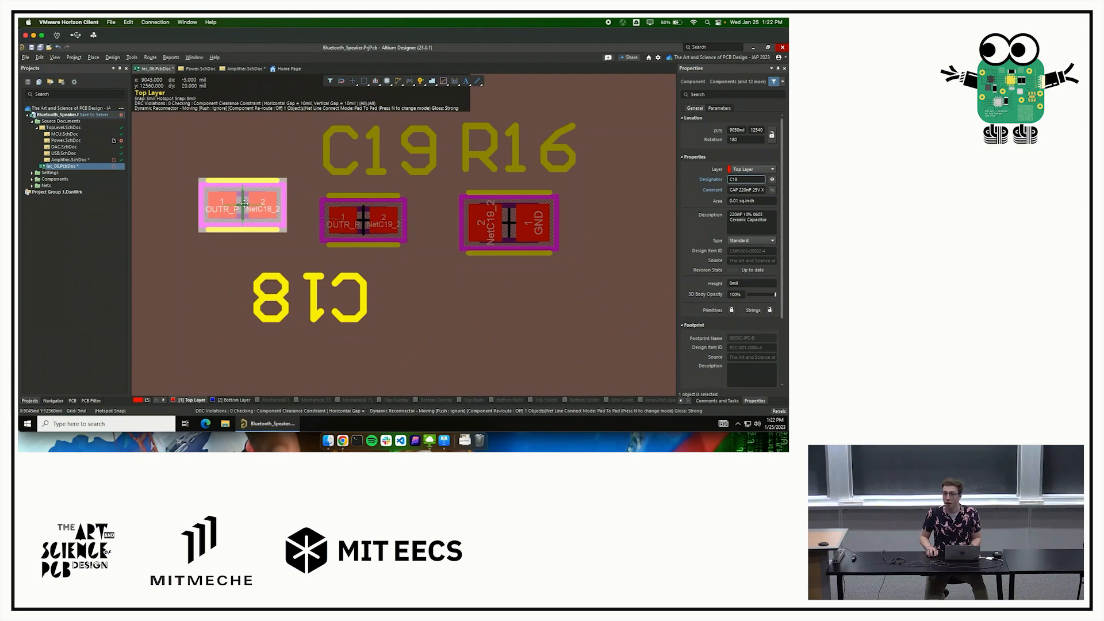
{"action": "key", "text": "space"}
{"action": "left_click_drag", "start_coordinate": [244, 203], "coordinate": [245, 202]}
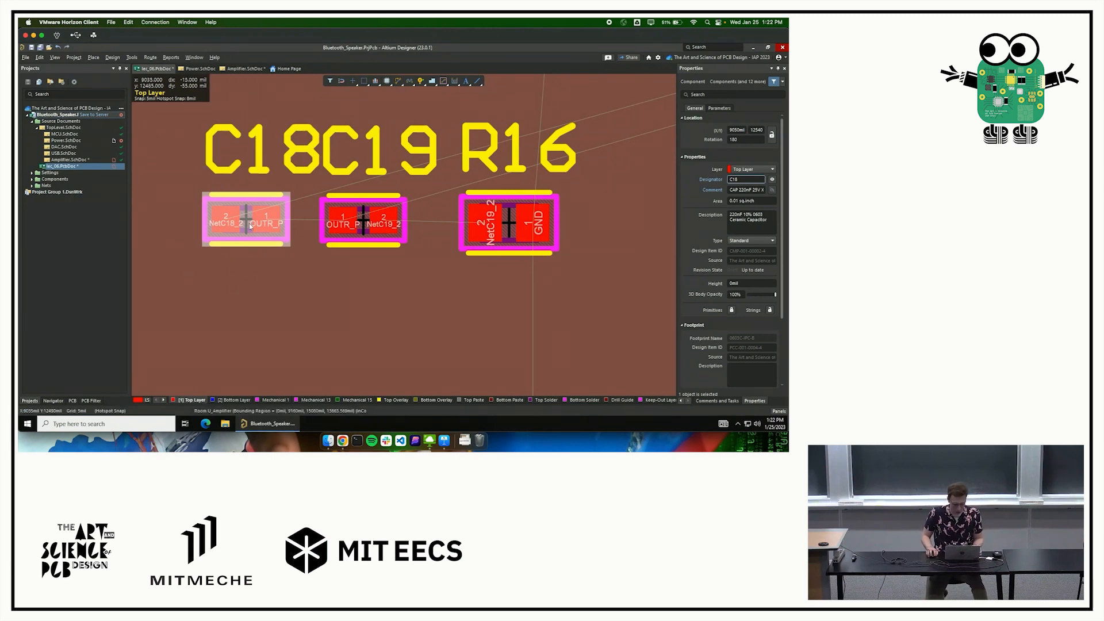
Rotate capacitor C18 through a full turn in 90-degree increments, keeping it in place beside C19.
{"action": "mouse_move", "coordinate": [249, 223]}
{"action": "left_mouse_down"}
{"action": "mouse_move", "coordinate": [185, 195]}
{"action": "mouse_move", "coordinate": [245, 221]}
{"action": "left_mouse_up"}
{"action": "key", "text": "space"}
{"action": "key", "text": "space"}
{"action": "key", "text": "space"}
{"action": "key", "text": "space"}
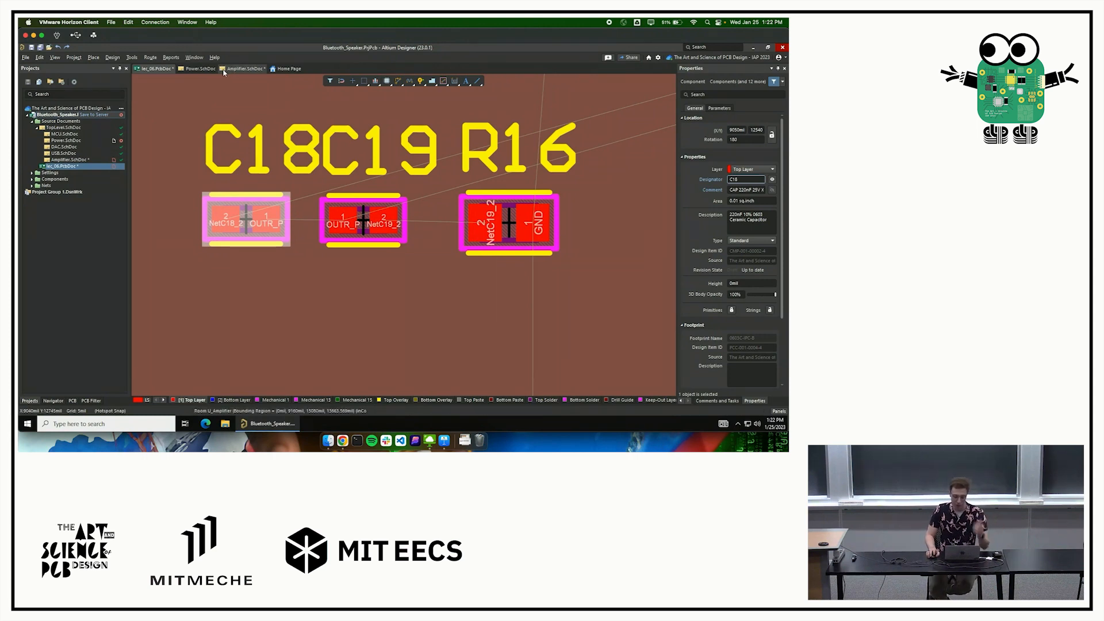
Check the BSNR parts in the Amplifier schematic, and move C24, C25 and R17 together to just below the C18, C19 and R16 row.
{"action": "left_click", "coordinate": [243, 68]}
{"action": "right_click_drag", "start_coordinate": [467, 194], "coordinate": [450, 105]}
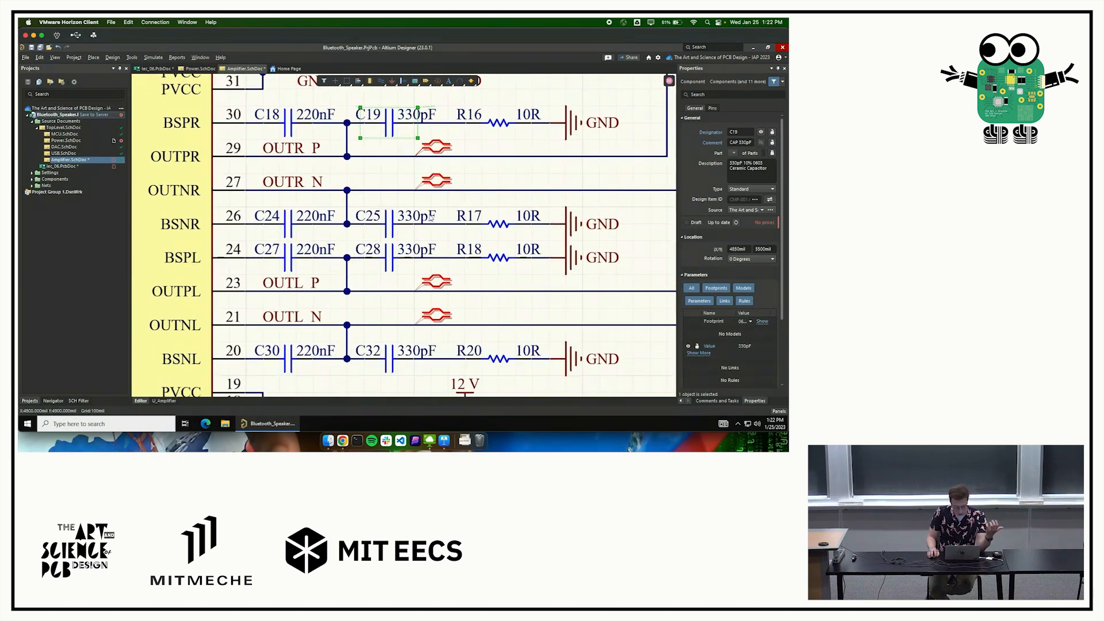
{"action": "left_click", "coordinate": [154, 69]}
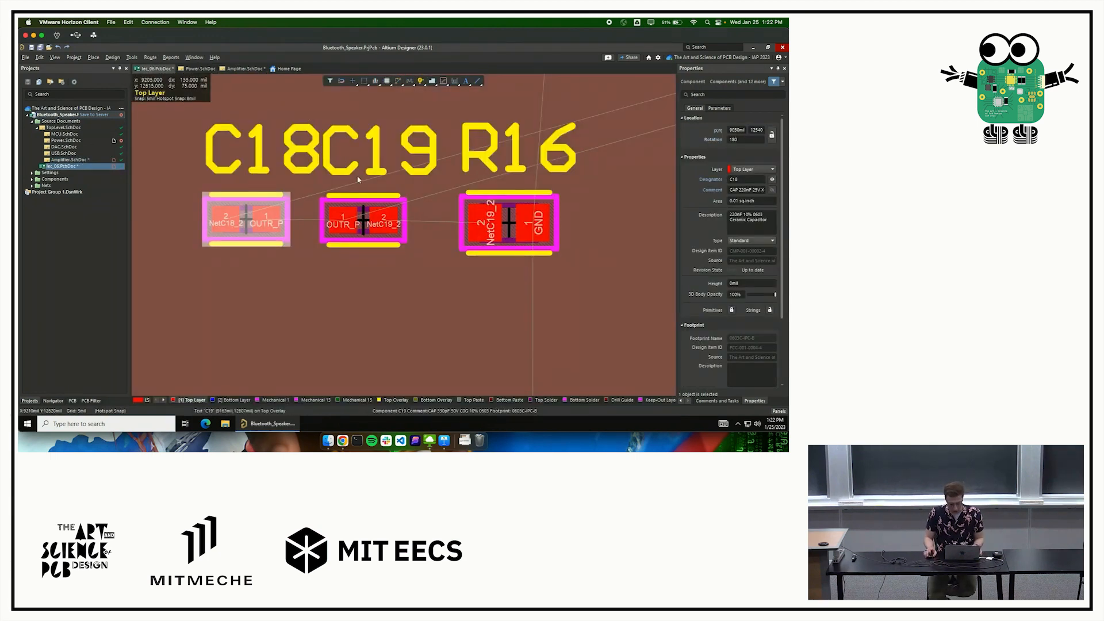
{"action": "scroll", "coordinate": [418, 206], "scroll_direction": "down", "scroll_amount": 2, "text": "ctrl"}
{"action": "scroll", "coordinate": [417, 206], "scroll_direction": "down", "scroll_amount": 1, "text": "ctrl"}
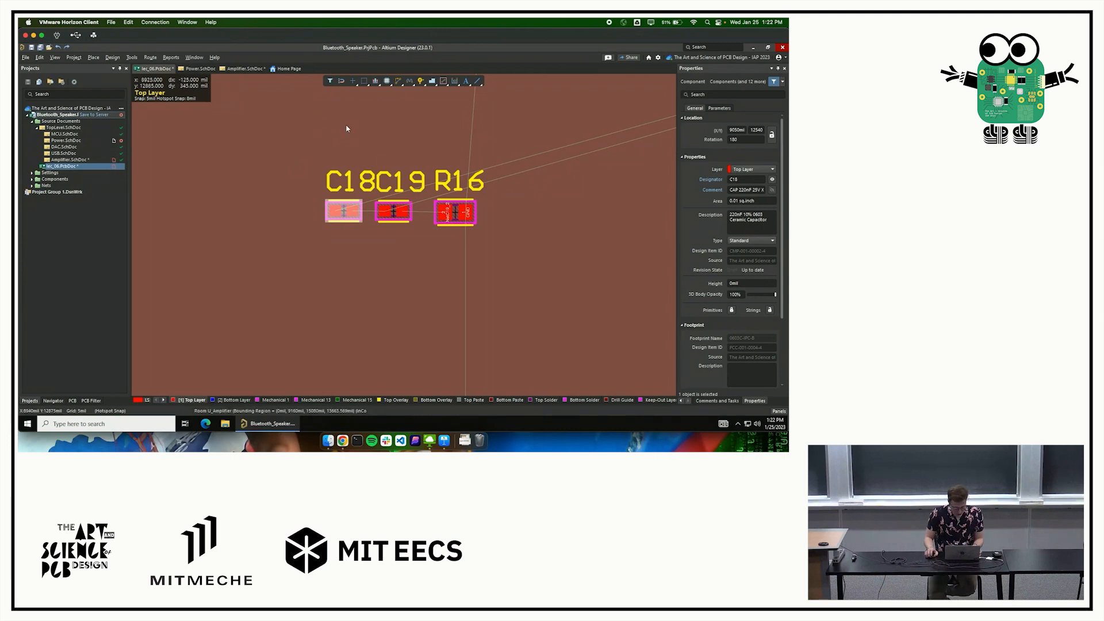
{"action": "right_click_drag", "start_coordinate": [347, 128], "coordinate": [338, 189]}
{"action": "scroll", "coordinate": [342, 188], "scroll_direction": "down", "scroll_amount": 1, "text": "ctrl"}
{"action": "scroll", "coordinate": [343, 189], "scroll_direction": "down", "scroll_amount": 3, "text": "ctrl"}
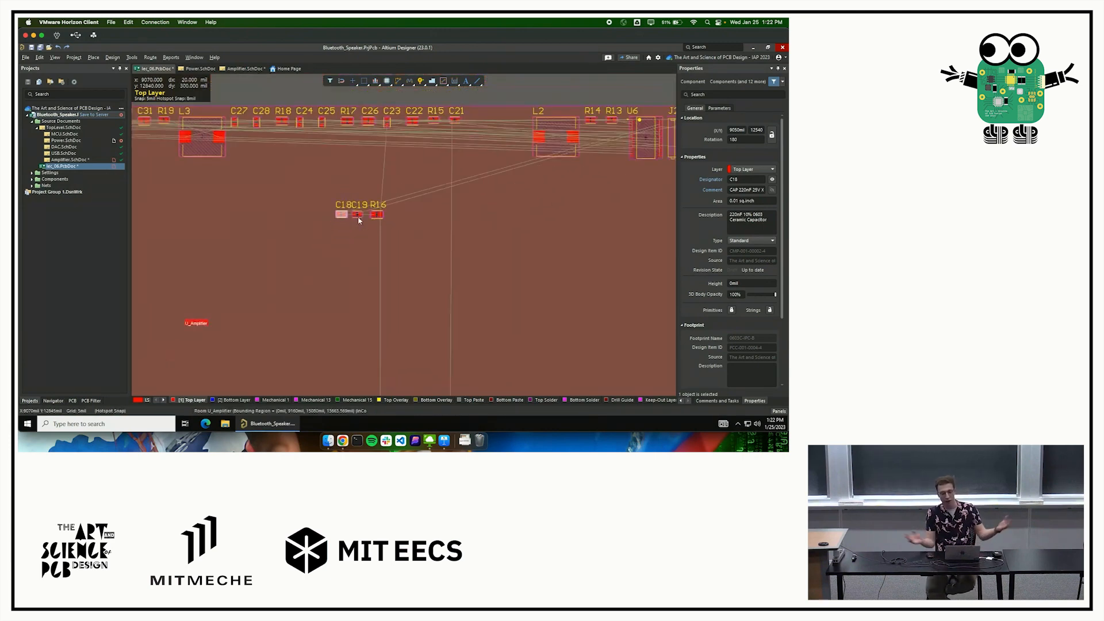
{"action": "scroll", "coordinate": [360, 223], "scroll_direction": "up", "scroll_amount": 1}
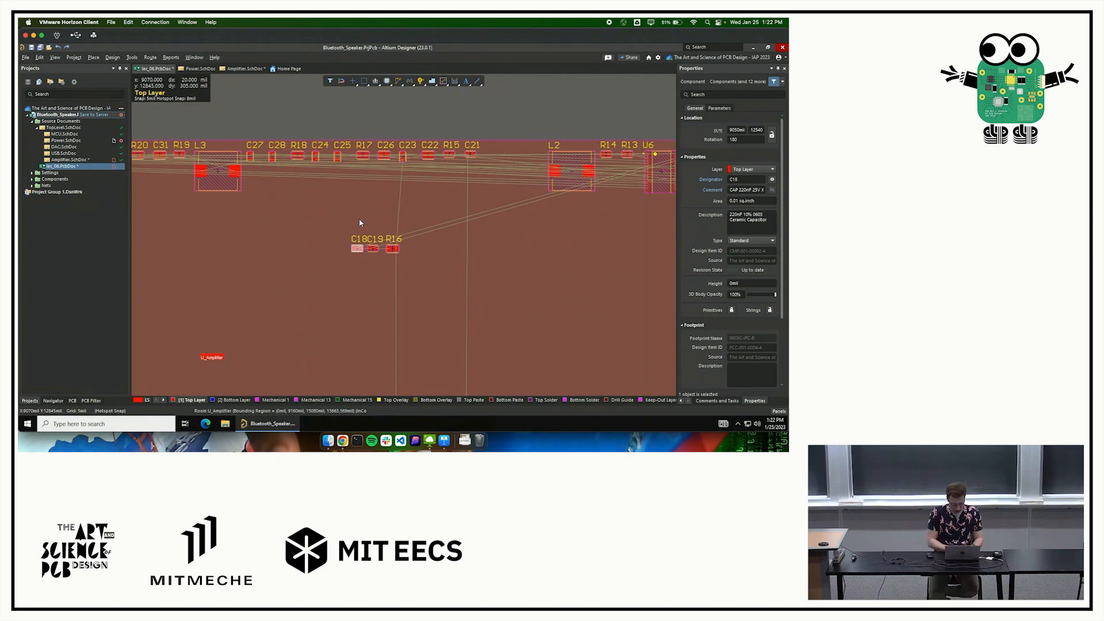
{"action": "key", "text": "j"}
{"action": "type", "text": "c"}
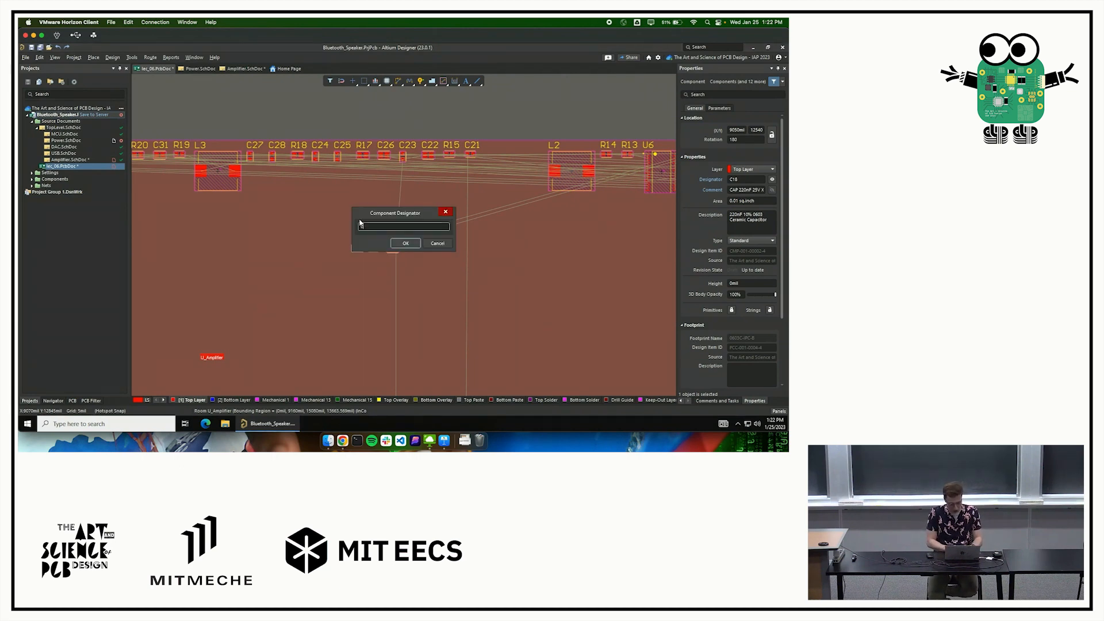
{"action": "type", "text": "c18"}
{"action": "key", "text": "Return"}
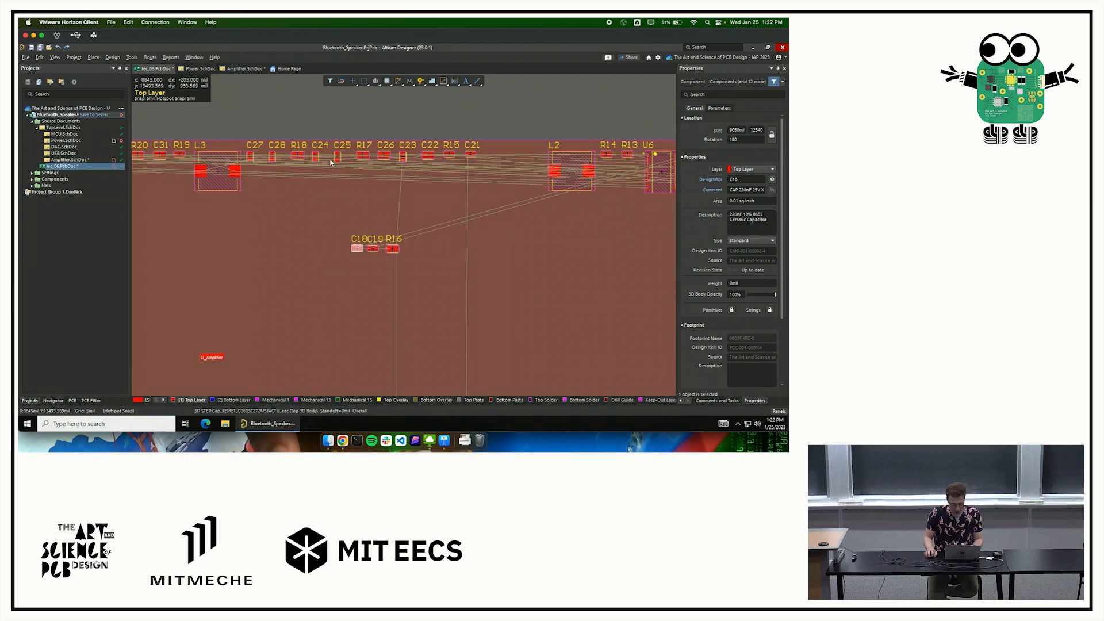
{"action": "left_click_drag", "start_coordinate": [308, 128], "coordinate": [372, 294]}
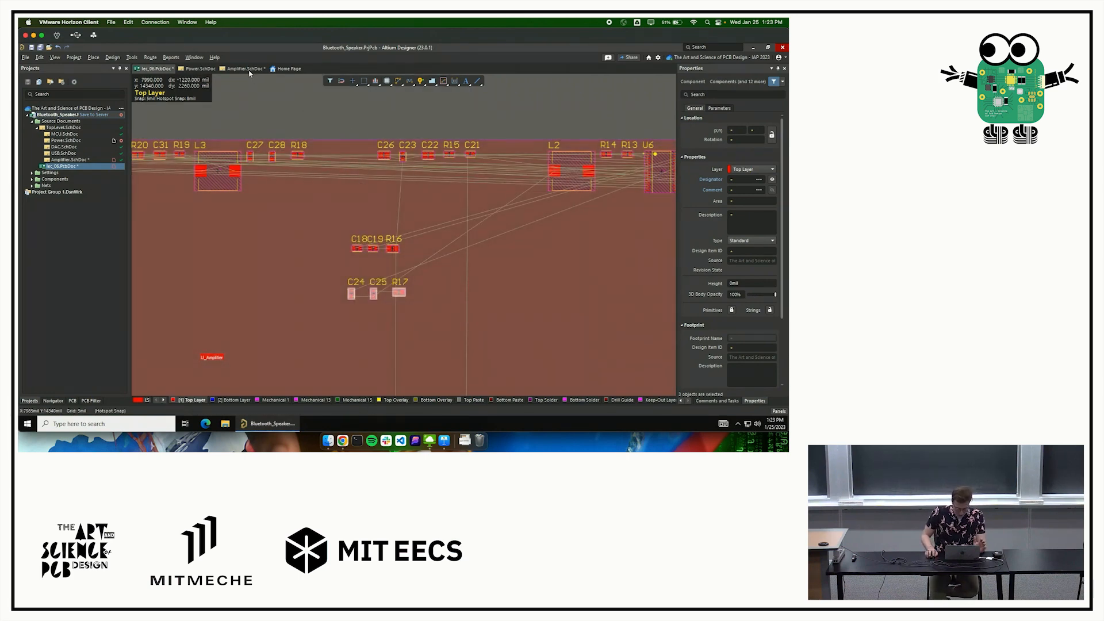
Check the BSPL parts in the Amplifier schematic, and move C27, C28 and R18 together to just below the C24, C25 and R17 row.
{"action": "left_click", "coordinate": [245, 69]}
{"action": "scroll", "coordinate": [353, 170], "scroll_direction": "down", "scroll_amount": 1}
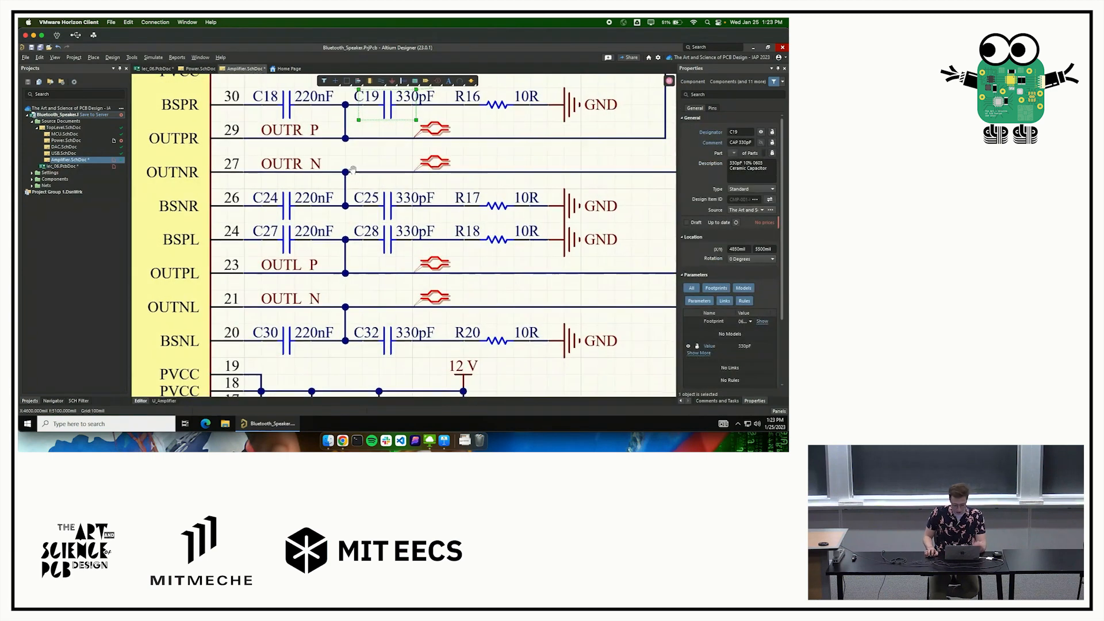
{"action": "right_click_drag", "start_coordinate": [353, 170], "coordinate": [352, 163]}
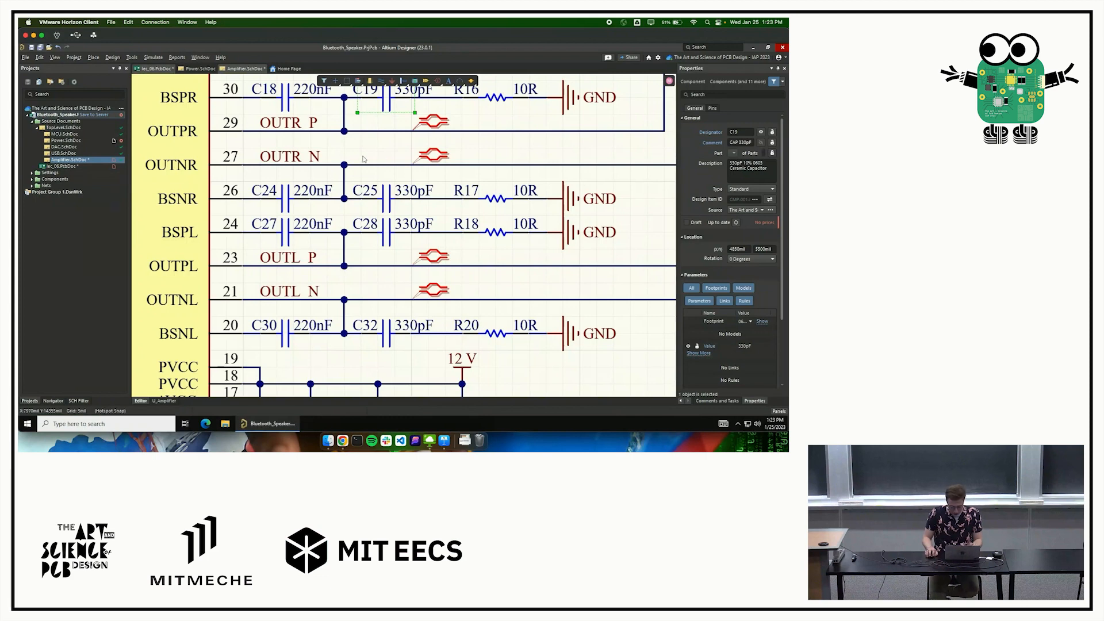
{"action": "left_click", "coordinate": [154, 69]}
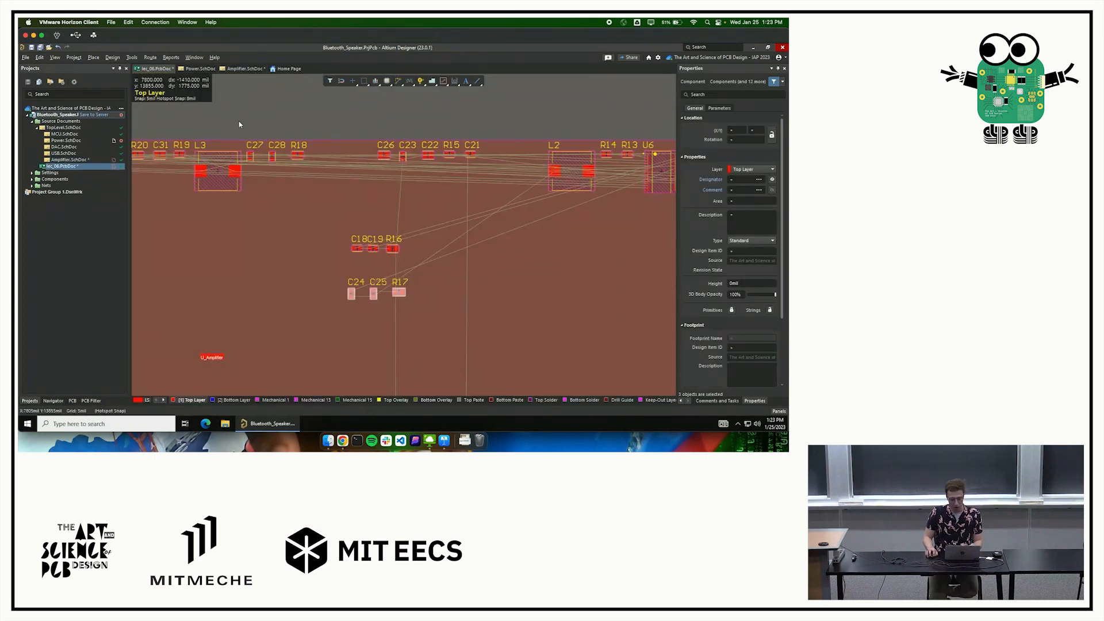
{"action": "left_click_drag", "start_coordinate": [240, 125], "coordinate": [381, 348]}
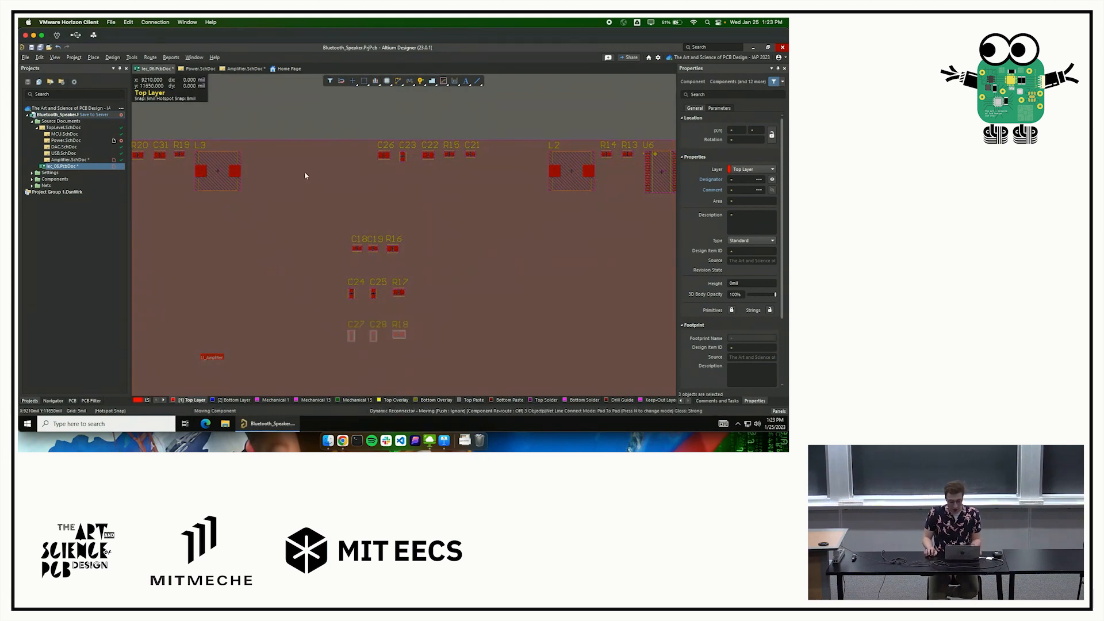
Place C28 close beside C27, and R18 close beside C28, rotated 90 degrees to line up vertically with the capacitors.
{"action": "scroll", "coordinate": [357, 305], "scroll_direction": "up", "scroll_amount": 4, "text": "ctrl"}
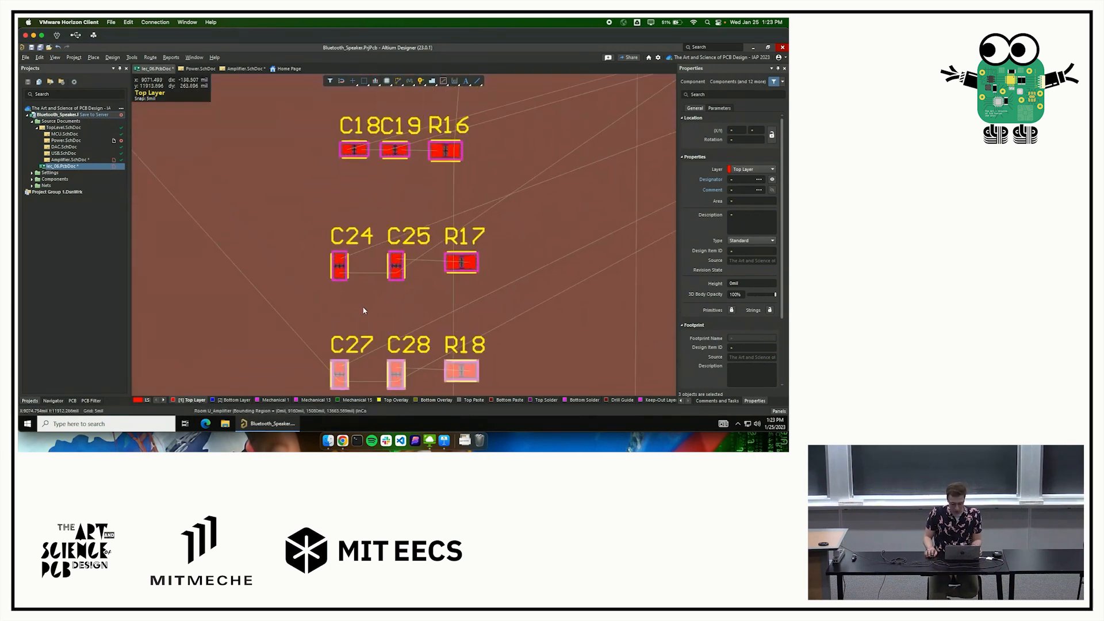
{"action": "scroll", "coordinate": [368, 270], "scroll_direction": "up", "scroll_amount": 1, "text": "ctrl"}
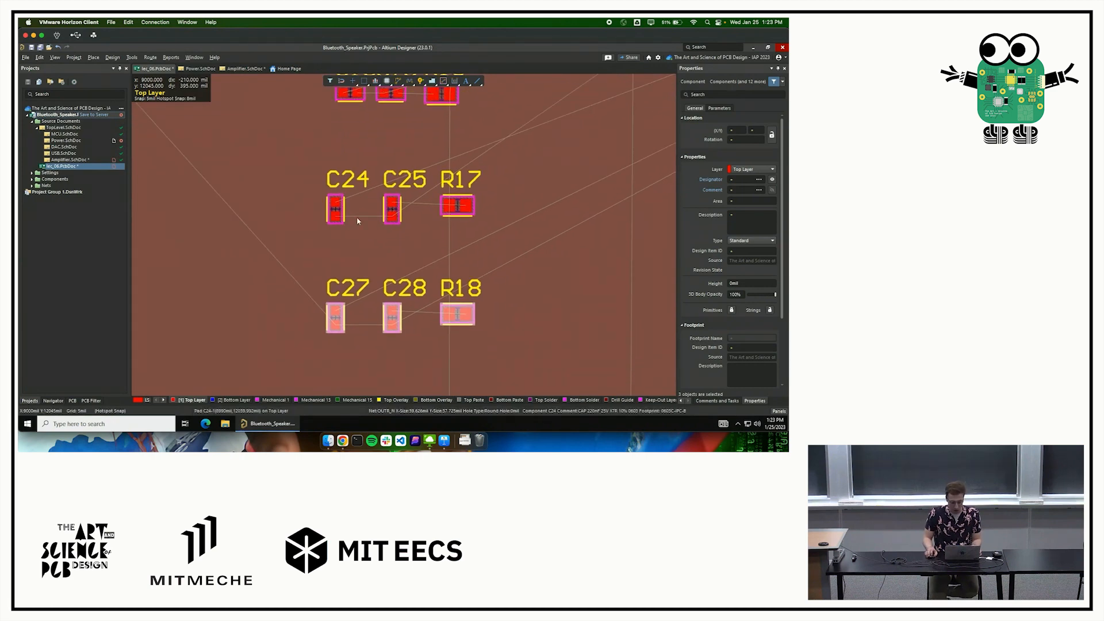
{"action": "scroll", "coordinate": [357, 224], "scroll_direction": "up", "scroll_amount": 1, "text": "ctrl"}
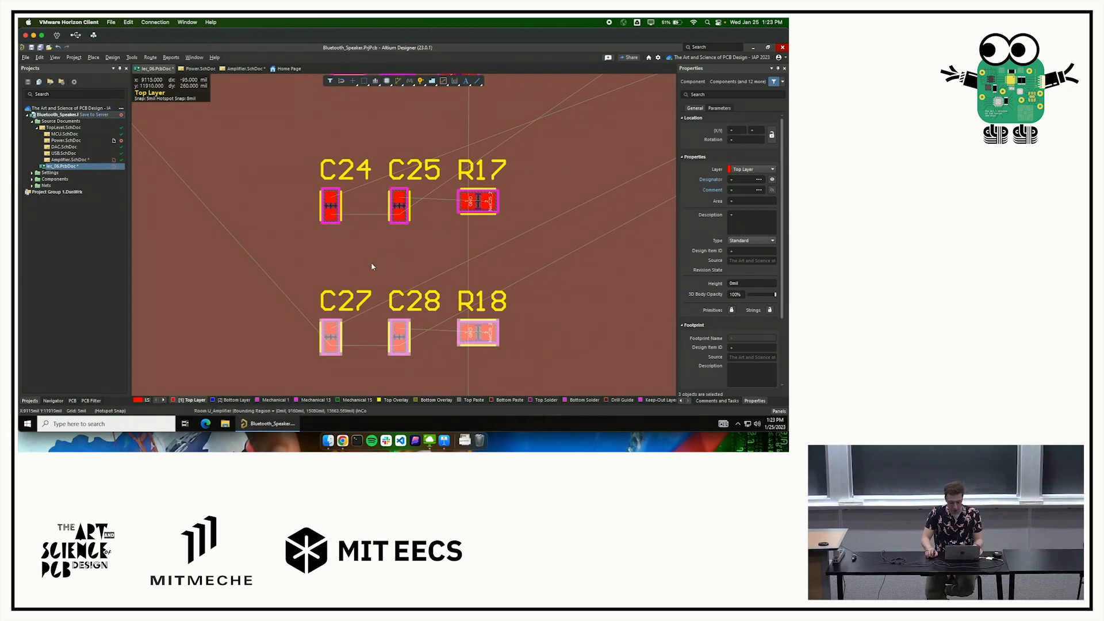
{"action": "scroll", "coordinate": [393, 300], "scroll_direction": "up", "scroll_amount": 4, "text": "ctrl"}
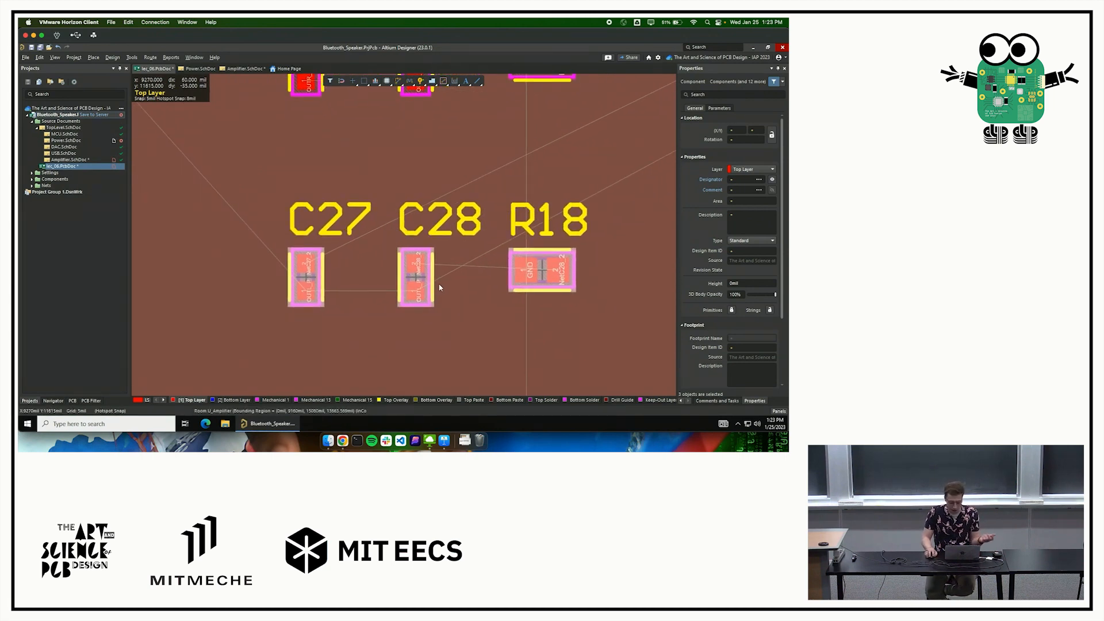
{"action": "left_click", "coordinate": [464, 326]}
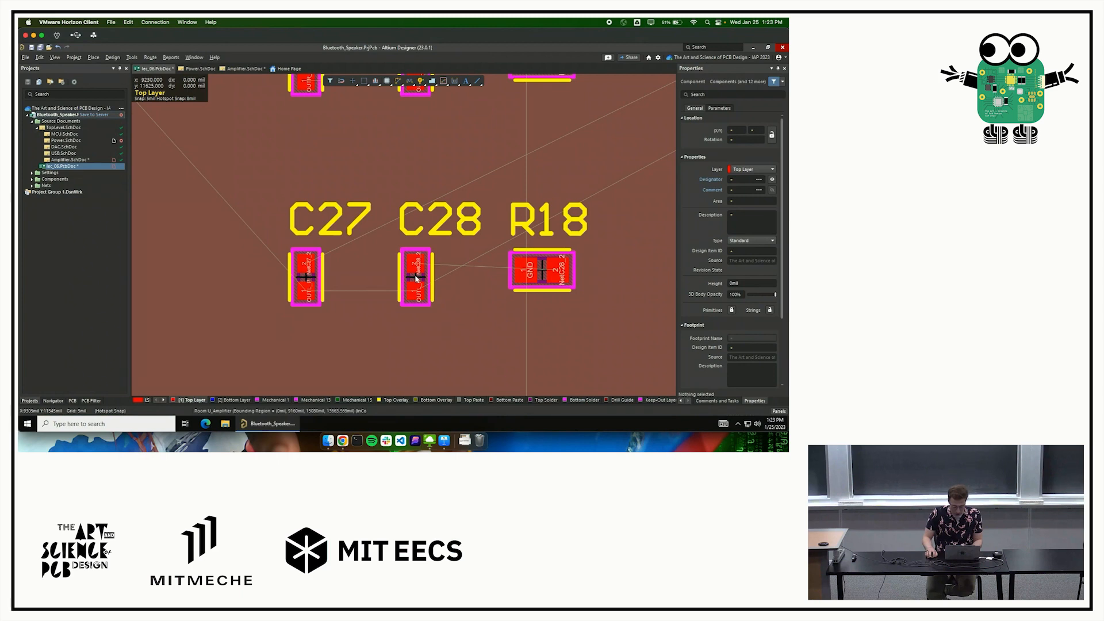
{"action": "left_click_drag", "start_coordinate": [416, 279], "coordinate": [358, 278]}
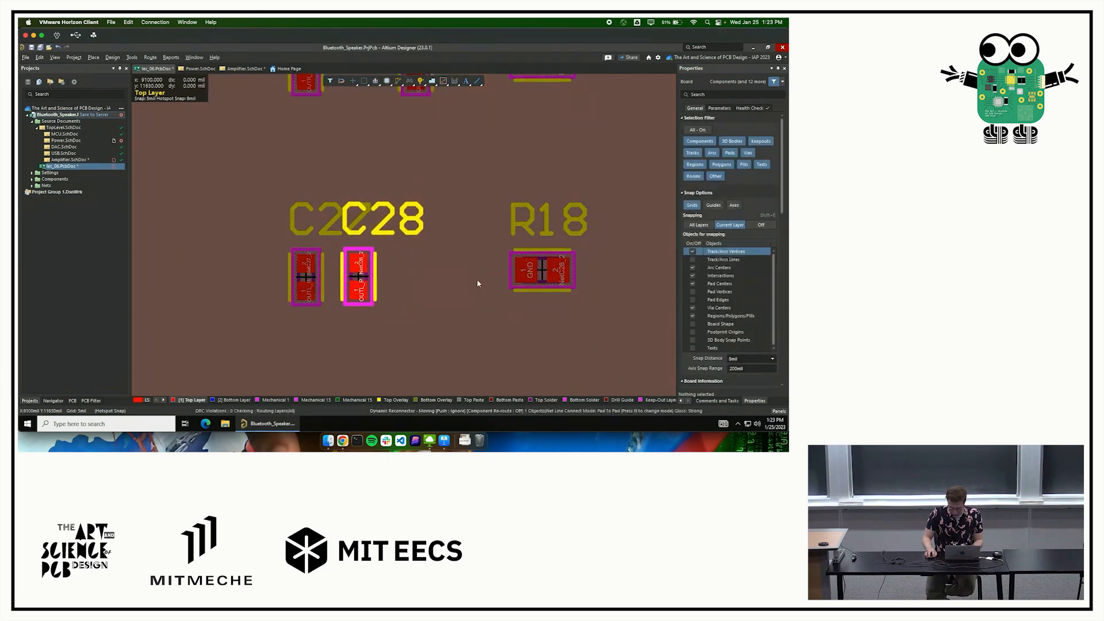
{"action": "left_click_drag", "start_coordinate": [541, 268], "coordinate": [414, 280]}
{"action": "key", "text": "space"}
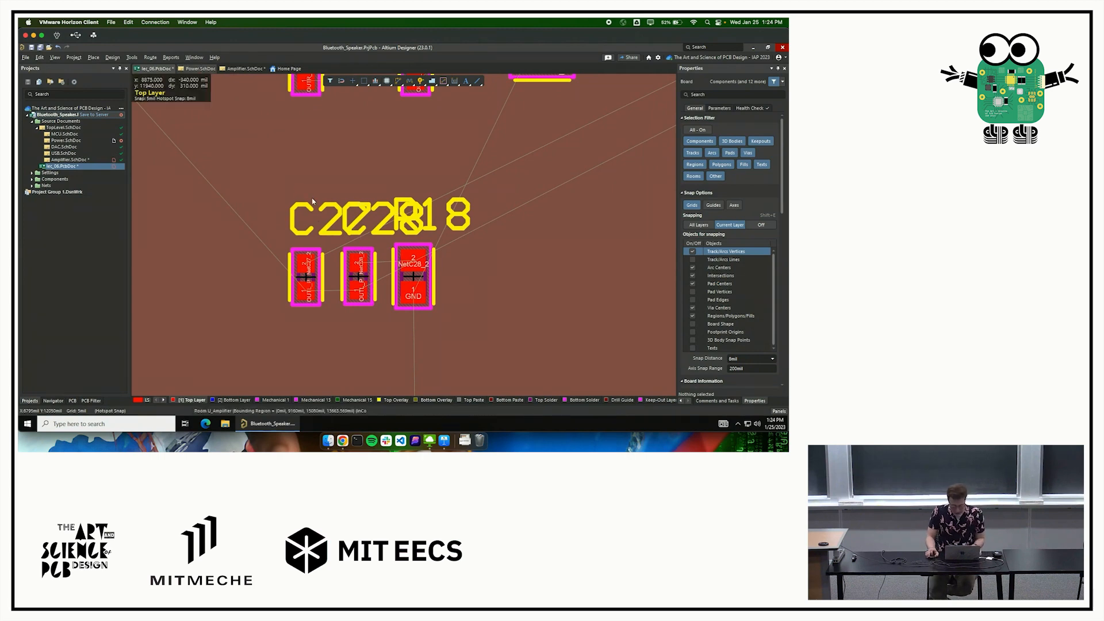
Check the BSNL parts in the Amplifier schematic, and move C30, C32 and R20 together to just below the C27, C28 and R18 row.
{"action": "scroll", "coordinate": [345, 239], "scroll_direction": "down", "scroll_amount": 5, "text": "ctrl"}
{"action": "right_click_drag", "start_coordinate": [345, 239], "coordinate": [413, 220]}
{"action": "left_click", "coordinate": [245, 68]}
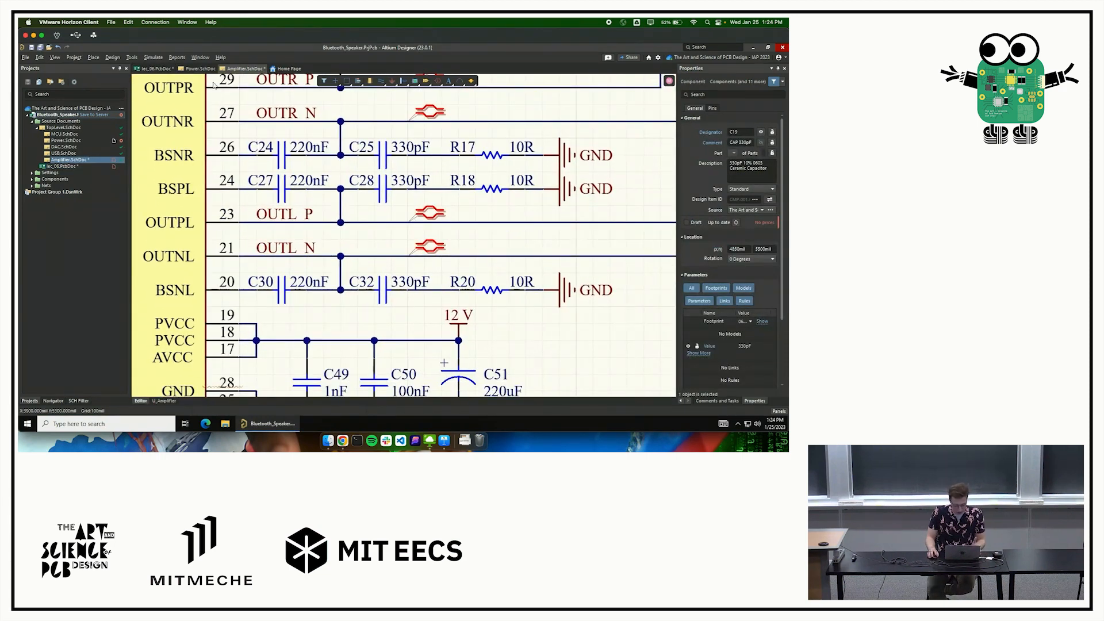
{"action": "left_click", "coordinate": [154, 69]}
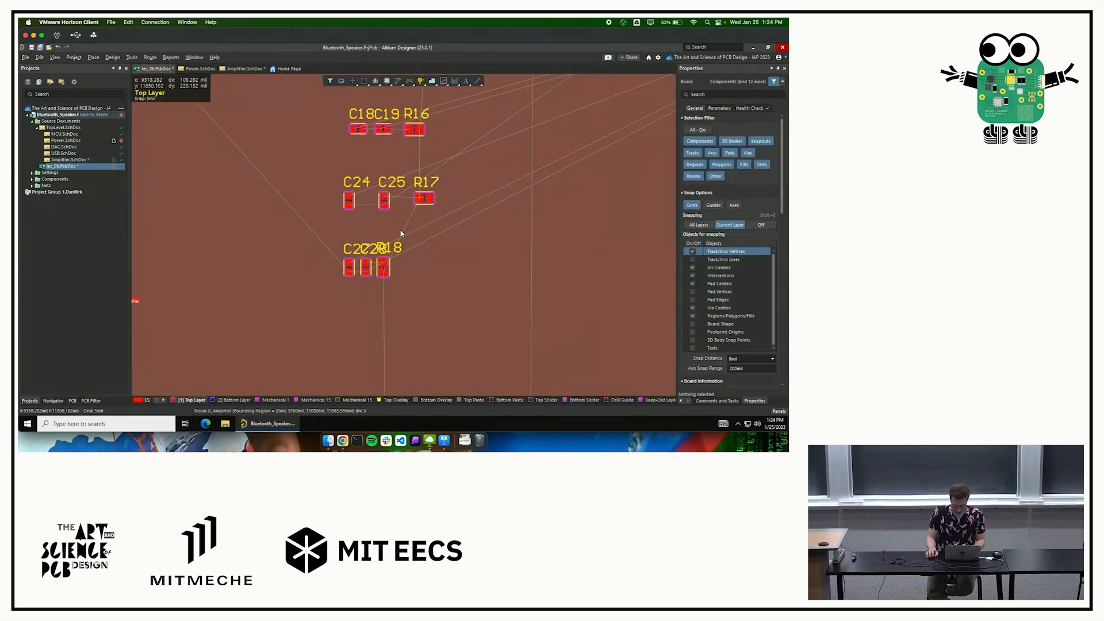
{"action": "scroll", "coordinate": [401, 233], "scroll_direction": "down", "scroll_amount": 3, "text": "ctrl"}
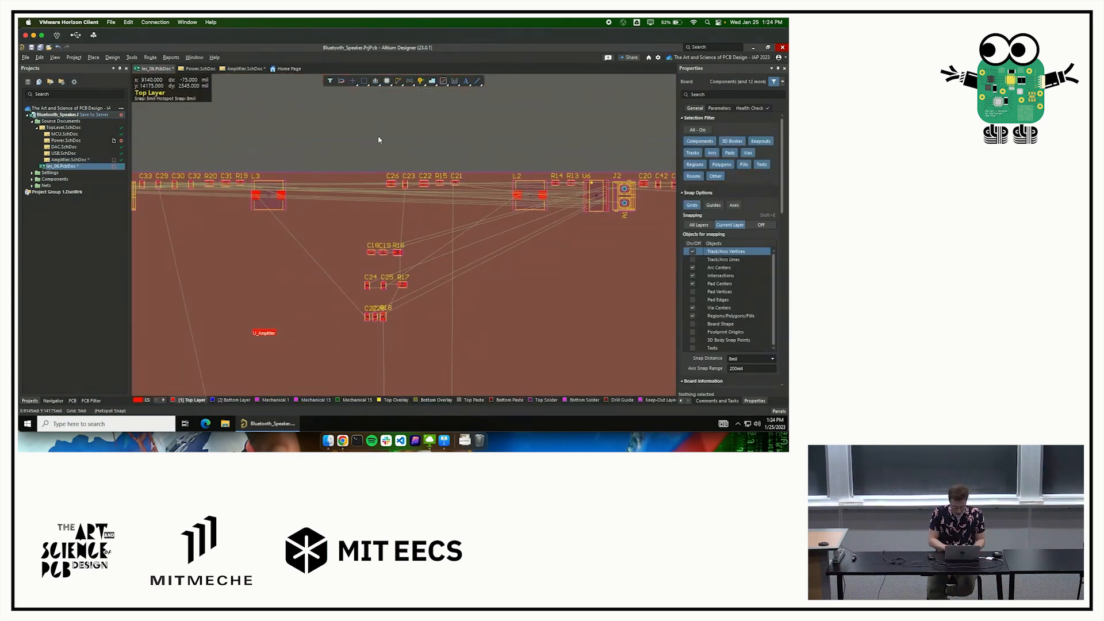
{"action": "key", "text": "j"}
{"action": "key", "text": "c"}
{"action": "type", "text": "C"}
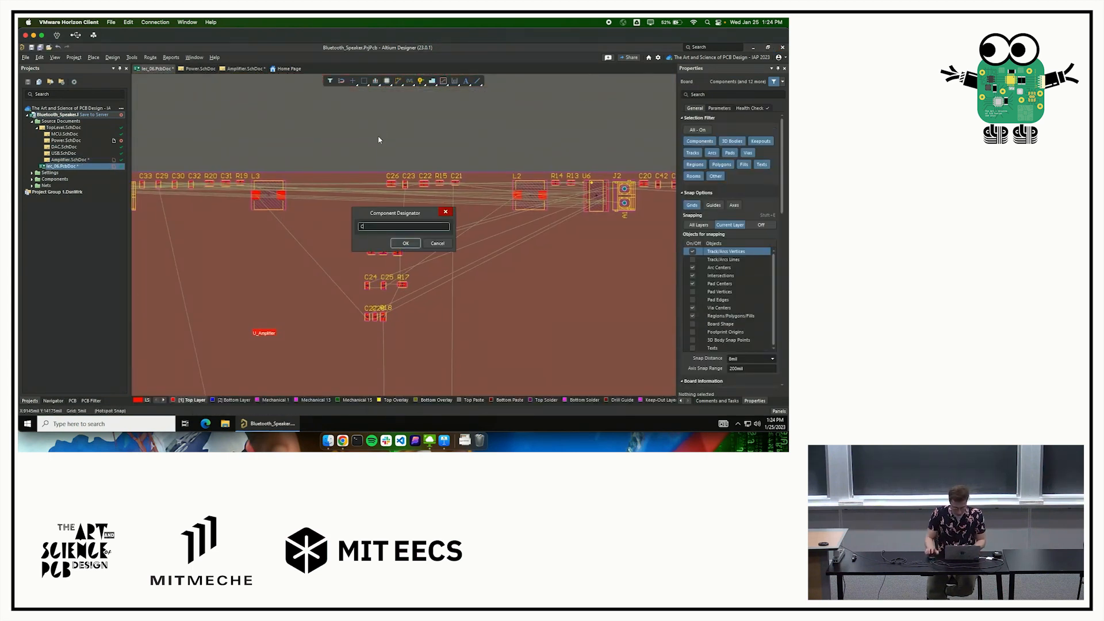
{"action": "type", "text": "30"}
{"action": "key", "text": "Return"}
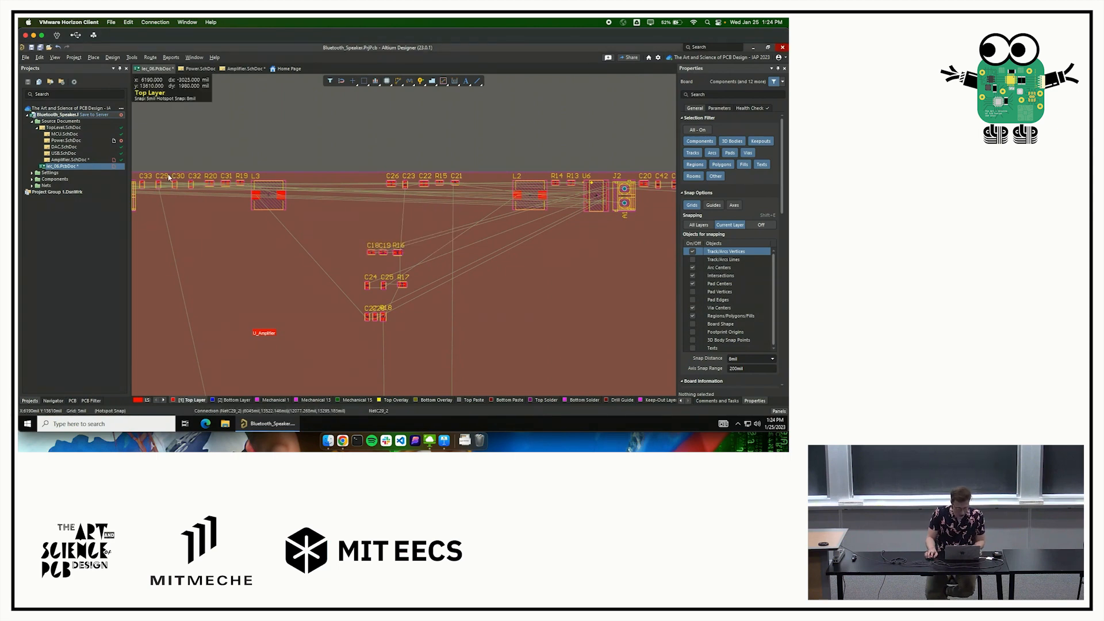
{"action": "right_click_drag", "start_coordinate": [240, 193], "coordinate": [236, 192]}
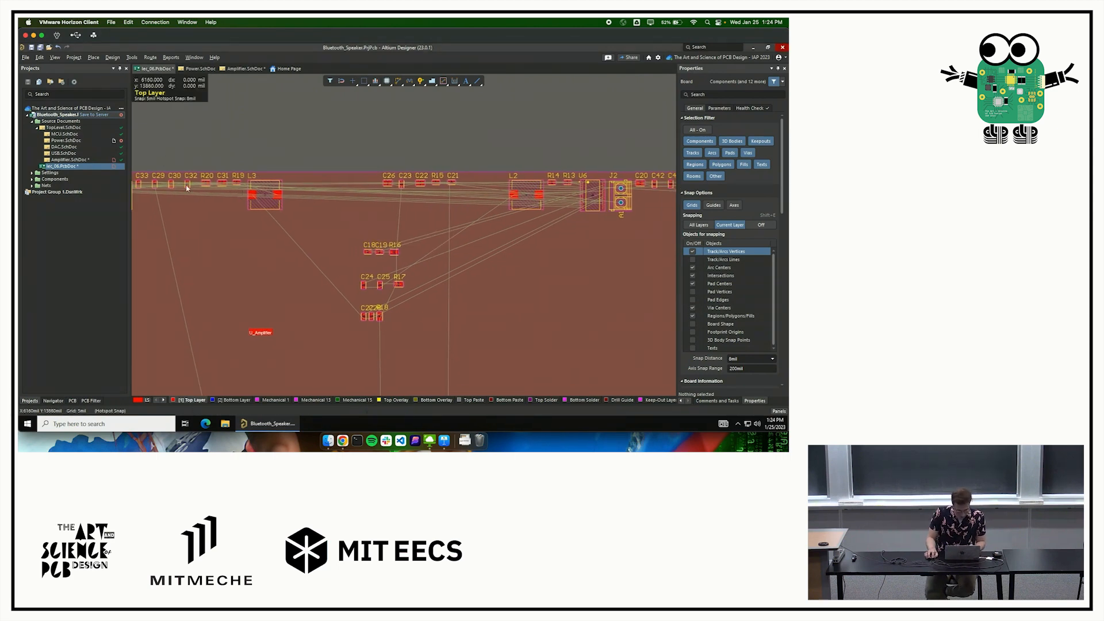
{"action": "left_click_drag", "start_coordinate": [163, 156], "coordinate": [384, 348]}
{"action": "left_click", "coordinate": [214, 205]}
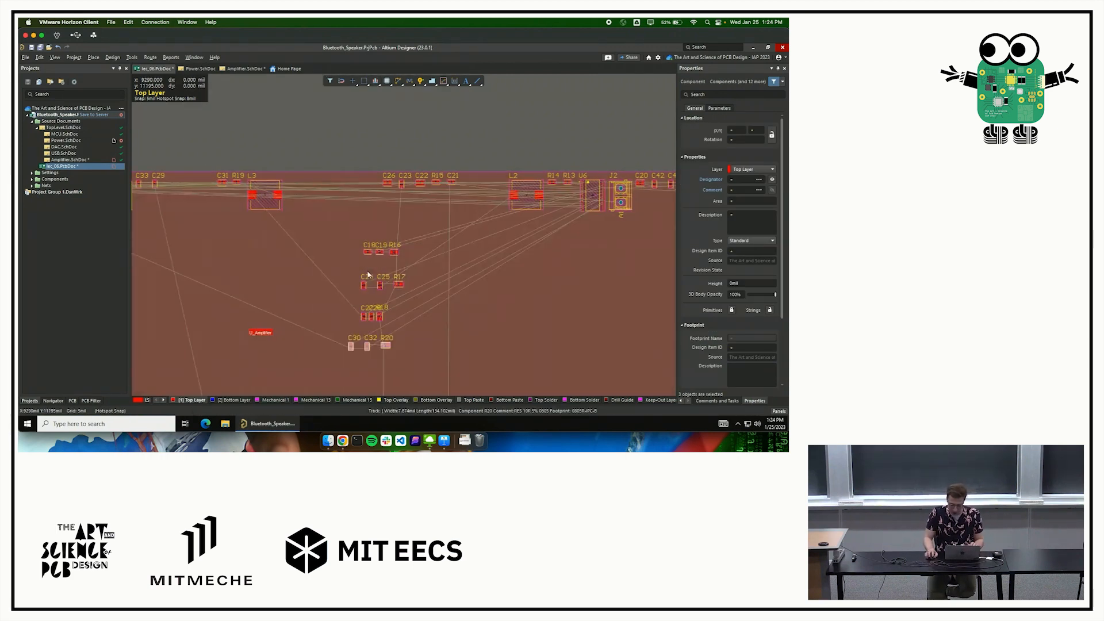
Examine how the pins of amplifier U6 are arranged on both sides of its symbol in the Amplifier schematic.
{"action": "right_click_drag", "start_coordinate": [362, 147], "coordinate": [393, 158]}
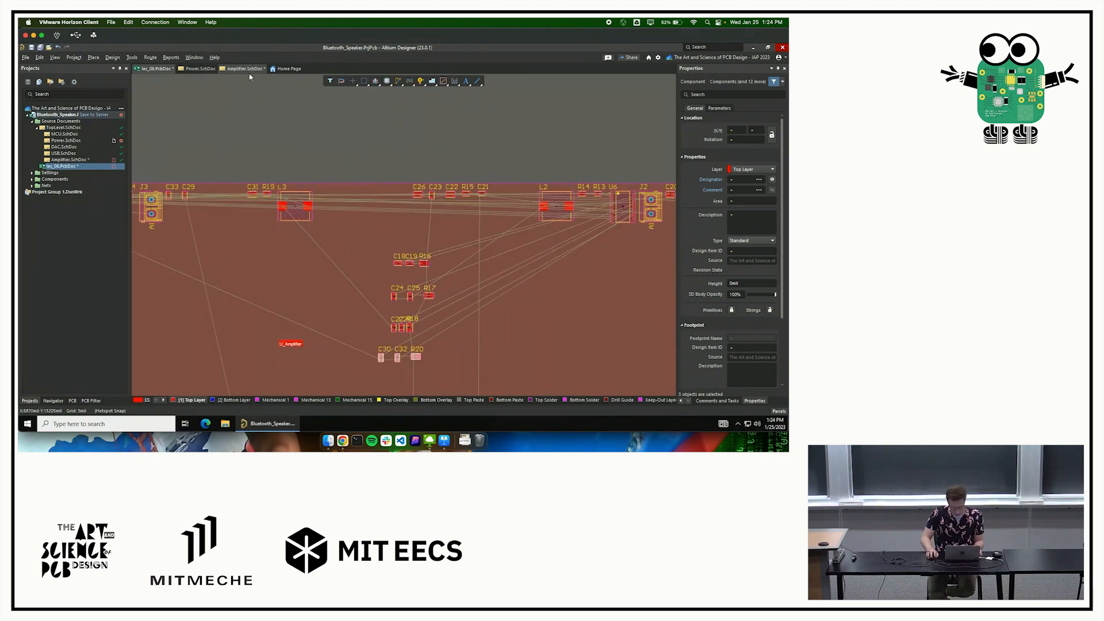
{"action": "left_click", "coordinate": [243, 68]}
{"action": "scroll", "coordinate": [489, 266], "scroll_direction": "down", "scroll_amount": 3, "text": "ctrl"}
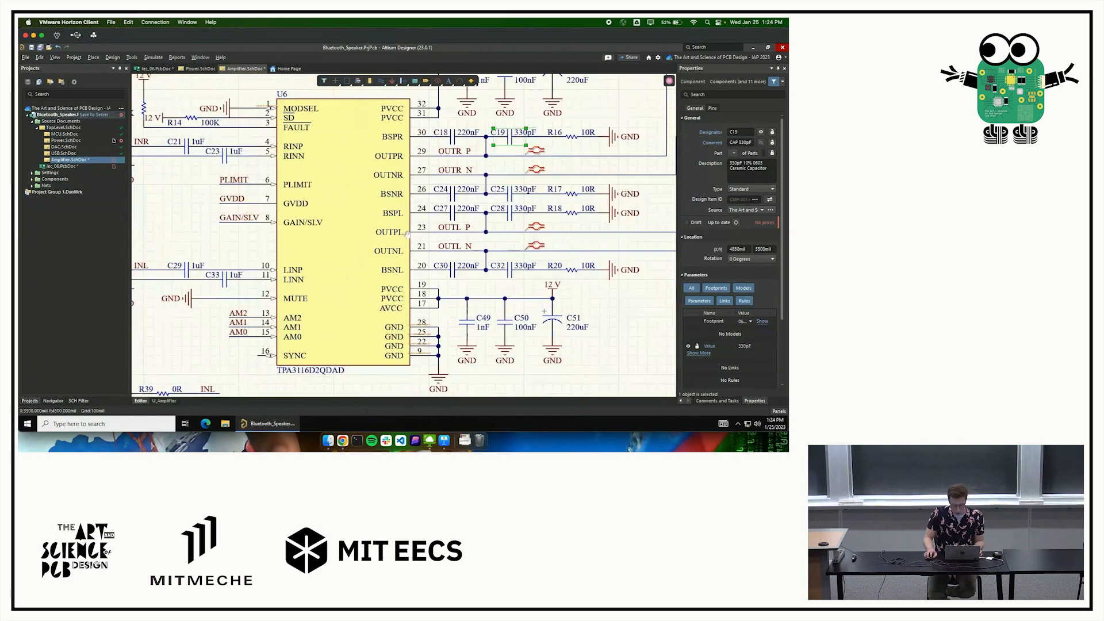
{"action": "right_click_drag", "start_coordinate": [440, 263], "coordinate": [440, 248]}
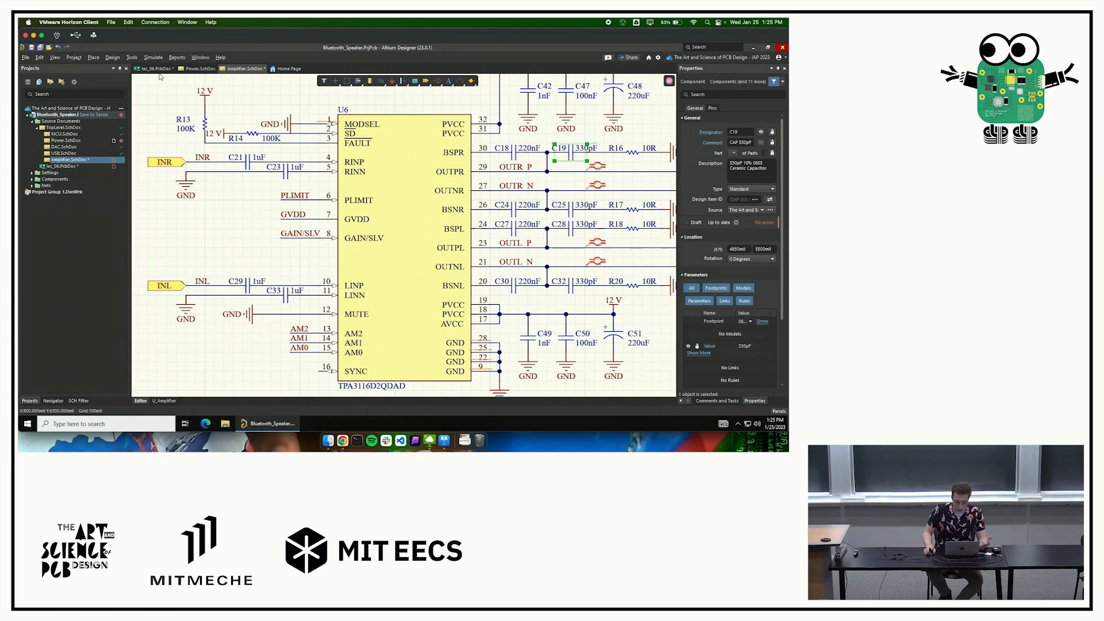
Locate U6 on the PCB and inspect the net names on its first pad column, from pin 1 down to pin 16.
{"action": "left_click", "coordinate": [160, 70]}
{"action": "right_click_drag", "start_coordinate": [323, 266], "coordinate": [423, 217]}
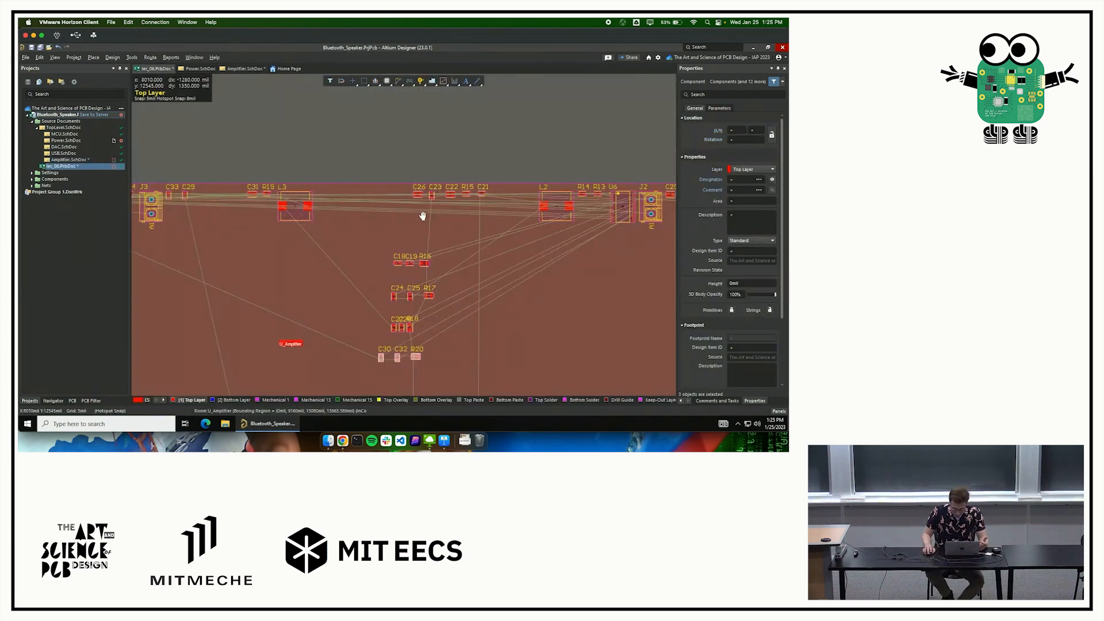
{"action": "right_click_drag", "start_coordinate": [544, 203], "coordinate": [279, 233]}
{"action": "right_click_drag", "start_coordinate": [456, 170], "coordinate": [412, 178]}
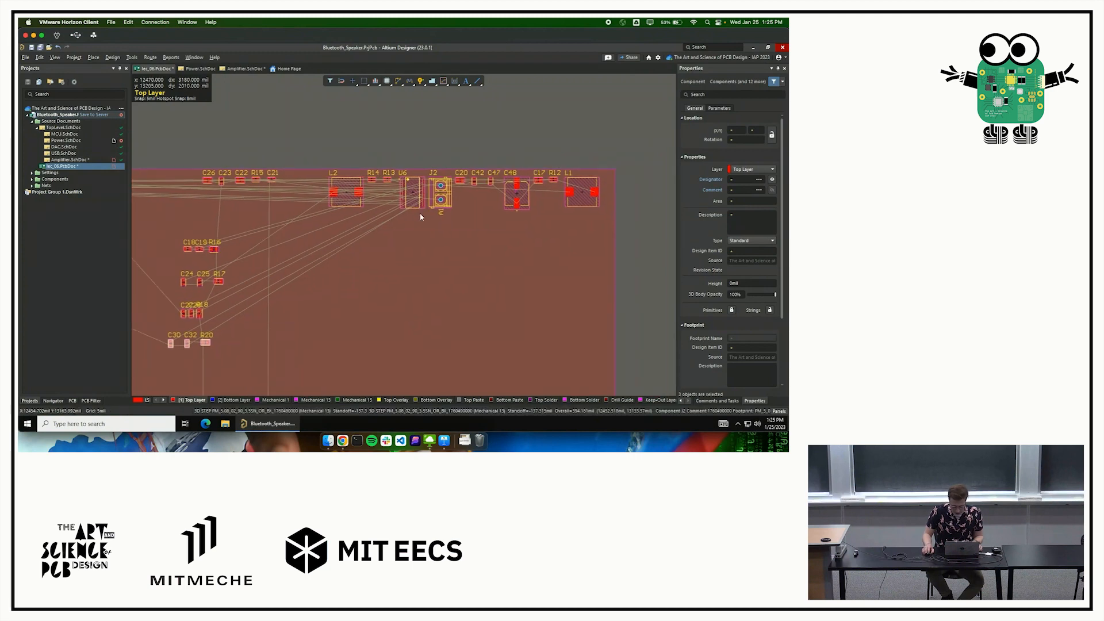
{"action": "scroll", "coordinate": [410, 191], "scroll_direction": "up", "scroll_amount": 1, "text": "ctrl"}
{"action": "scroll", "coordinate": [411, 195], "scroll_direction": "up", "scroll_amount": 8, "text": "ctrl"}
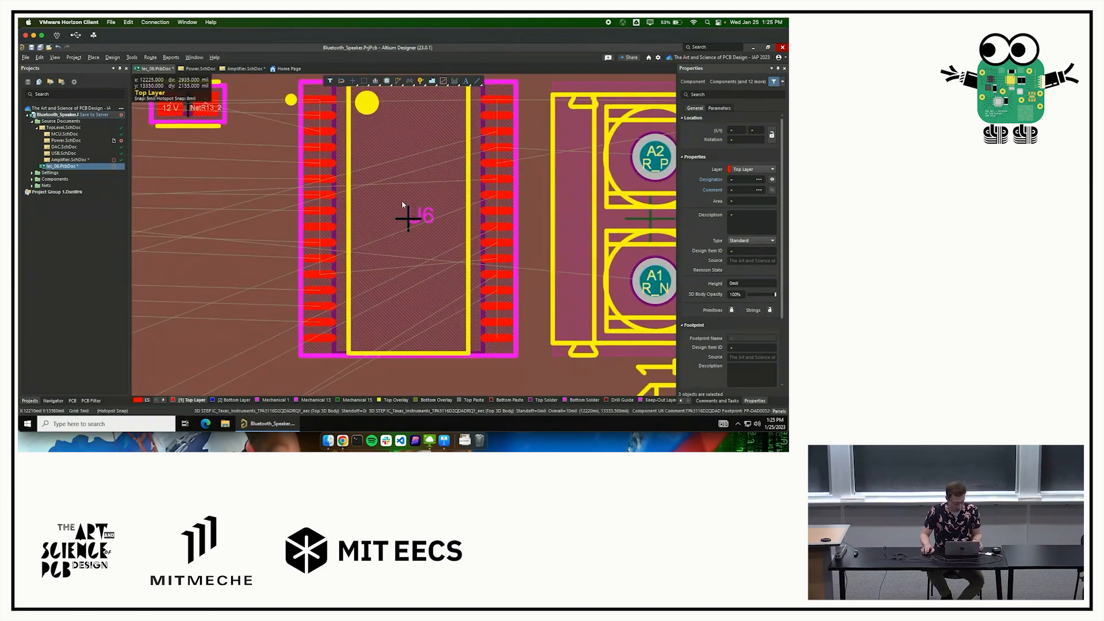
{"action": "right_click_drag", "start_coordinate": [433, 215], "coordinate": [687, 330]}
{"action": "scroll", "coordinate": [375, 154], "scroll_direction": "up", "scroll_amount": 9, "text": "ctrl"}
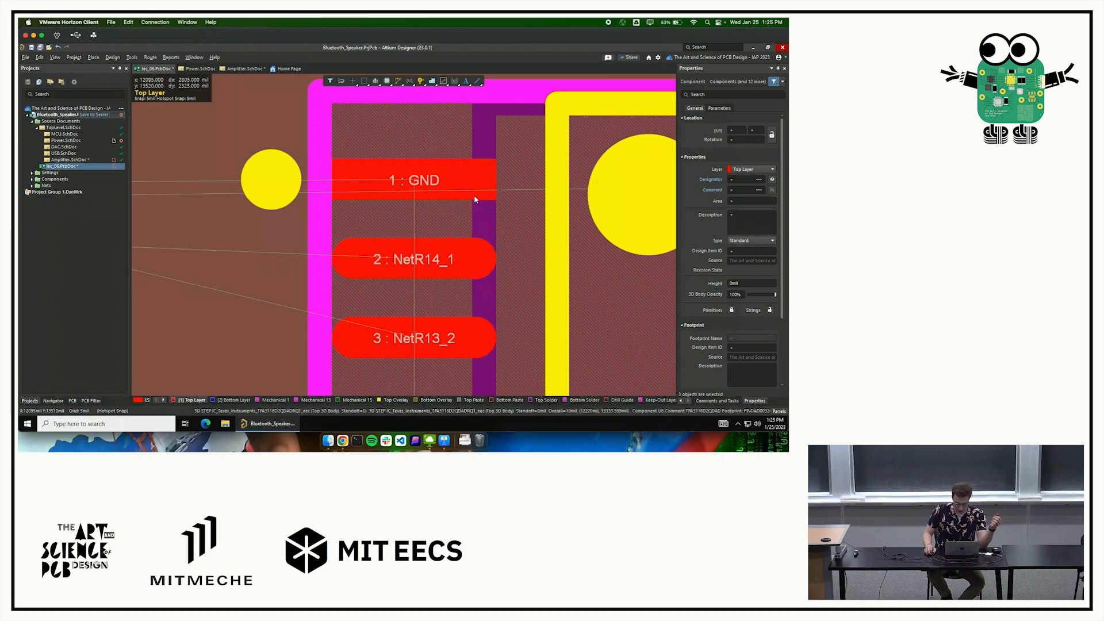
{"action": "scroll", "coordinate": [475, 199], "scroll_direction": "down", "scroll_amount": 10}
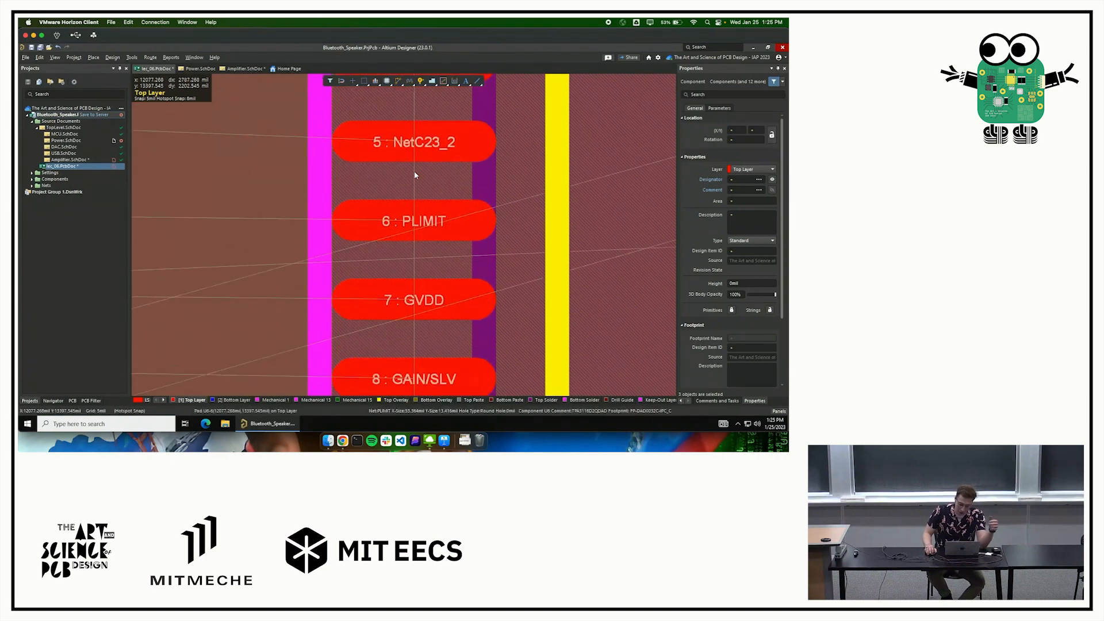
{"action": "scroll", "coordinate": [415, 175], "scroll_direction": "down", "scroll_amount": 12}
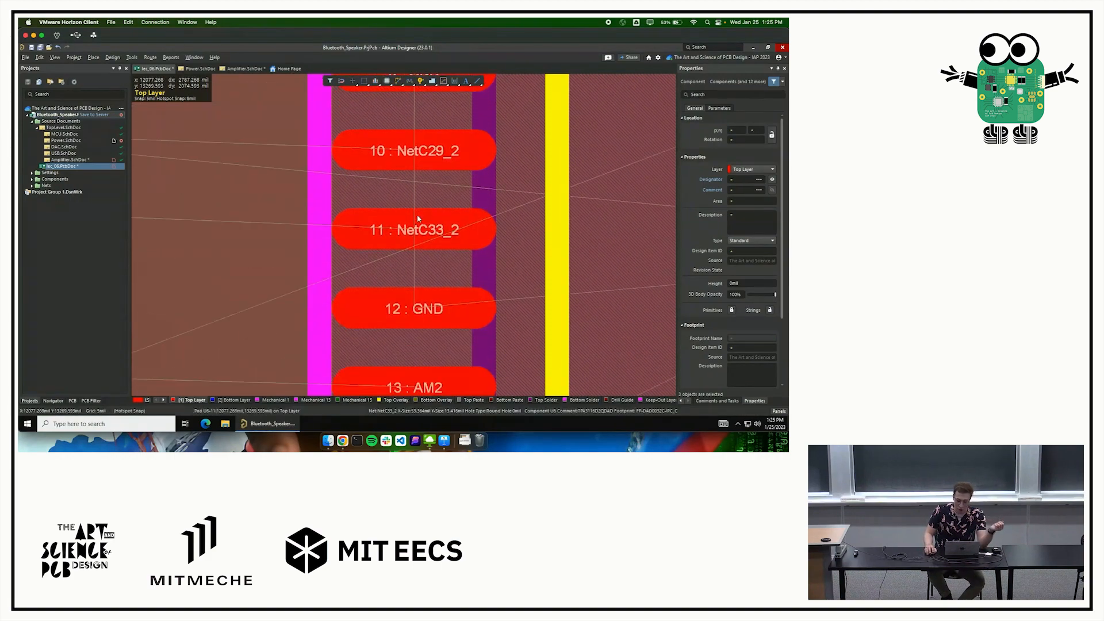
{"action": "scroll", "coordinate": [418, 219], "scroll_direction": "down", "scroll_amount": 9}
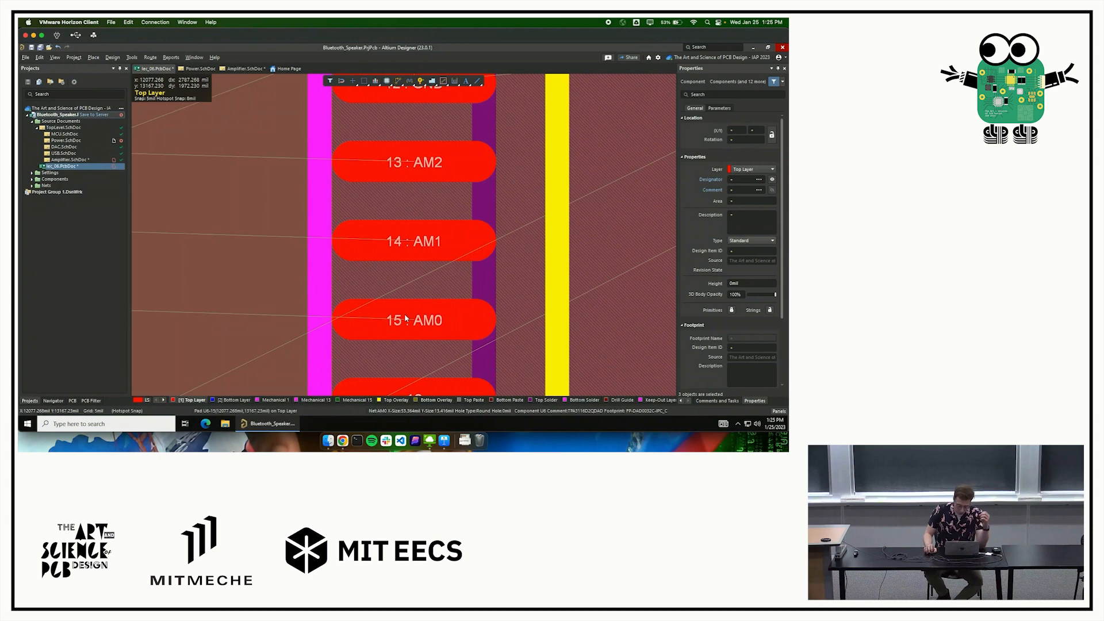
{"action": "scroll", "coordinate": [406, 315], "scroll_direction": "down", "scroll_amount": 3}
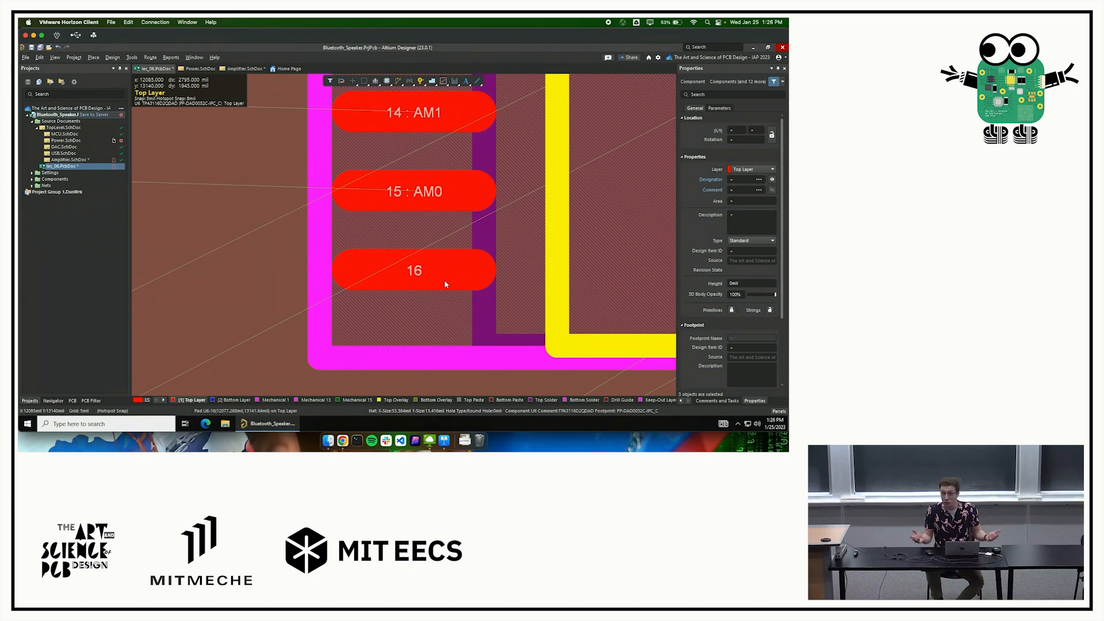
Inspect the net names on U6's opposite pad column, from pin 17 up to pin 32.
{"action": "right_click_drag", "start_coordinate": [583, 195], "coordinate": [447, 223]}
{"action": "scroll", "coordinate": [447, 223], "scroll_direction": "down", "scroll_amount": 2, "text": "ctrl"}
{"action": "right_click_drag", "start_coordinate": [619, 110], "coordinate": [483, 188]}
{"action": "scroll", "coordinate": [451, 210], "scroll_direction": "down", "scroll_amount": 2, "text": "ctrl"}
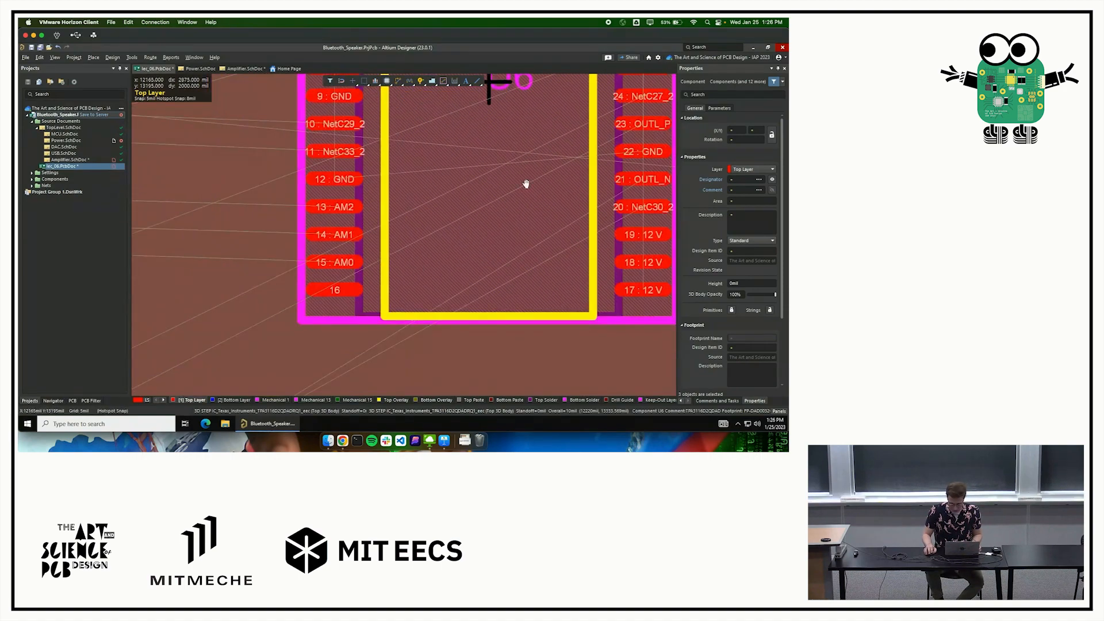
{"action": "right_click_drag", "start_coordinate": [559, 102], "coordinate": [501, 188]}
{"action": "right_click_drag", "start_coordinate": [474, 230], "coordinate": [404, 342]}
{"action": "mouse_move", "coordinate": [481, 194]}
{"action": "right_mouse_down"}
{"action": "mouse_move", "coordinate": [430, 315]}
{"action": "mouse_move", "coordinate": [431, 285]}
{"action": "right_mouse_up"}
{"action": "right_click_drag", "start_coordinate": [506, 170], "coordinate": [459, 228]}
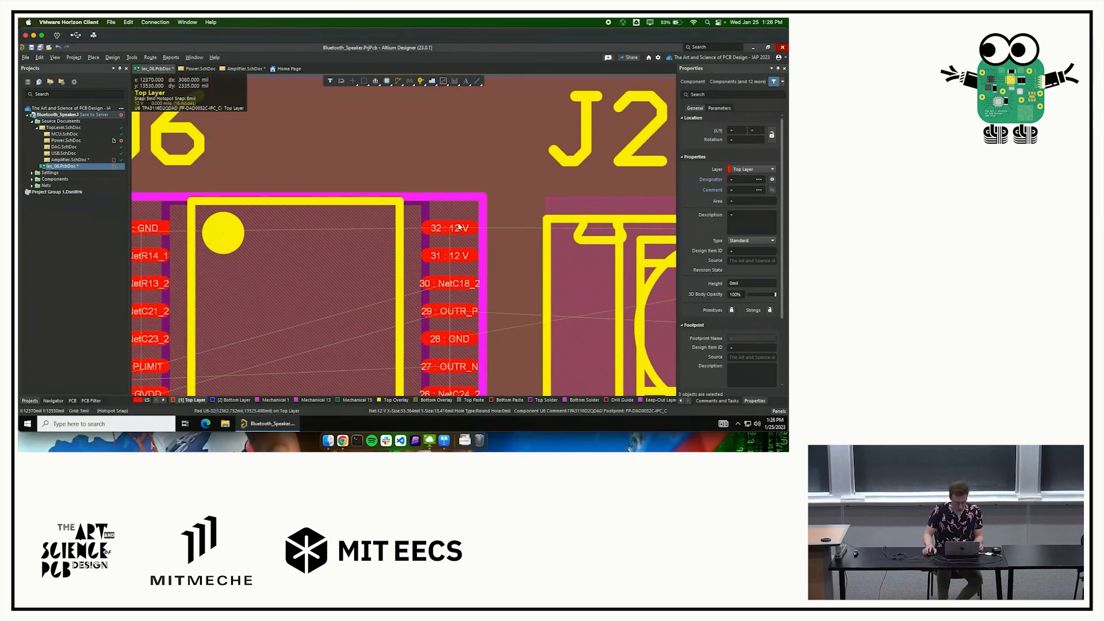
Move amplifier chip U6 down from the component row to just left of the C24, C25 and R17 group.
{"action": "left_click", "coordinate": [242, 68]}
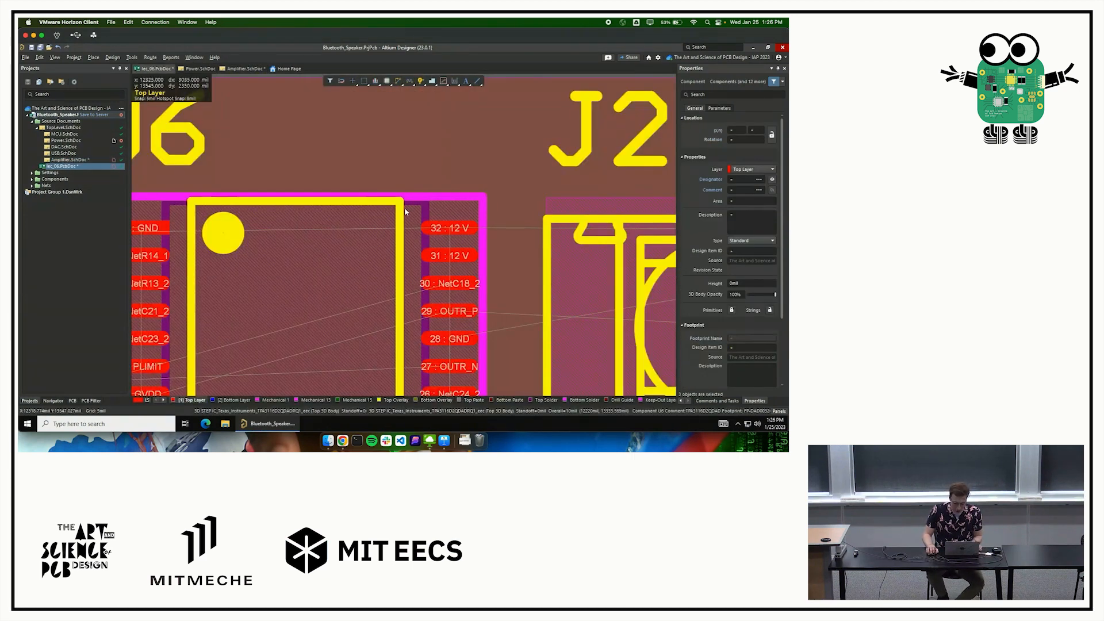
{"action": "scroll", "coordinate": [409, 210], "scroll_direction": "down", "scroll_amount": 5, "text": "ctrl"}
{"action": "scroll", "coordinate": [380, 224], "scroll_direction": "down", "scroll_amount": 6, "text": "ctrl"}
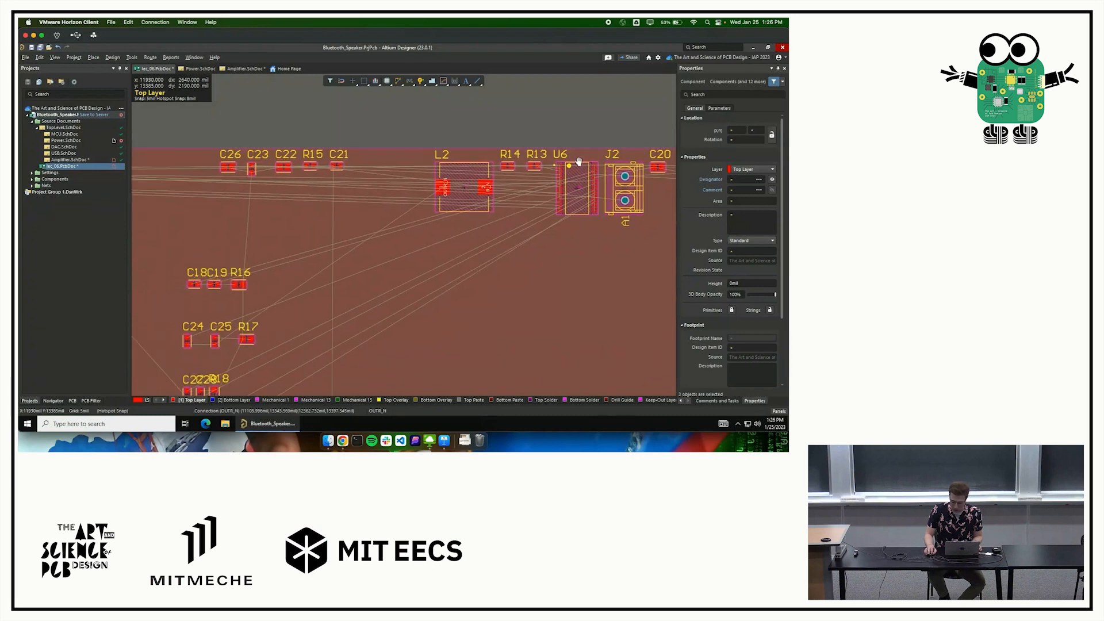
{"action": "scroll", "coordinate": [552, 181], "scroll_direction": "down", "scroll_amount": 1, "text": "ctrl"}
{"action": "left_click_drag", "start_coordinate": [594, 166], "coordinate": [239, 291]}
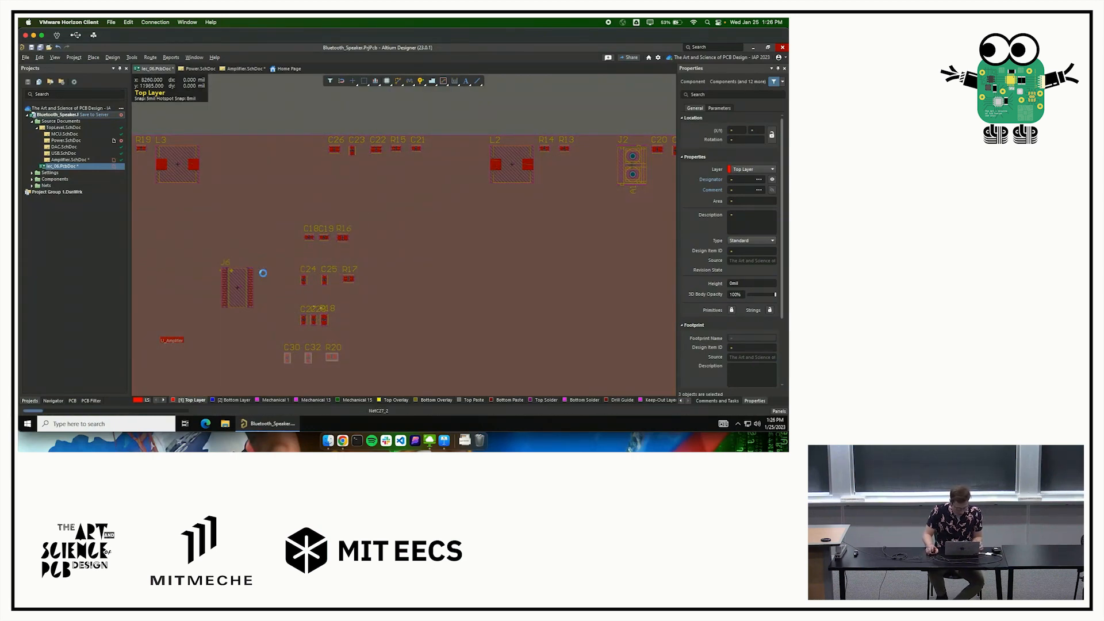
{"action": "scroll", "coordinate": [266, 283], "scroll_direction": "up", "scroll_amount": 4, "text": "ctrl"}
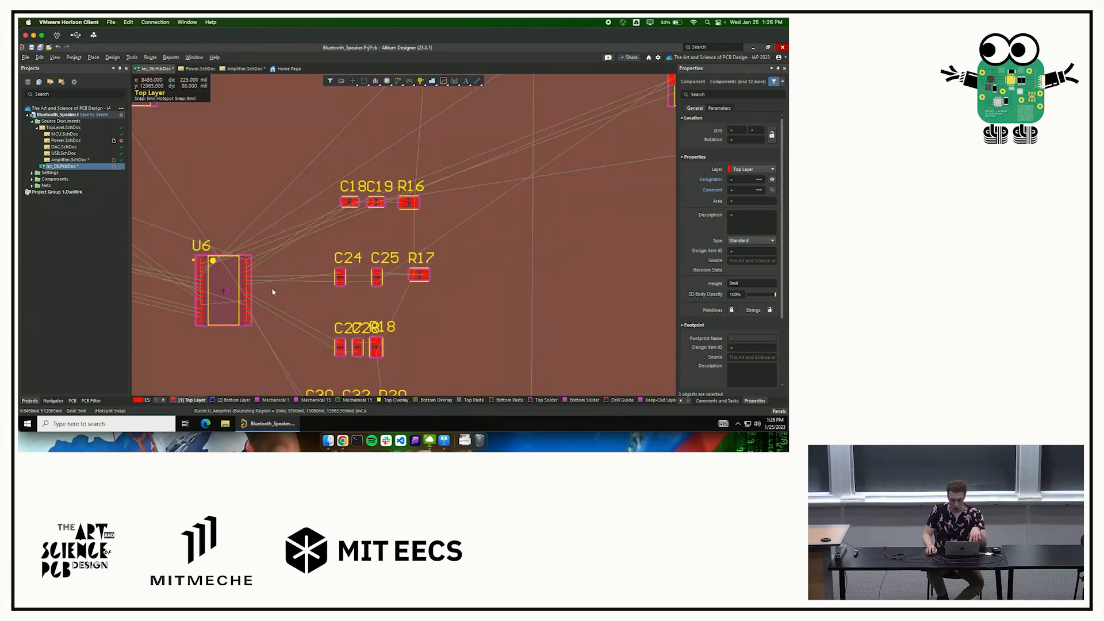
{"action": "right_click_drag", "start_coordinate": [307, 239], "coordinate": [309, 258]}
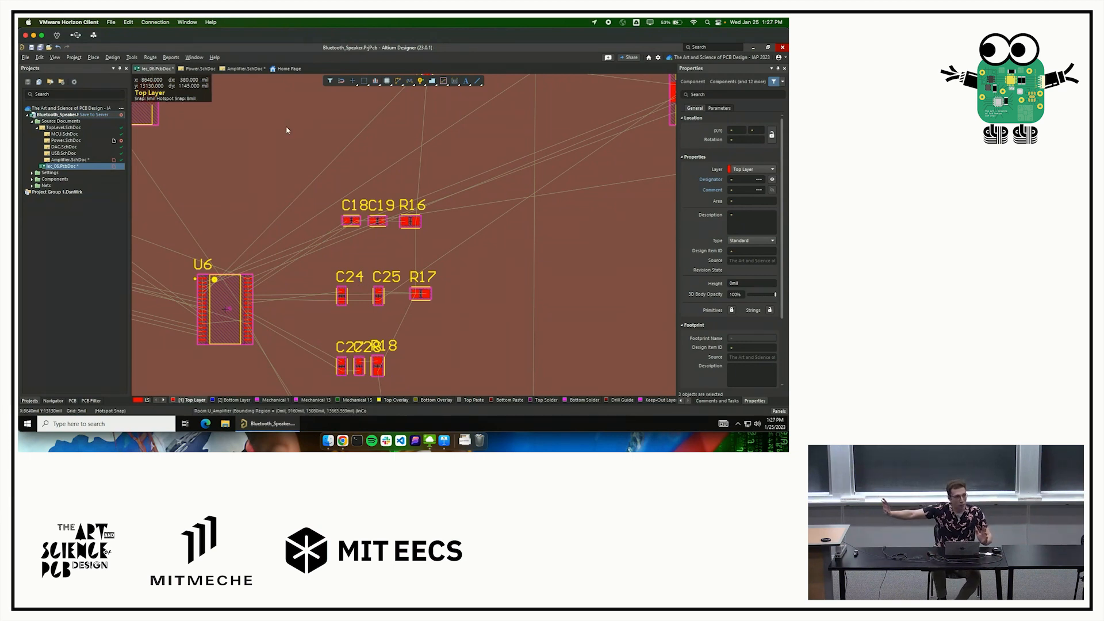
Examine the R_P output filter with L1, C17, R12 and C20 leading to connector J2 in the Amplifier schematic.
{"action": "left_click", "coordinate": [244, 68]}
{"action": "right_click_drag", "start_coordinate": [314, 195], "coordinate": [294, 198]}
{"action": "scroll", "coordinate": [294, 197], "scroll_direction": "down", "scroll_amount": 4, "text": "ctrl"}
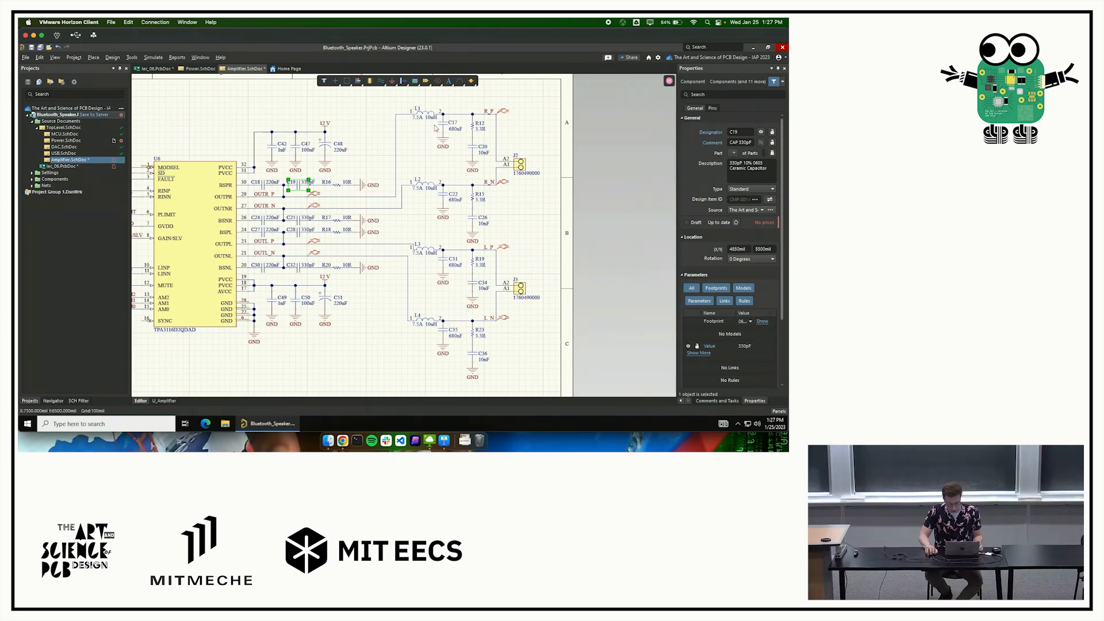
{"action": "scroll", "coordinate": [437, 126], "scroll_direction": "up", "scroll_amount": 2, "text": "ctrl"}
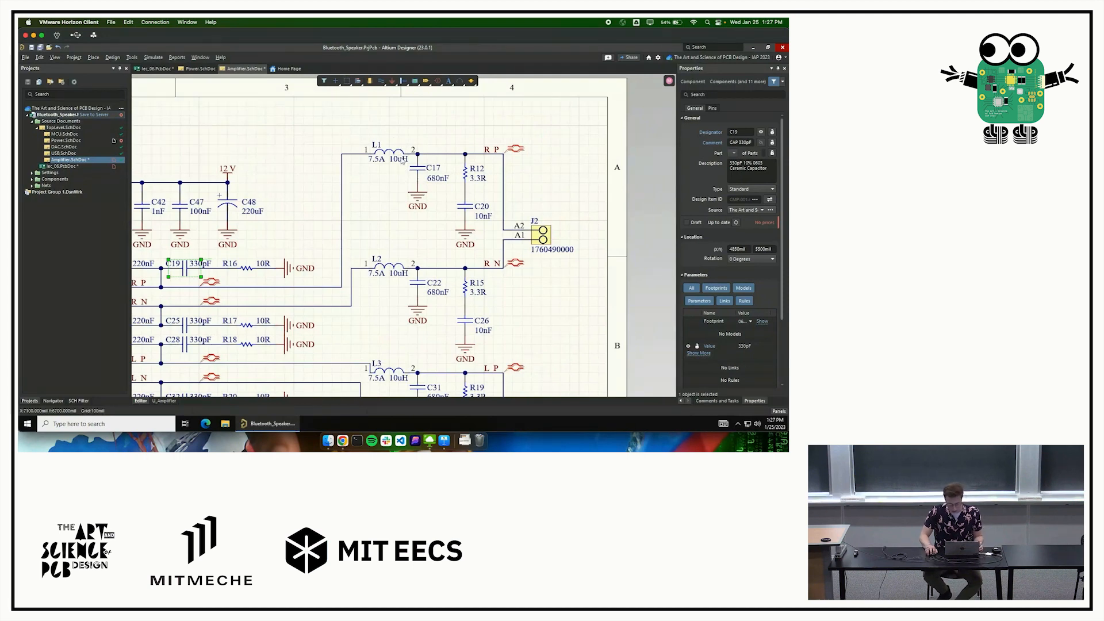
{"action": "scroll", "coordinate": [402, 150], "scroll_direction": "up", "scroll_amount": 3, "text": "ctrl"}
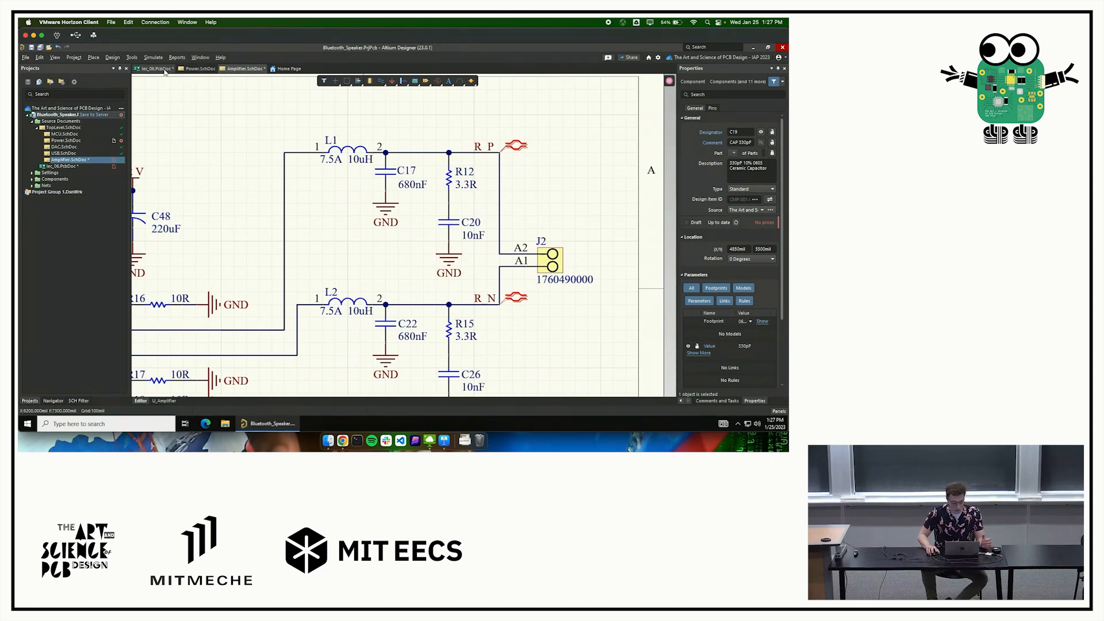
Return to the PCB layout and locate inductor L1 by its designator.
{"action": "left_click", "coordinate": [157, 68]}
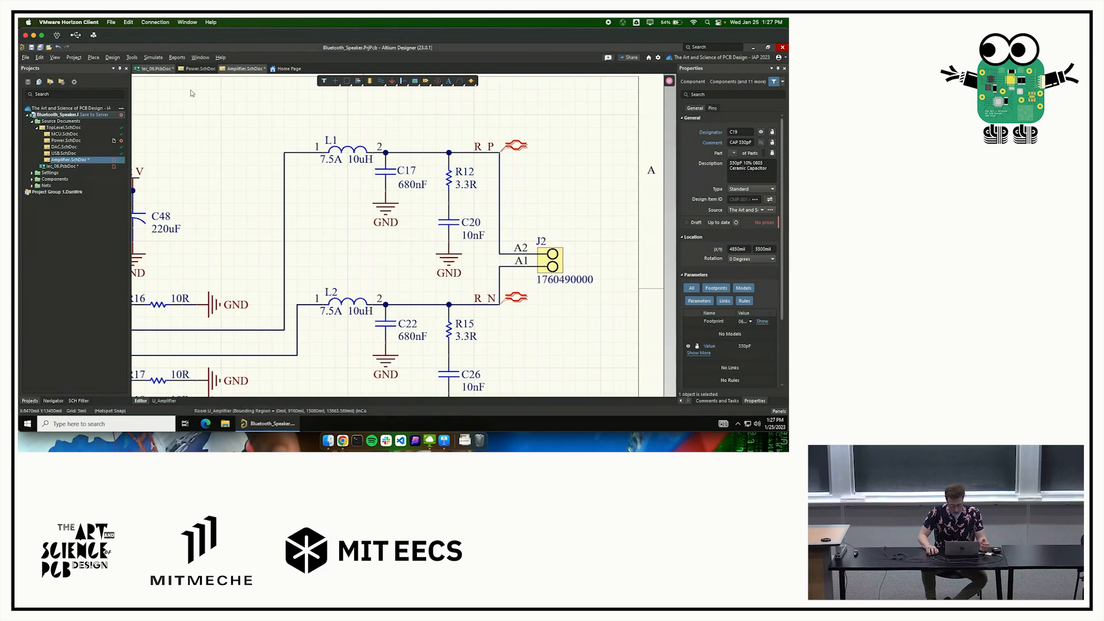
{"action": "scroll", "coordinate": [400, 177], "scroll_direction": "down", "scroll_amount": 4, "text": "ctrl"}
{"action": "right_click_drag", "start_coordinate": [400, 177], "coordinate": [458, 211]}
{"action": "right_click_drag", "start_coordinate": [229, 172], "coordinate": [546, 185]}
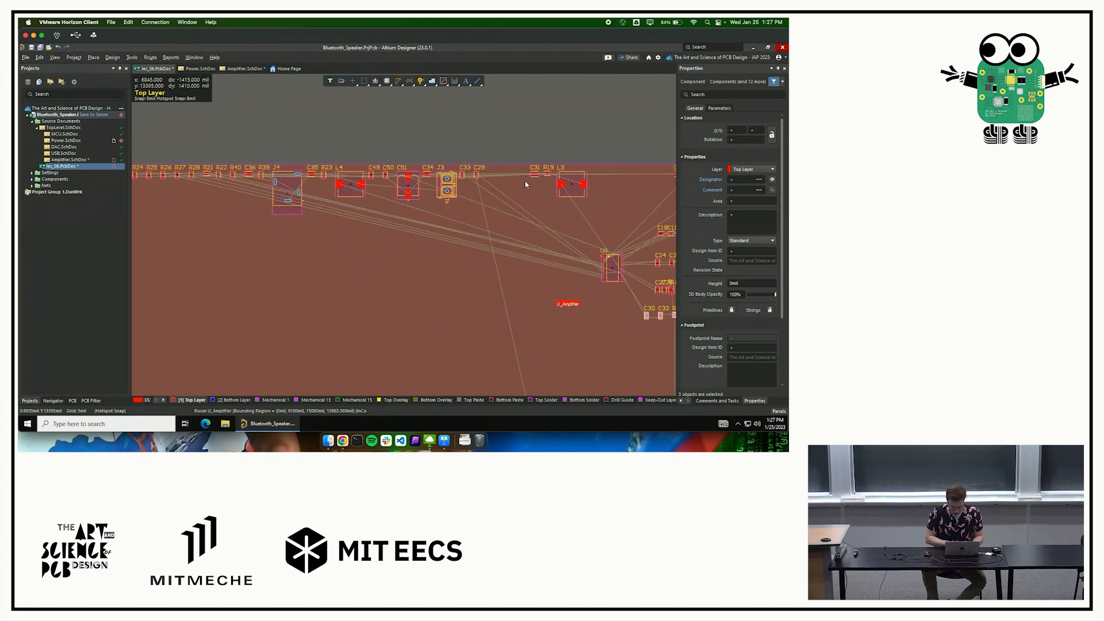
{"action": "type", "text": "jcL1"}
{"action": "key", "text": "Return"}
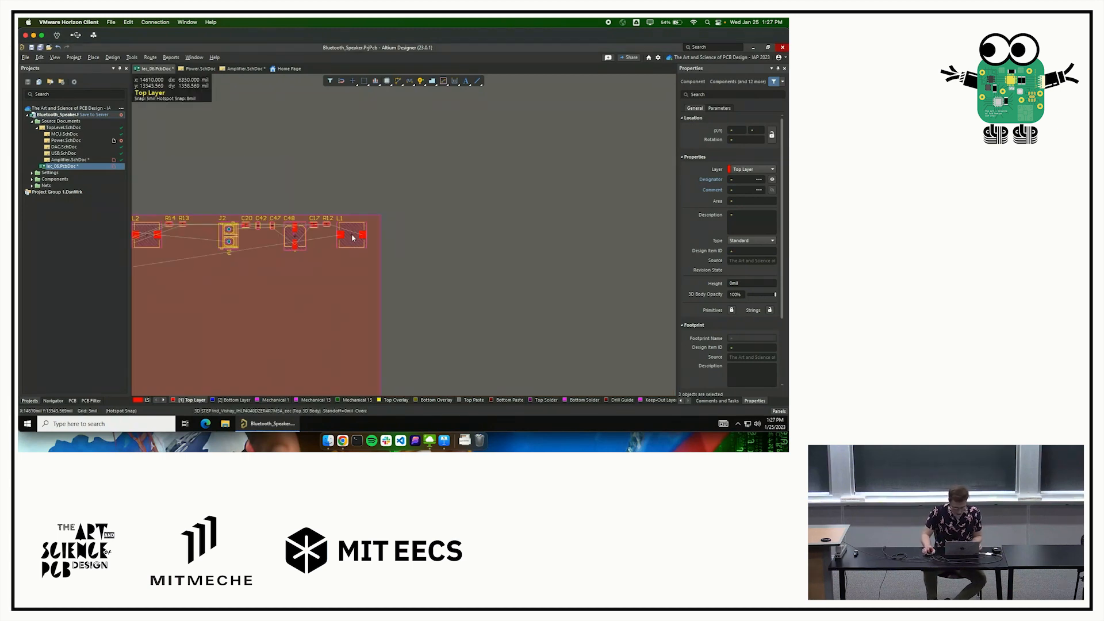
{"action": "scroll", "coordinate": [352, 238], "scroll_direction": "up", "scroll_amount": 4, "text": "ctrl"}
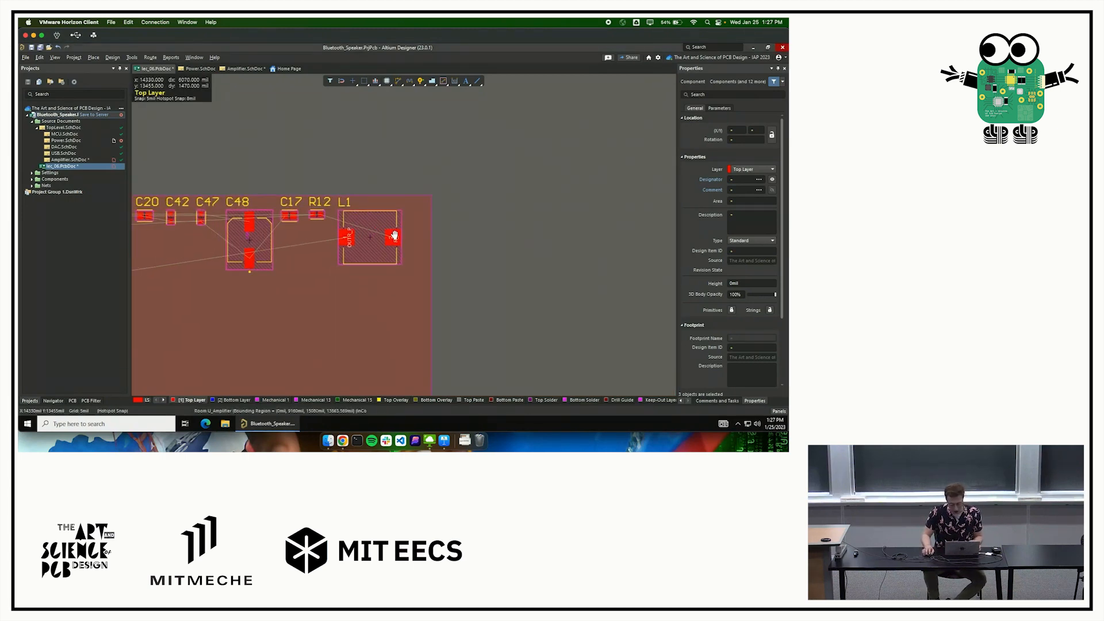
{"action": "right_click_drag", "start_coordinate": [395, 234], "coordinate": [457, 241]}
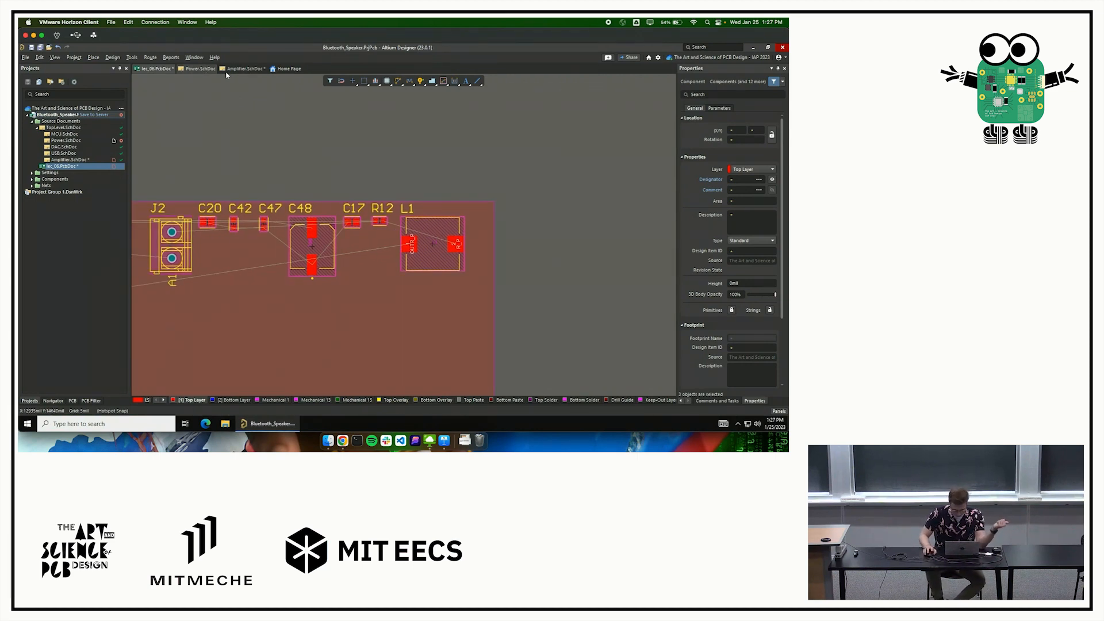
Select L1, R12, C17 and C20 in the component row and move them together down beside the C18, C19 and R16 group.
{"action": "left_click", "coordinate": [244, 68]}
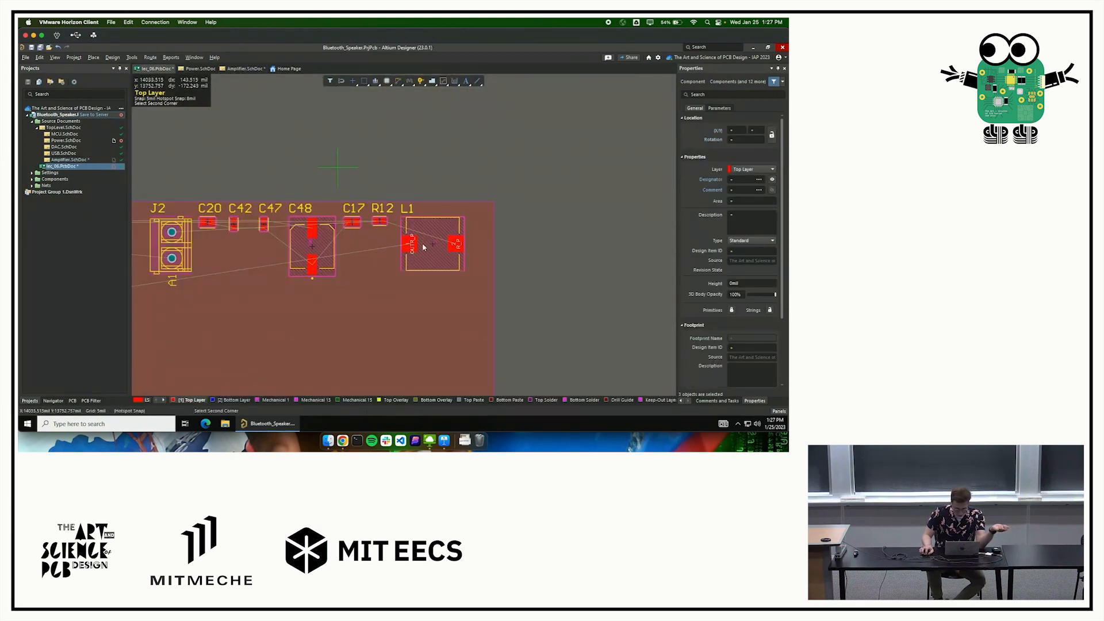
{"action": "left_click_drag", "start_coordinate": [340, 171], "coordinate": [504, 286]}
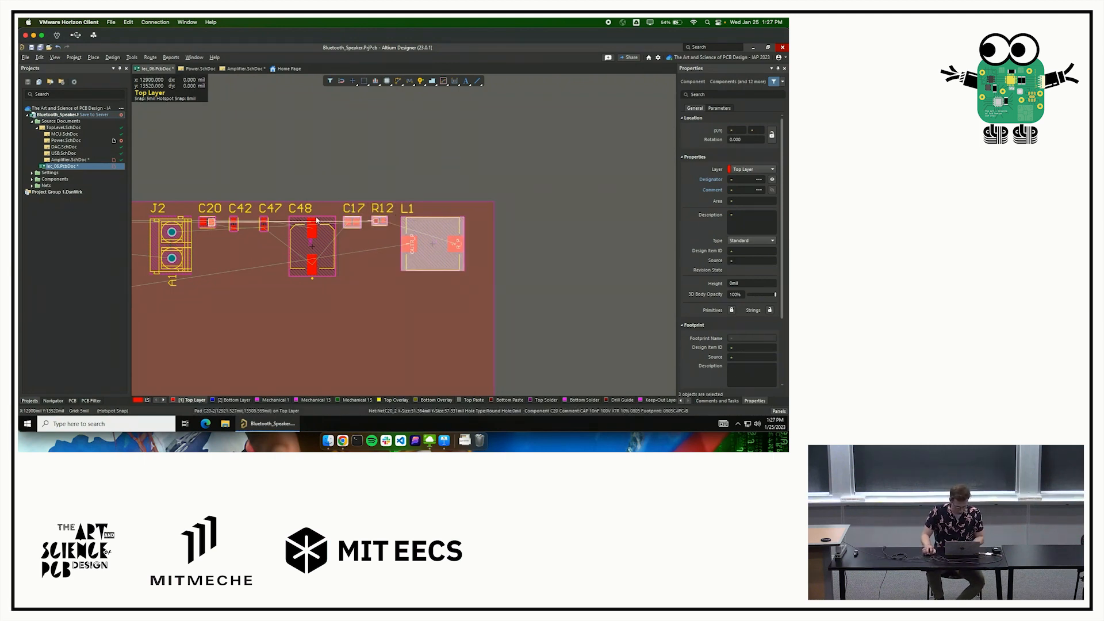
{"action": "left_click", "coordinate": [211, 224], "text": "shift"}
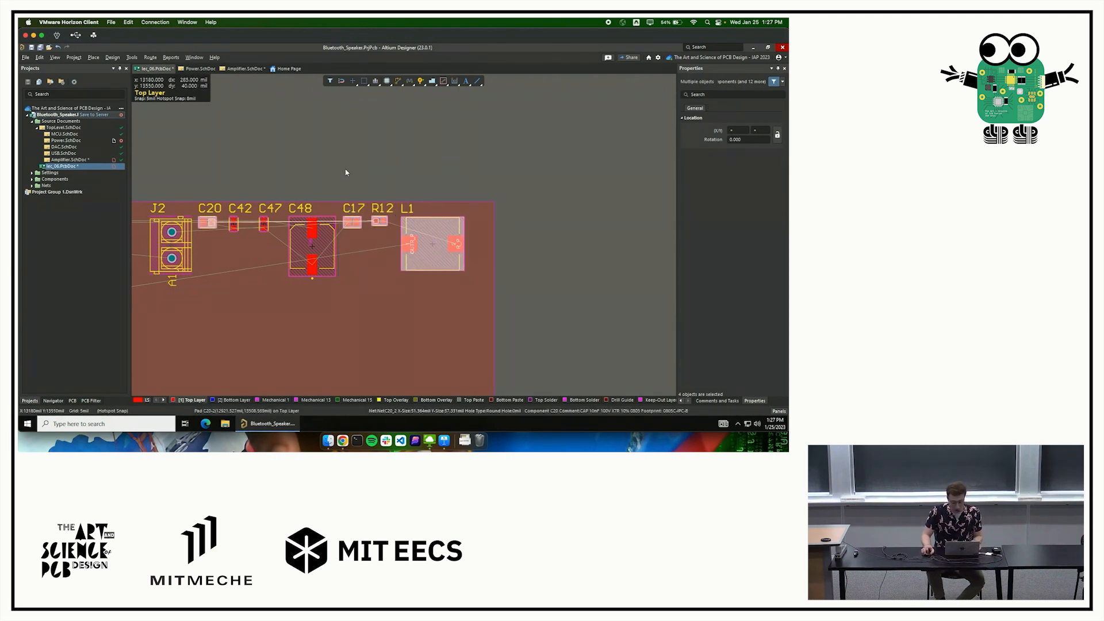
{"action": "scroll", "coordinate": [349, 179], "scroll_direction": "down", "scroll_amount": 4, "text": "ctrl"}
{"action": "scroll", "coordinate": [349, 179], "scroll_direction": "down", "scroll_amount": 2}
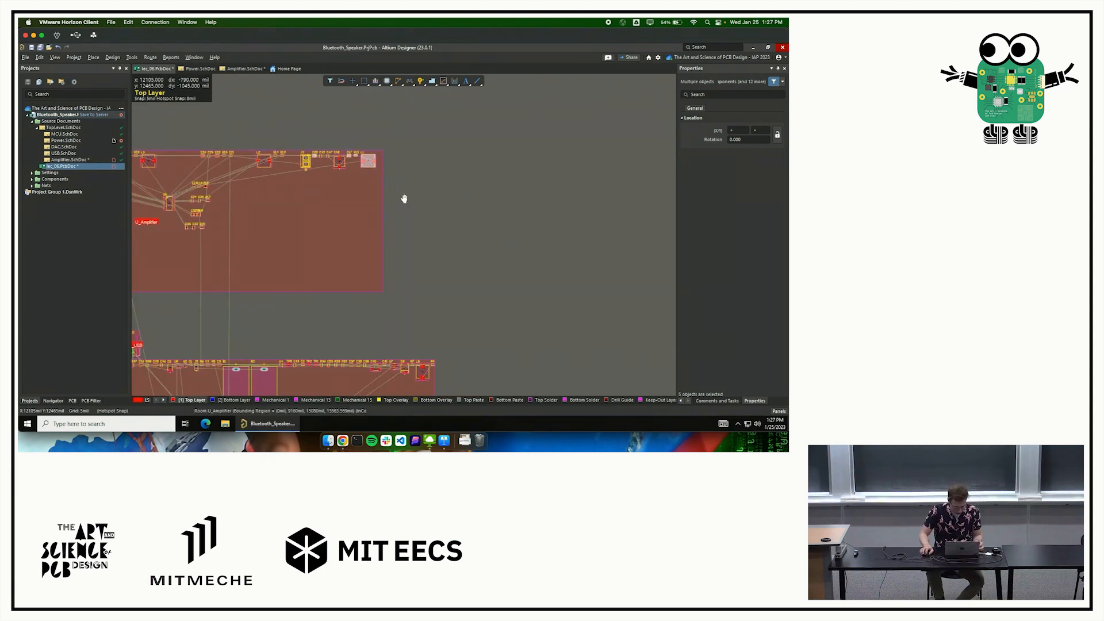
{"action": "scroll", "coordinate": [426, 187], "scroll_direction": "left", "scroll_amount": 5}
{"action": "scroll", "coordinate": [347, 212], "scroll_direction": "left", "scroll_amount": 2}
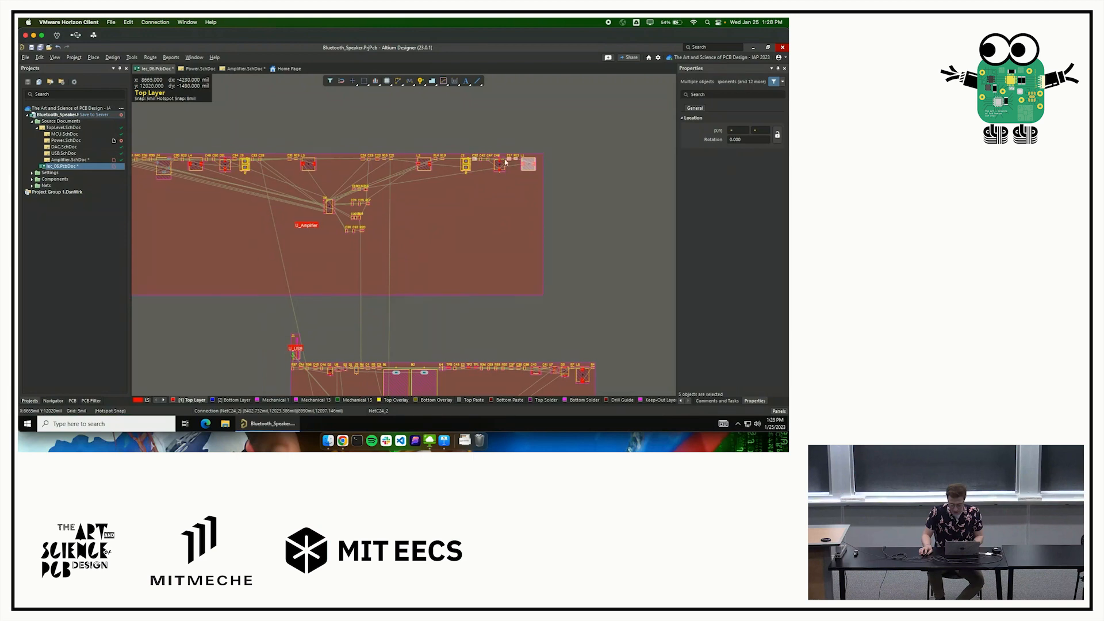
{"action": "scroll", "coordinate": [528, 165], "scroll_direction": "up", "scroll_amount": 1, "text": "ctrl"}
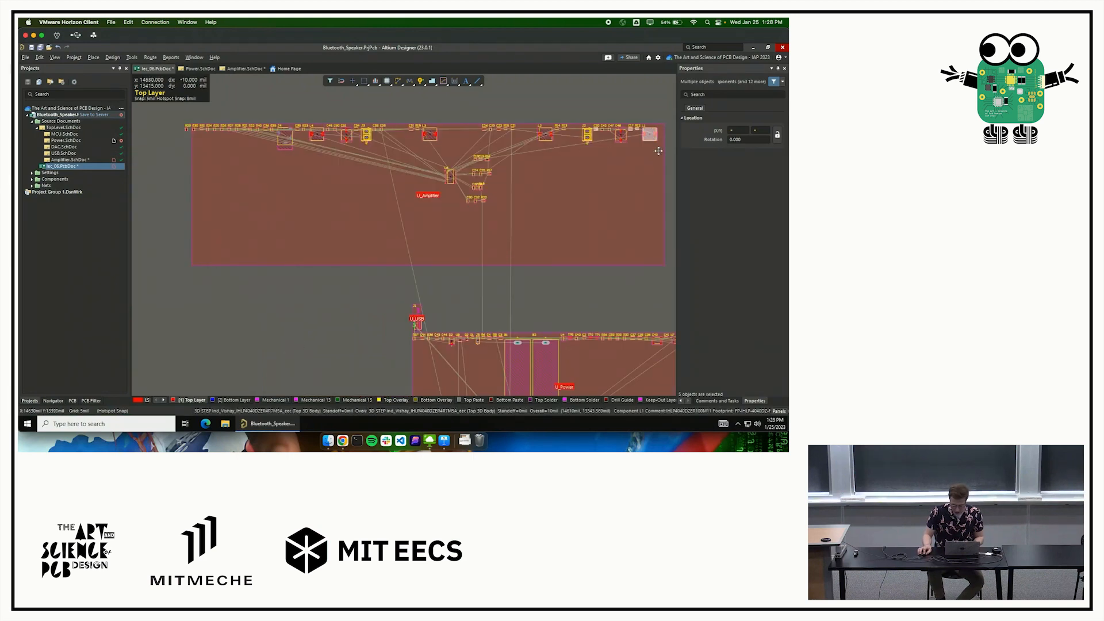
{"action": "left_click_drag", "start_coordinate": [659, 151], "coordinate": [549, 163]}
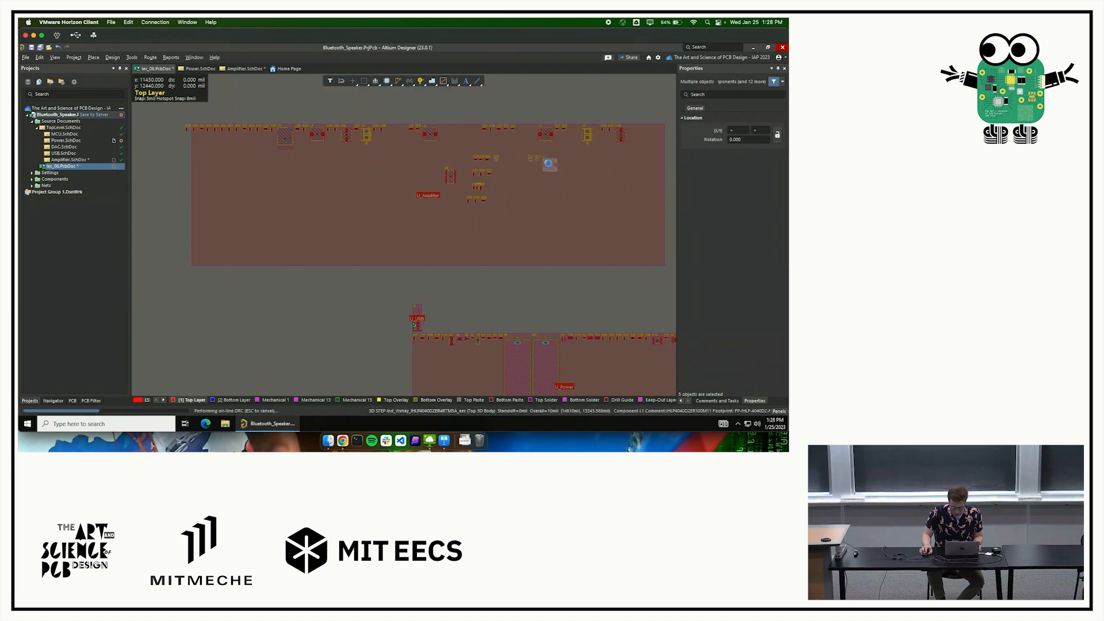
Move capacitor C20 away from R16 to just below C17 and R12, beside inductor L1.
{"action": "scroll", "coordinate": [560, 173], "scroll_direction": "up", "scroll_amount": 10}
{"action": "scroll", "coordinate": [524, 240], "scroll_direction": "down", "scroll_amount": 8}
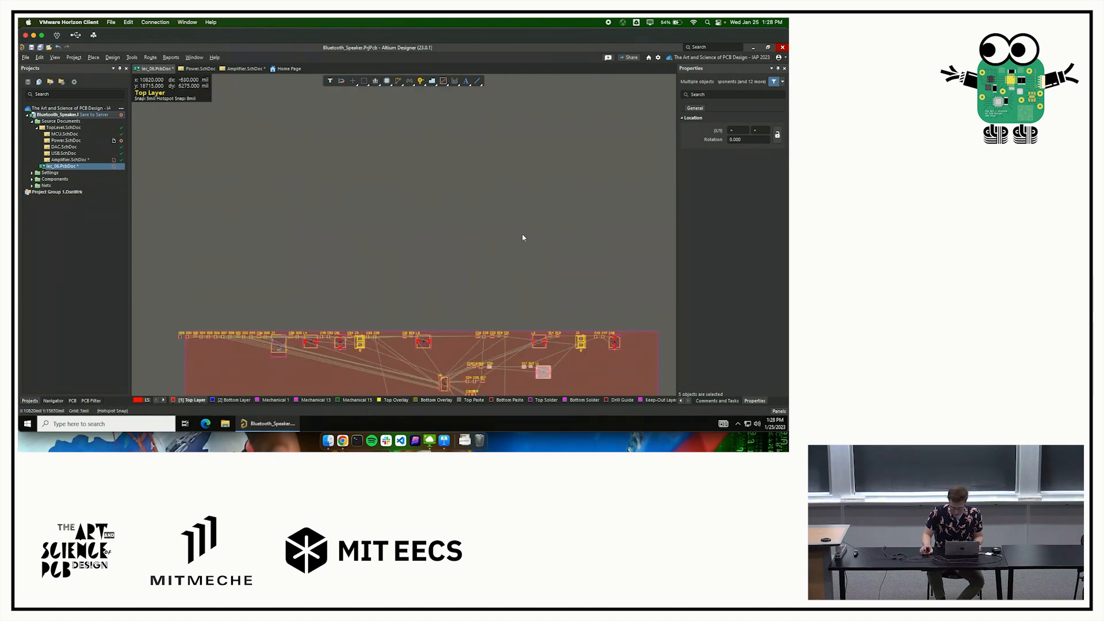
{"action": "scroll", "coordinate": [550, 305], "scroll_direction": "up", "scroll_amount": 2, "text": "ctrl"}
{"action": "scroll", "coordinate": [544, 312], "scroll_direction": "up", "scroll_amount": 4, "text": "ctrl"}
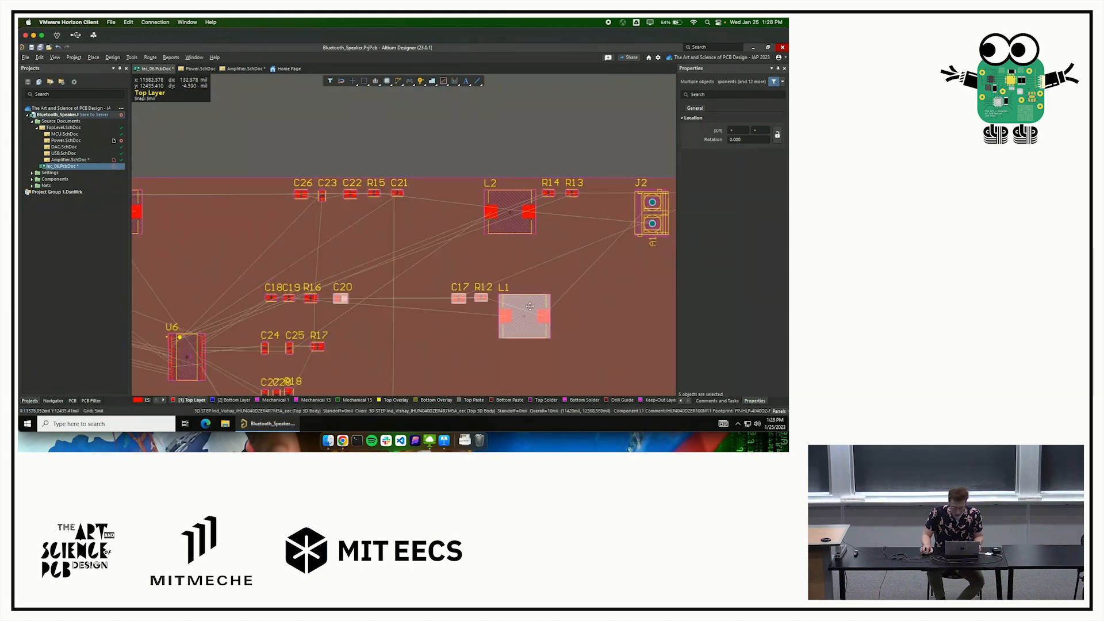
{"action": "mouse_move", "coordinate": [544, 312]}
{"action": "left_mouse_down"}
{"action": "mouse_move", "coordinate": [587, 286]}
{"action": "mouse_move", "coordinate": [631, 206]}
{"action": "mouse_move", "coordinate": [539, 307]}
{"action": "left_mouse_up"}
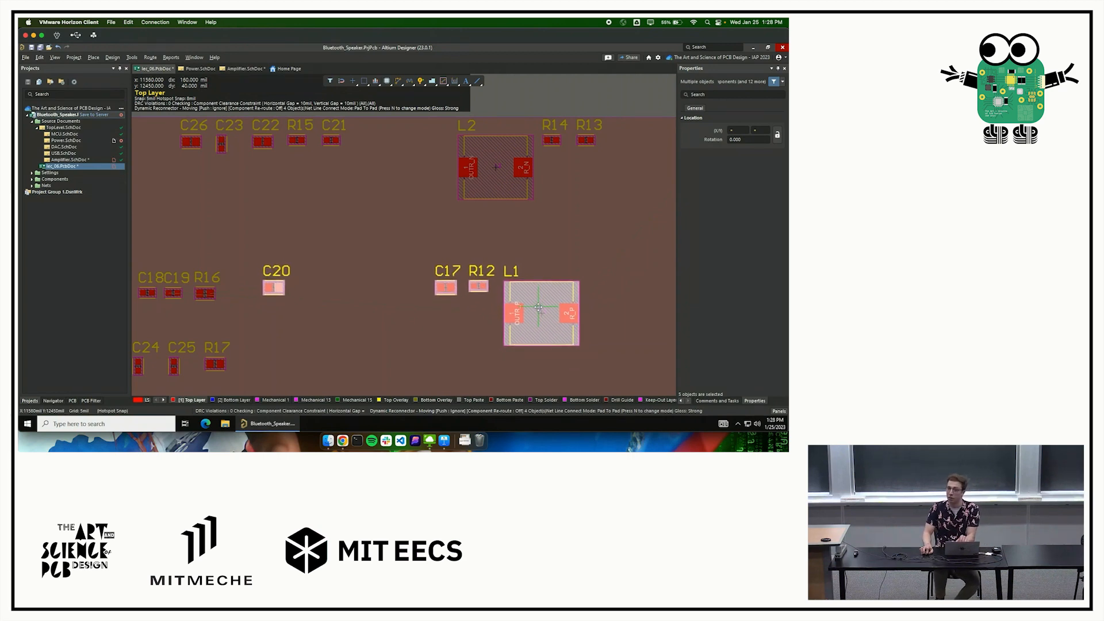
{"action": "left_click_drag", "start_coordinate": [539, 308], "coordinate": [538, 307]}
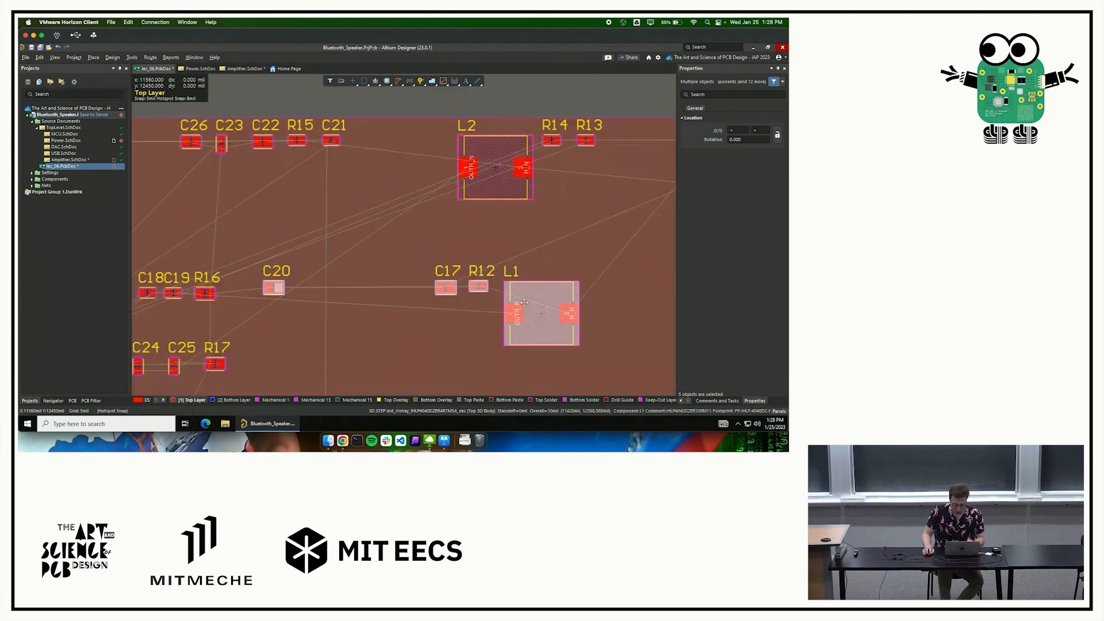
{"action": "left_click", "coordinate": [300, 253]}
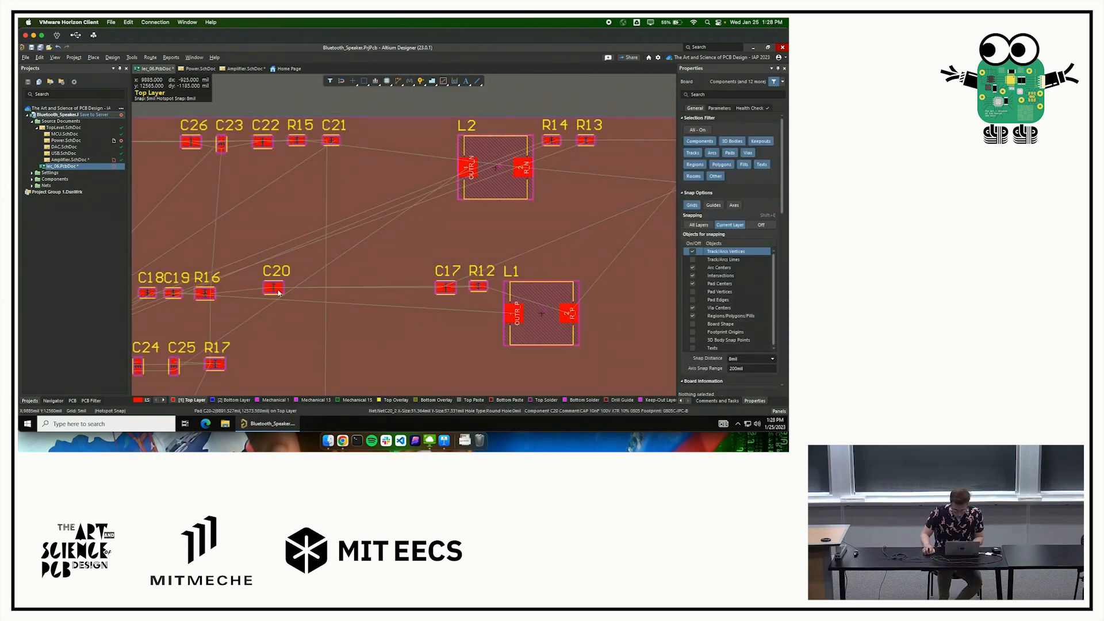
{"action": "left_click_drag", "start_coordinate": [276, 290], "coordinate": [454, 315]}
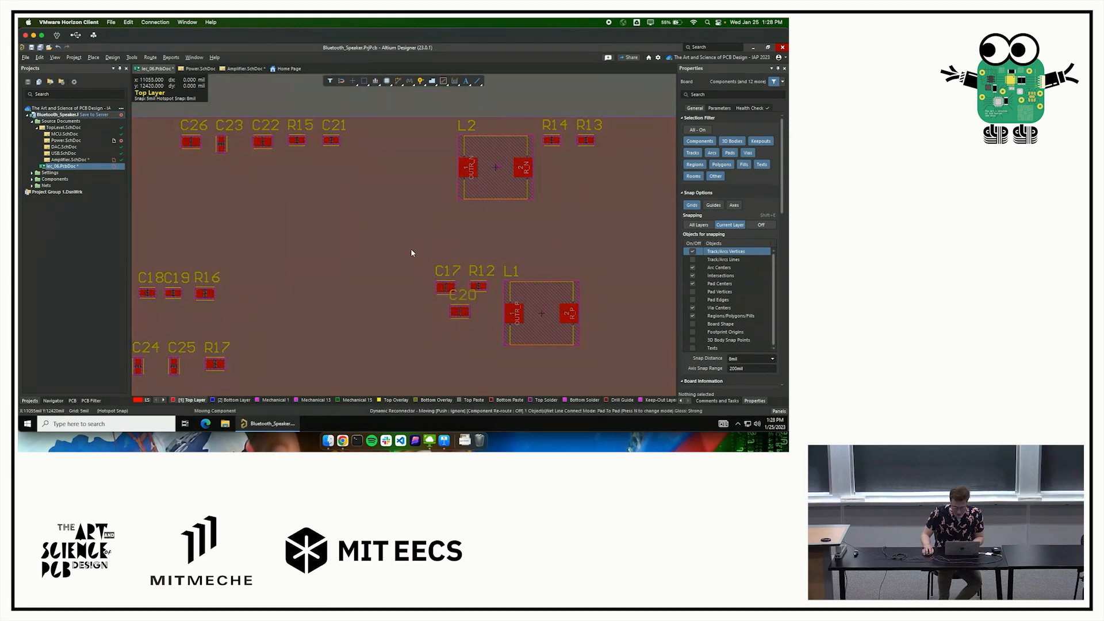
Move C17, R12, L1 and C20 together to just right of R16, rotating the group by 180 degrees.
{"action": "left_click", "coordinate": [448, 291]}
{"action": "left_click", "coordinate": [479, 286], "text": "shift"}
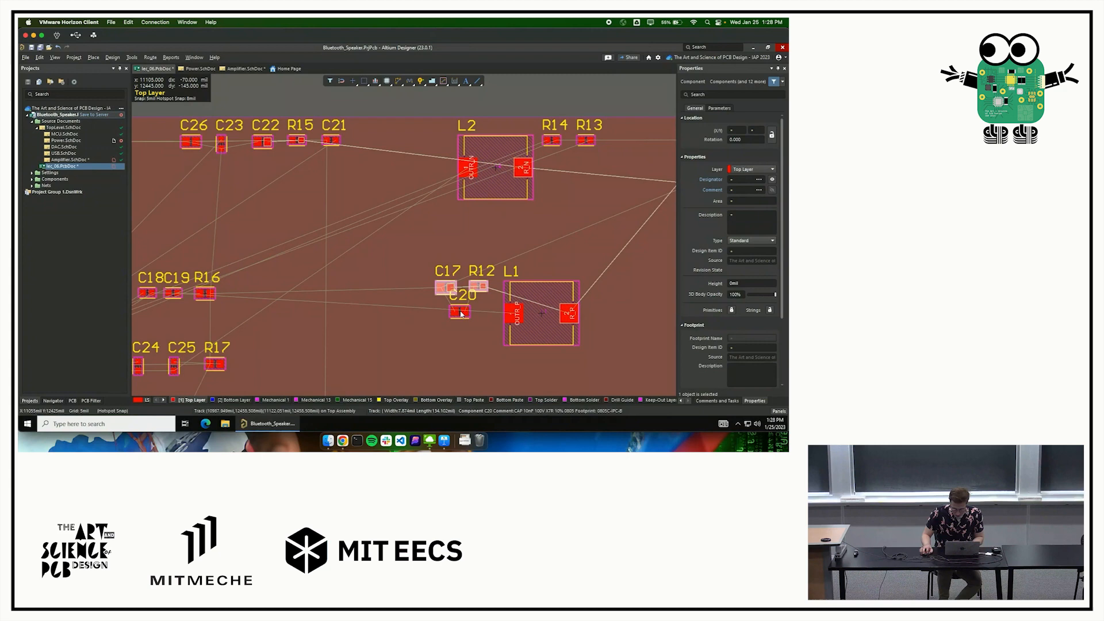
{"action": "left_click", "coordinate": [525, 321], "text": "shift"}
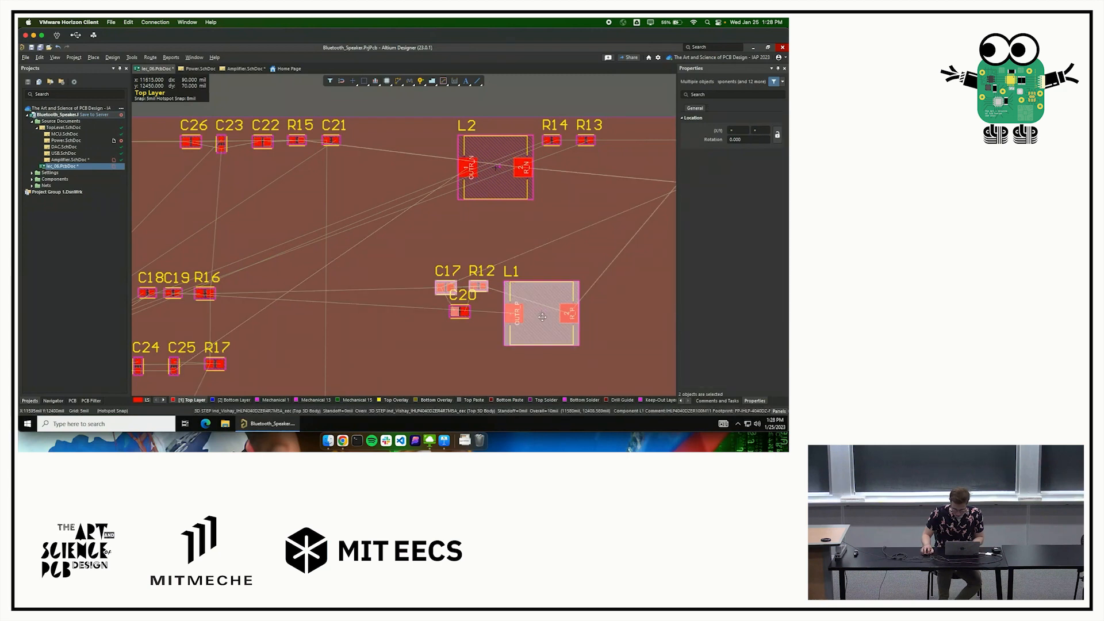
{"action": "left_click", "coordinate": [458, 311], "text": "shift"}
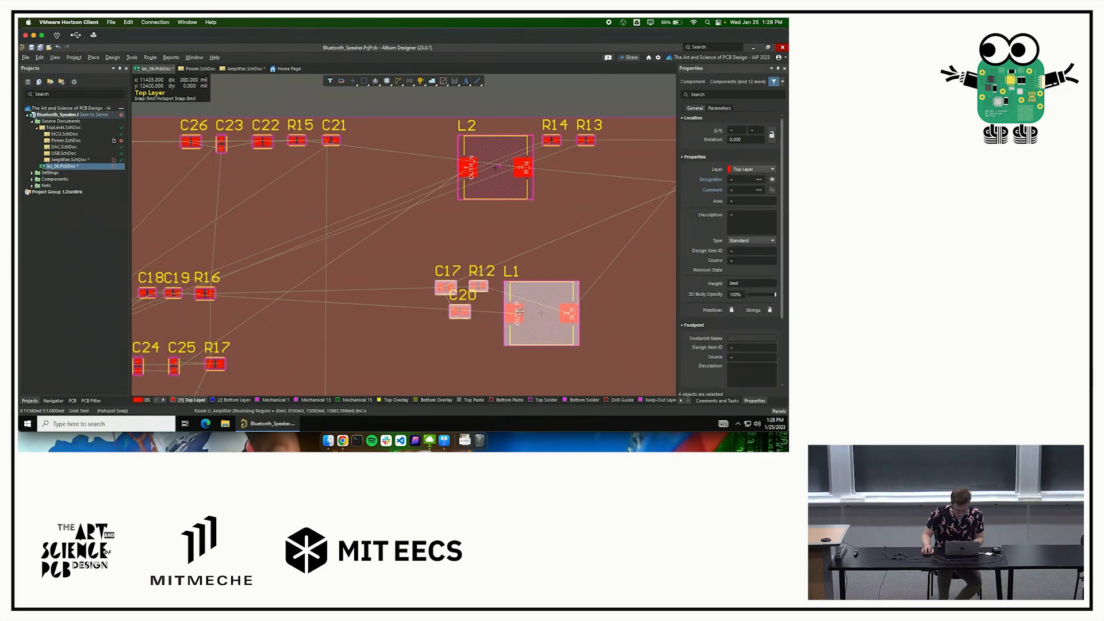
{"action": "left_click_drag", "start_coordinate": [519, 311], "coordinate": [319, 294]}
{"action": "key", "text": "space"}
{"action": "key", "text": "space"}
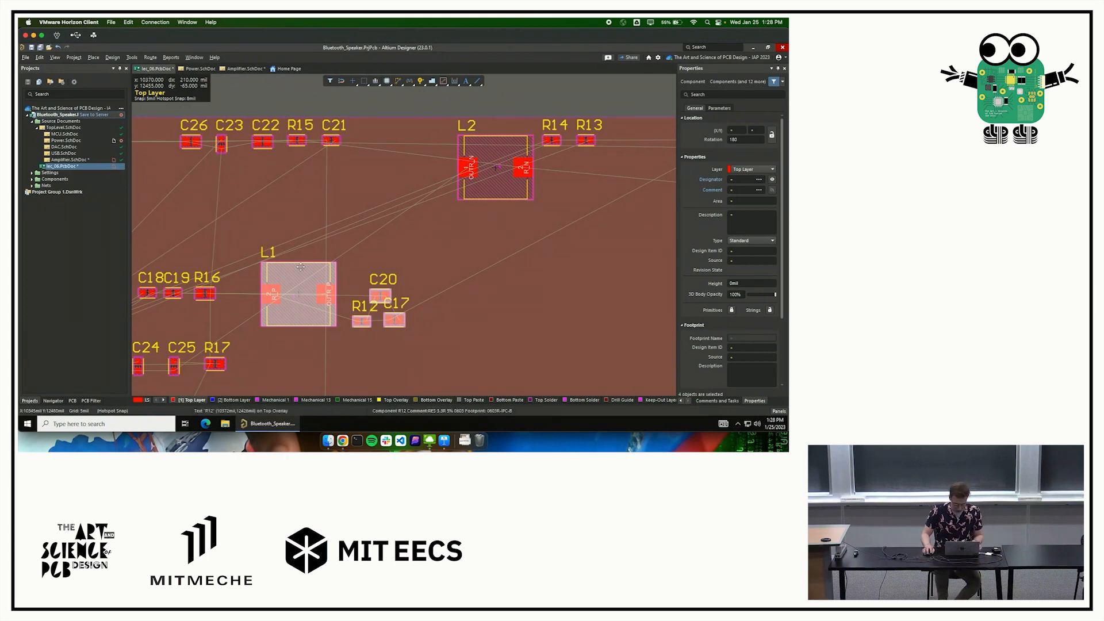
Examine the net names on L1's pads relative to the neighbouring R16, C19 and R12 pads.
{"action": "scroll", "coordinate": [298, 296], "scroll_direction": "up", "scroll_amount": 2, "text": "ctrl"}
{"action": "scroll", "coordinate": [299, 297], "scroll_direction": "up", "scroll_amount": 3, "text": "ctrl"}
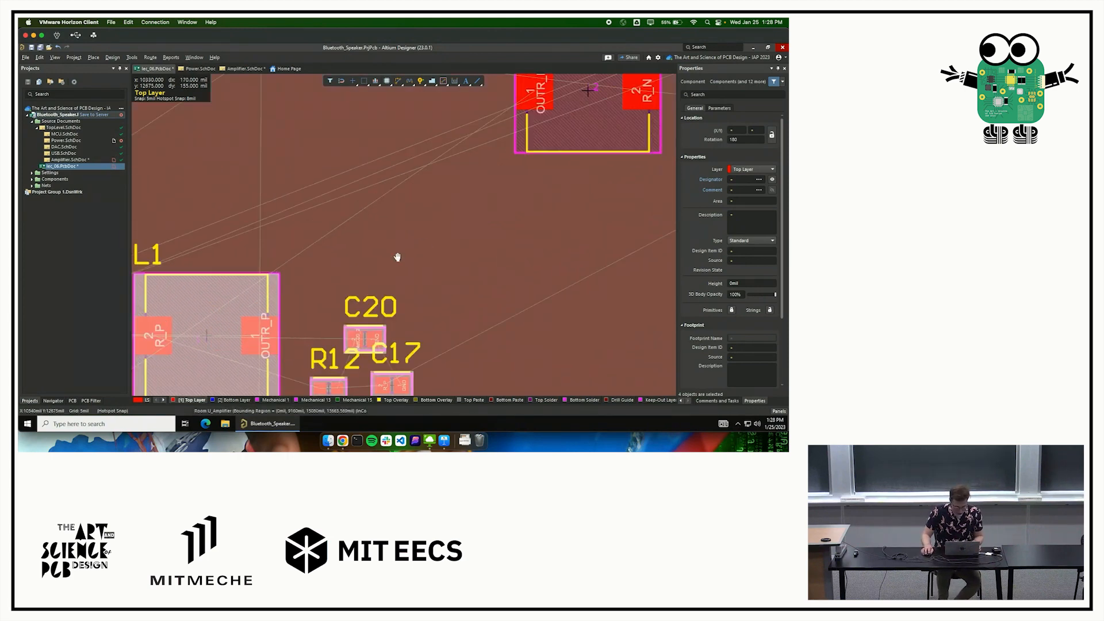
{"action": "right_click_drag", "start_coordinate": [397, 257], "coordinate": [672, 173]}
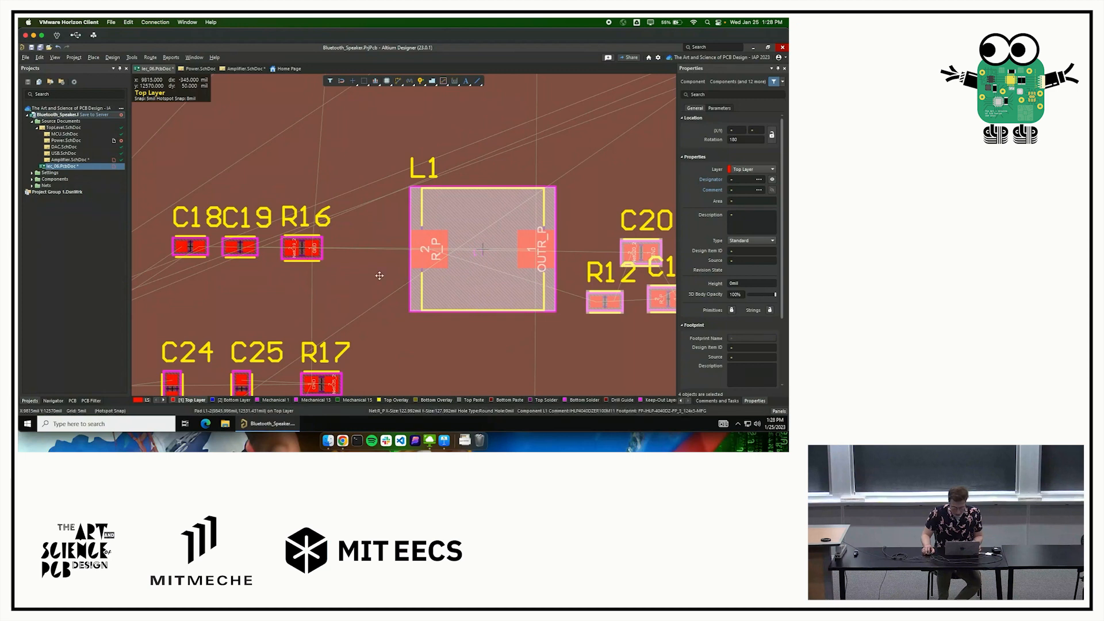
{"action": "scroll", "coordinate": [421, 283], "scroll_direction": "up", "scroll_amount": 1, "text": "ctrl"}
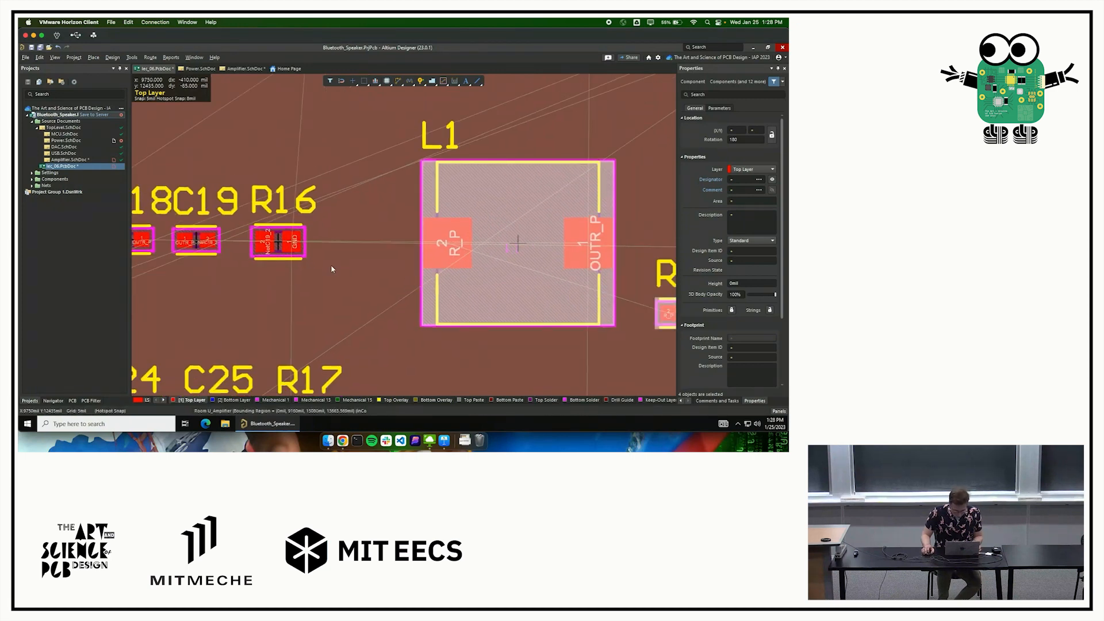
{"action": "scroll", "coordinate": [395, 272], "scroll_direction": "down", "scroll_amount": 1, "text": "ctrl"}
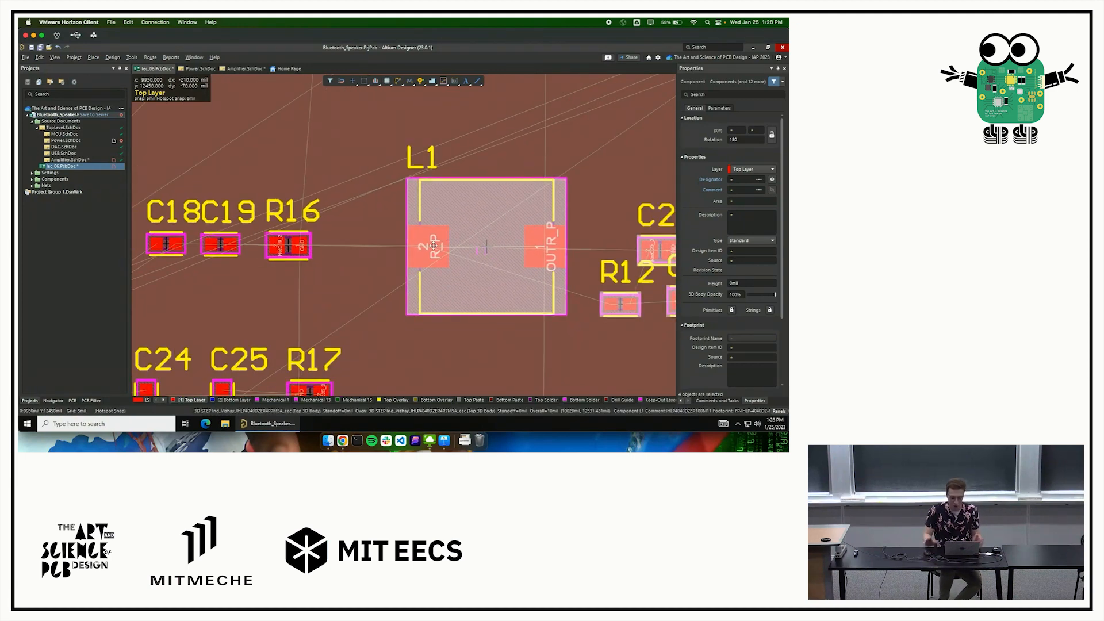
{"action": "right_click_drag", "start_coordinate": [423, 248], "coordinate": [421, 250]}
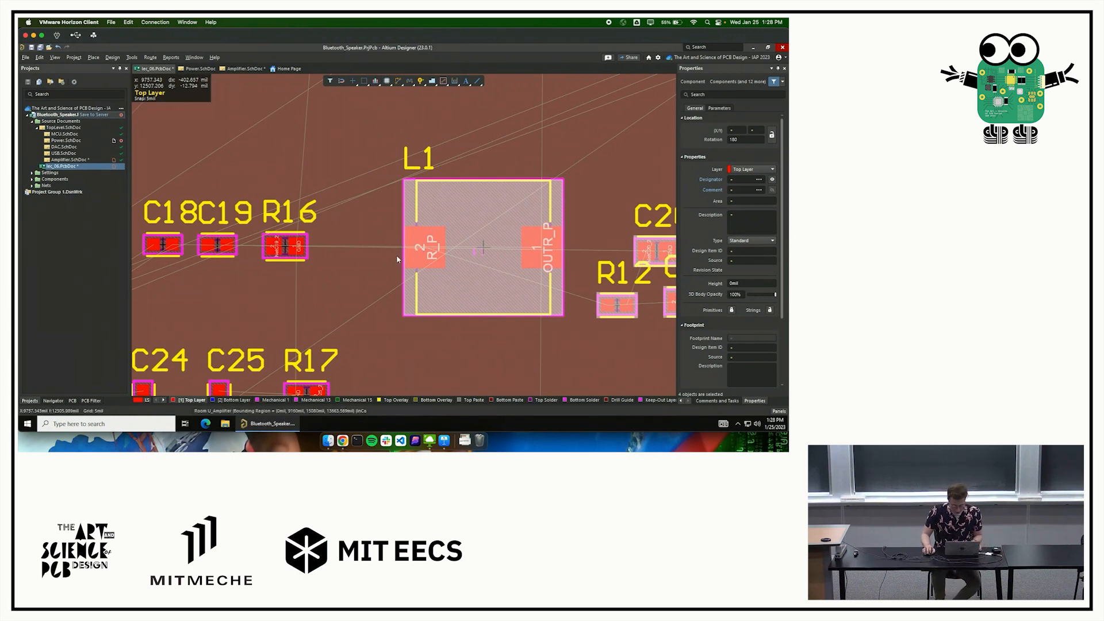
{"action": "scroll", "coordinate": [396, 254], "scroll_direction": "up", "scroll_amount": 2, "text": "ctrl"}
{"action": "right_click_drag", "start_coordinate": [461, 253], "coordinate": [376, 231]}
{"action": "right_click_drag", "start_coordinate": [514, 230], "coordinate": [444, 238]}
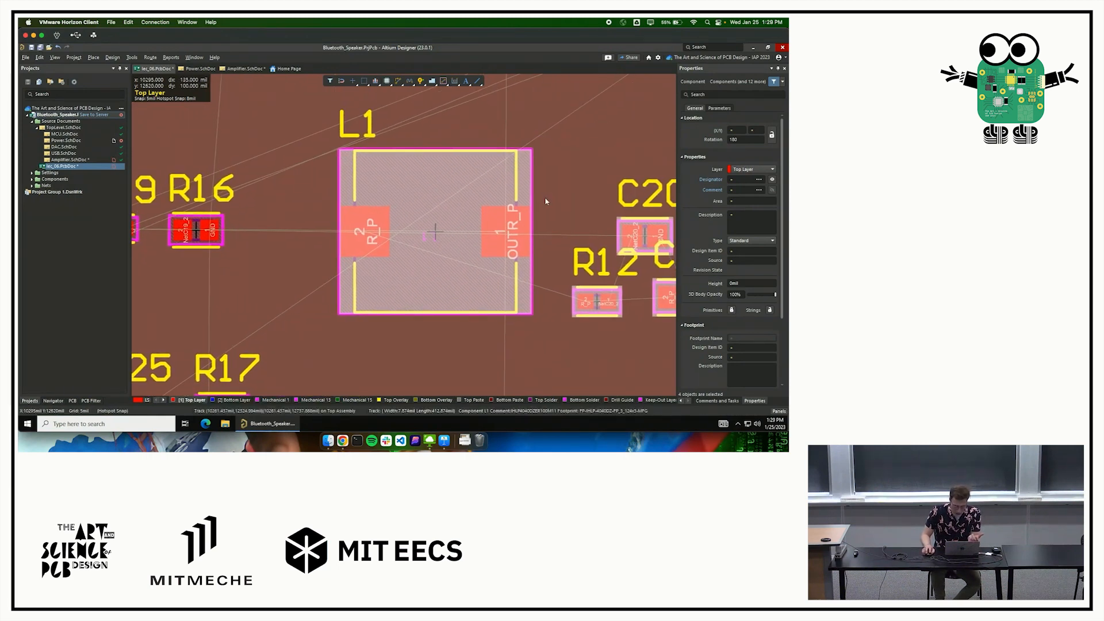
Check L1's pin order and the R_P filter connections in the Amplifier schematic, and return to the PCB layout.
{"action": "left_click", "coordinate": [242, 69]}
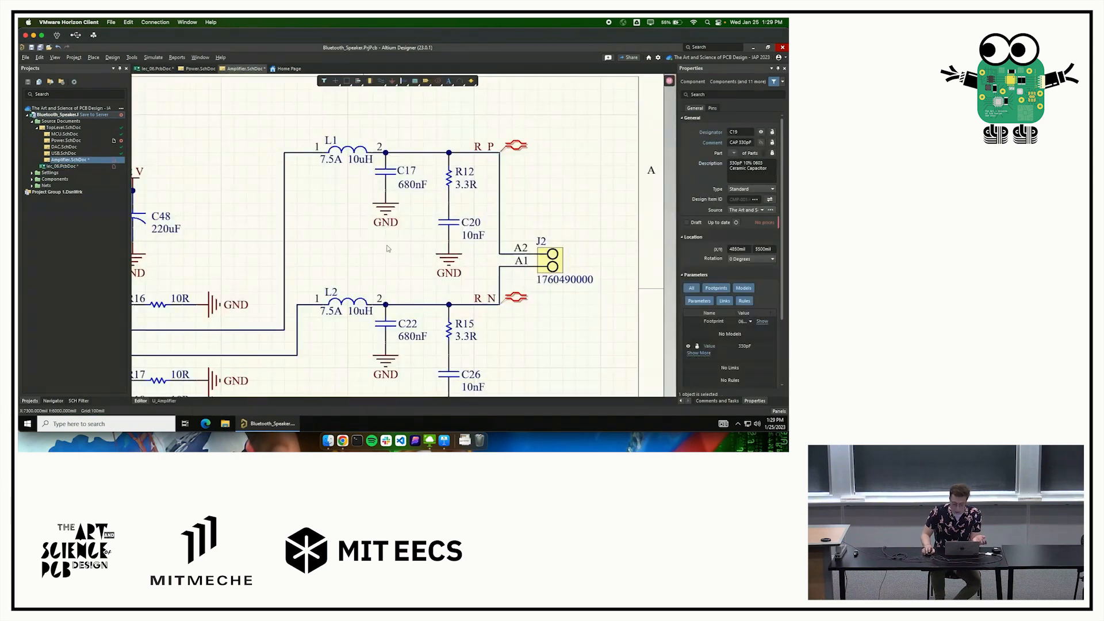
{"action": "right_click_drag", "start_coordinate": [415, 251], "coordinate": [419, 252]}
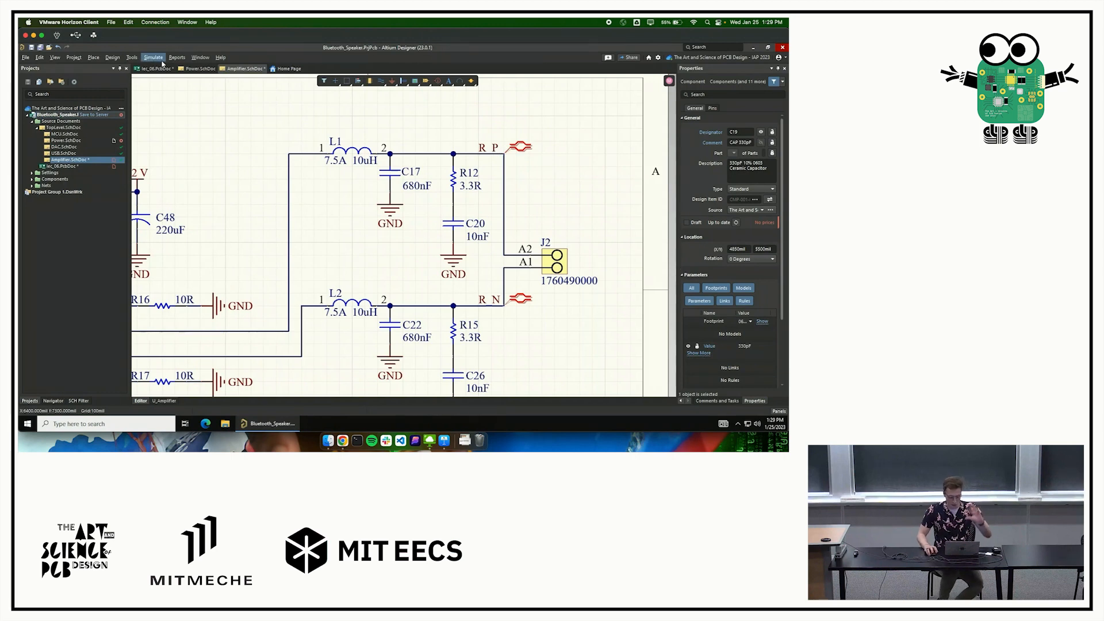
{"action": "left_click", "coordinate": [160, 69]}
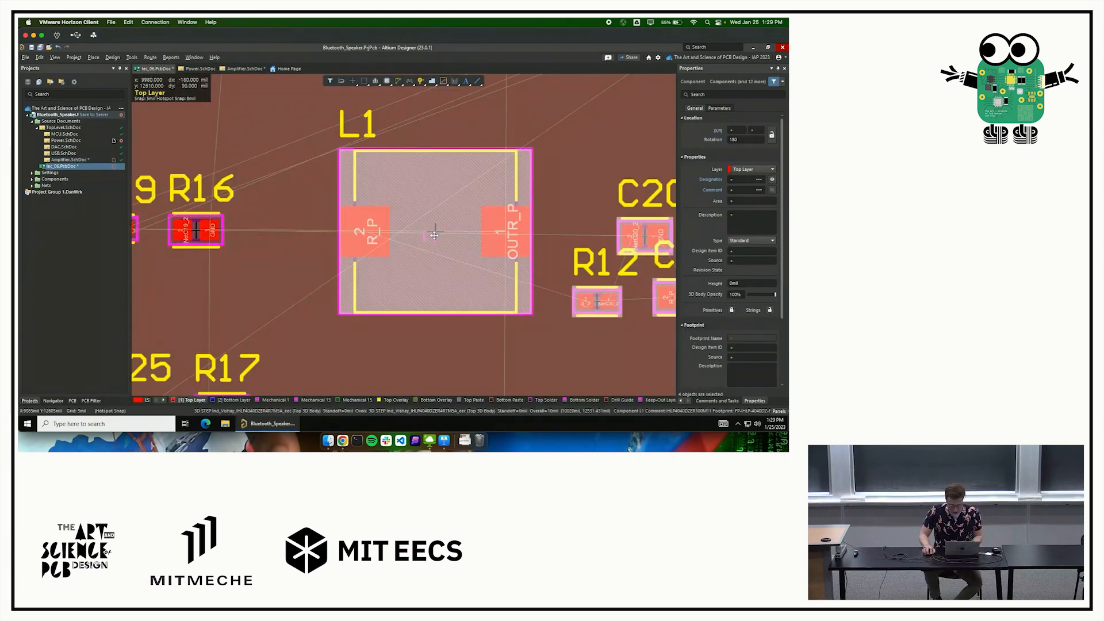
{"action": "left_click_drag", "start_coordinate": [432, 235], "coordinate": [467, 232]}
{"action": "key", "text": "space"}
{"action": "key", "text": "space"}
{"action": "key", "text": "space"}
{"action": "key", "text": "space"}
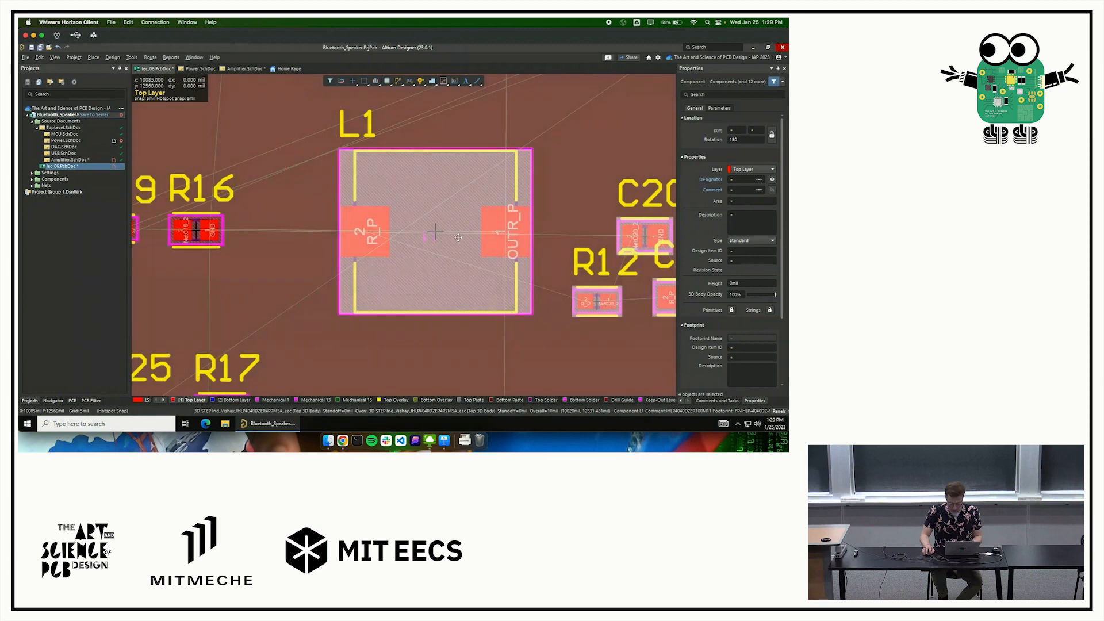
Select only L1, shift it slightly toward R16 and rotate it by 180 degrees so its OUTR_P pad faces R16.
{"action": "left_click", "coordinate": [432, 229]}
{"action": "left_click", "coordinate": [432, 230]}
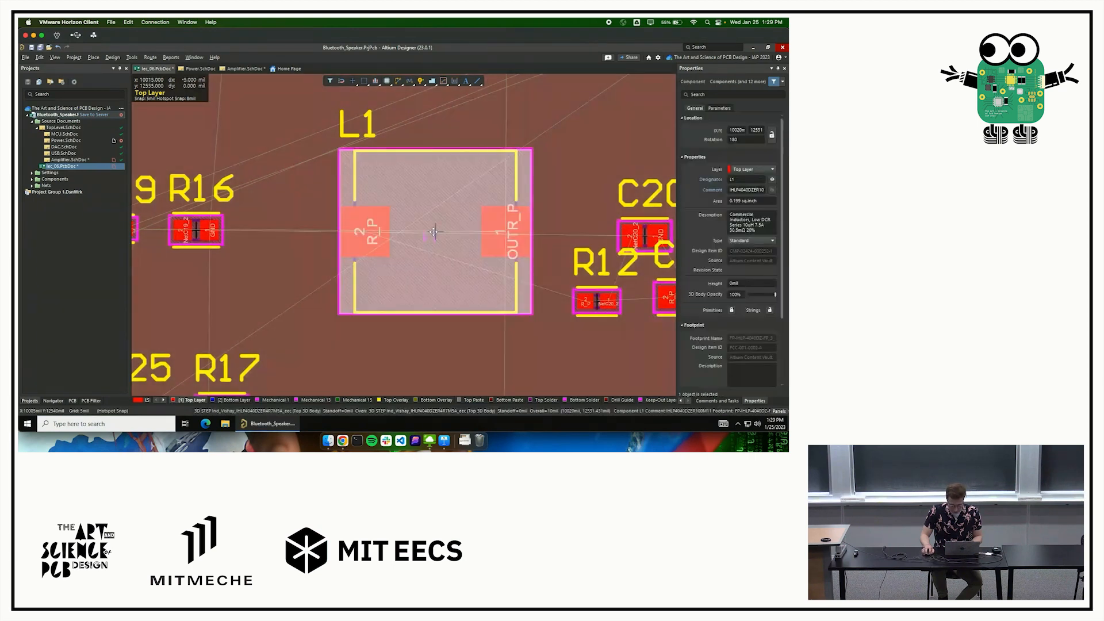
{"action": "left_click_drag", "start_coordinate": [432, 231], "coordinate": [406, 225]}
{"action": "key", "text": "space"}
{"action": "key", "text": "space"}
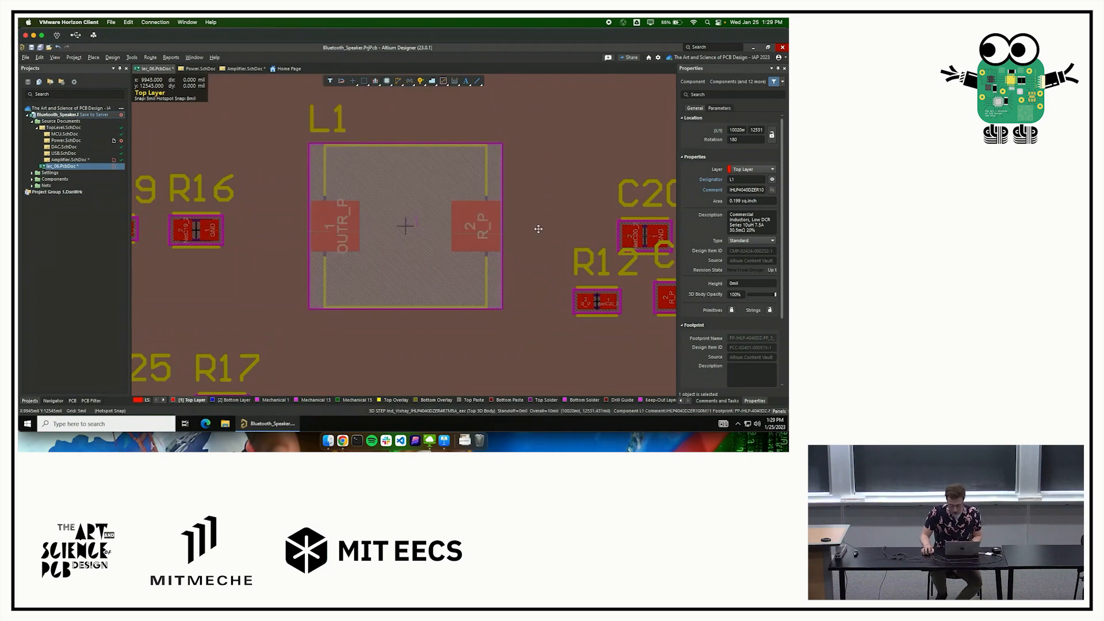
Stack C20, R12 and C17 in a column from top to bottom, right beside L1's R_P pad.
{"action": "mouse_move", "coordinate": [454, 200]}
{"action": "right_mouse_down"}
{"action": "mouse_move", "coordinate": [354, 177]}
{"action": "mouse_move", "coordinate": [433, 199]}
{"action": "right_mouse_up"}
{"action": "right_click_drag", "start_coordinate": [528, 226], "coordinate": [452, 249]}
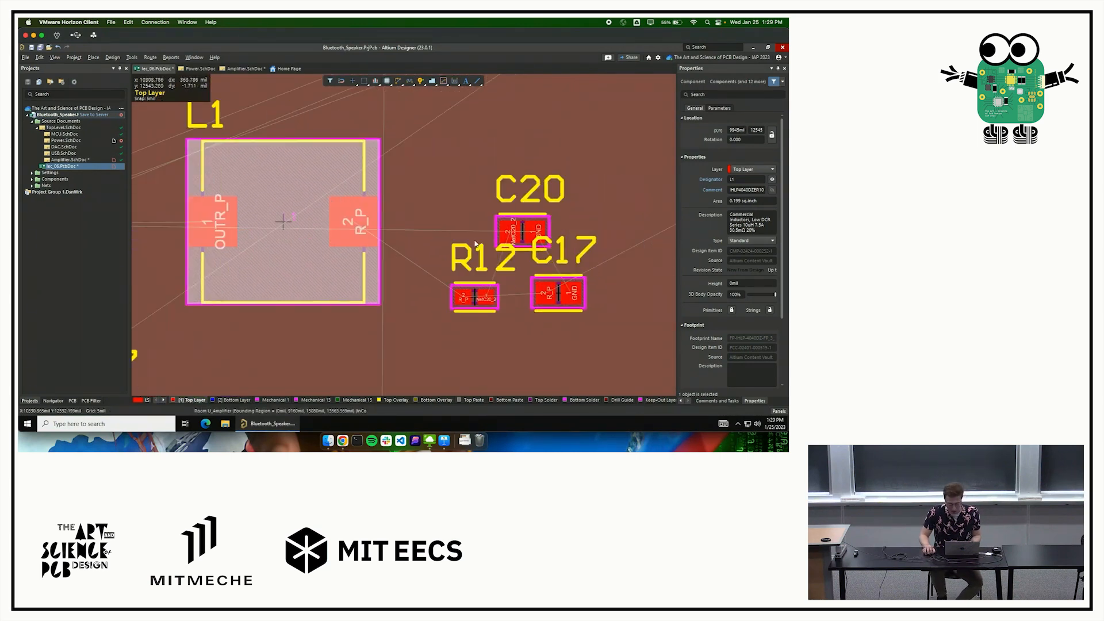
{"action": "scroll", "coordinate": [453, 249], "scroll_direction": "up", "scroll_amount": 3, "text": "ctrl"}
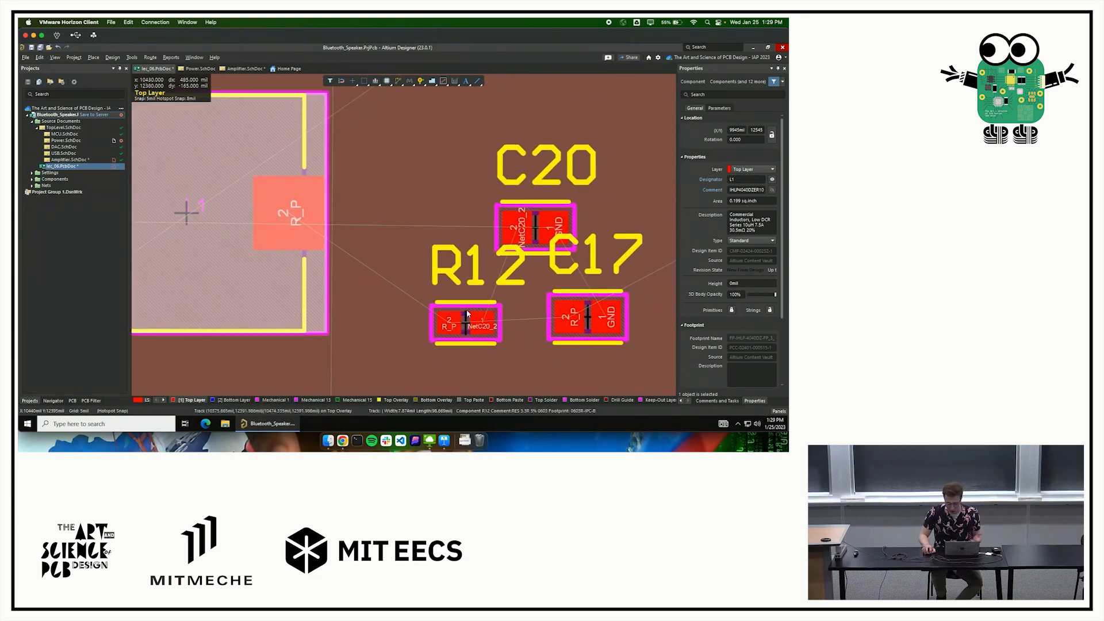
{"action": "left_click_drag", "start_coordinate": [454, 308], "coordinate": [398, 236]}
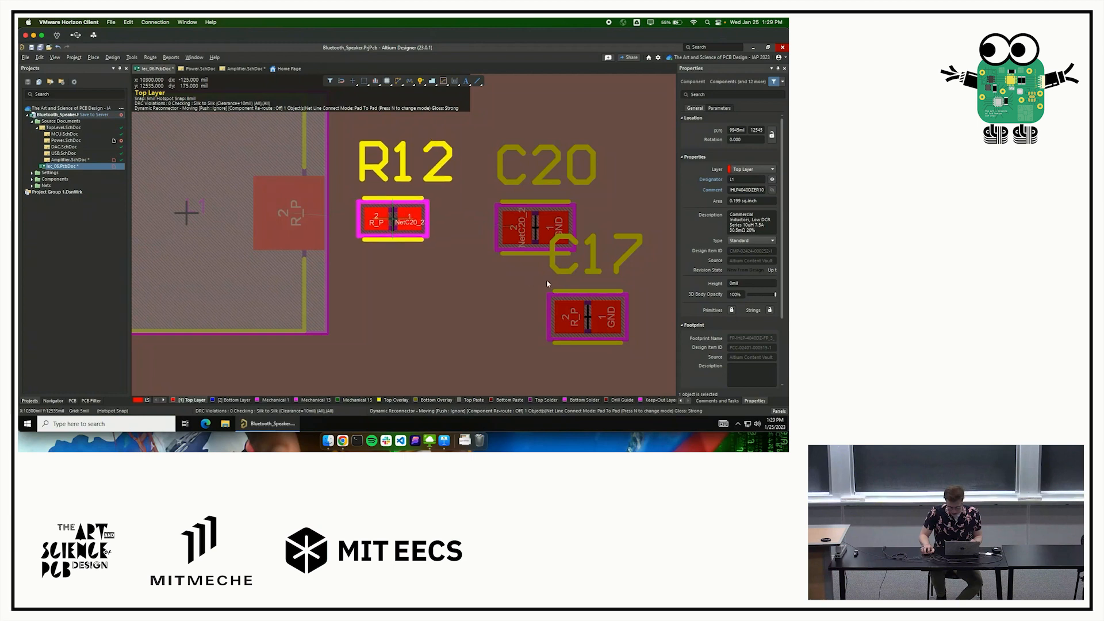
{"action": "left_click_drag", "start_coordinate": [586, 322], "coordinate": [396, 288]}
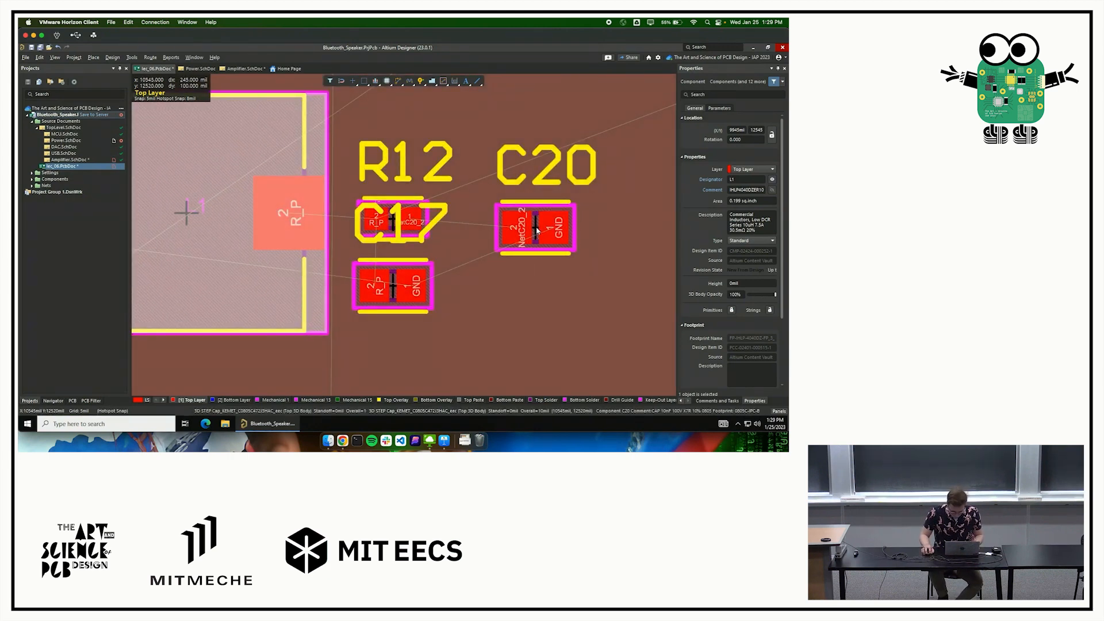
{"action": "left_click_drag", "start_coordinate": [536, 230], "coordinate": [536, 204]}
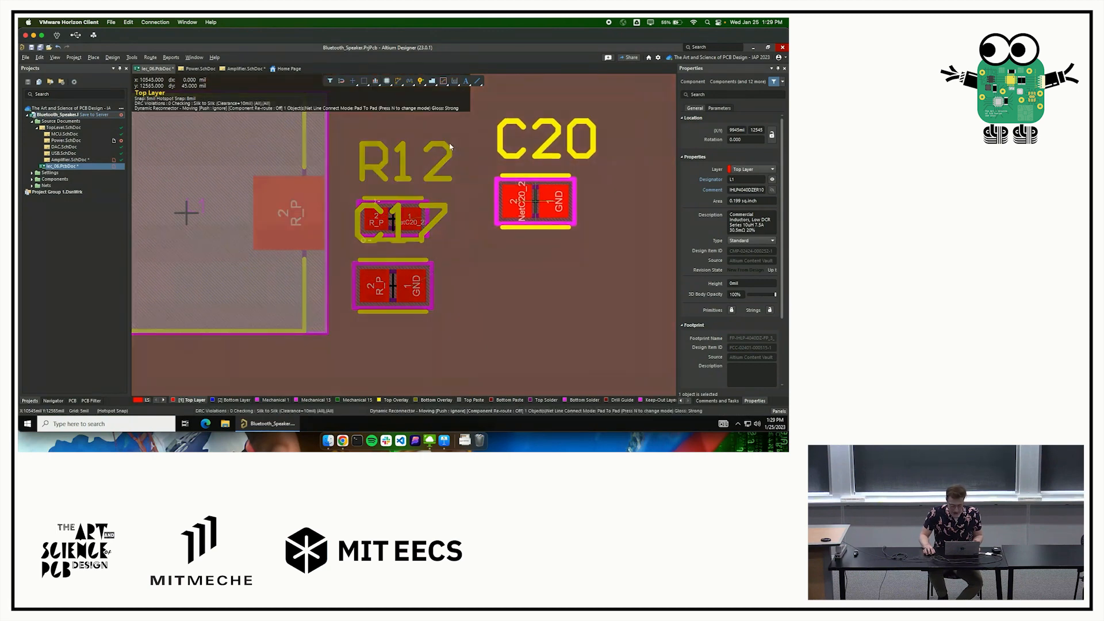
{"action": "left_click_drag", "start_coordinate": [450, 147], "coordinate": [405, 162]}
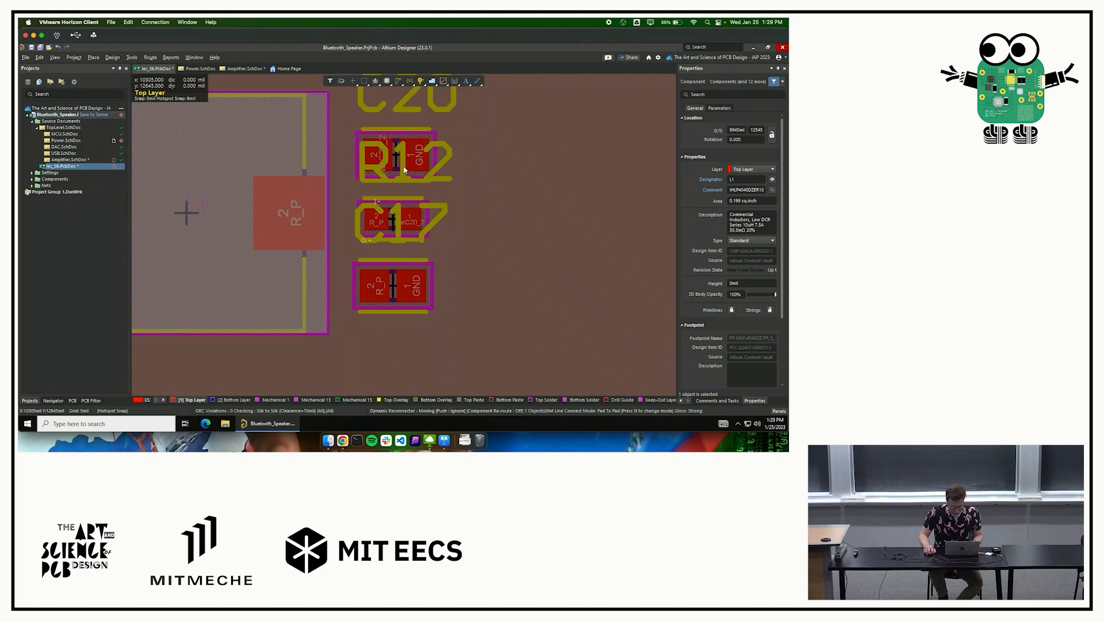
Examine the net names on the pads of C20, R12 and C17 beside L1.
{"action": "scroll", "coordinate": [403, 165], "scroll_direction": "up", "scroll_amount": 5, "text": "ctrl"}
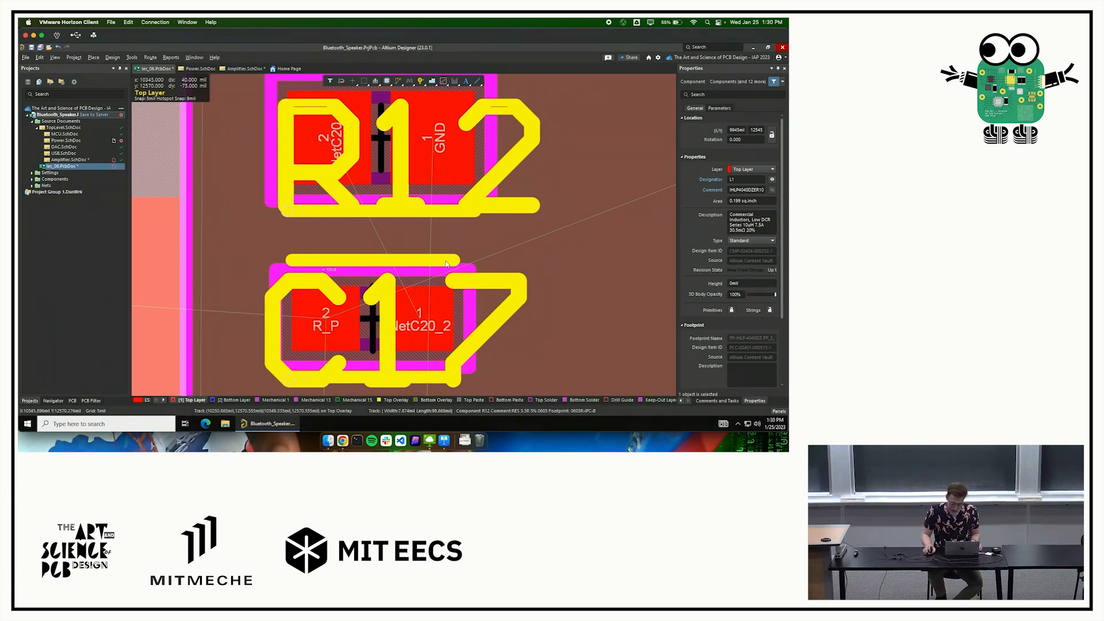
{"action": "scroll", "coordinate": [452, 262], "scroll_direction": "down", "scroll_amount": 5, "text": "ctrl"}
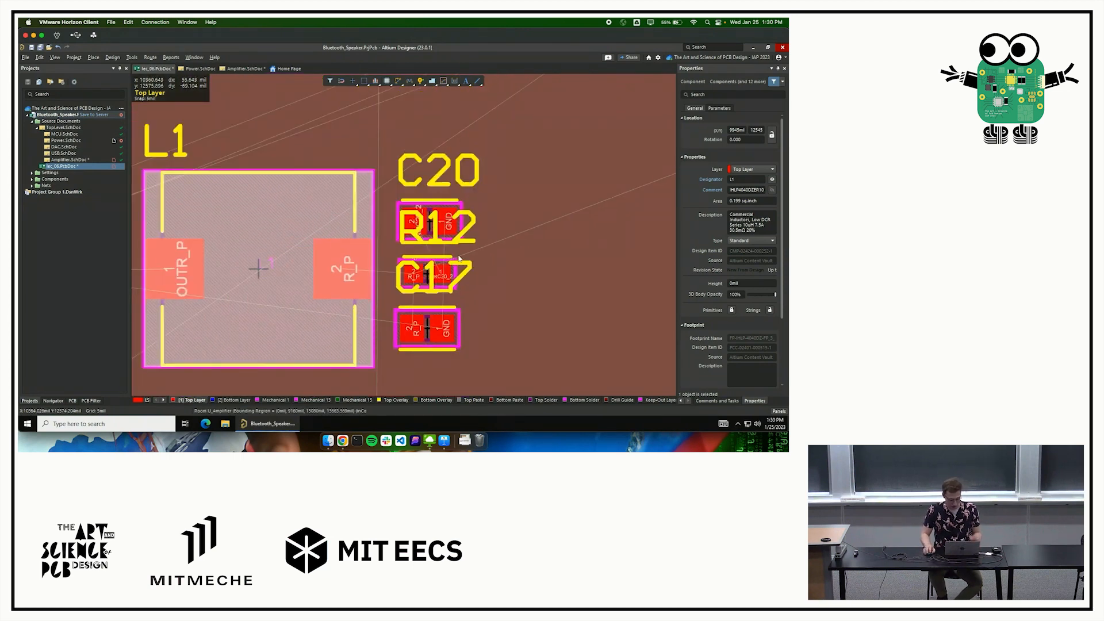
{"action": "scroll", "coordinate": [459, 258], "scroll_direction": "down", "scroll_amount": 1, "text": "ctrl"}
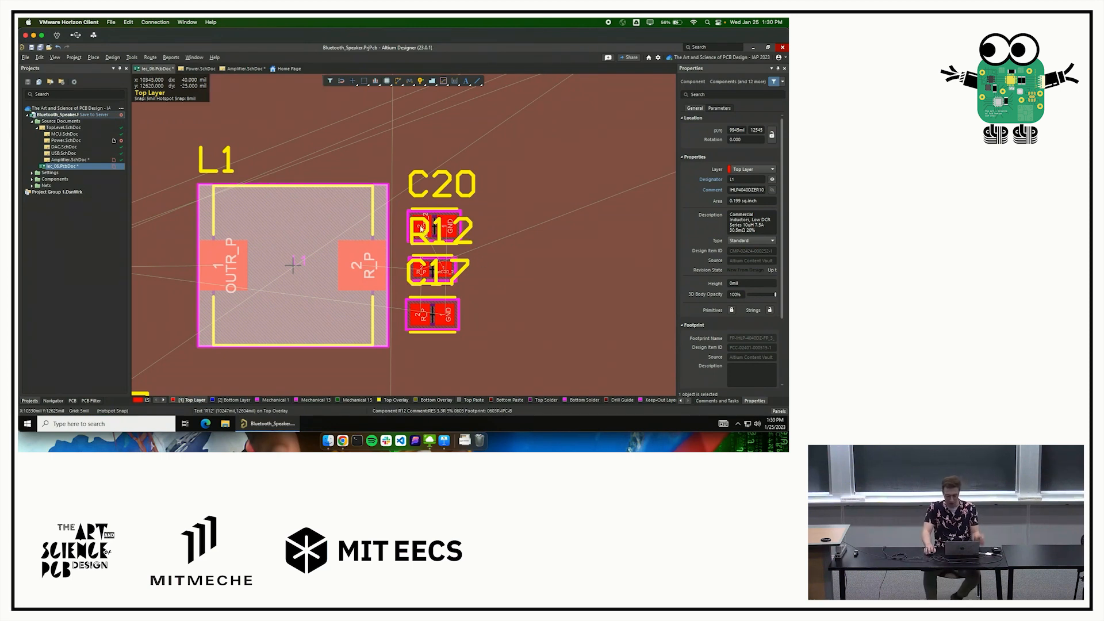
Examine which pads of C18, C19 and R16 share the OUTR_P net with L1.
{"action": "scroll", "coordinate": [468, 237], "scroll_direction": "down", "scroll_amount": 4, "text": "ctrl"}
{"action": "right_click_drag", "start_coordinate": [486, 249], "coordinate": [592, 248]}
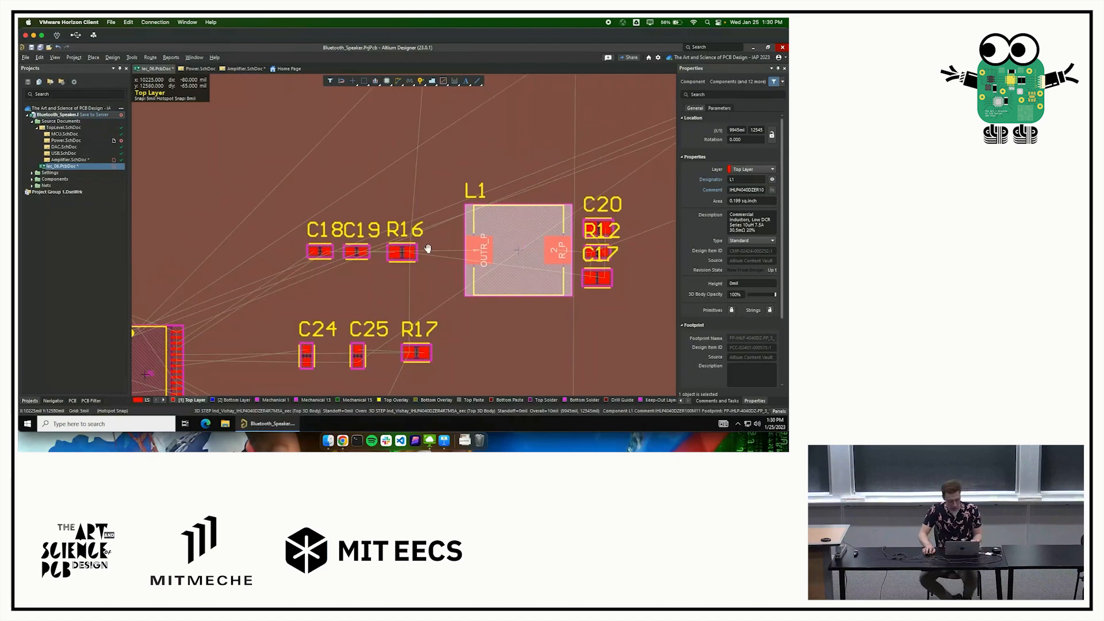
{"action": "right_click_drag", "start_coordinate": [427, 248], "coordinate": [434, 247]}
{"action": "scroll", "coordinate": [443, 251], "scroll_direction": "up", "scroll_amount": 3, "text": "ctrl"}
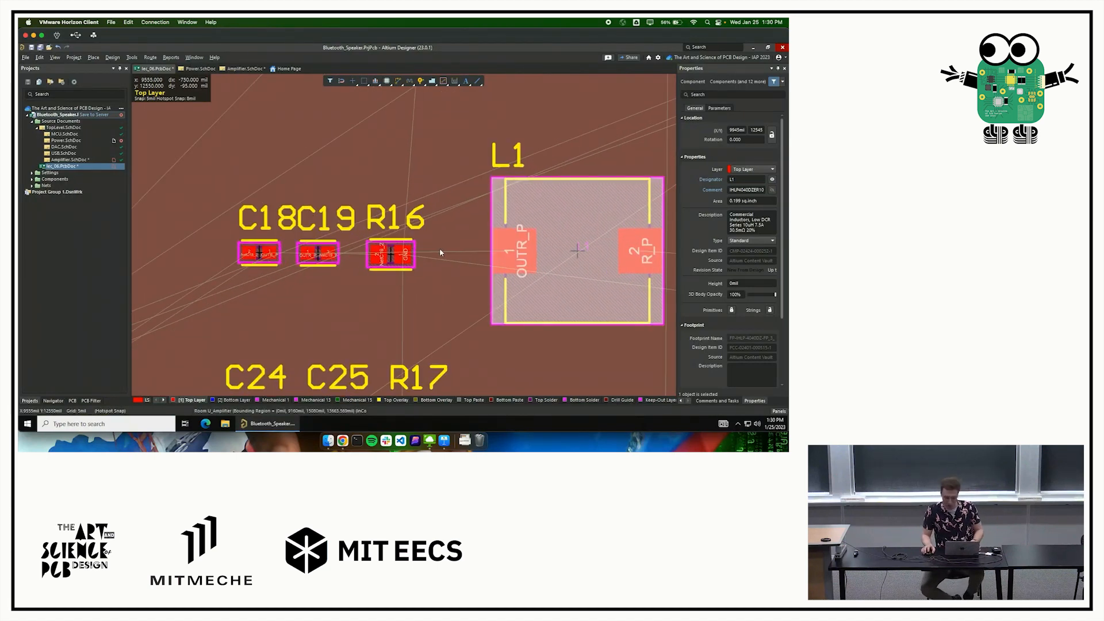
{"action": "scroll", "coordinate": [415, 263], "scroll_direction": "up", "scroll_amount": 1, "text": "ctrl"}
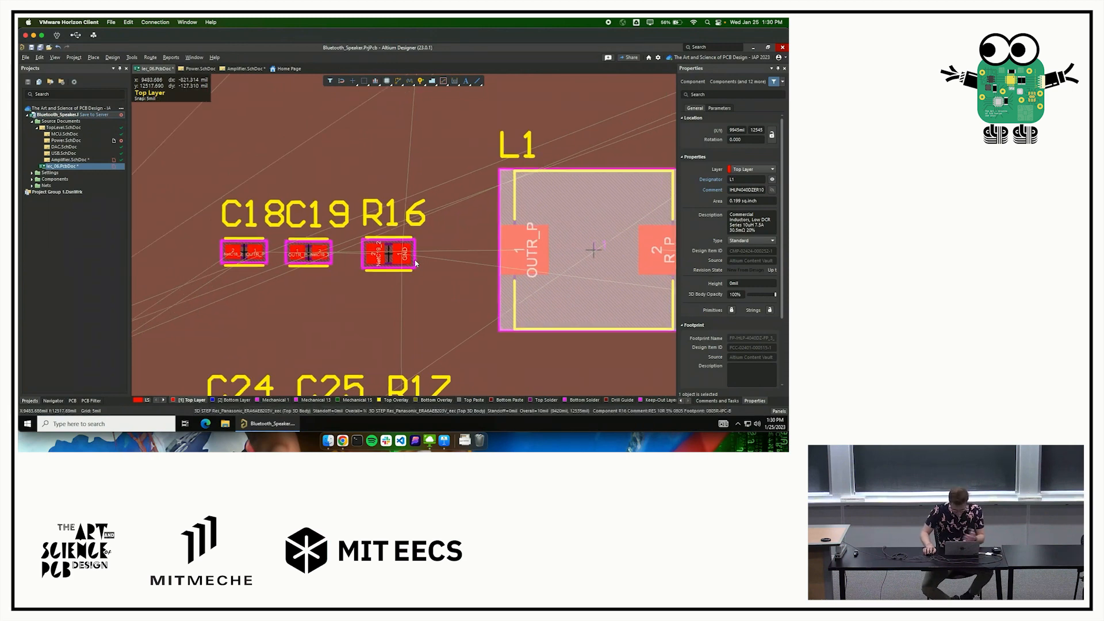
{"action": "scroll", "coordinate": [415, 263], "scroll_direction": "up", "scroll_amount": 2, "text": "ctrl"}
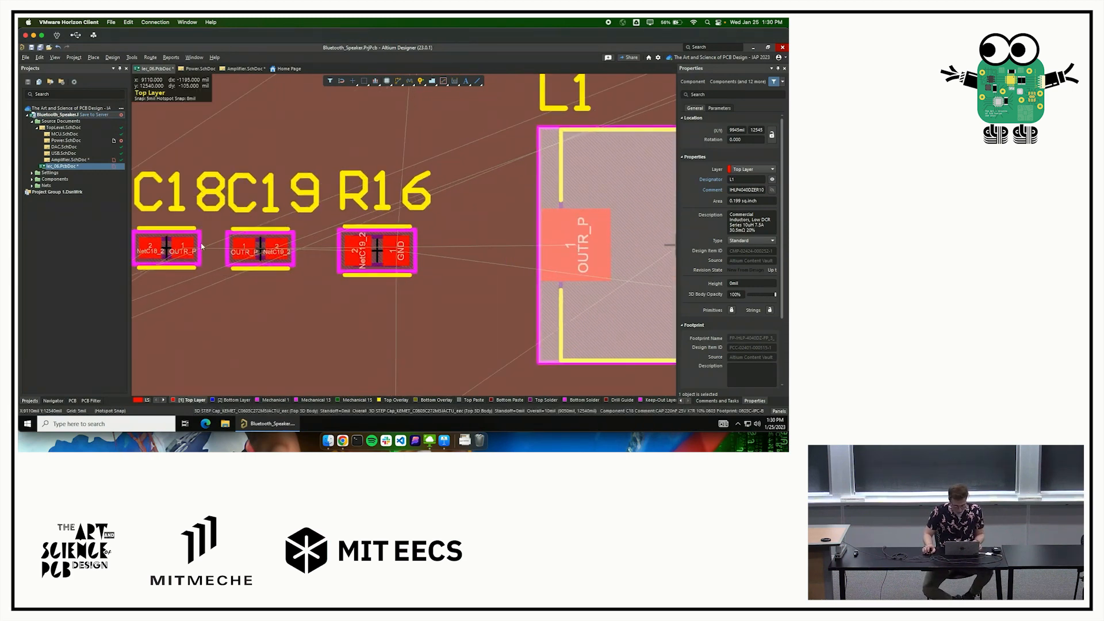
{"action": "right_click_drag", "start_coordinate": [203, 251], "coordinate": [348, 265]}
{"action": "scroll", "coordinate": [348, 265], "scroll_direction": "up", "scroll_amount": 4, "text": "ctrl"}
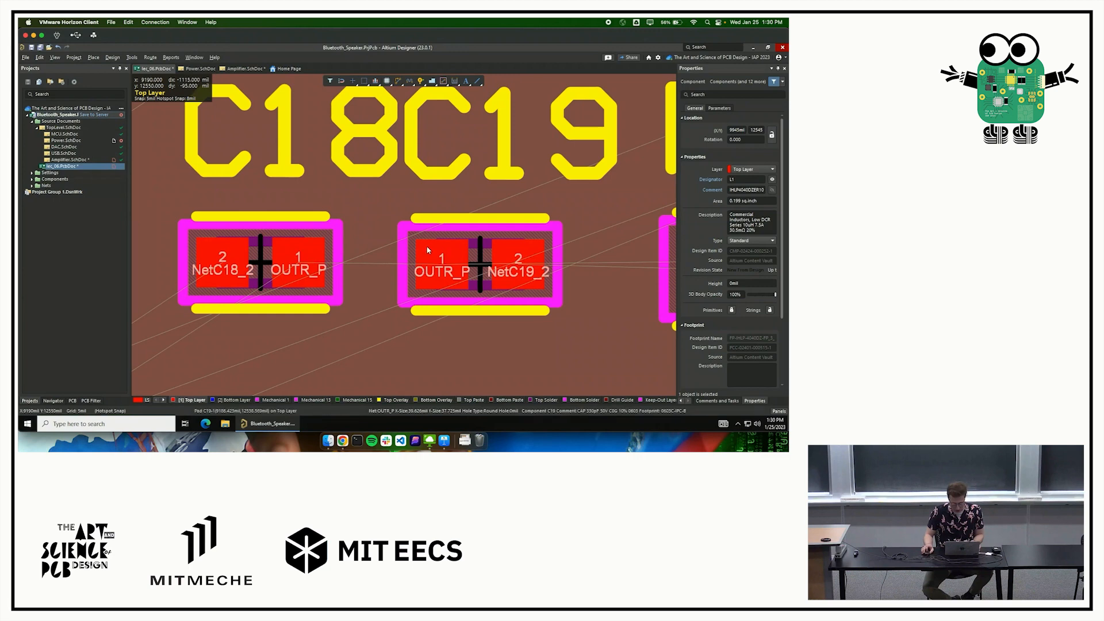
{"action": "scroll", "coordinate": [440, 250], "scroll_direction": "down", "scroll_amount": 1, "text": "ctrl"}
{"action": "scroll", "coordinate": [440, 250], "scroll_direction": "down", "scroll_amount": 3, "text": "ctrl"}
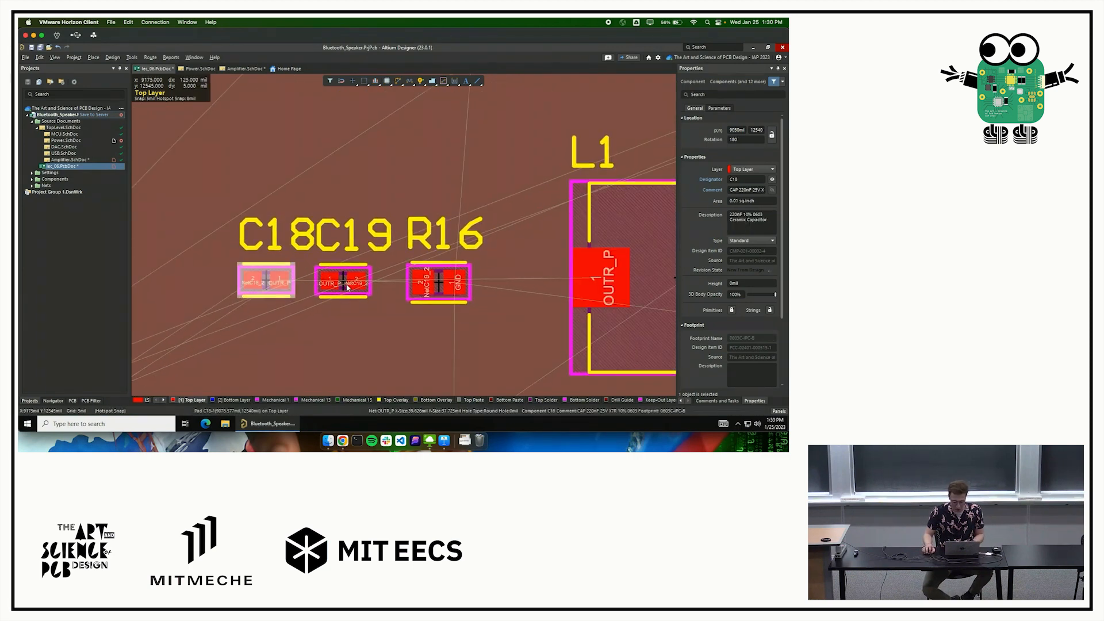
Move C18 and C19 together beside L1's OUTR_P pad and rotate them 90 degrees so C19 sits above C18.
{"action": "left_click", "coordinate": [267, 282]}
{"action": "left_click", "coordinate": [343, 282], "text": "shift"}
{"action": "left_click_drag", "start_coordinate": [343, 283], "coordinate": [483, 271]}
{"action": "key", "text": "space"}
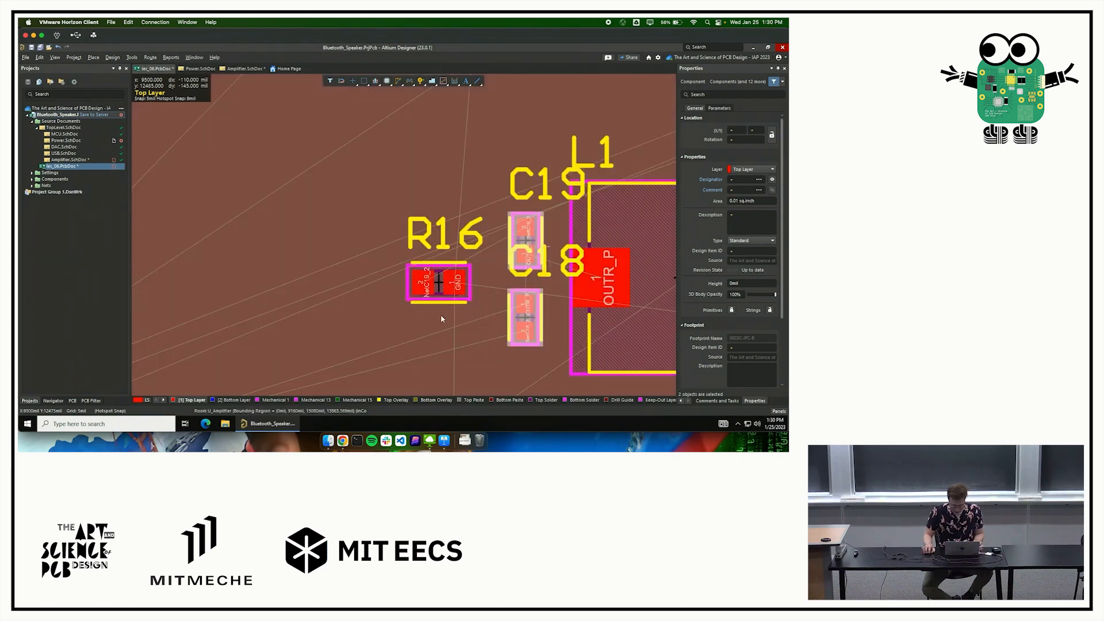
Place R16 directly above C19, rotated 90 degrees so its NetC19_2 pad faces C19's matching pad.
{"action": "right_click_drag", "start_coordinate": [379, 320], "coordinate": [326, 311]}
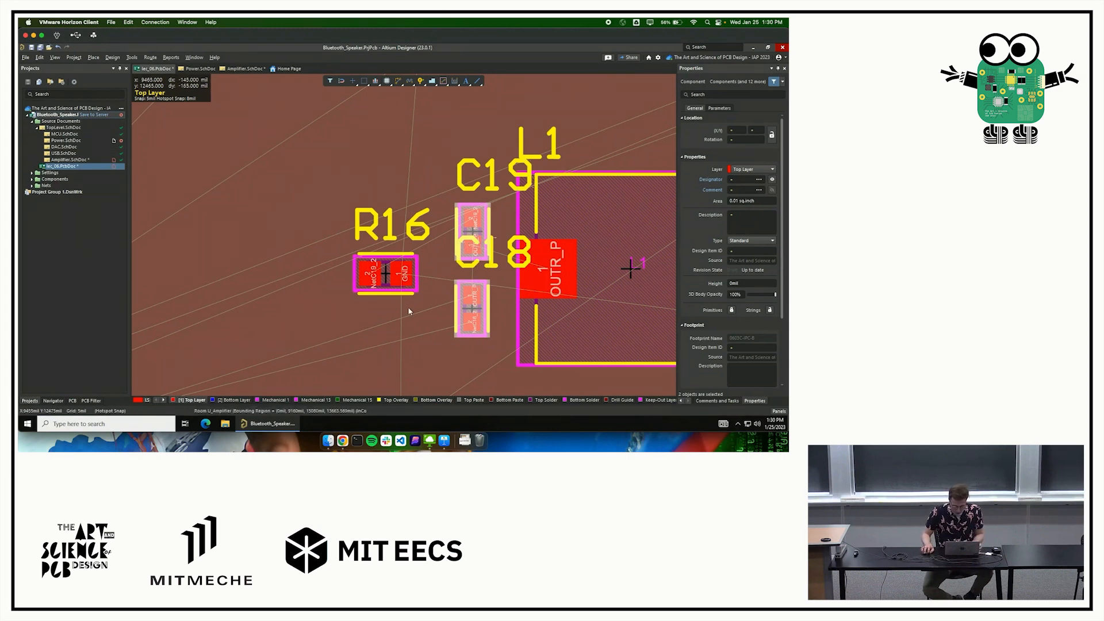
{"action": "right_click_drag", "start_coordinate": [403, 307], "coordinate": [391, 305]}
{"action": "scroll", "coordinate": [356, 296], "scroll_direction": "up", "scroll_amount": 3, "text": "ctrl"}
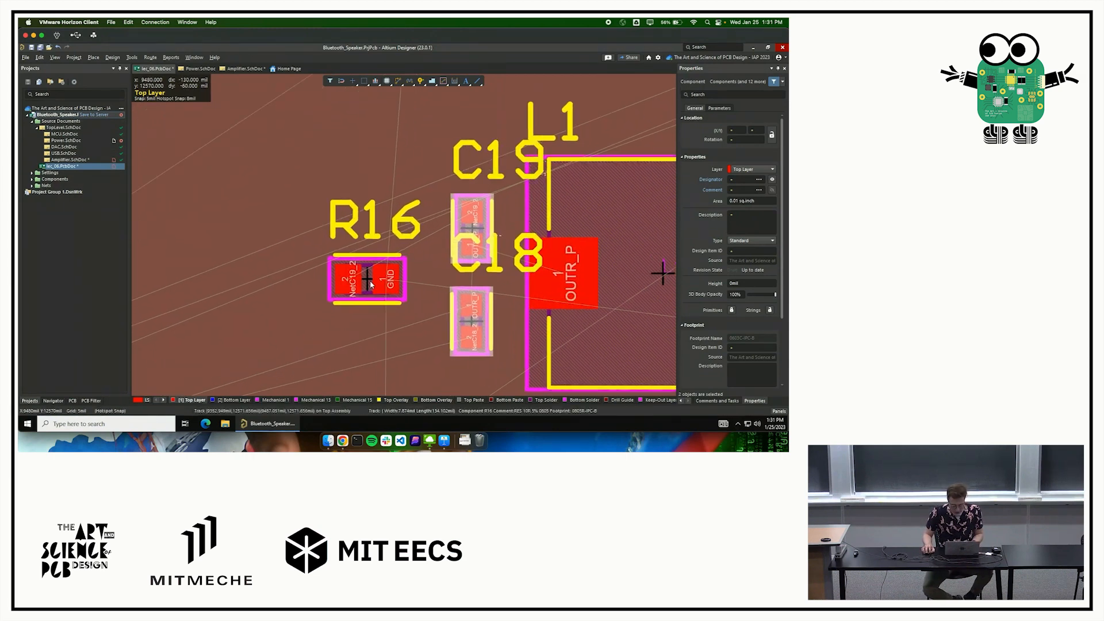
{"action": "left_click_drag", "start_coordinate": [353, 295], "coordinate": [483, 111]}
{"action": "key", "text": "space"}
{"action": "left_click_drag", "start_coordinate": [505, 90], "coordinate": [506, 68]}
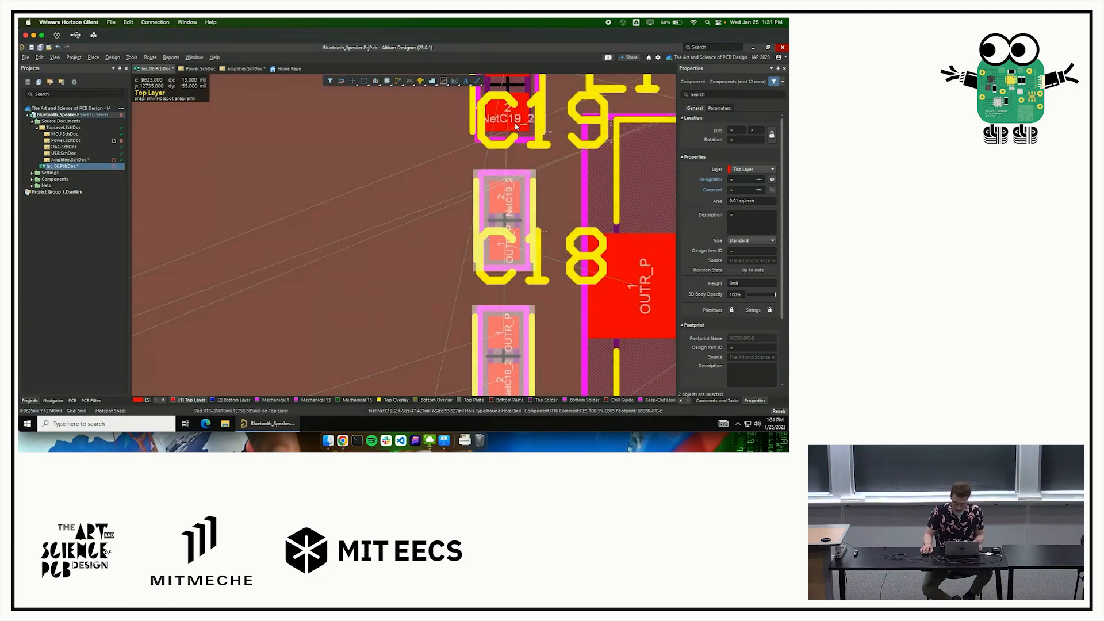
{"action": "right_click_drag", "start_coordinate": [416, 160], "coordinate": [296, 253]}
{"action": "left_click", "coordinate": [444, 160]}
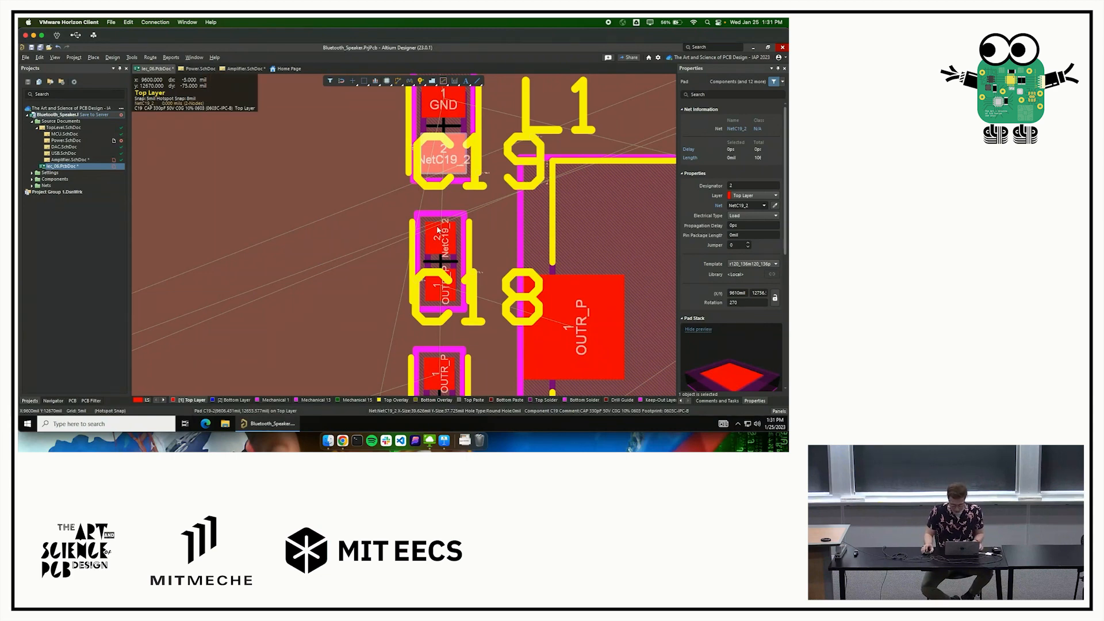
Select R16, C19 and C18 together and shift the column down until its upper end is level with L1's.
{"action": "scroll", "coordinate": [439, 229], "scroll_direction": "down", "scroll_amount": 5, "text": "ctrl"}
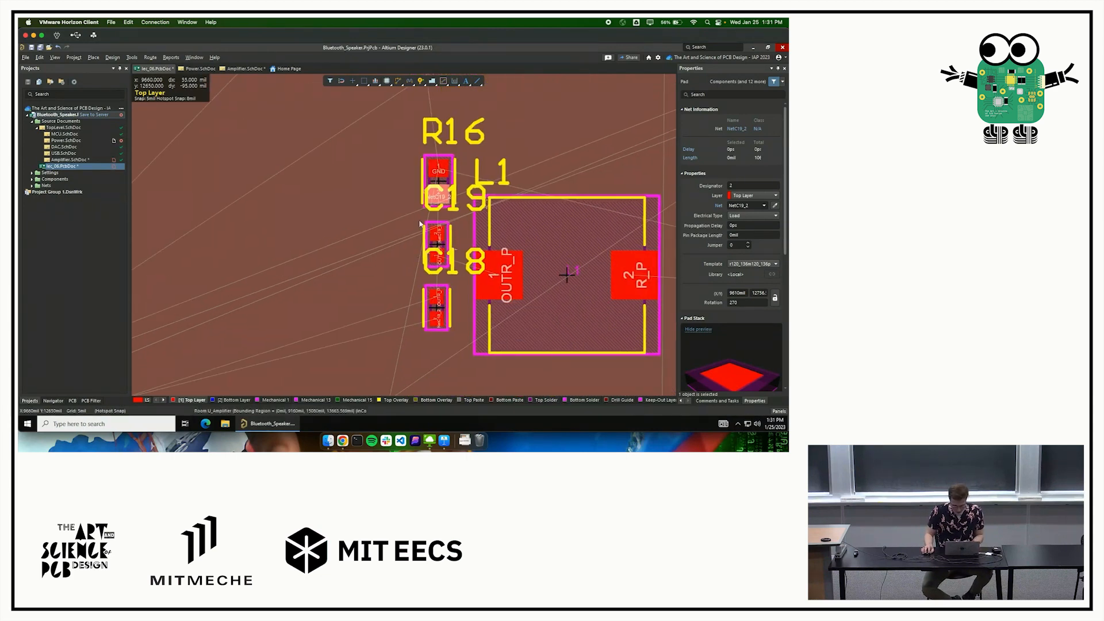
{"action": "right_click_drag", "start_coordinate": [420, 223], "coordinate": [382, 241]}
{"action": "left_click", "coordinate": [401, 198]}
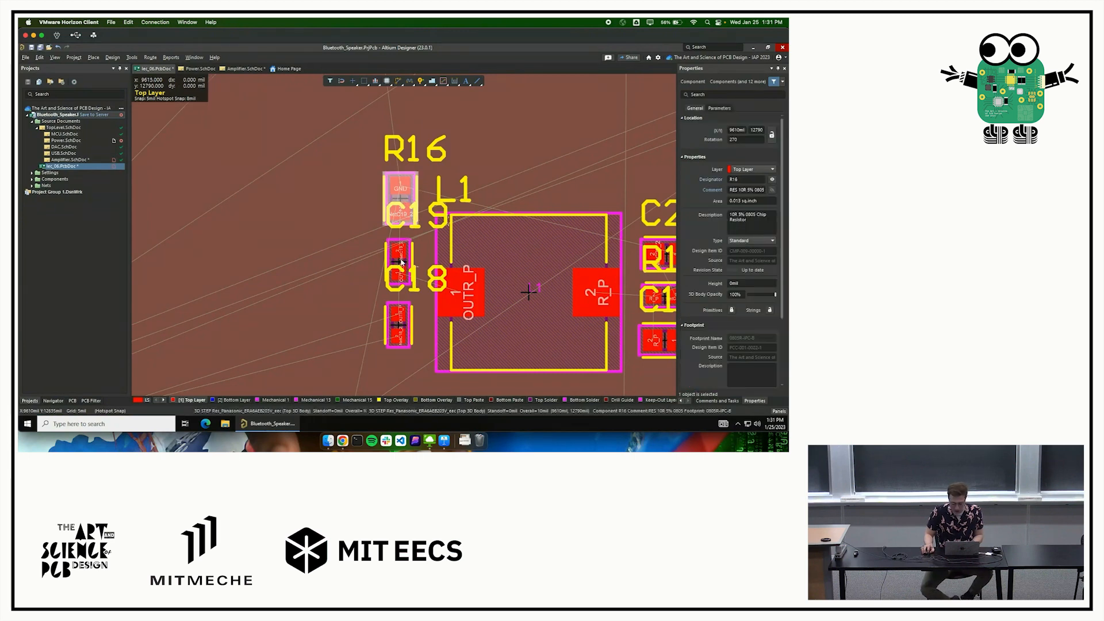
{"action": "left_click", "coordinate": [400, 262], "text": "shift"}
{"action": "left_click", "coordinate": [398, 325], "text": "shift"}
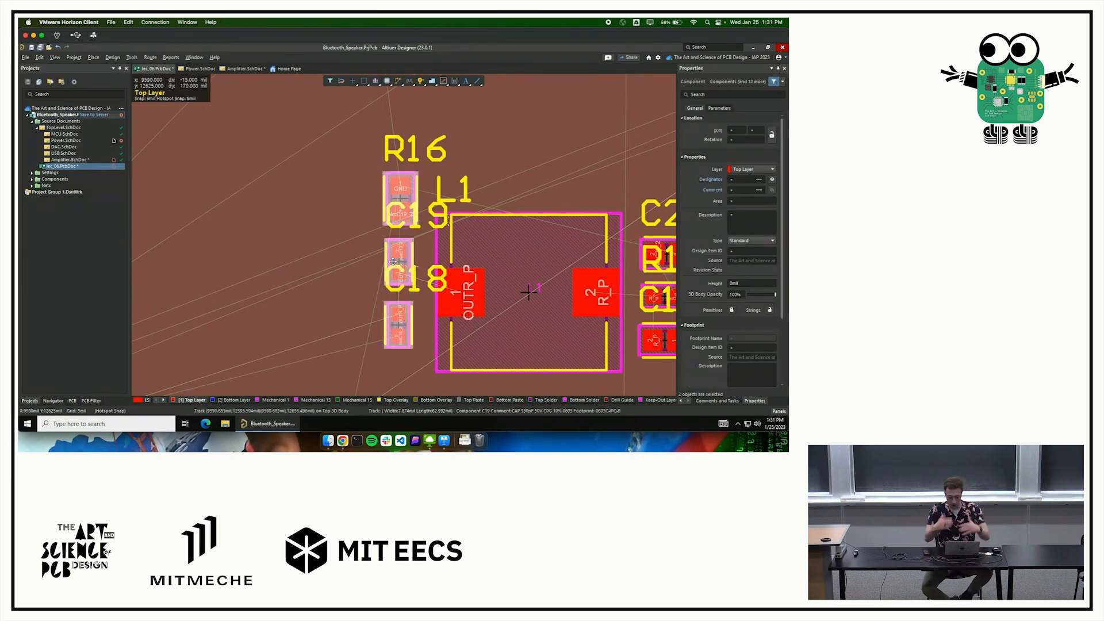
{"action": "left_click", "coordinate": [405, 274], "text": "shift"}
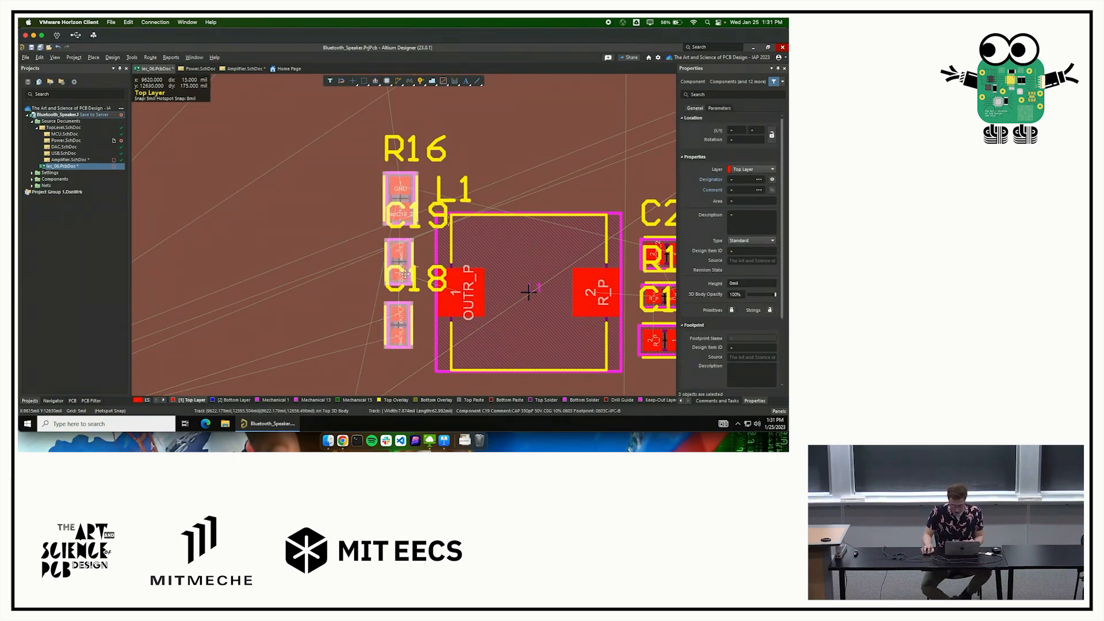
{"action": "left_click_drag", "start_coordinate": [404, 275], "coordinate": [402, 301]}
{"action": "left_click_drag", "start_coordinate": [441, 271], "coordinate": [441, 271]}
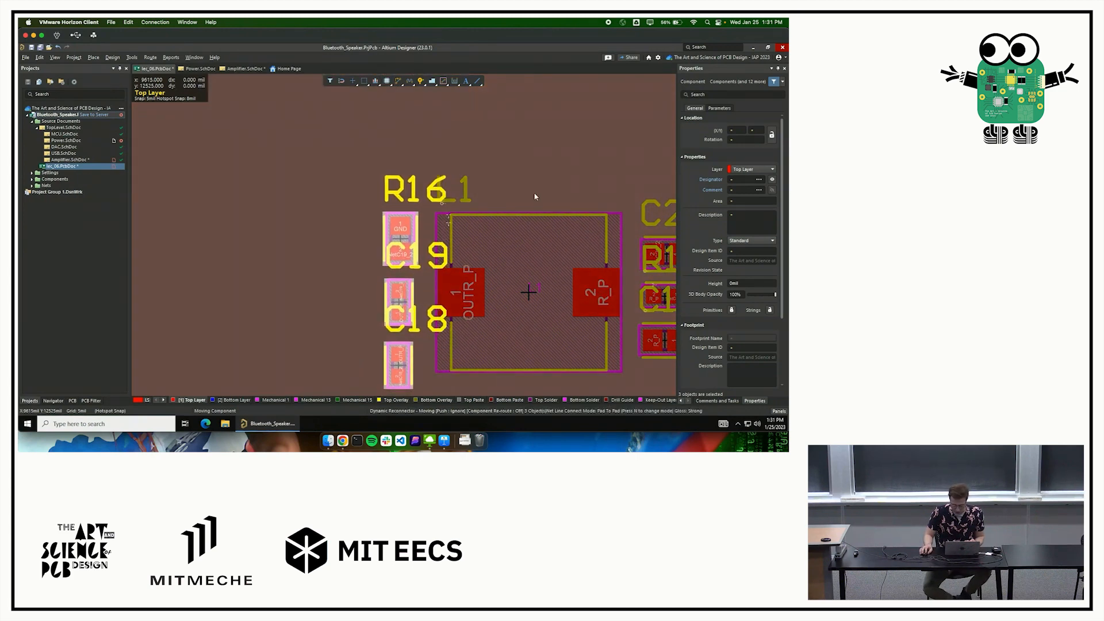
{"action": "right_click_drag", "start_coordinate": [514, 197], "coordinate": [420, 184]}
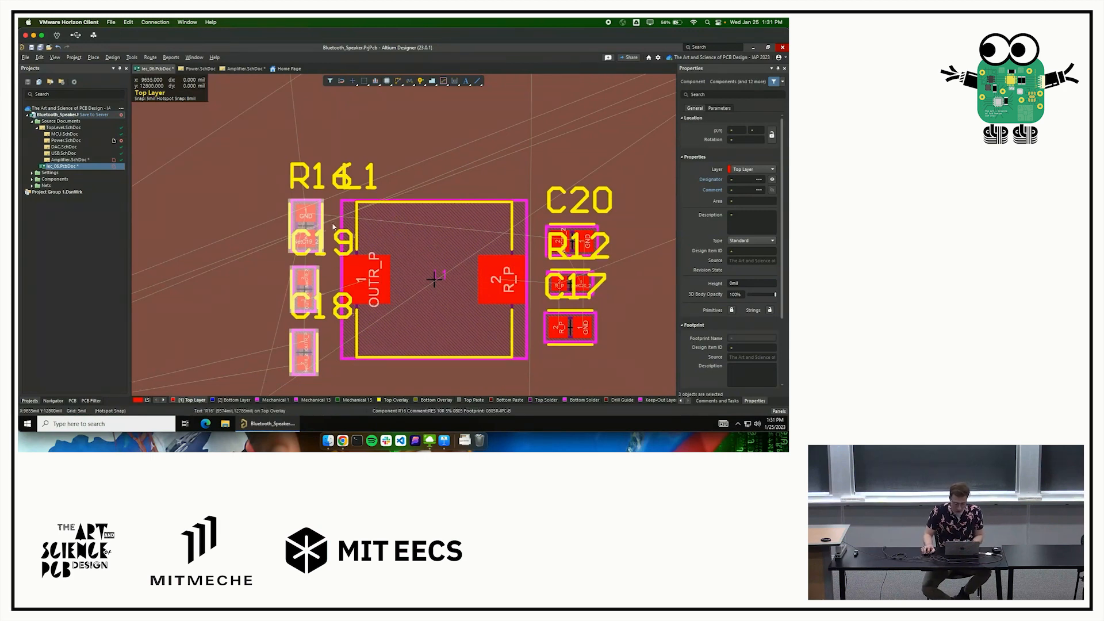
{"action": "left_click", "coordinate": [338, 244]}
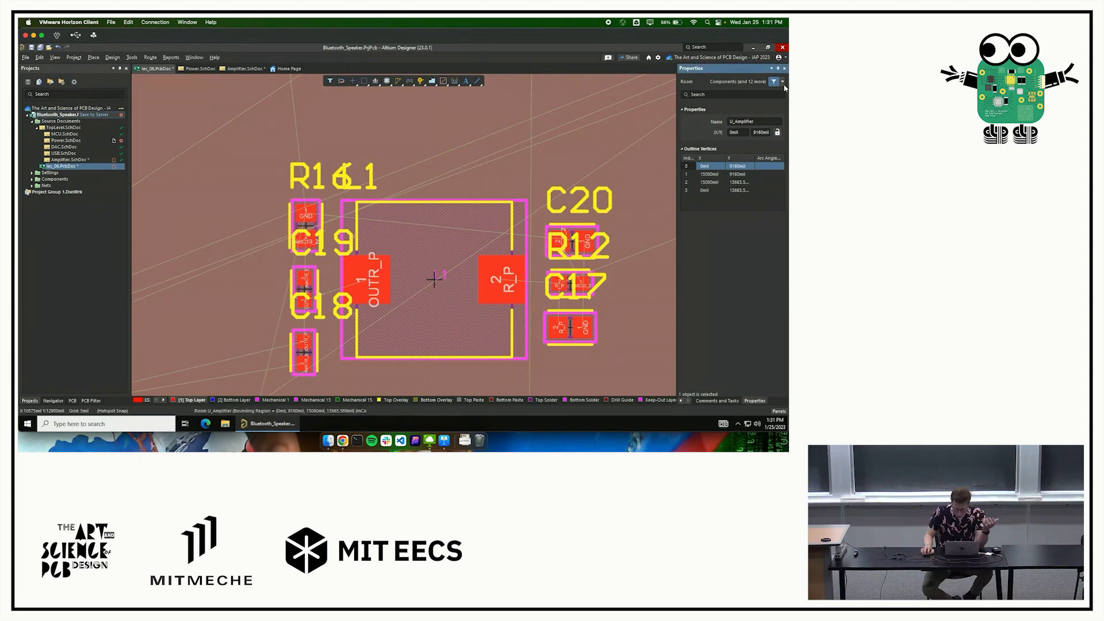
Clear the object selection and limit the object filter in the properties to Texts only.
{"action": "scroll", "coordinate": [511, 147], "scroll_direction": "down", "scroll_amount": 5, "text": "ctrl"}
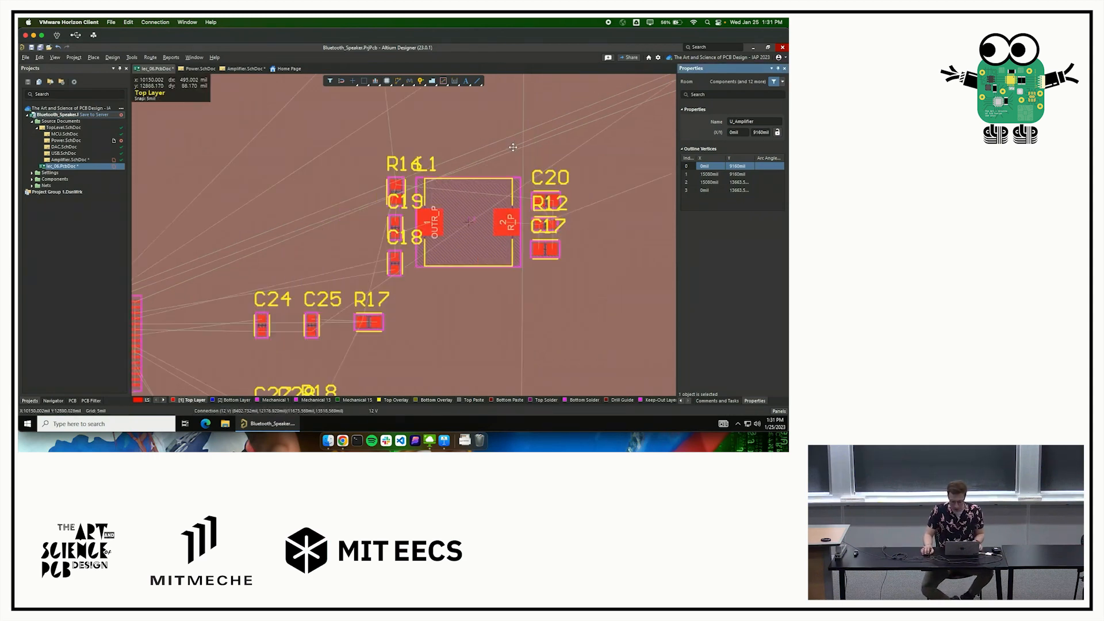
{"action": "right_click_drag", "start_coordinate": [472, 212], "coordinate": [423, 288]}
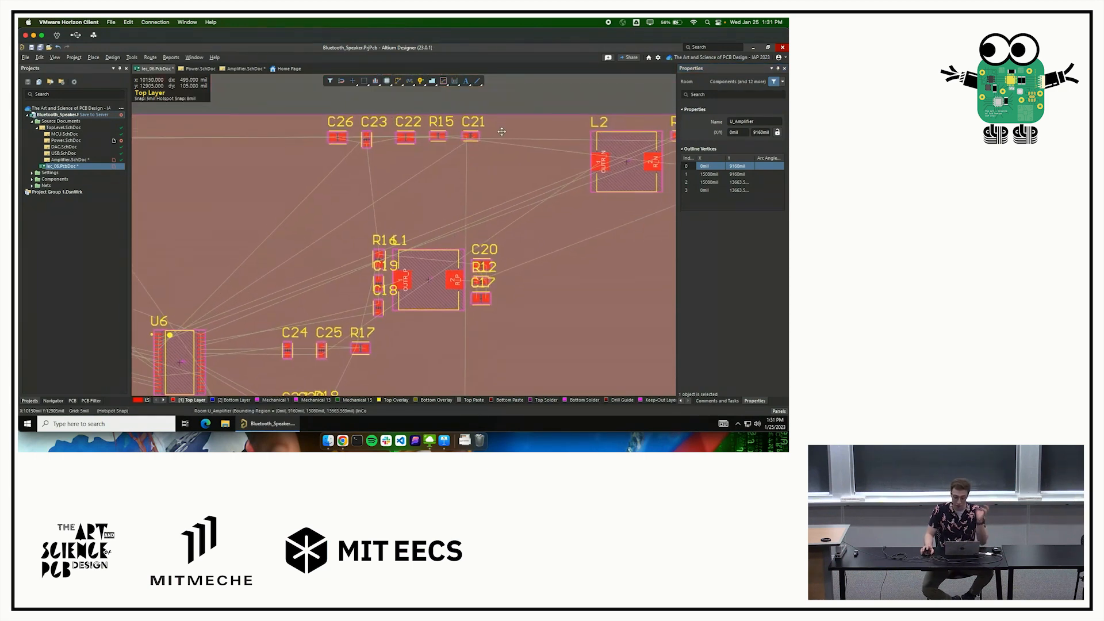
{"action": "left_click", "coordinate": [514, 104]}
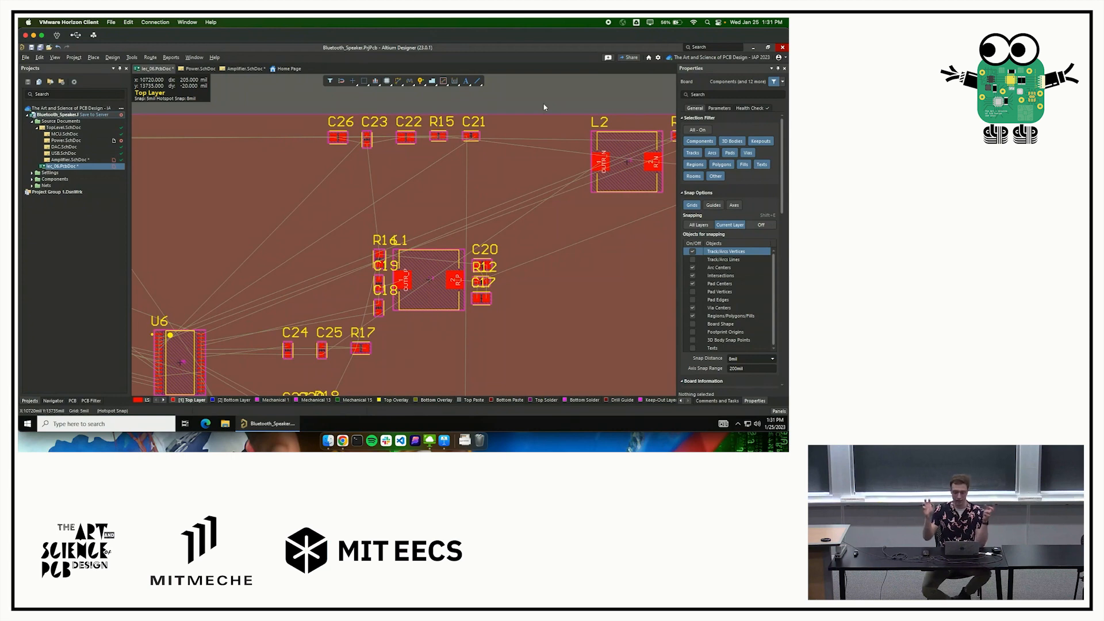
{"action": "left_click", "coordinate": [783, 82]}
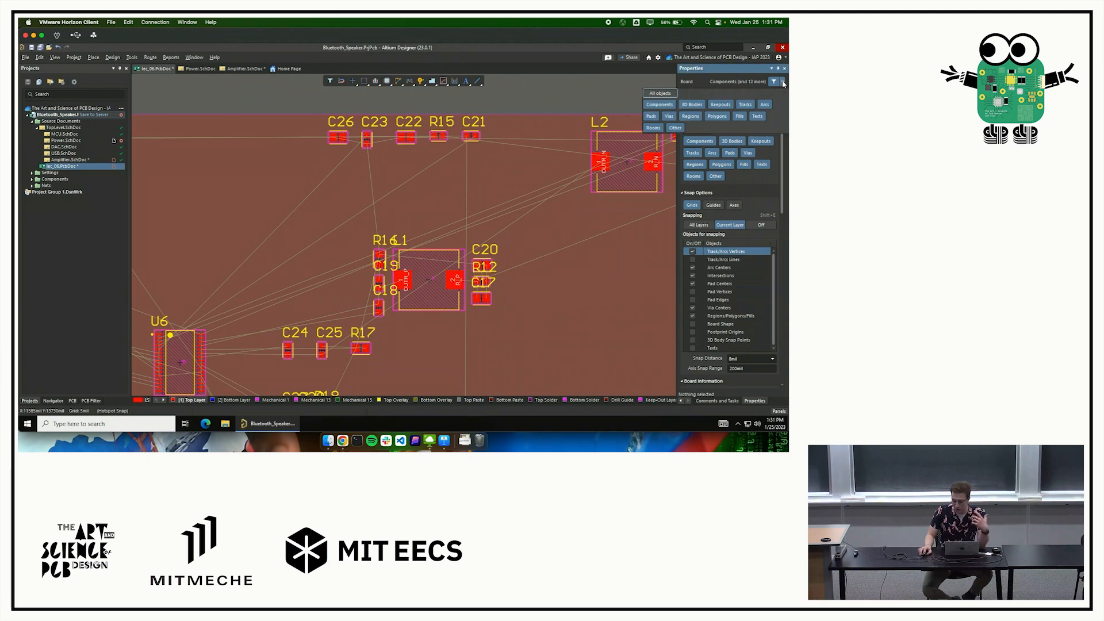
{"action": "left_click", "coordinate": [661, 94]}
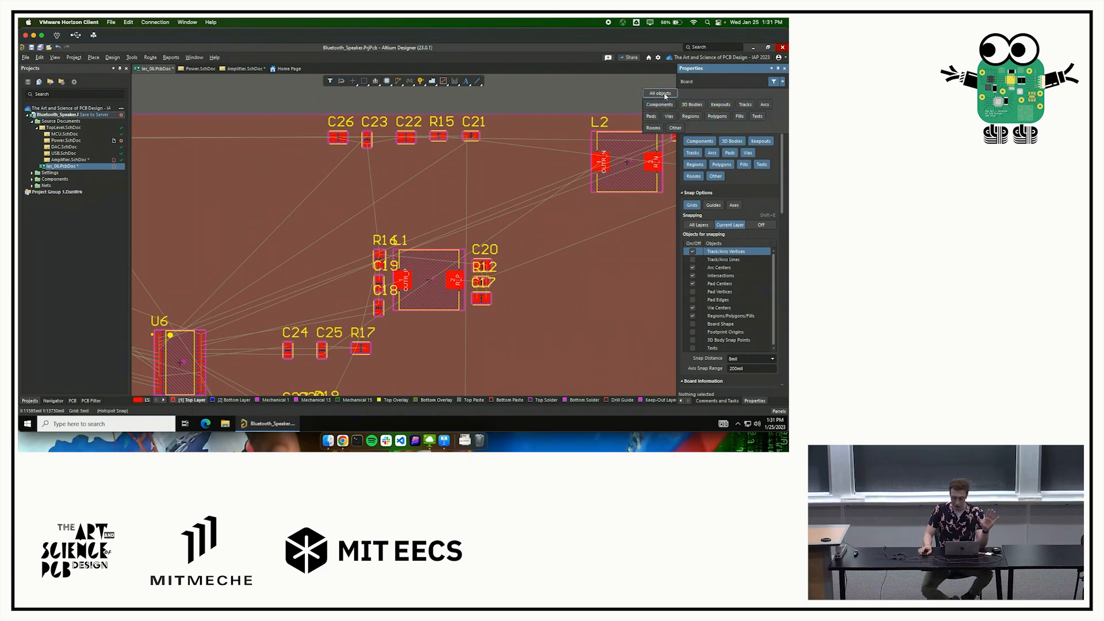
{"action": "left_click", "coordinate": [758, 116]}
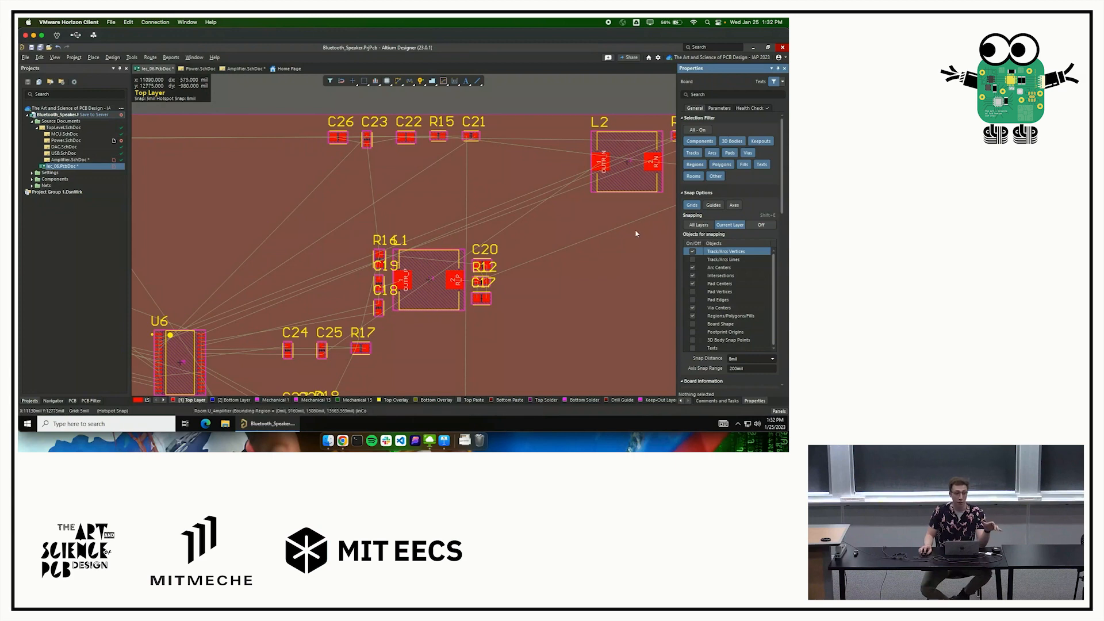
Switch off every object type except Texts in the board's selection filter.
{"action": "scroll", "coordinate": [509, 236], "scroll_direction": "up", "scroll_amount": 3, "text": "ctrl"}
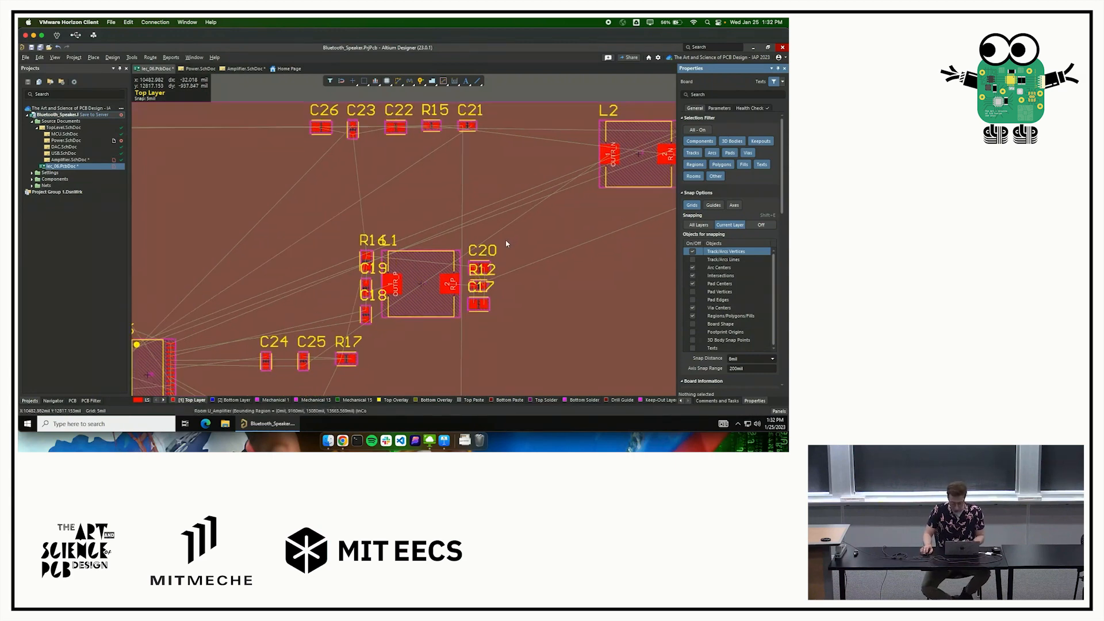
{"action": "right_click_drag", "start_coordinate": [496, 222], "coordinate": [499, 185]}
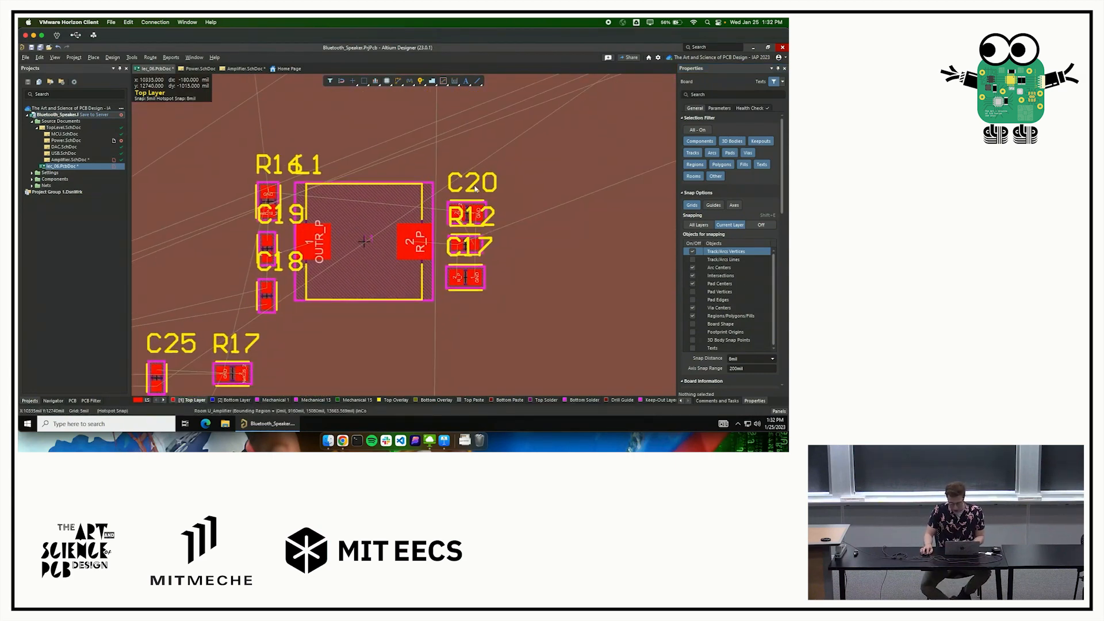
{"action": "left_click_drag", "start_coordinate": [499, 185], "coordinate": [522, 202]}
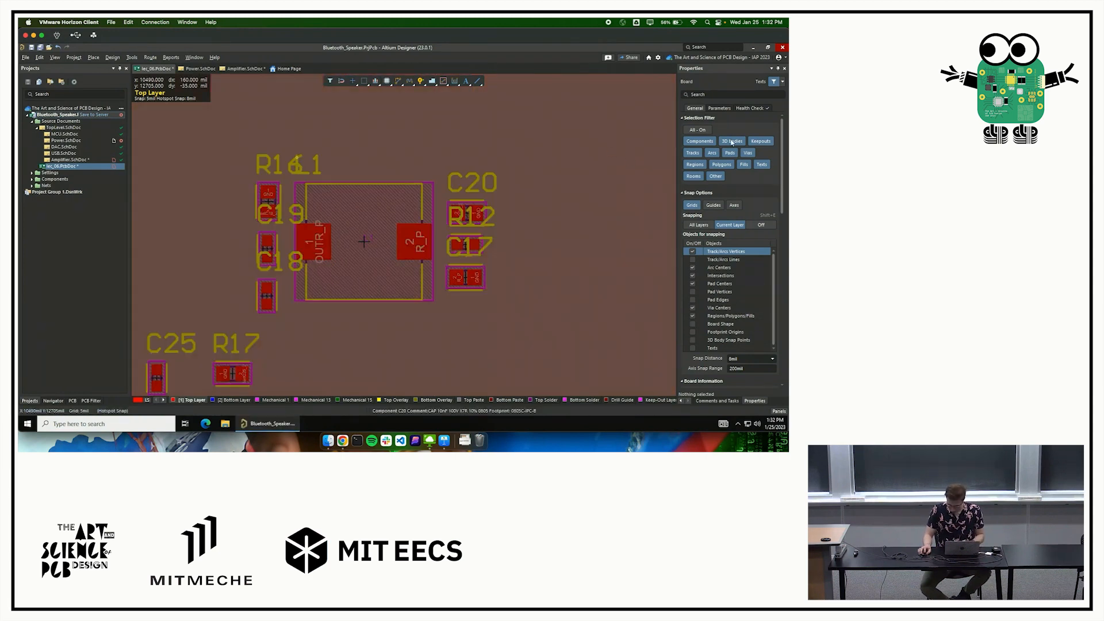
{"action": "left_click", "coordinate": [698, 129]}
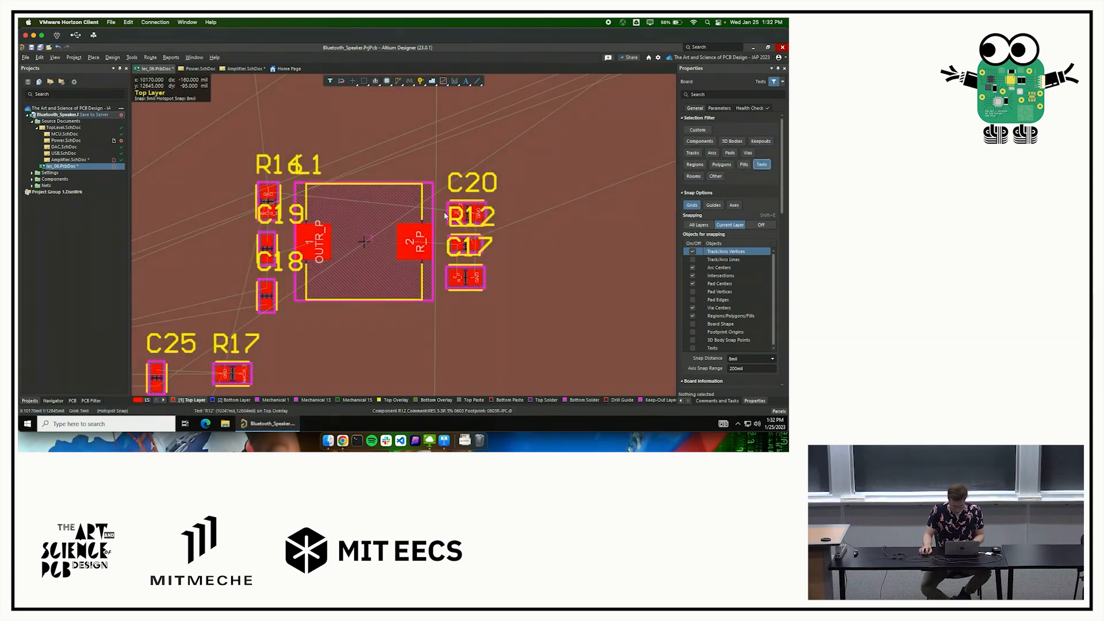
Move the C20, R12 and C17 designators together to the outer side of their parts, away from L1.
{"action": "mouse_move", "coordinate": [498, 194]}
{"action": "left_mouse_down"}
{"action": "mouse_move", "coordinate": [523, 210]}
{"action": "mouse_move", "coordinate": [479, 188]}
{"action": "left_mouse_up"}
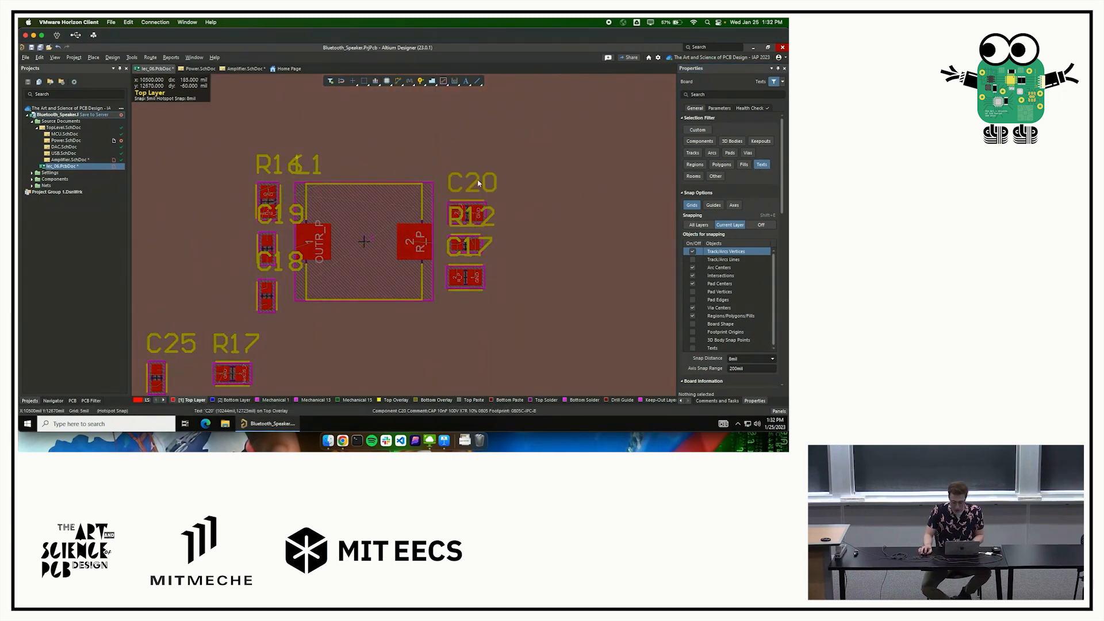
{"action": "left_click", "coordinate": [483, 217], "text": "shift"}
{"action": "left_click", "coordinate": [483, 247], "text": "shift"}
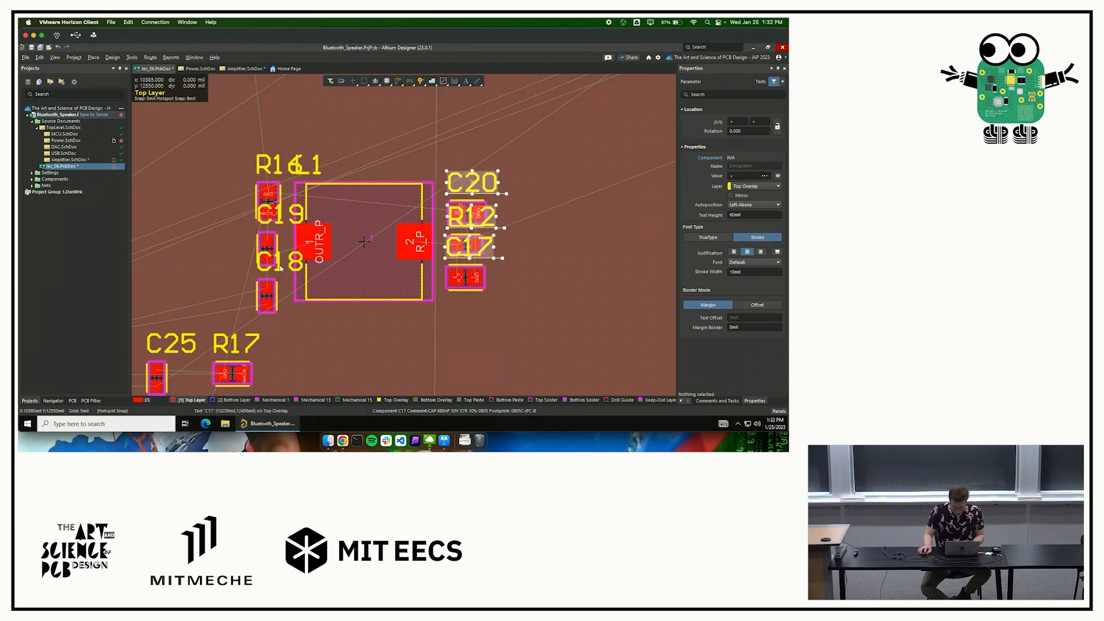
{"action": "left_click_drag", "start_coordinate": [454, 182], "coordinate": [509, 216]}
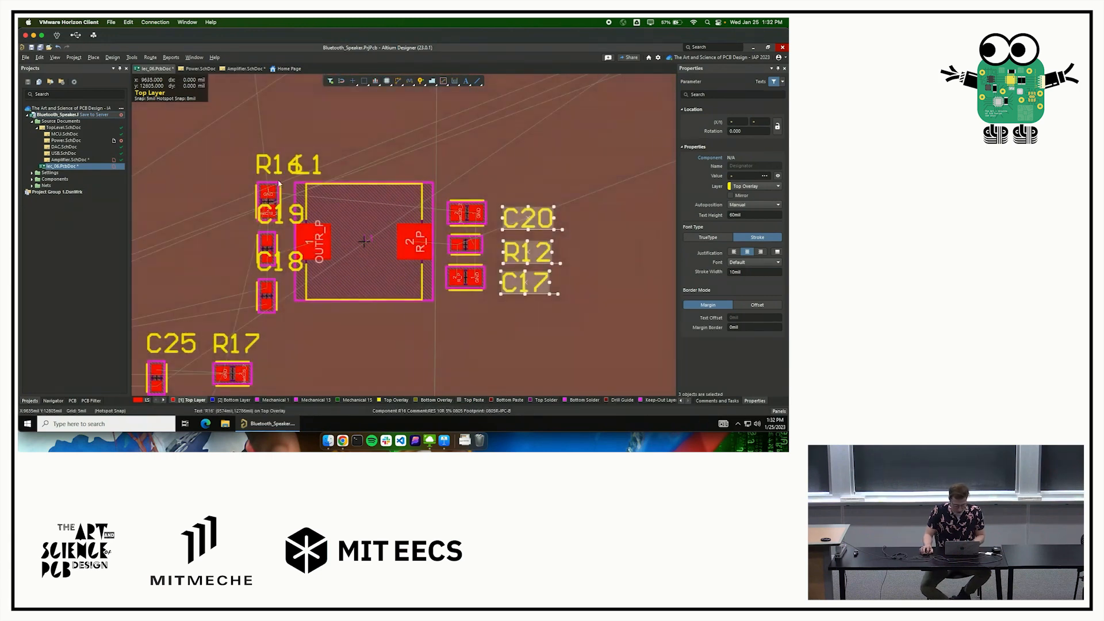
Move the R16, C19 and C18 designators together to the outer side of their parts, away from L1.
{"action": "left_click", "coordinate": [277, 165]}
{"action": "left_click", "coordinate": [282, 214], "text": "shift"}
{"action": "left_click", "coordinate": [282, 263], "text": "shift"}
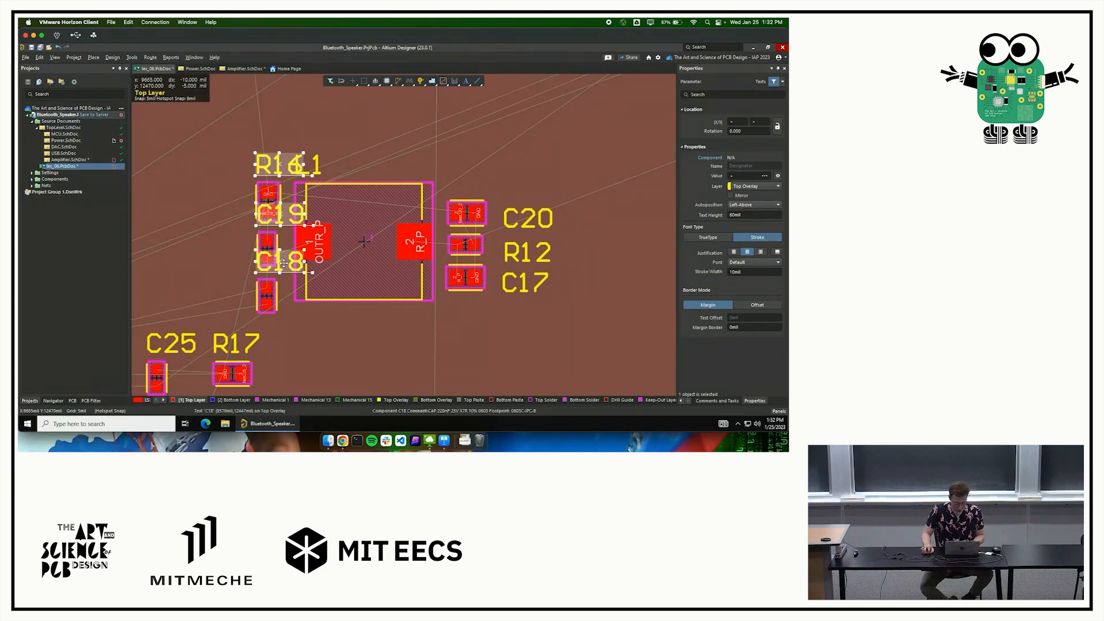
{"action": "left_click_drag", "start_coordinate": [282, 262], "coordinate": [227, 296]}
{"action": "left_click", "coordinate": [364, 146]}
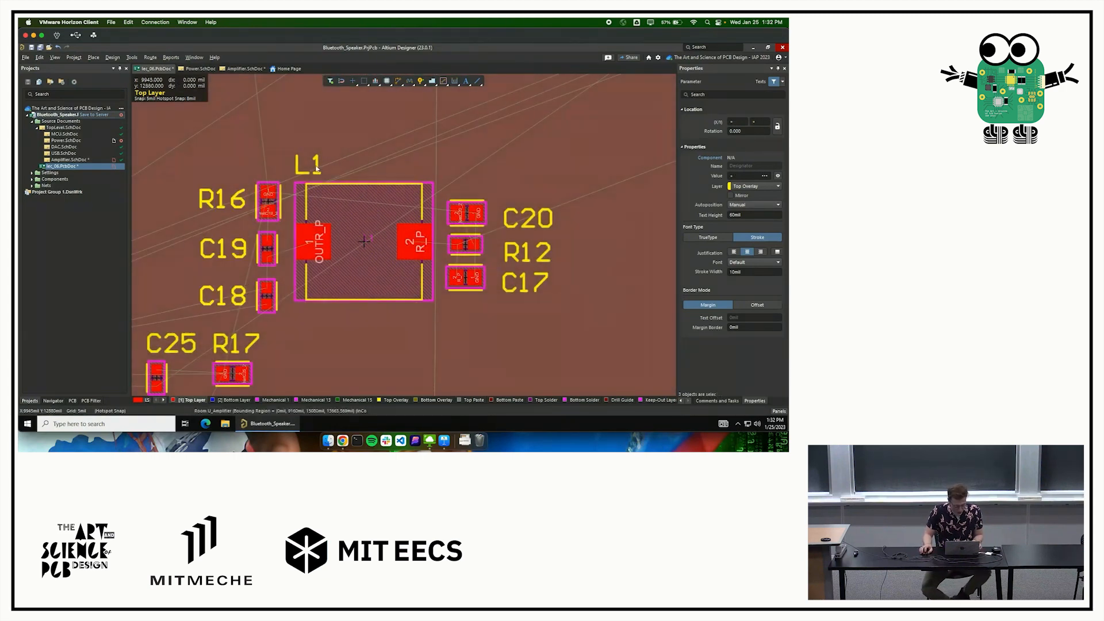
Start interactive routing on the top layer and try out the corner style on a trial track inside L1's outline, discarding that track.
{"action": "right_click_drag", "start_coordinate": [349, 210], "coordinate": [369, 199]}
{"action": "scroll", "coordinate": [370, 202], "scroll_direction": "up", "scroll_amount": 1, "text": "ctrl"}
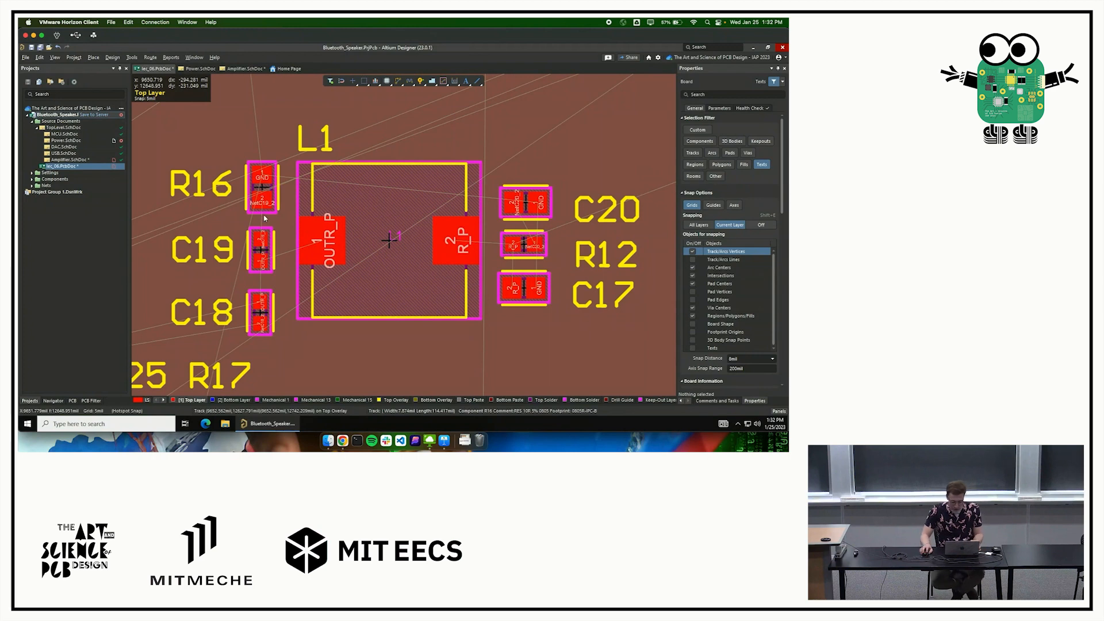
{"action": "key", "text": "ctrl+w"}
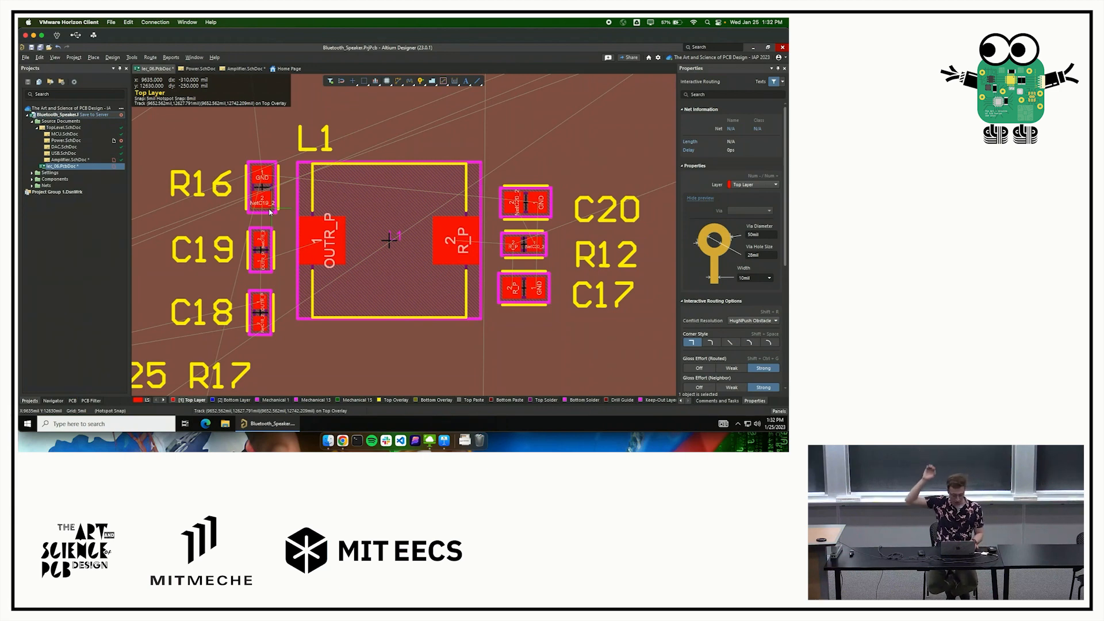
{"action": "key", "text": "Tab"}
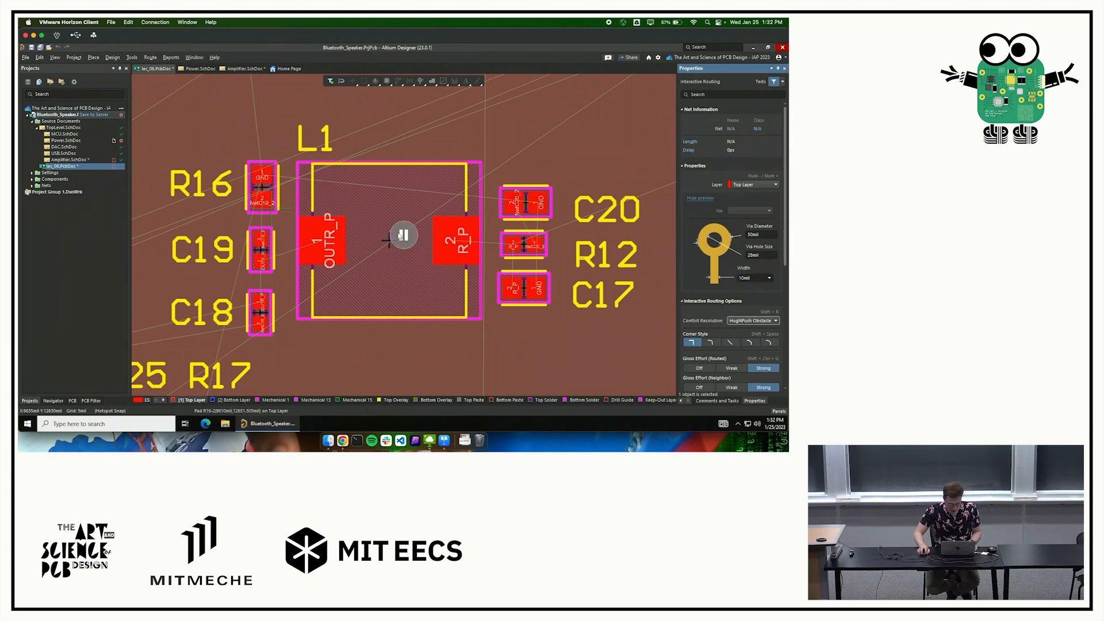
{"action": "left_click", "coordinate": [377, 228]}
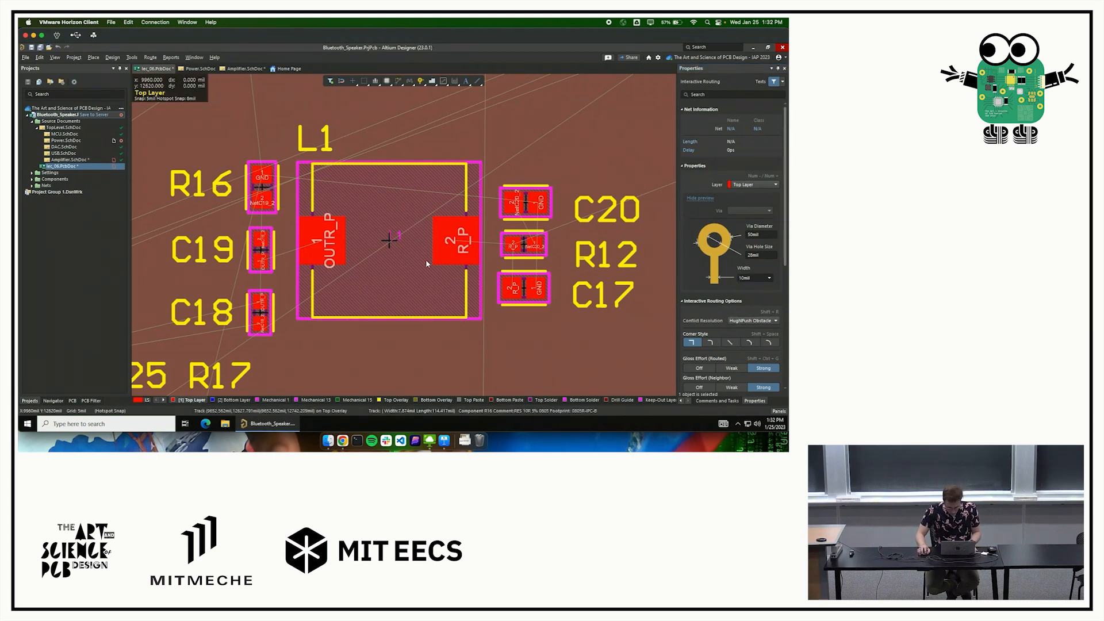
{"action": "left_click", "coordinate": [374, 233]}
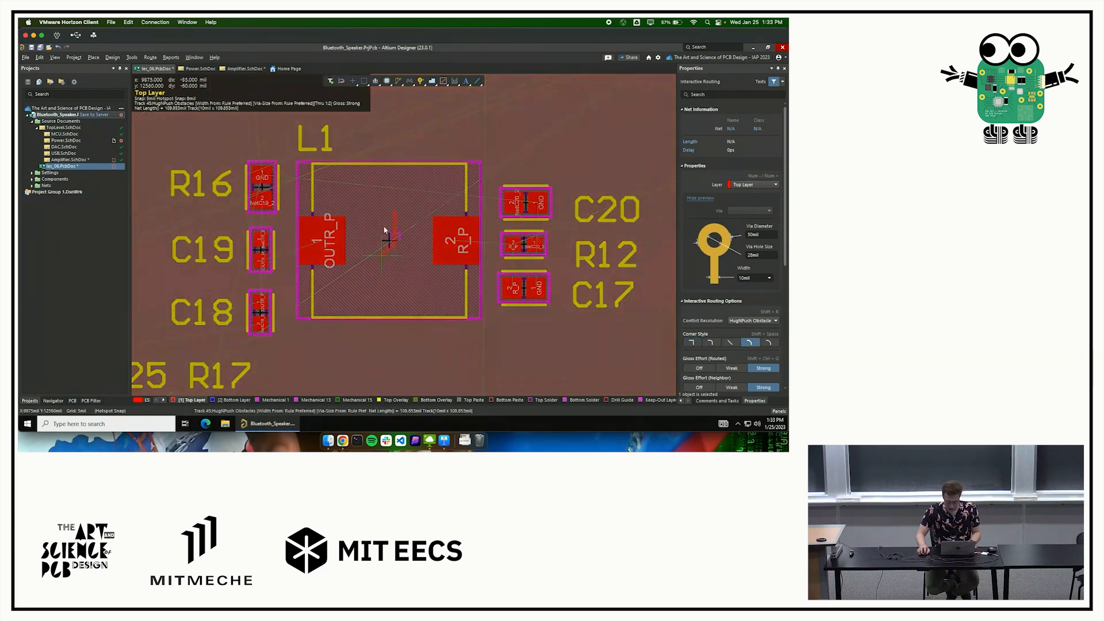
{"action": "key", "text": "shift+space"}
{"action": "key", "text": "Escape"}
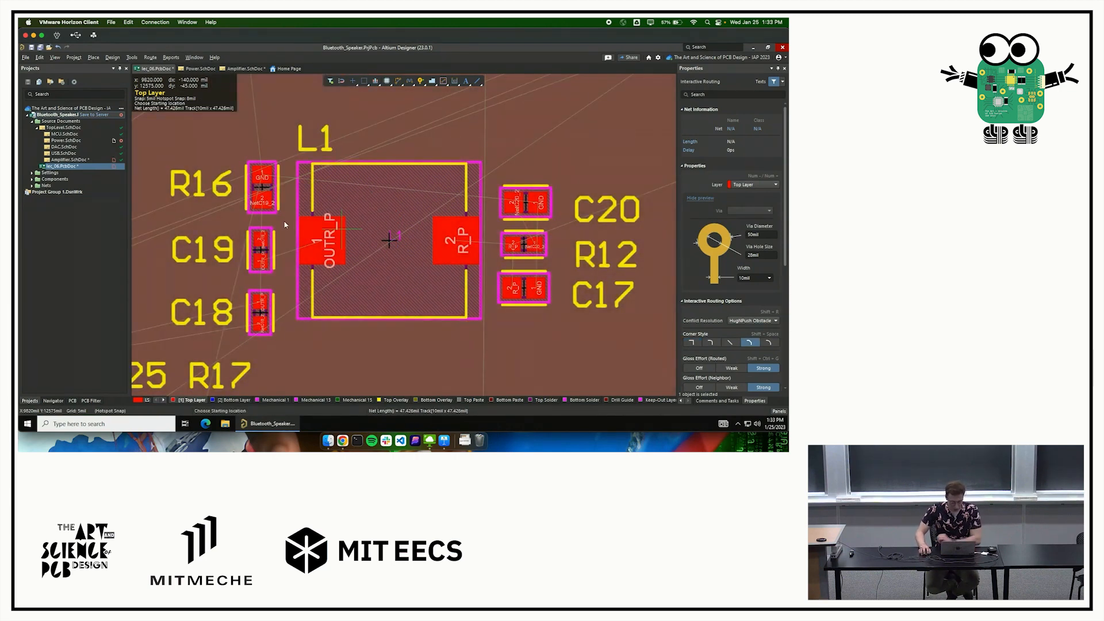
Route a 10 mil track between the NetC19_2 pads of R16 and C19, discarding the extra track started toward L1.
{"action": "left_click", "coordinate": [265, 210]}
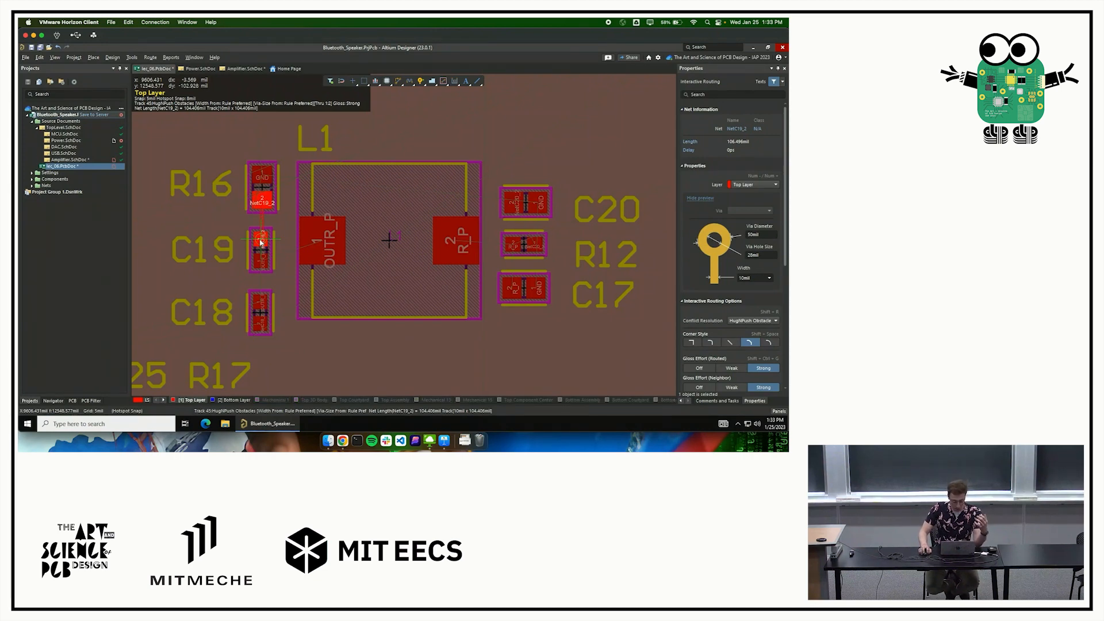
{"action": "left_click", "coordinate": [262, 242]}
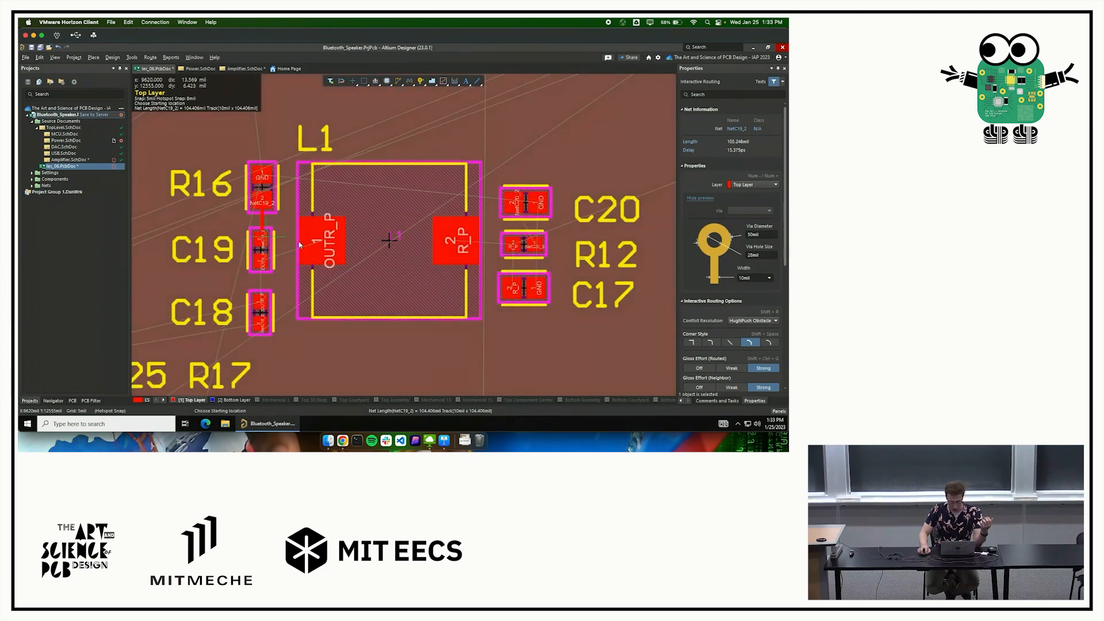
{"action": "left_click", "coordinate": [299, 245]}
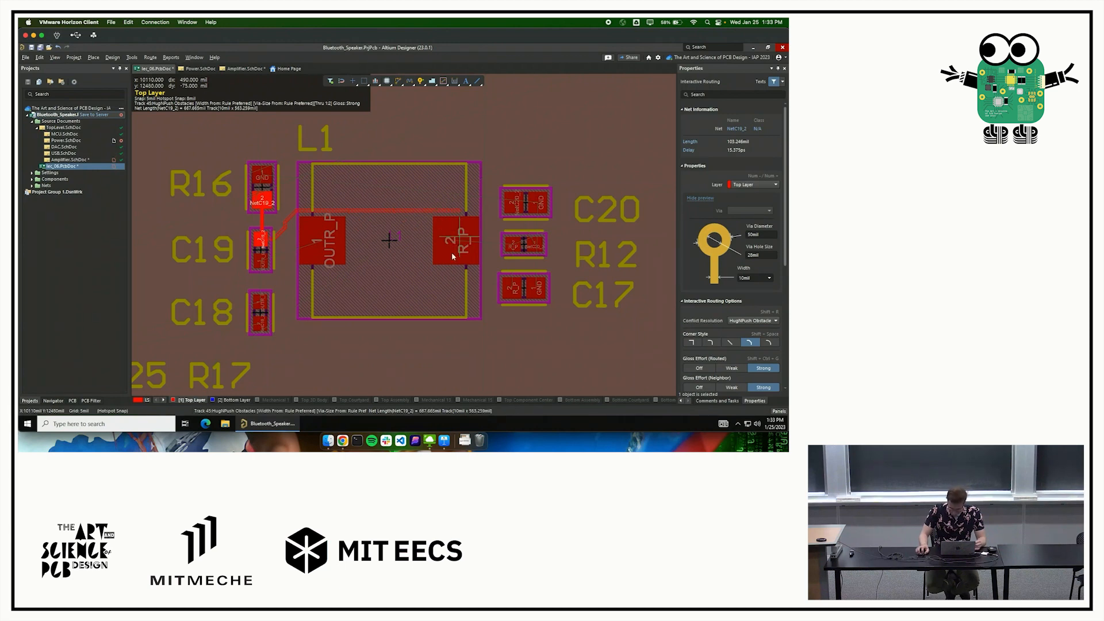
{"action": "key", "text": "Escape"}
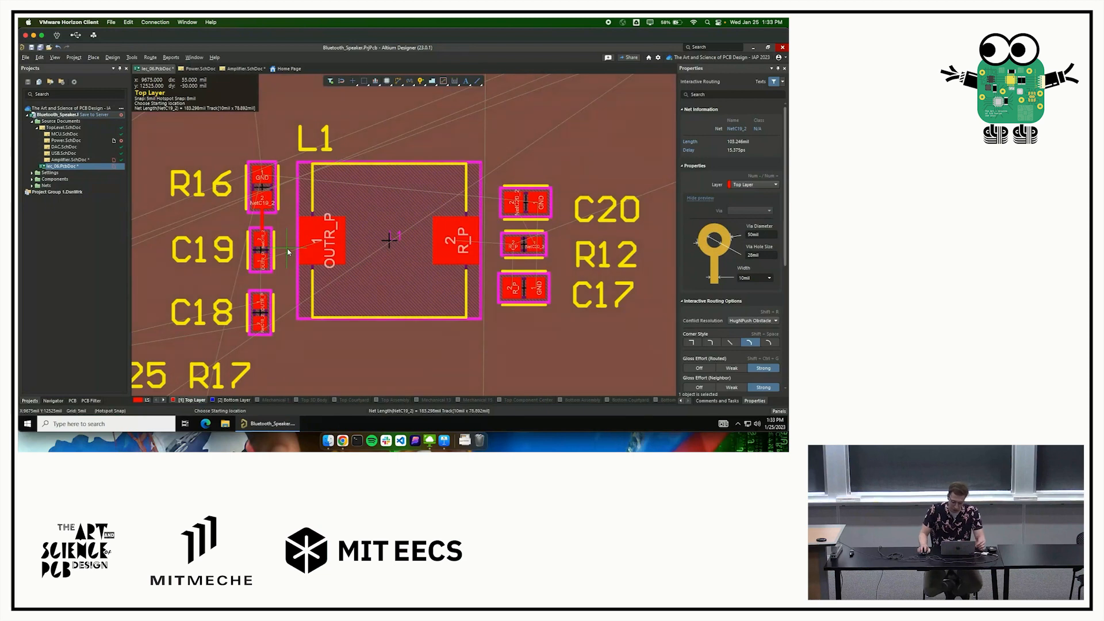
Route the OUTR_P net with 15 mil tracks from C18 up to C19 and across to pad 1 of L1.
{"action": "left_click", "coordinate": [261, 301]}
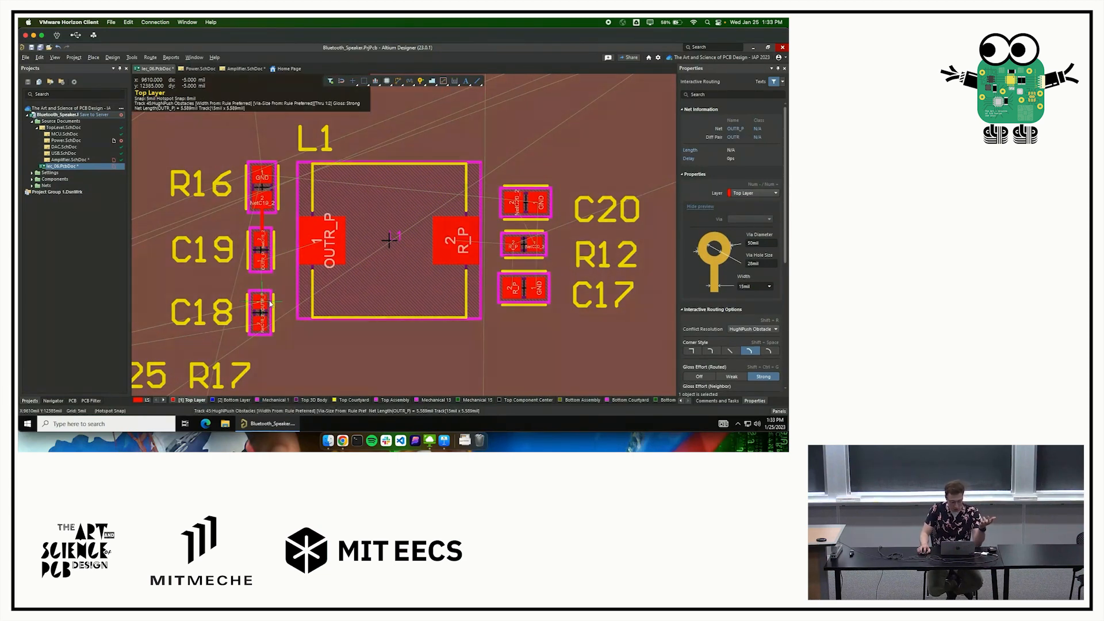
{"action": "left_click", "coordinate": [270, 267]}
{"action": "left_click", "coordinate": [308, 265]}
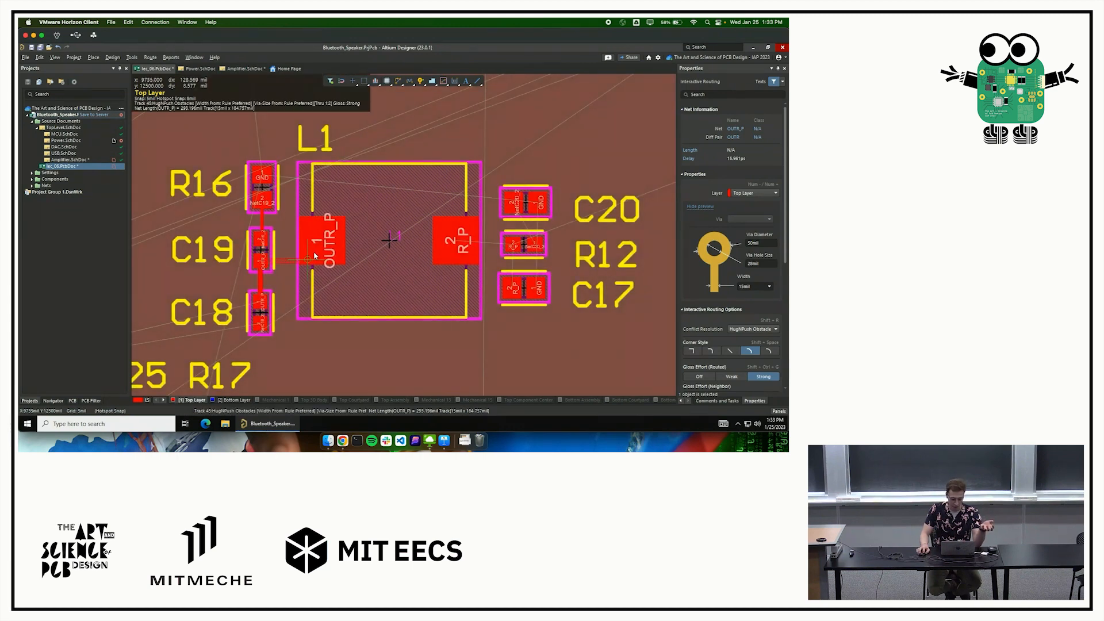
{"action": "left_click", "coordinate": [329, 242]}
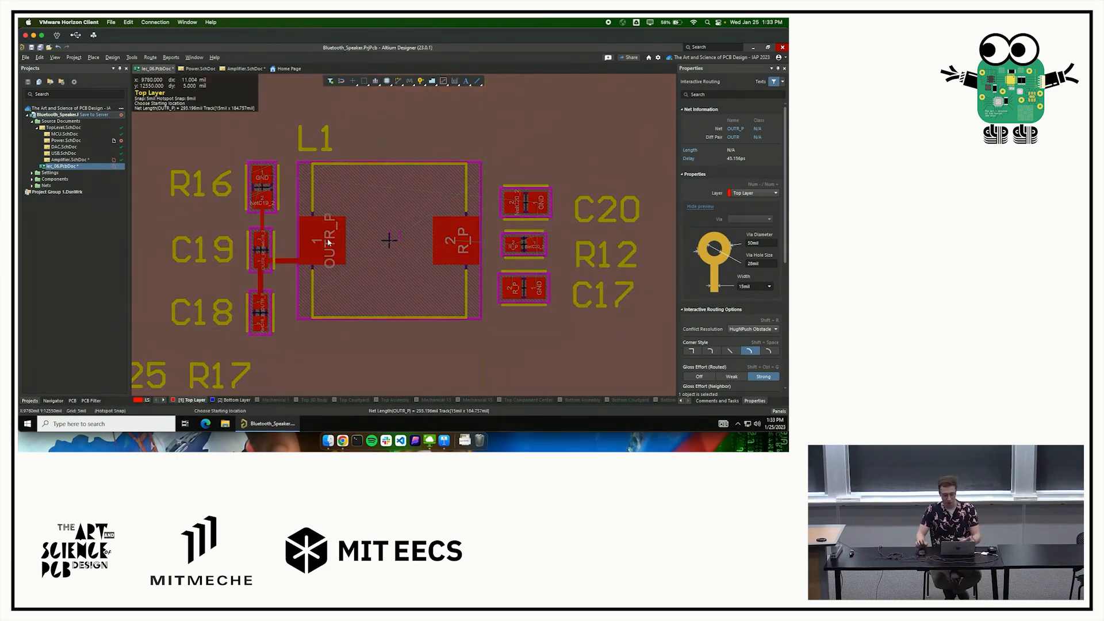
{"action": "right_click", "coordinate": [379, 295]}
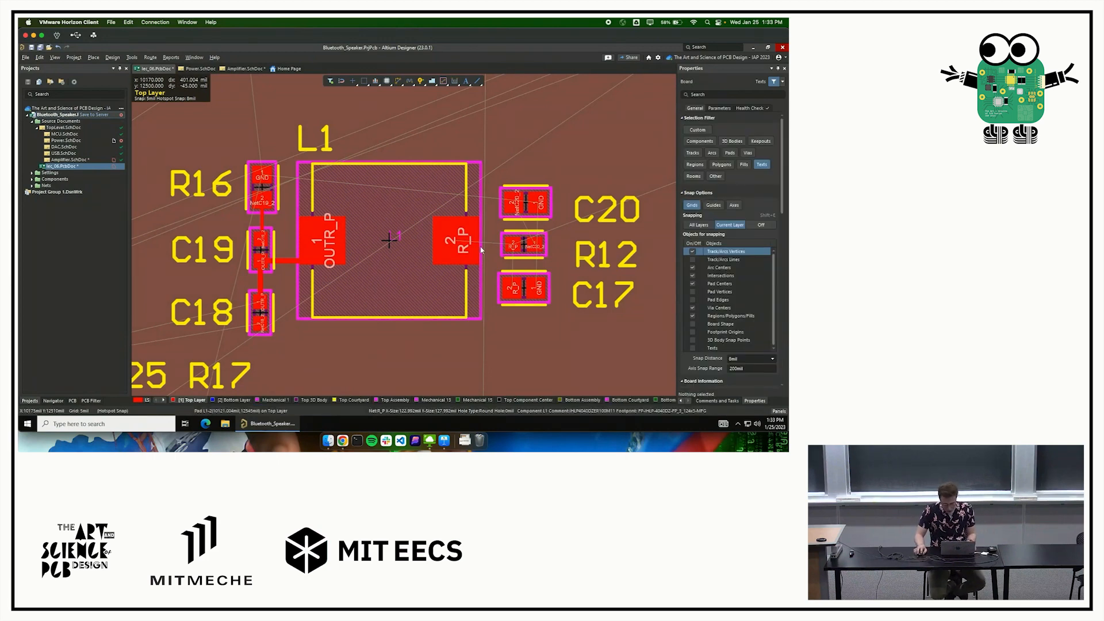
Route the R_P net with 15 mil tracks from pad 2 of L1 to R12 and from there to C17.
{"action": "key", "text": "ctrl+w"}
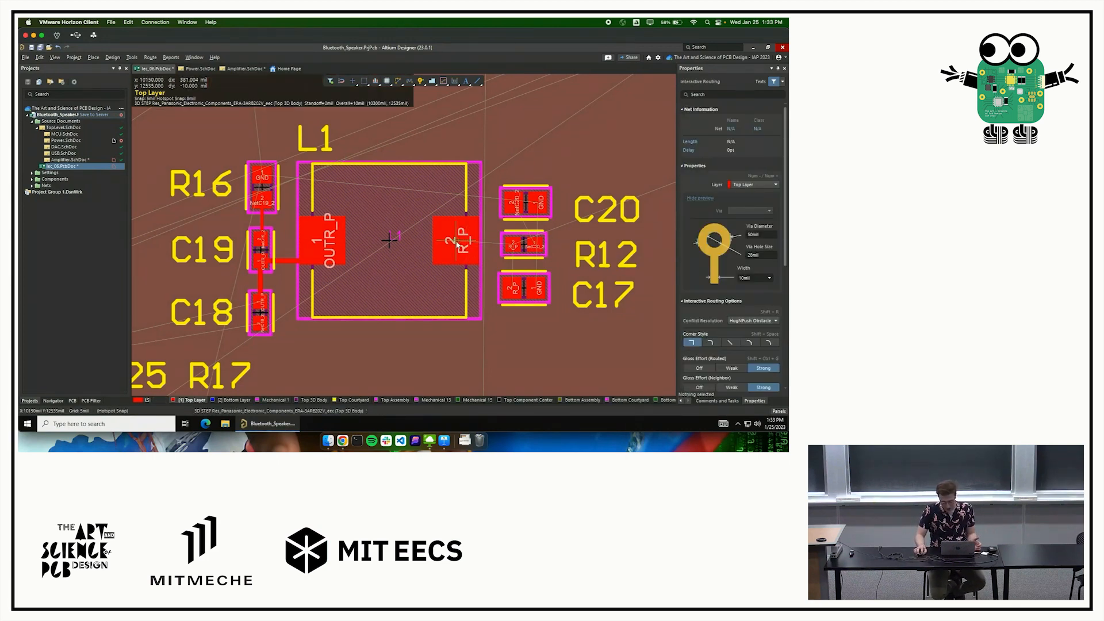
{"action": "left_click", "coordinate": [465, 249]}
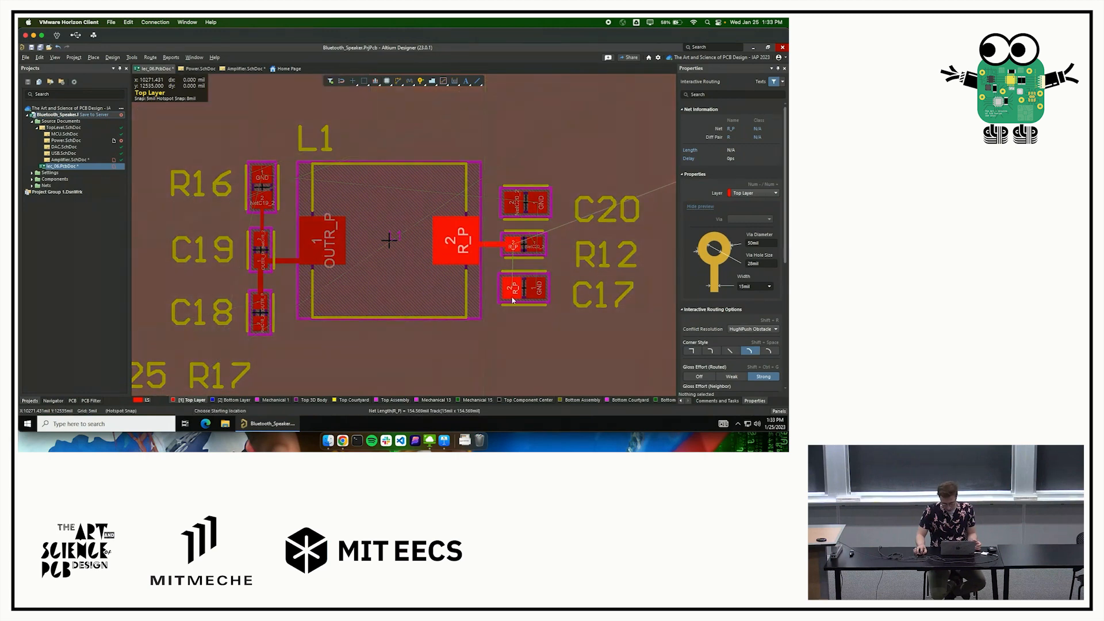
{"action": "left_click", "coordinate": [512, 248]}
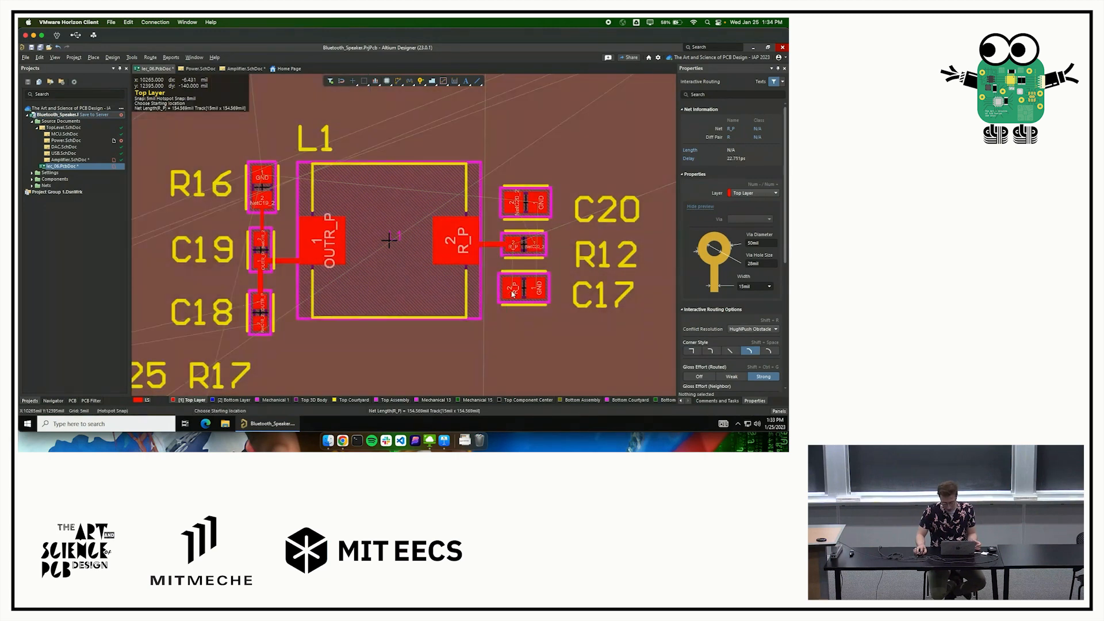
{"action": "left_click", "coordinate": [512, 248]}
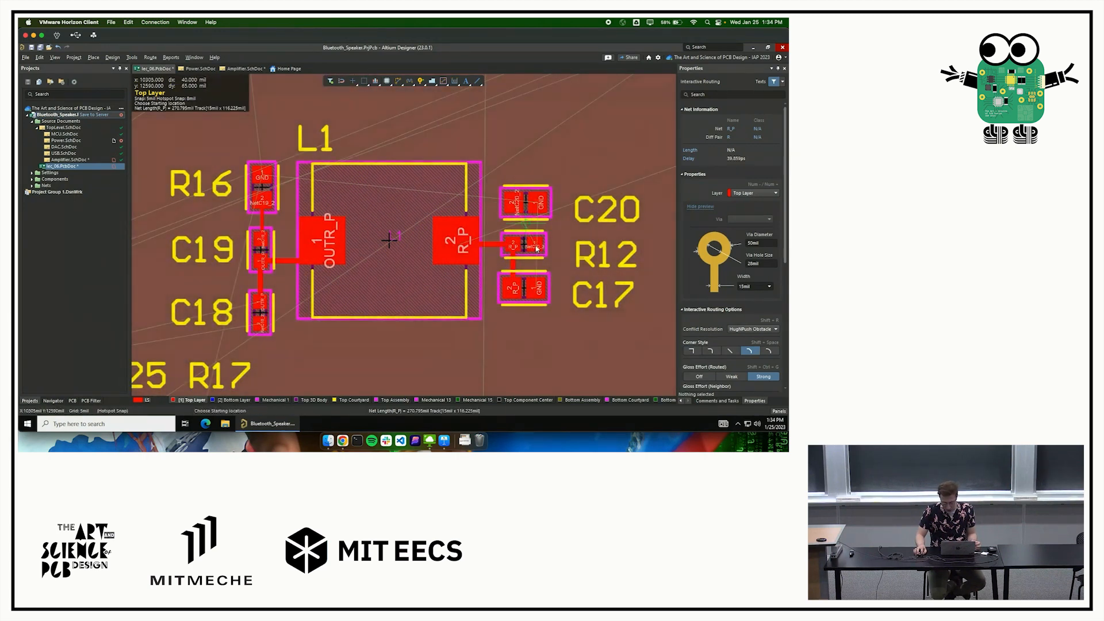
Route a 10 mil track between the NetC20_2 pads of R12 and C20, and finish routing.
{"action": "left_click", "coordinate": [513, 210]}
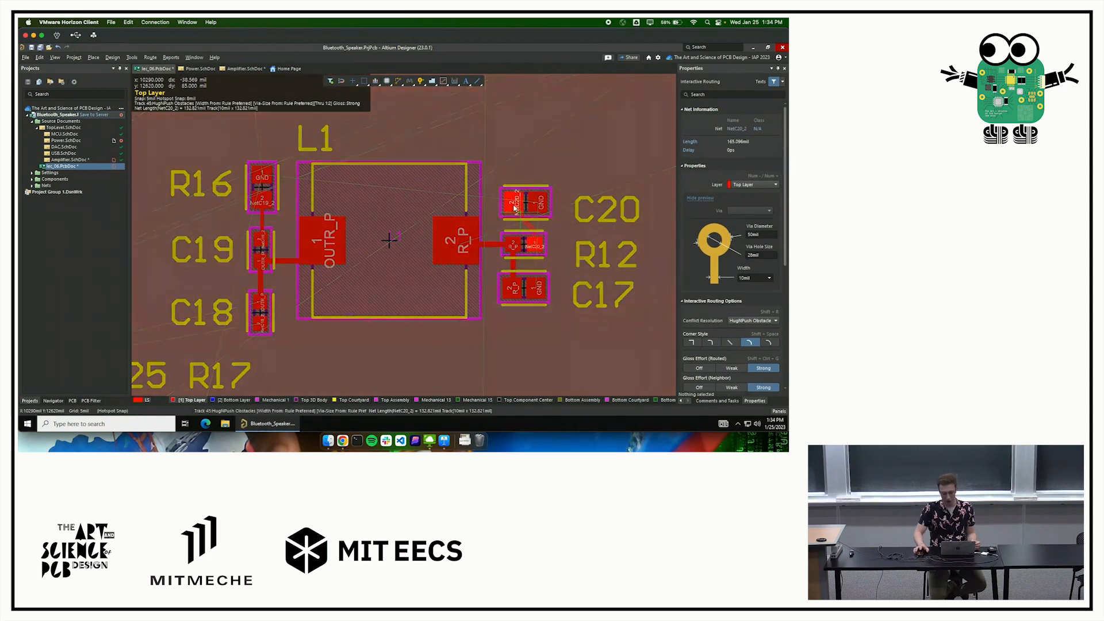
{"action": "left_click", "coordinate": [510, 242]}
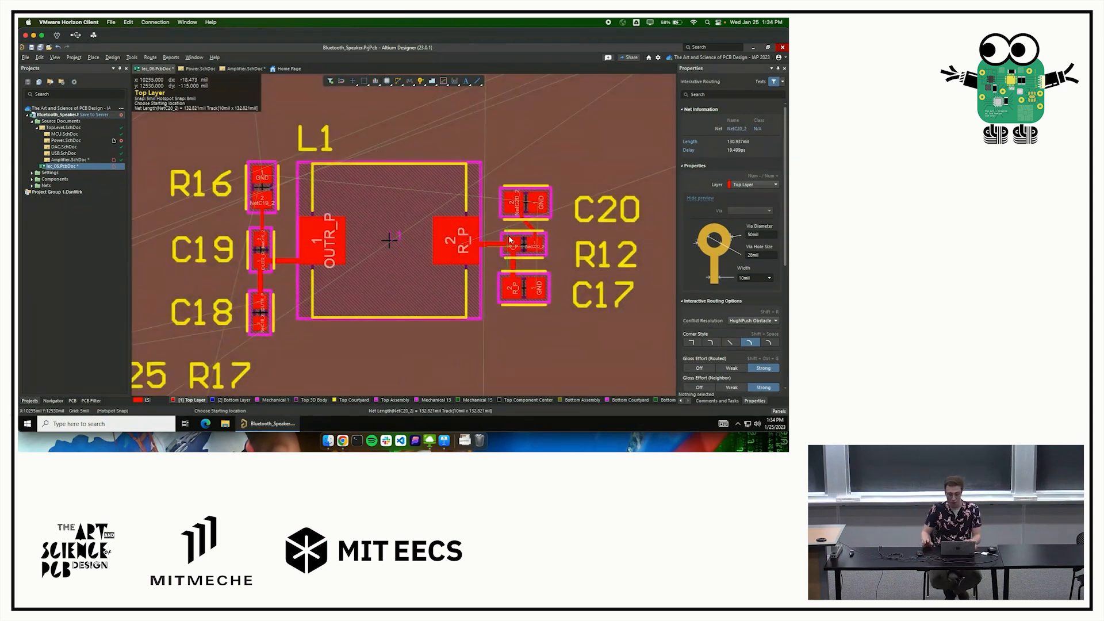
{"action": "key", "text": "Escape"}
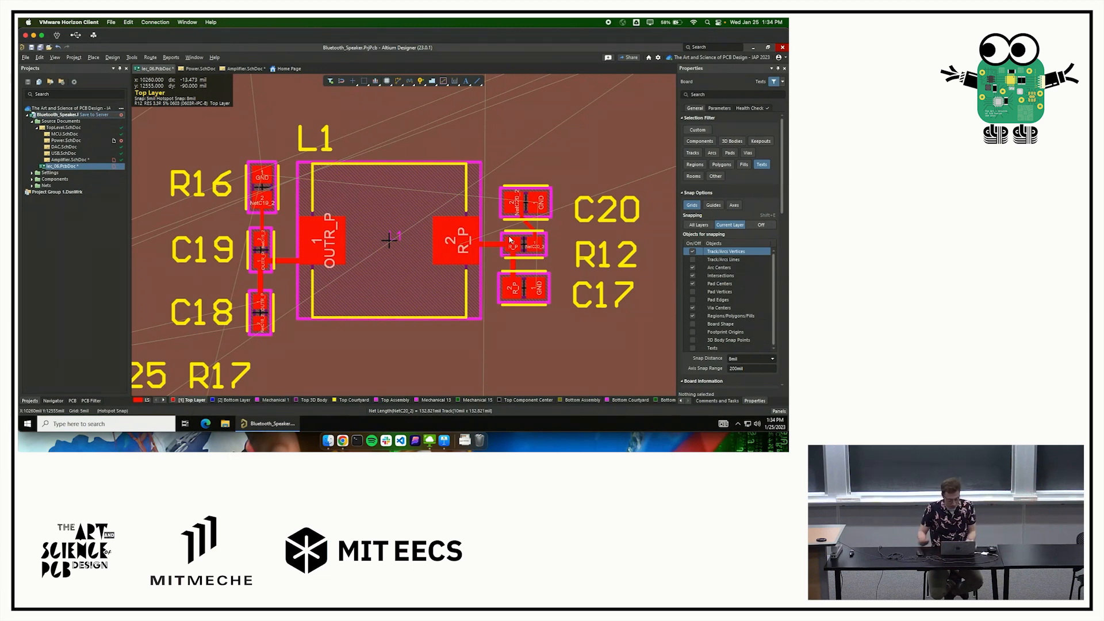
Enable every object type except Rooms in the board's selection filter.
{"action": "scroll", "coordinate": [510, 239], "scroll_direction": "down", "scroll_amount": 5, "text": "ctrl"}
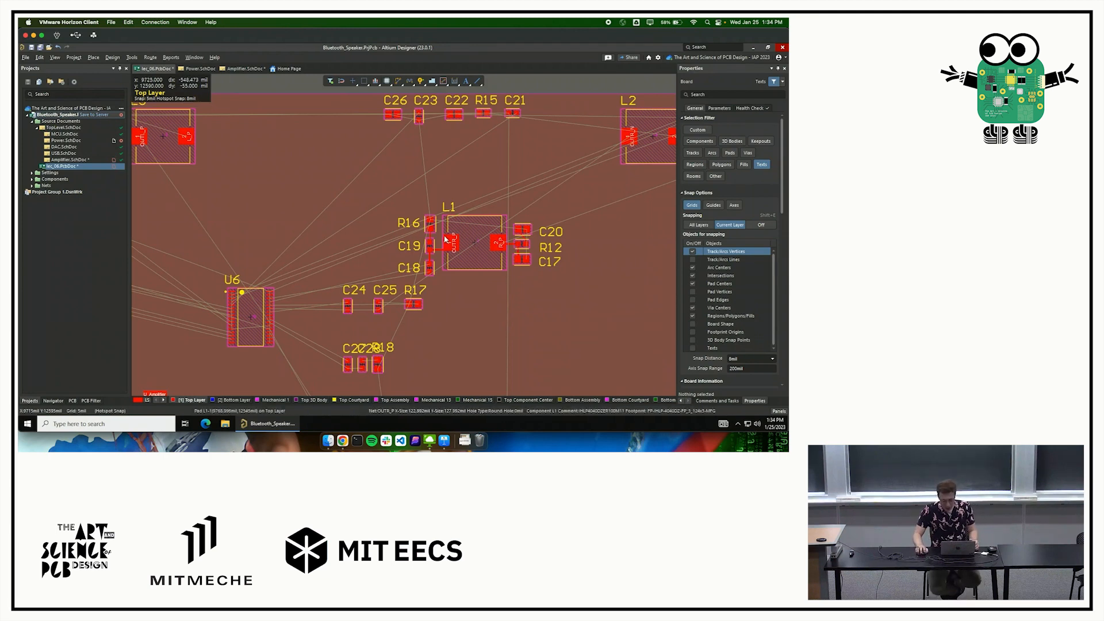
{"action": "right_click_drag", "start_coordinate": [333, 253], "coordinate": [386, 206]}
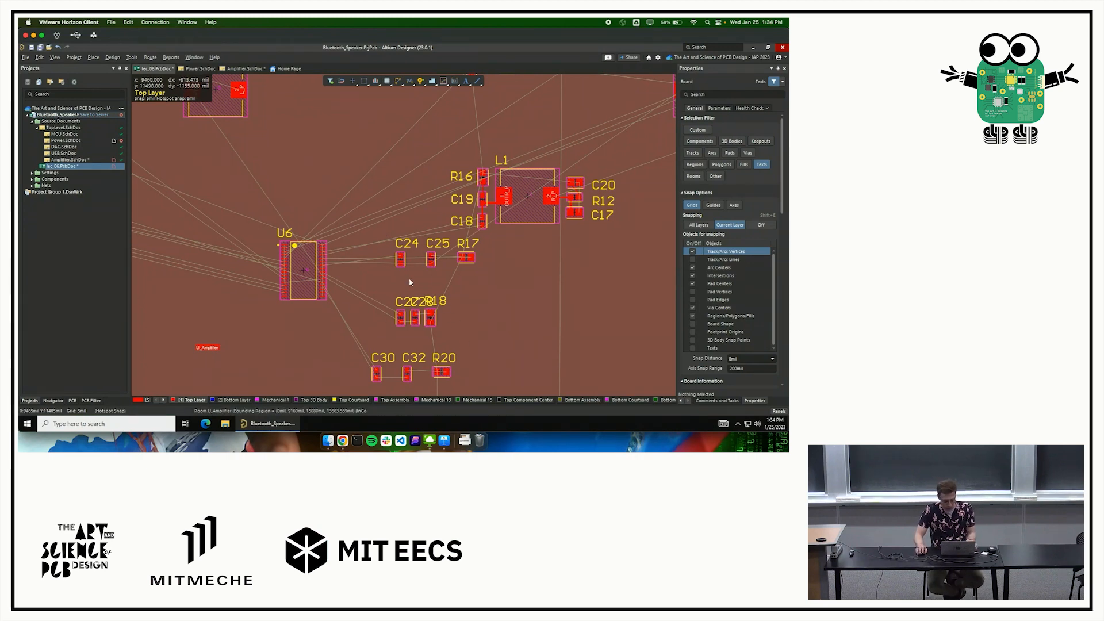
{"action": "scroll", "coordinate": [364, 258], "scroll_direction": "down", "scroll_amount": 5, "text": "ctrl"}
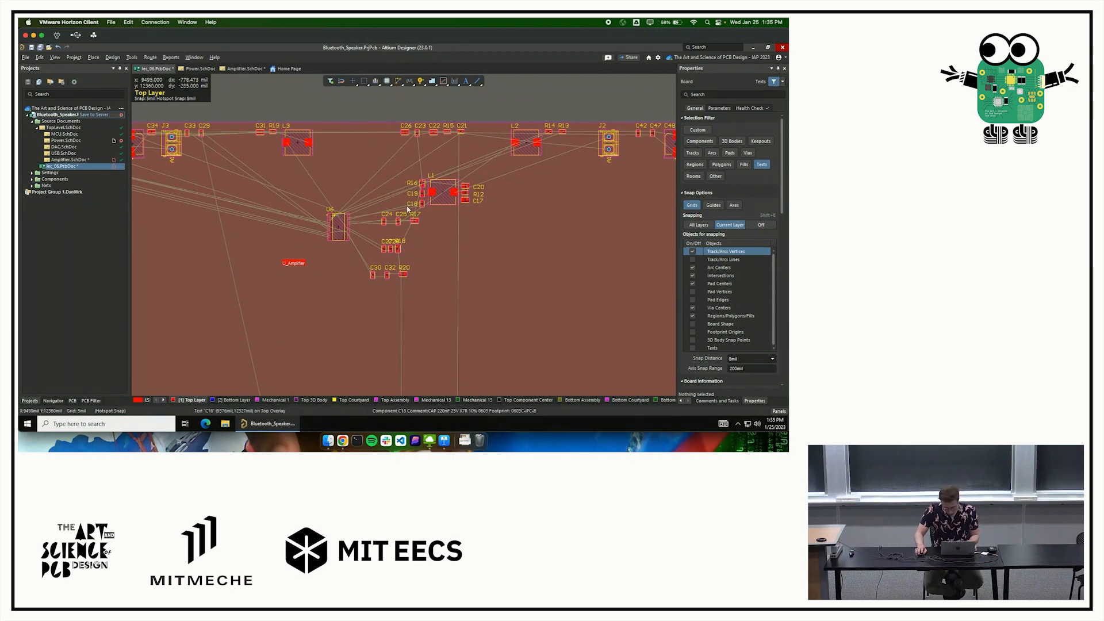
{"action": "scroll", "coordinate": [429, 163], "scroll_direction": "down", "scroll_amount": 3}
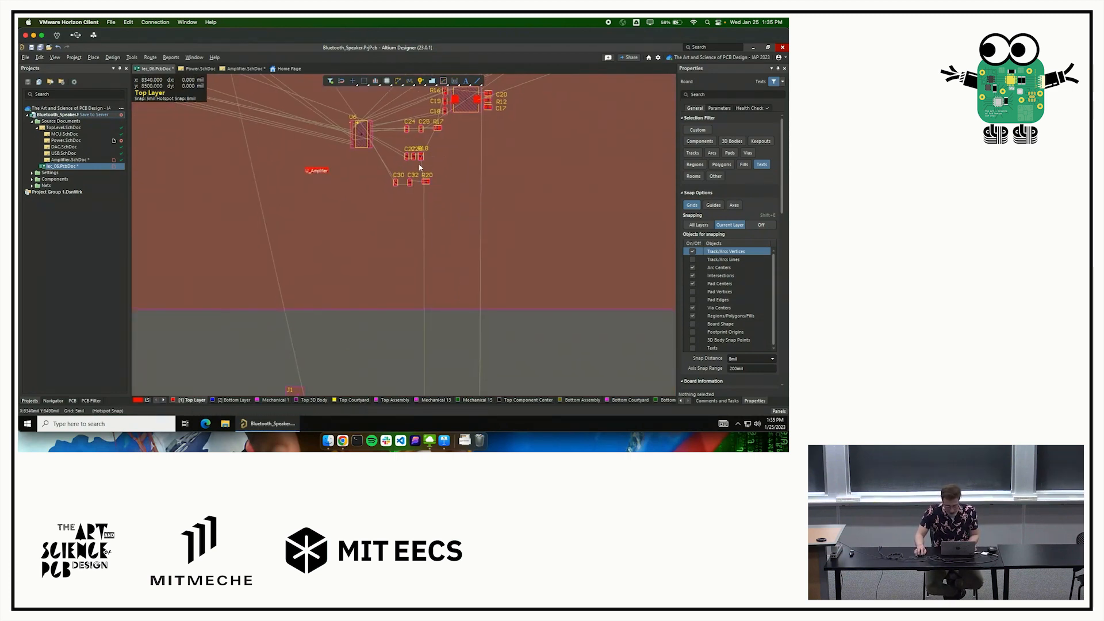
{"action": "left_click_drag", "start_coordinate": [366, 351], "coordinate": [444, 119]}
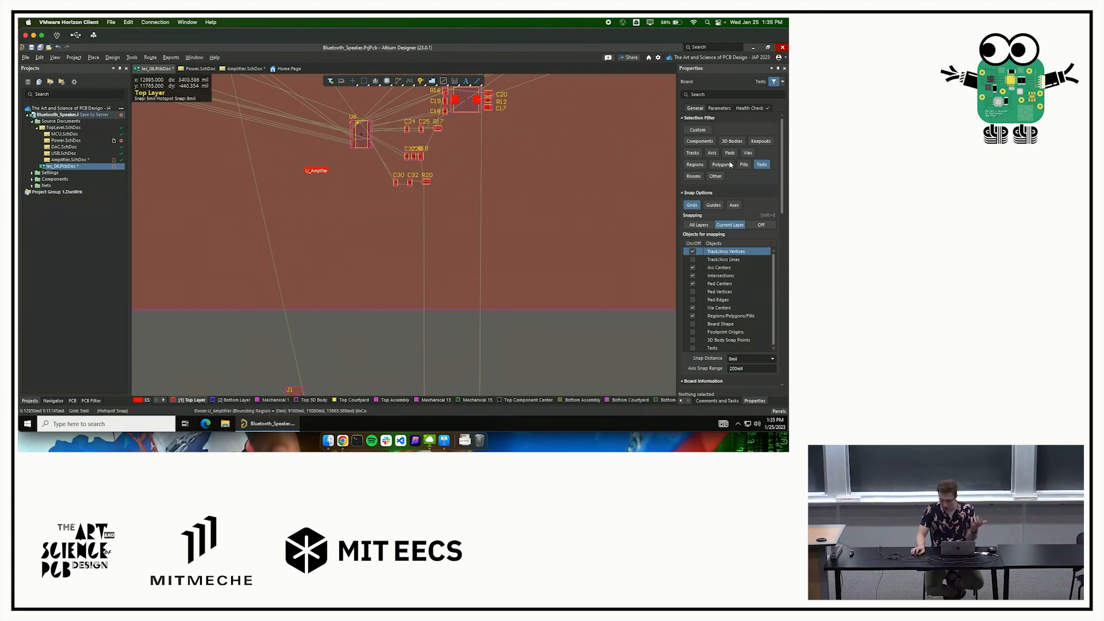
{"action": "left_click", "coordinate": [698, 130]}
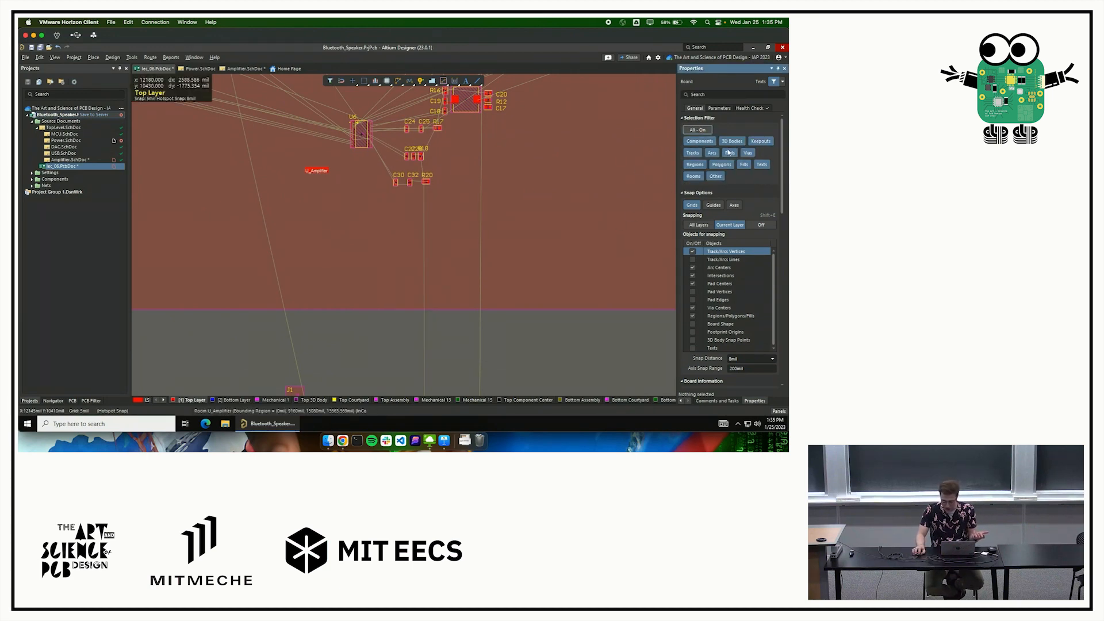
{"action": "left_click", "coordinate": [693, 176]}
Select the three part rows ending in R17, R18 and R20 and shift them down, away from L1 and U6.
{"action": "left_click", "coordinate": [375, 340]}
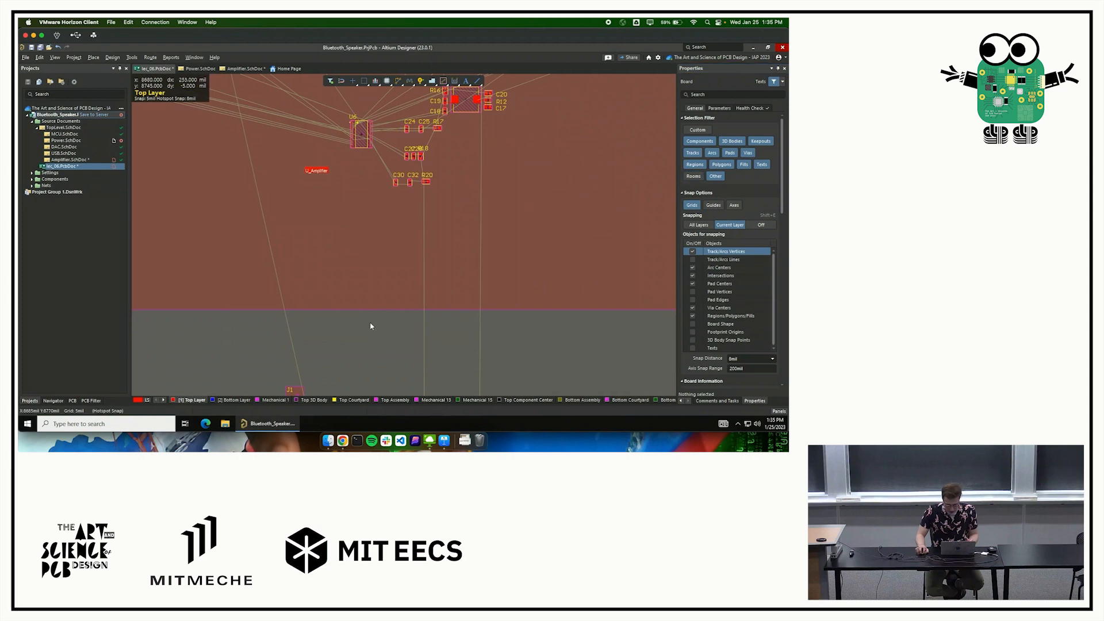
{"action": "left_click_drag", "start_coordinate": [351, 340], "coordinate": [458, 199]}
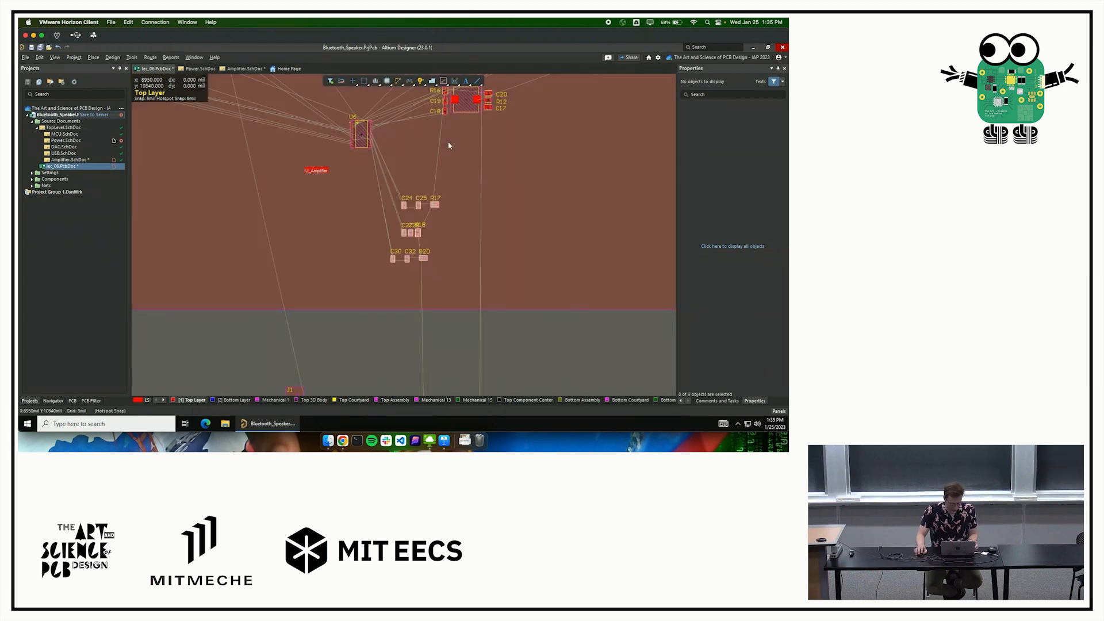
Select L1 with its surrounding filter parts and tracks and move the whole group closer to U6.
{"action": "right_click_drag", "start_coordinate": [449, 145], "coordinate": [416, 245]}
{"action": "scroll", "coordinate": [410, 215], "scroll_direction": "up", "scroll_amount": 3, "text": "ctrl"}
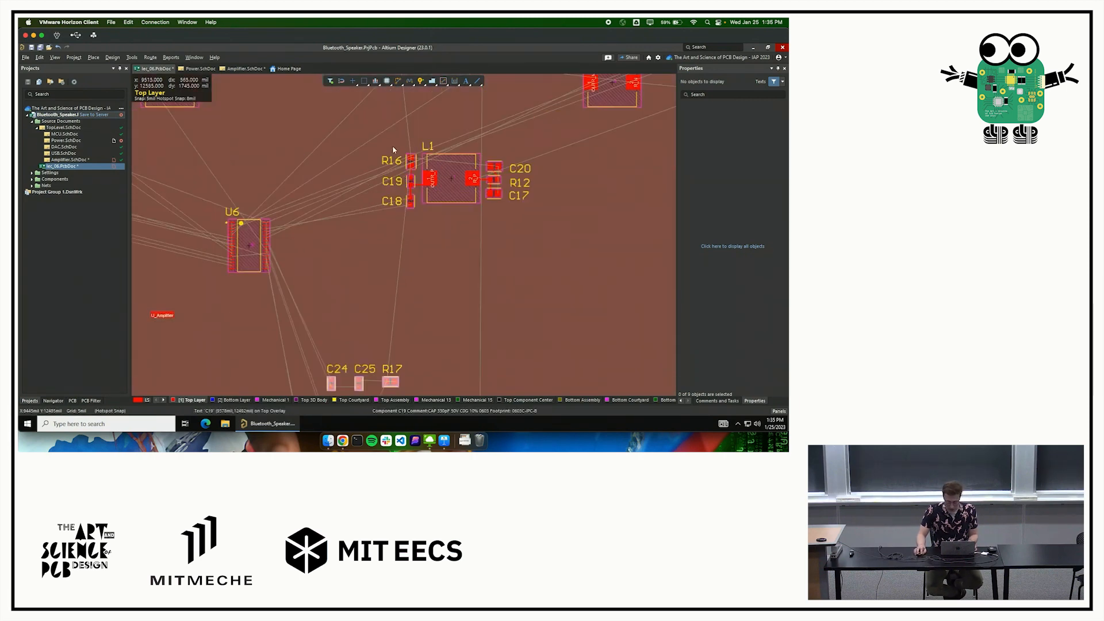
{"action": "left_click_drag", "start_coordinate": [383, 121], "coordinate": [548, 235]}
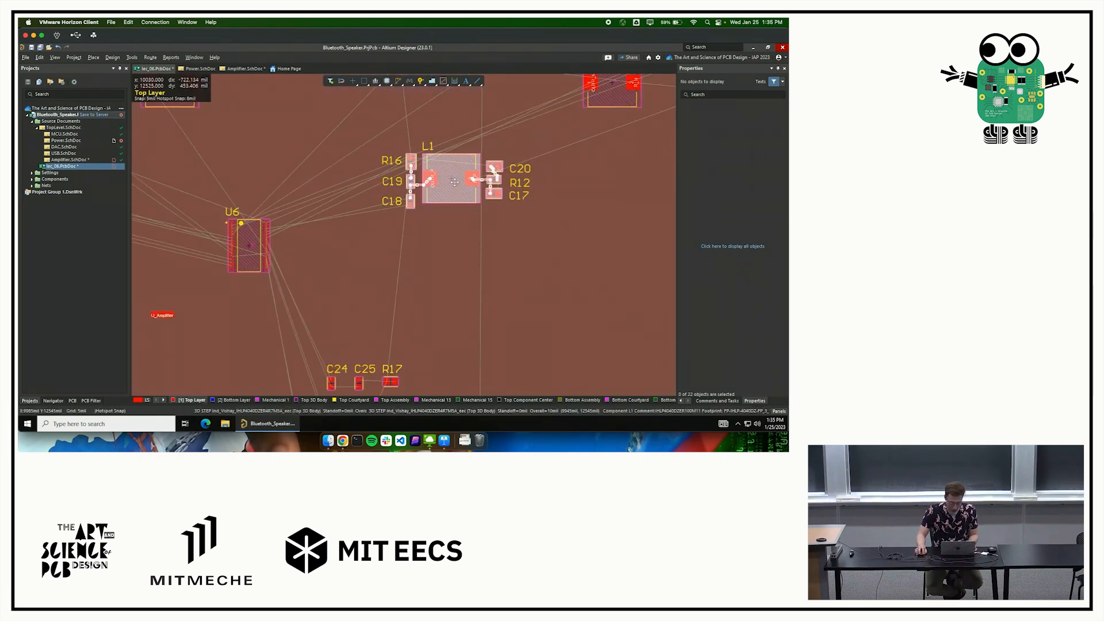
{"action": "left_click_drag", "start_coordinate": [470, 196], "coordinate": [359, 189]}
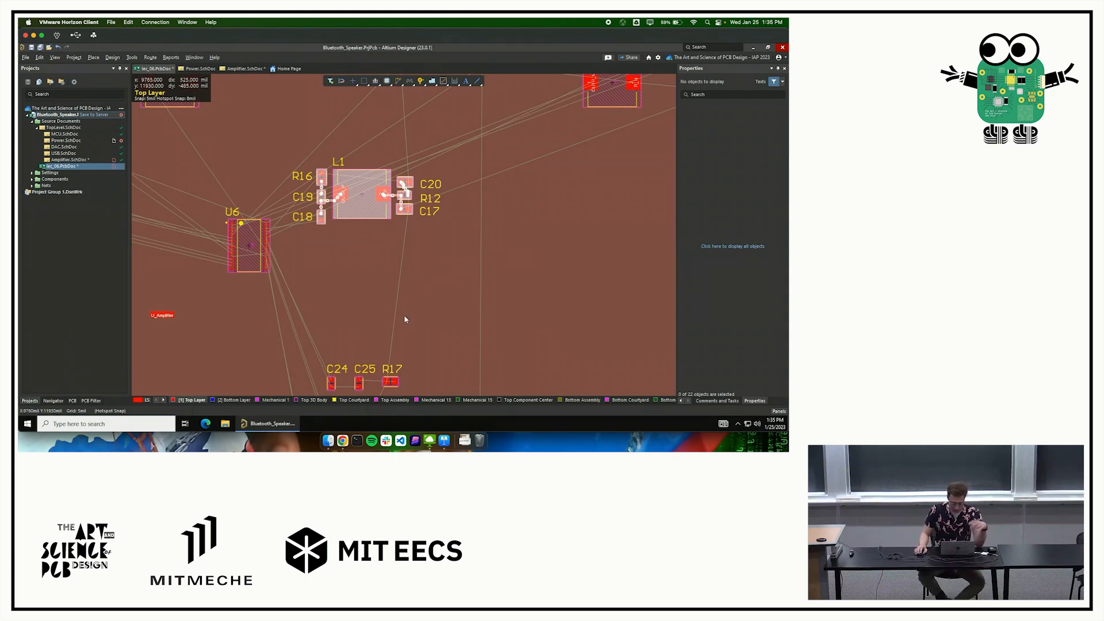
{"action": "scroll", "coordinate": [432, 194], "scroll_direction": "down", "scroll_amount": 2, "text": "ctrl"}
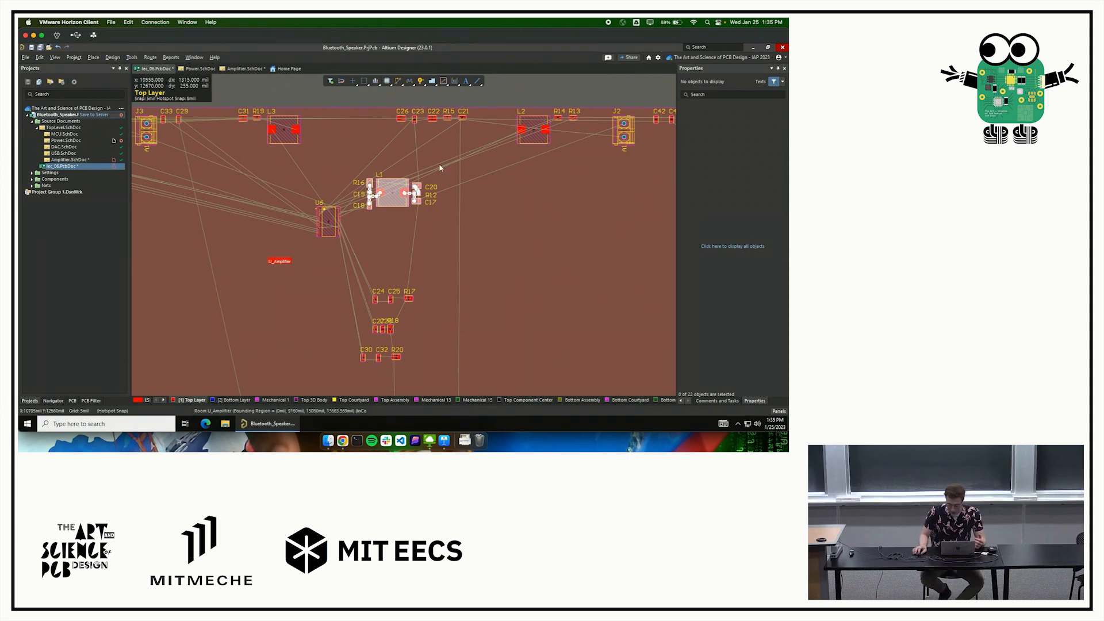
Check the speaker connectors in the amplifier schematic and place J2 beside L1's filter group on the board, with J3 below it.
{"action": "left_click", "coordinate": [244, 69]}
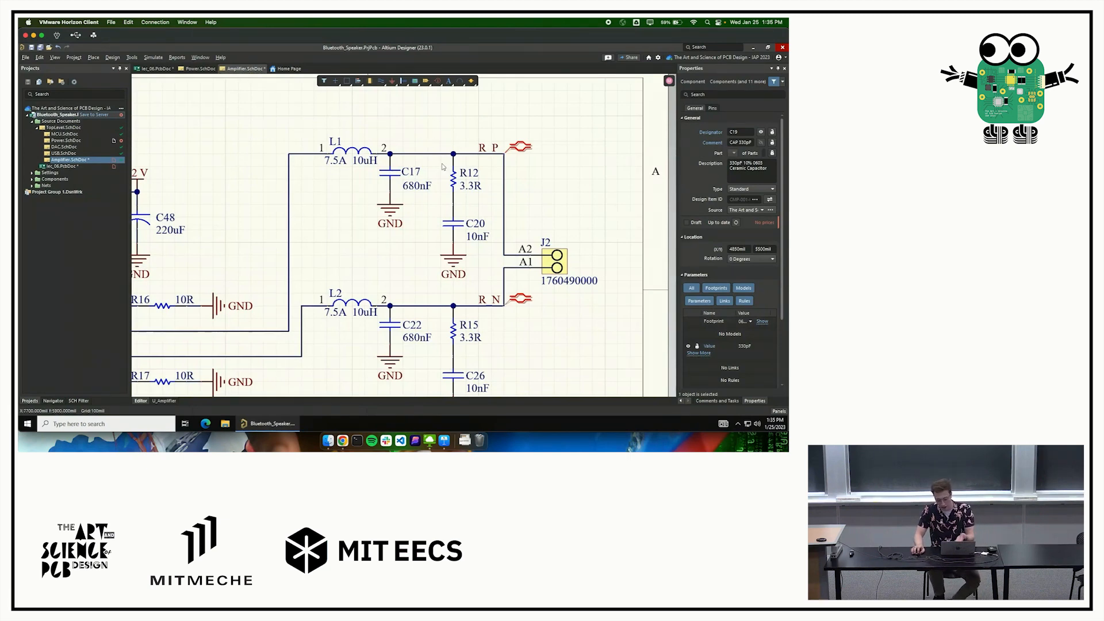
{"action": "right_click_drag", "start_coordinate": [586, 280], "coordinate": [545, 81]}
{"action": "scroll", "coordinate": [578, 226], "scroll_direction": "down", "scroll_amount": 3, "text": "ctrl"}
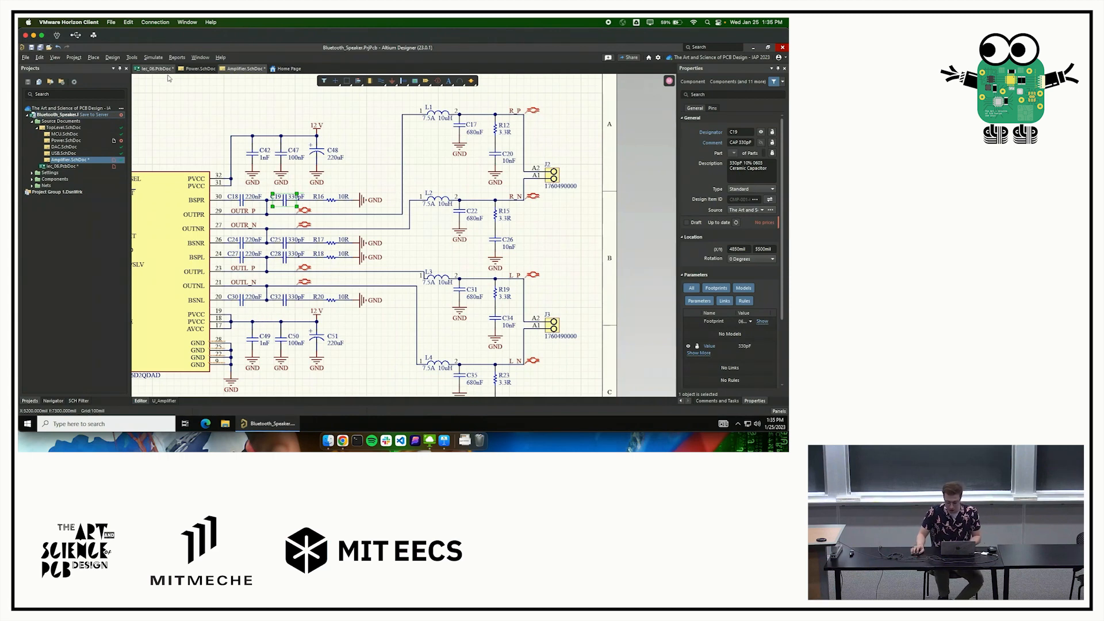
{"action": "left_click", "coordinate": [157, 69]}
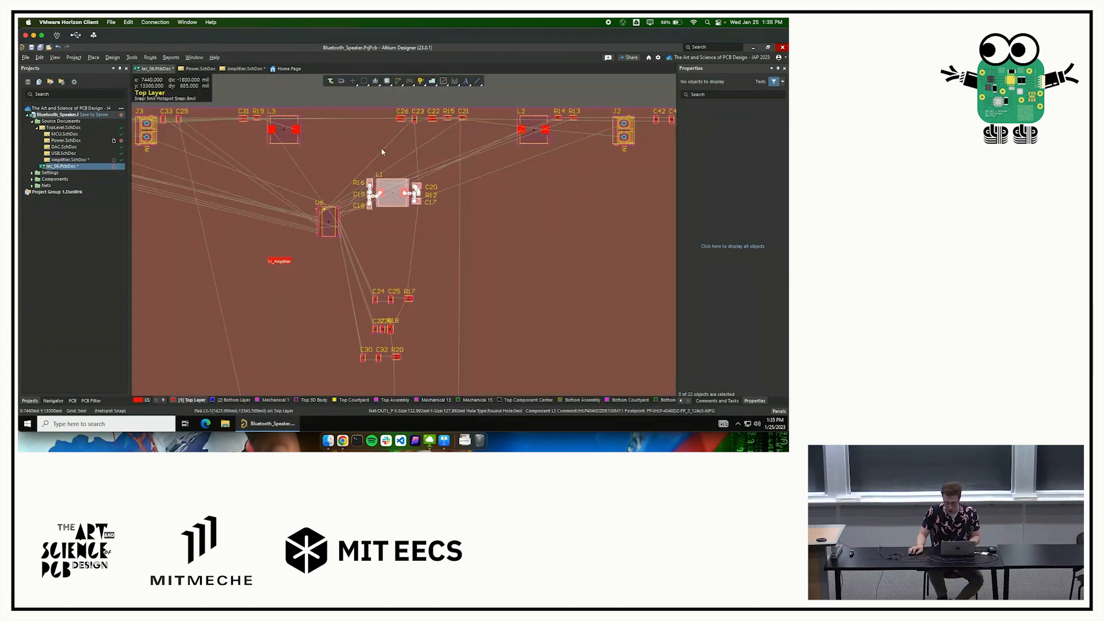
{"action": "left_click", "coordinate": [547, 180]}
{"action": "scroll", "coordinate": [526, 186], "scroll_direction": "down", "scroll_amount": 2, "text": "ctrl"}
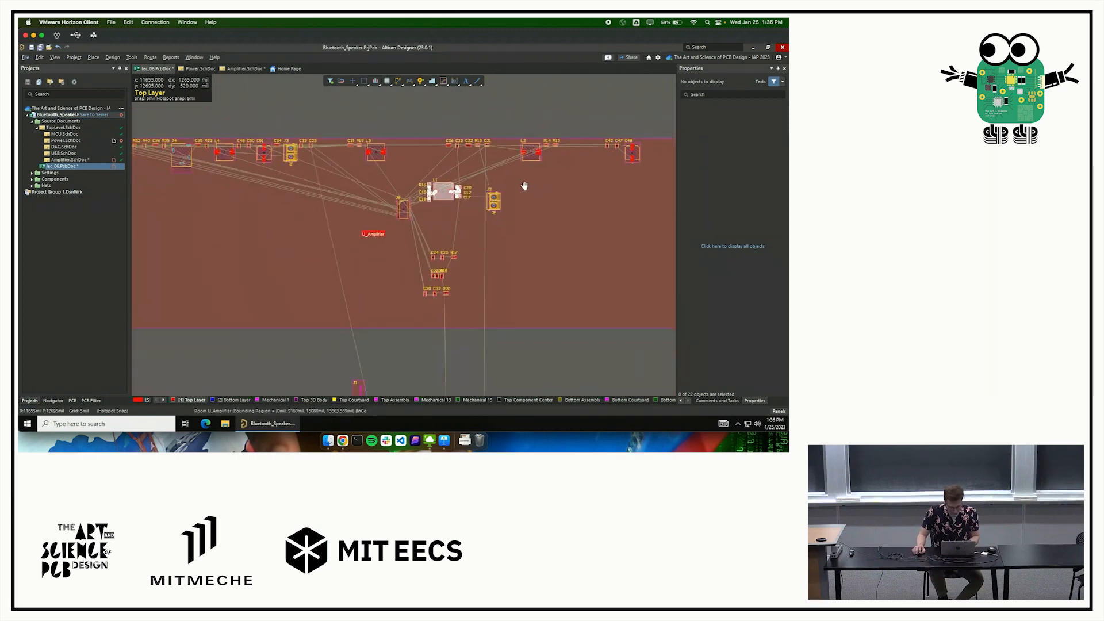
{"action": "right_click_drag", "start_coordinate": [524, 186], "coordinate": [505, 187]}
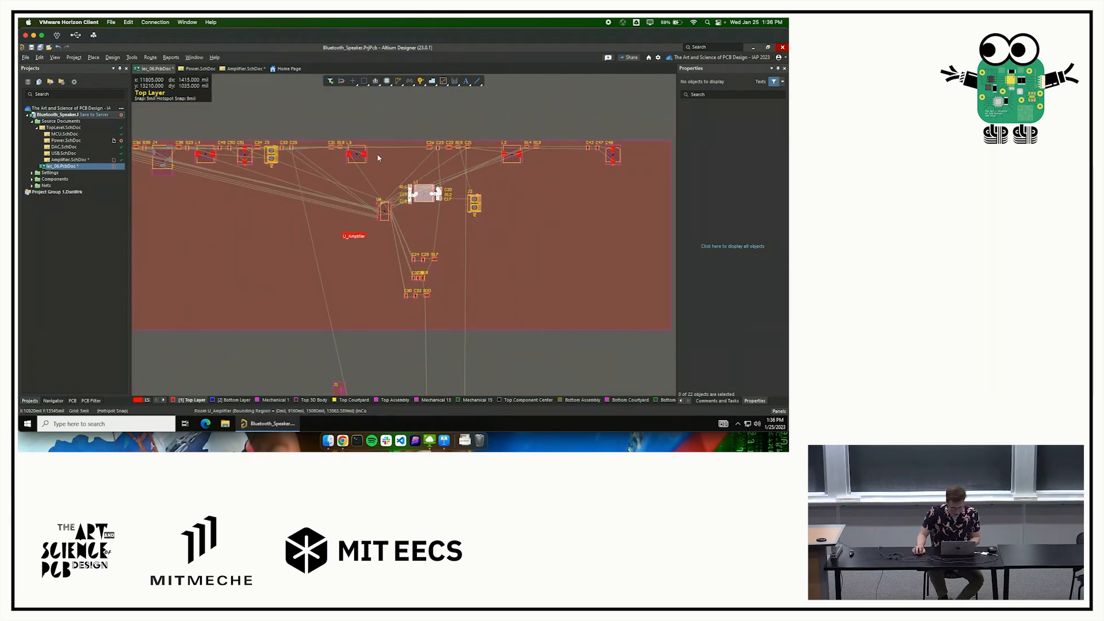
{"action": "left_click", "coordinate": [476, 243]}
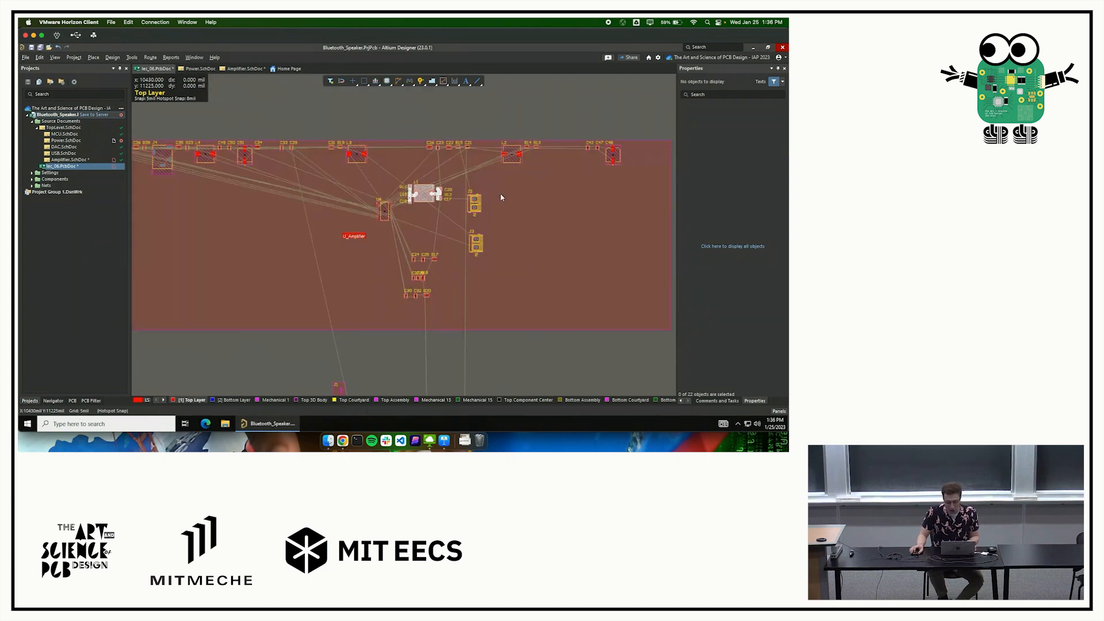
Examine the placement of L1's filter group and connectors J2 and J3 around U6, and the free space on U6's opposite side.
{"action": "scroll", "coordinate": [501, 200], "scroll_direction": "up", "scroll_amount": 1, "text": "ctrl"}
{"action": "scroll", "coordinate": [475, 210], "scroll_direction": "up", "scroll_amount": 1, "text": "ctrl"}
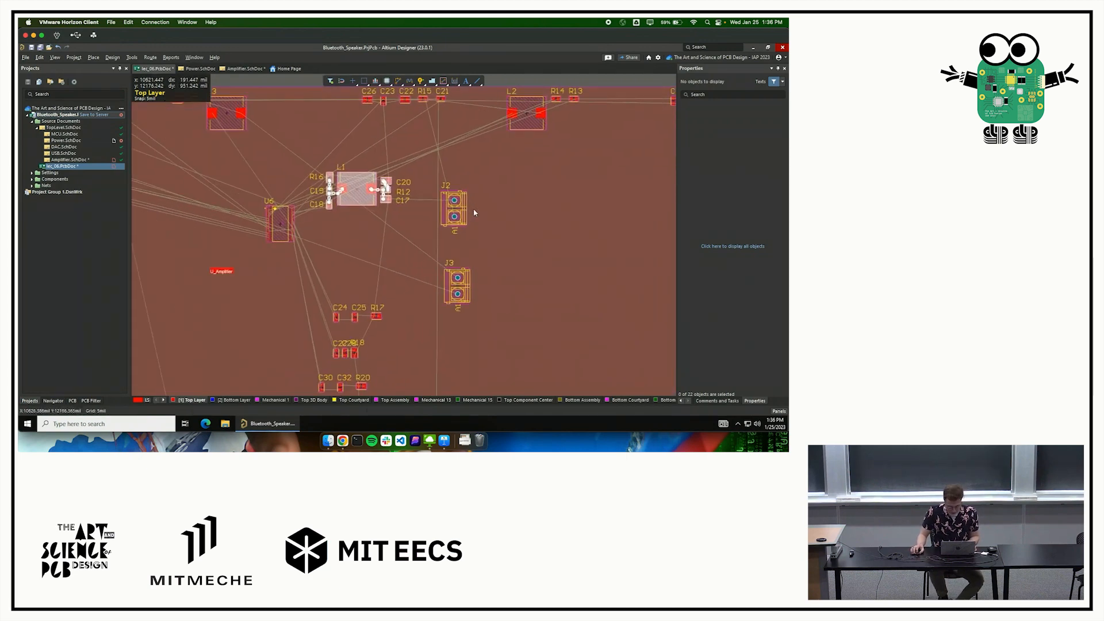
{"action": "scroll", "coordinate": [475, 213], "scroll_direction": "up", "scroll_amount": 1, "text": "ctrl"}
{"action": "scroll", "coordinate": [466, 219], "scroll_direction": "up", "scroll_amount": 2, "text": "ctrl"}
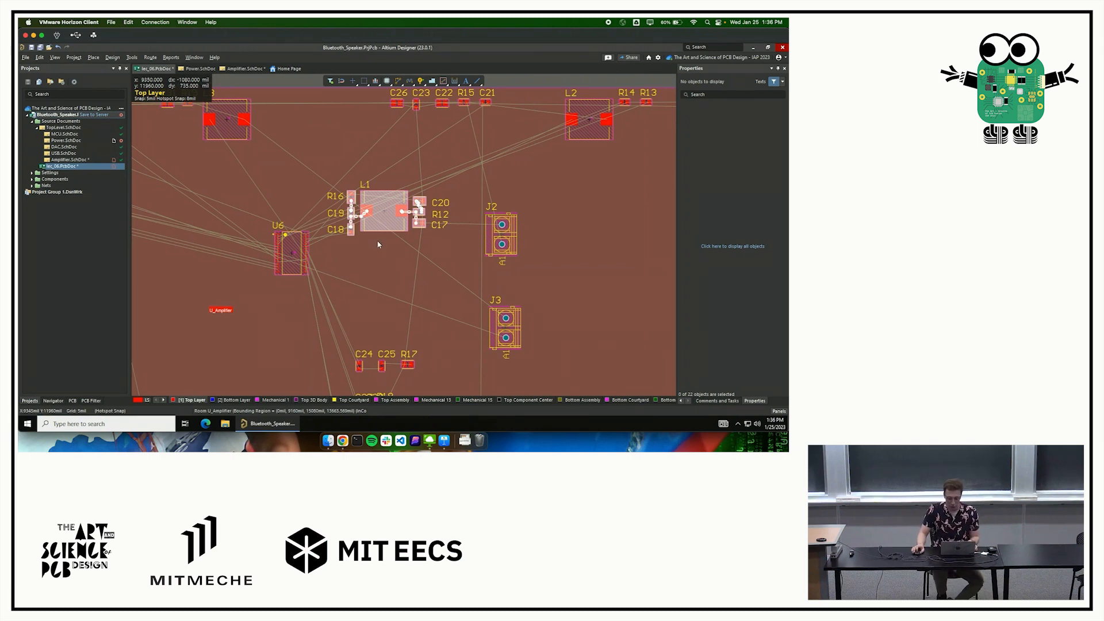
{"action": "scroll", "coordinate": [401, 261], "scroll_direction": "down", "scroll_amount": 5, "text": "ctrl"}
{"action": "right_click_drag", "start_coordinate": [428, 240], "coordinate": [430, 239]}
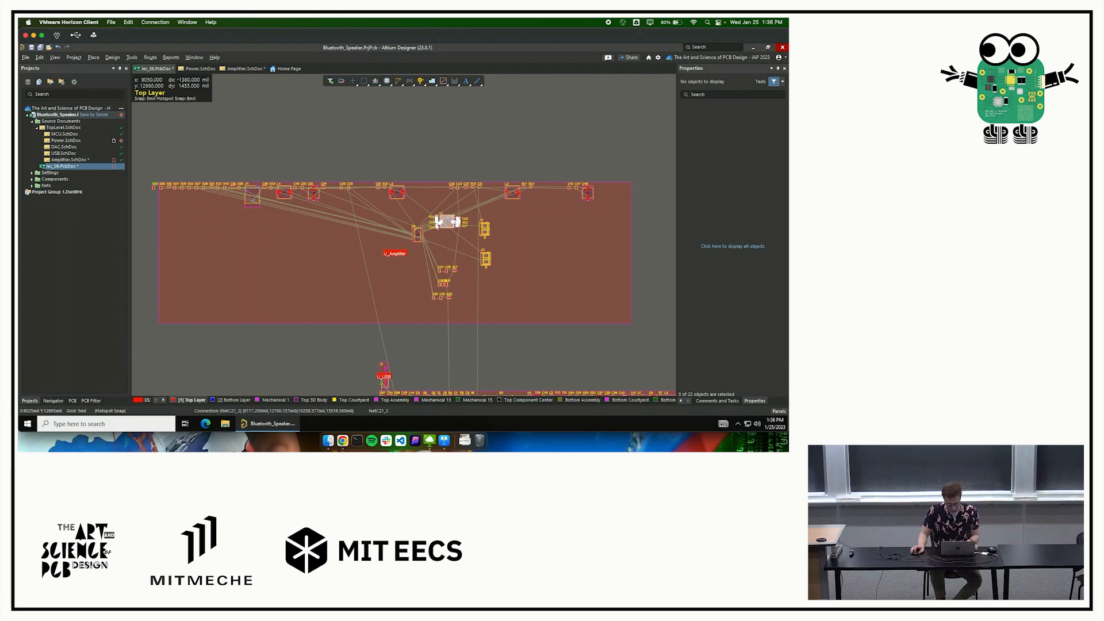
{"action": "scroll", "coordinate": [448, 225], "scroll_direction": "up", "scroll_amount": 4, "text": "ctrl"}
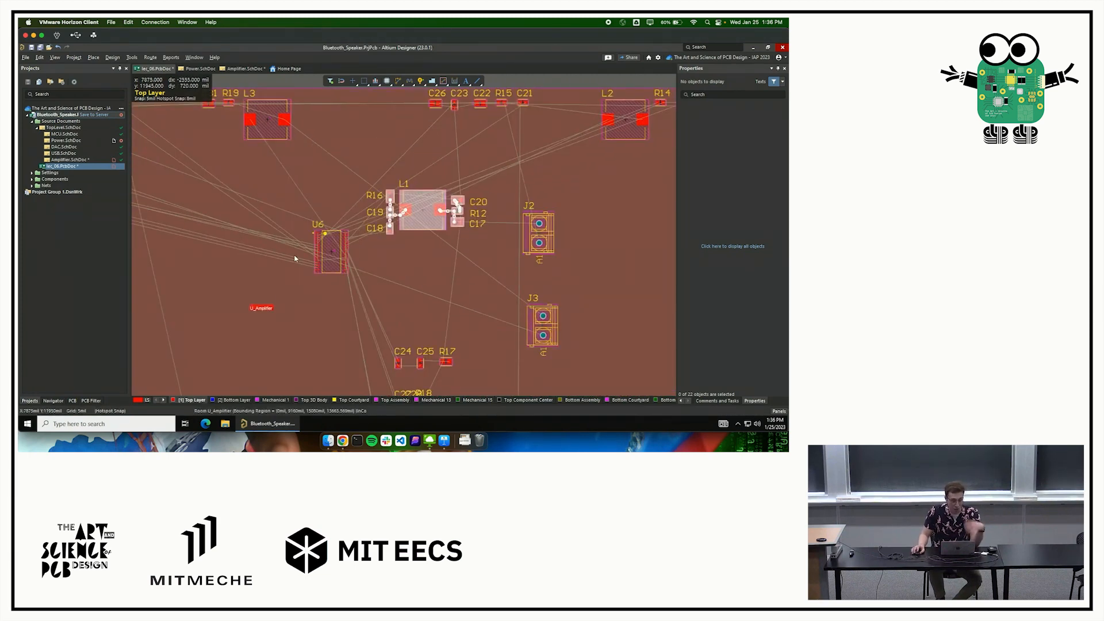
{"action": "right_click_drag", "start_coordinate": [298, 220], "coordinate": [407, 219]}
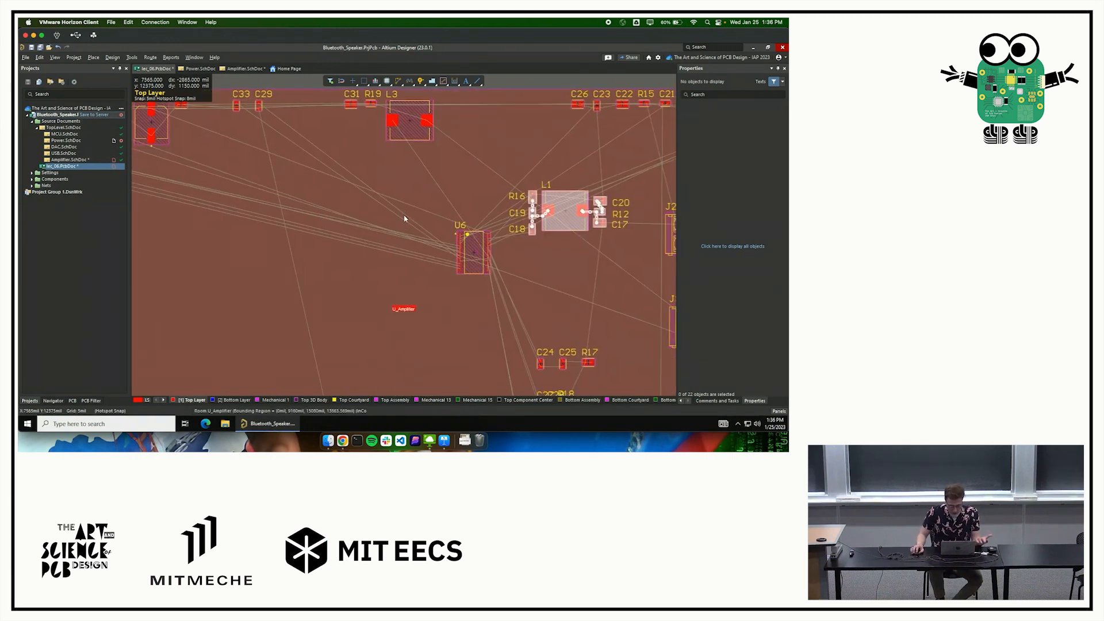
Select the 12 V supply capacitors C42, C47 and C48 together at U6's upper PVCC pins in the amplifier schematic.
{"action": "left_click", "coordinate": [244, 68]}
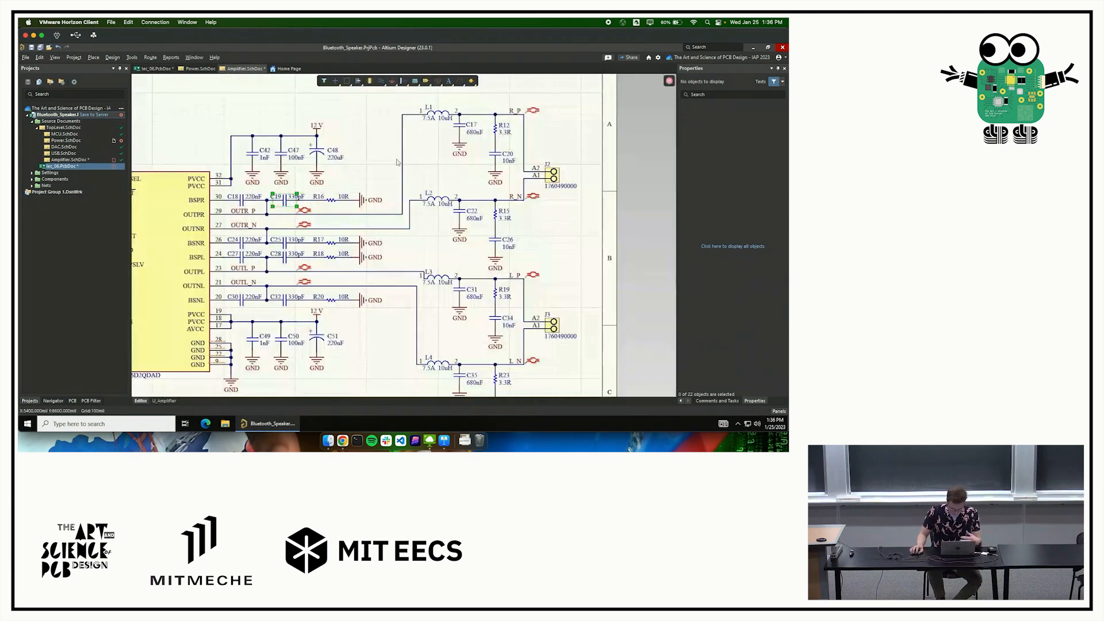
{"action": "right_click_drag", "start_coordinate": [299, 138], "coordinate": [466, 141]}
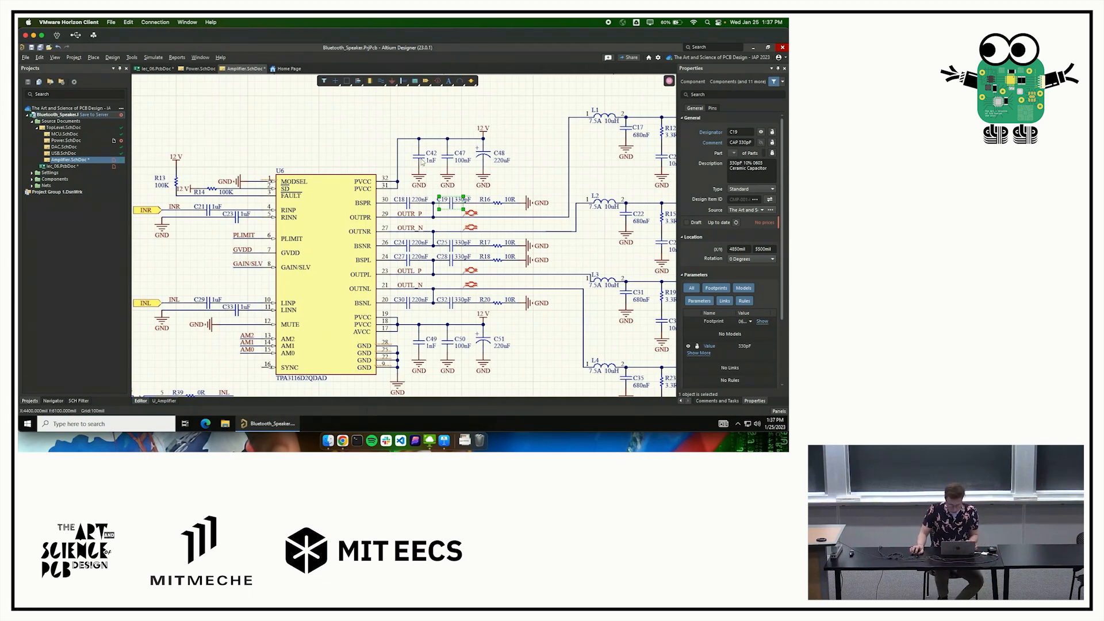
{"action": "right_click_drag", "start_coordinate": [504, 218], "coordinate": [507, 227]}
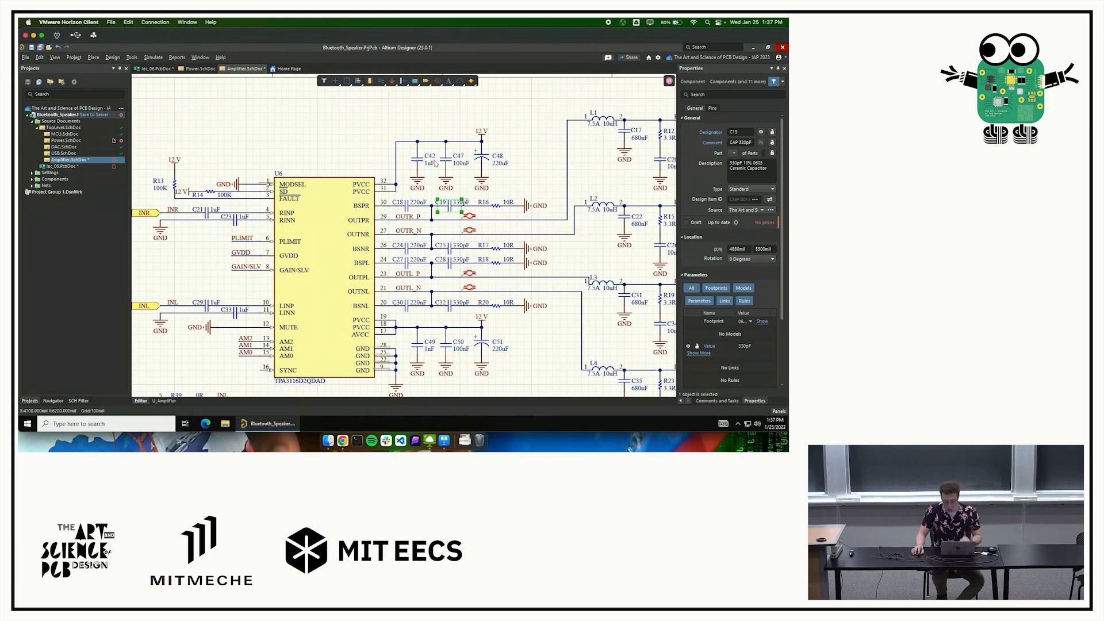
{"action": "left_click", "coordinate": [418, 162]}
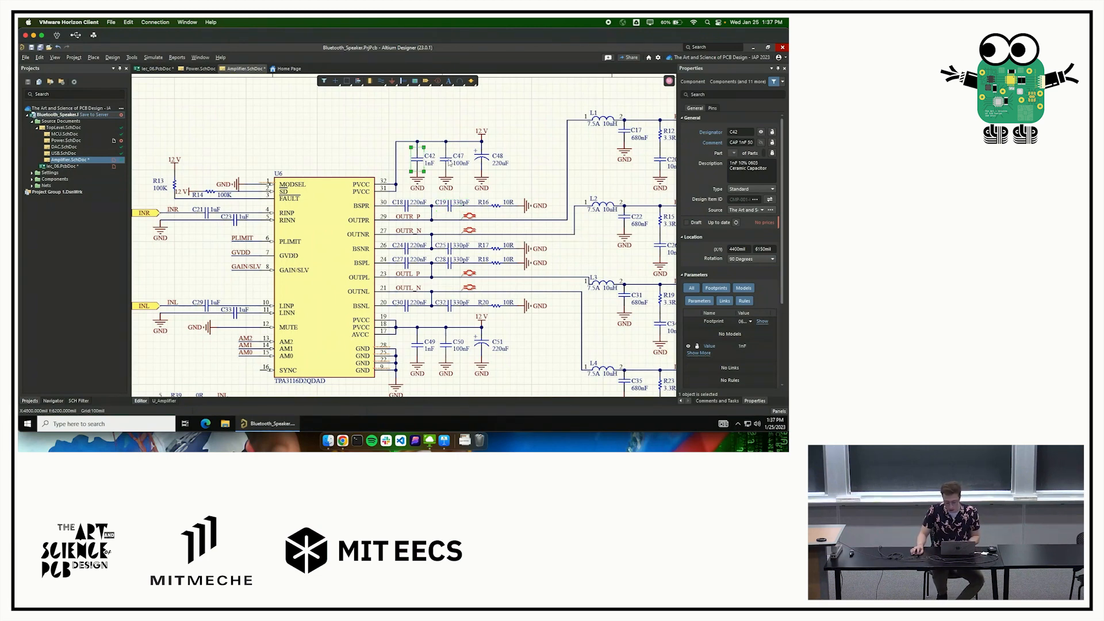
{"action": "left_click", "coordinate": [448, 160], "text": "shift"}
{"action": "left_click", "coordinate": [482, 158], "text": "shift"}
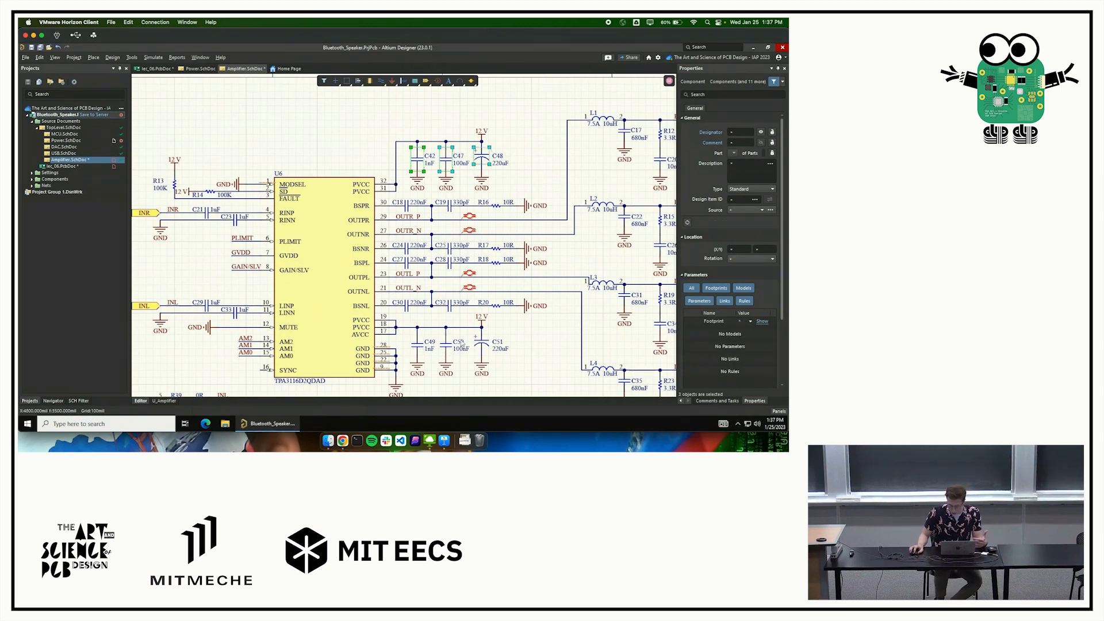
Return to the board layout, clear the current selection and jump to component C42.
{"action": "left_click", "coordinate": [158, 71]}
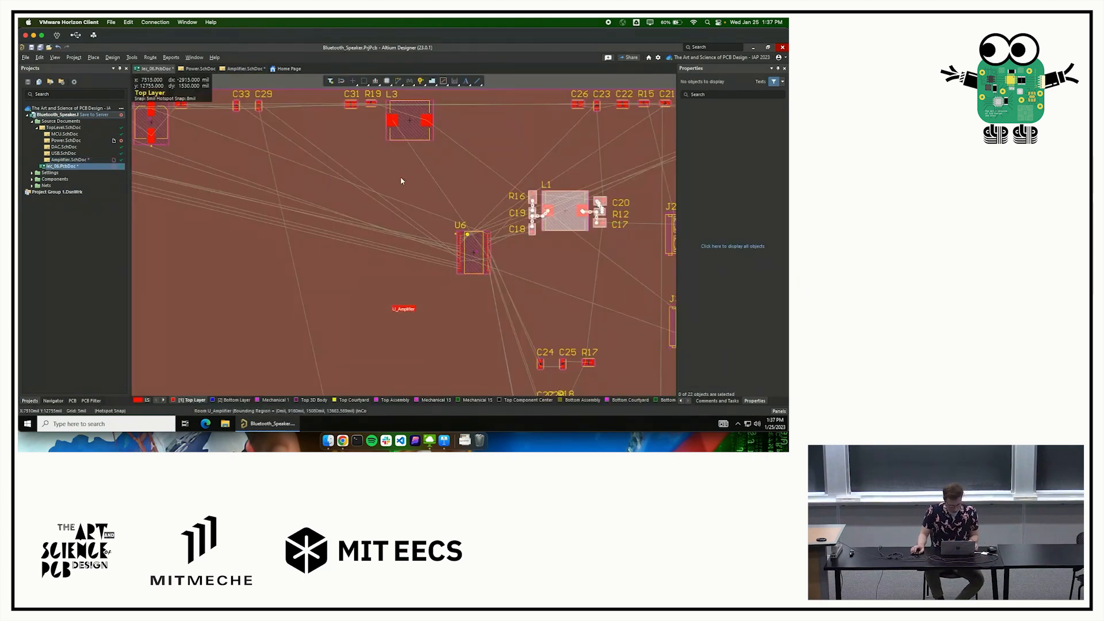
{"action": "scroll", "coordinate": [401, 195], "scroll_direction": "down", "scroll_amount": 5, "text": "ctrl"}
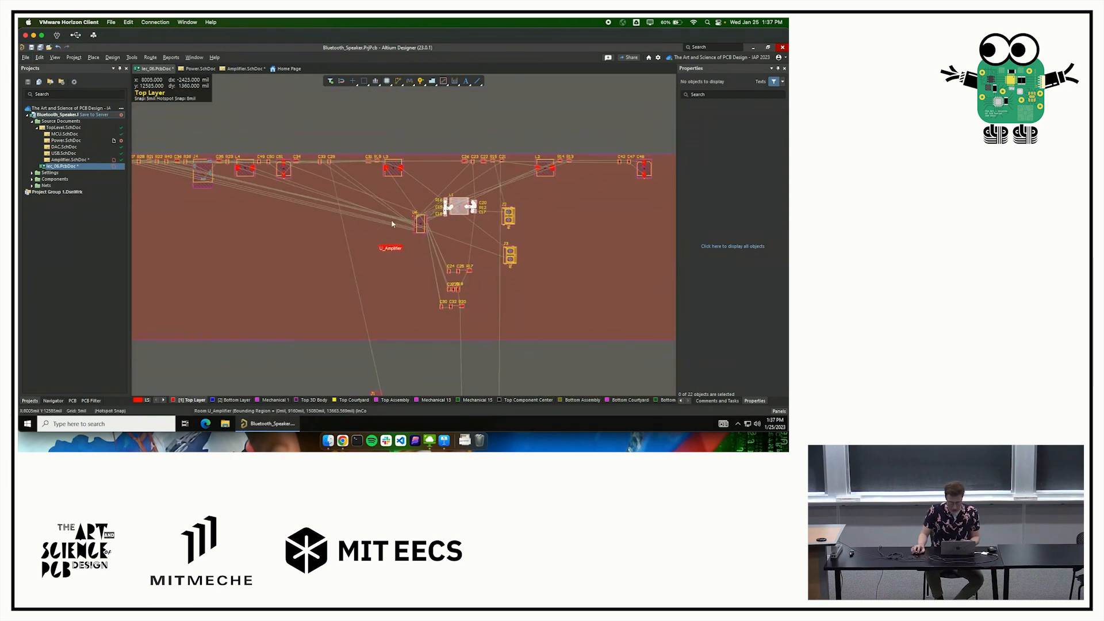
{"action": "left_click", "coordinate": [371, 165]}
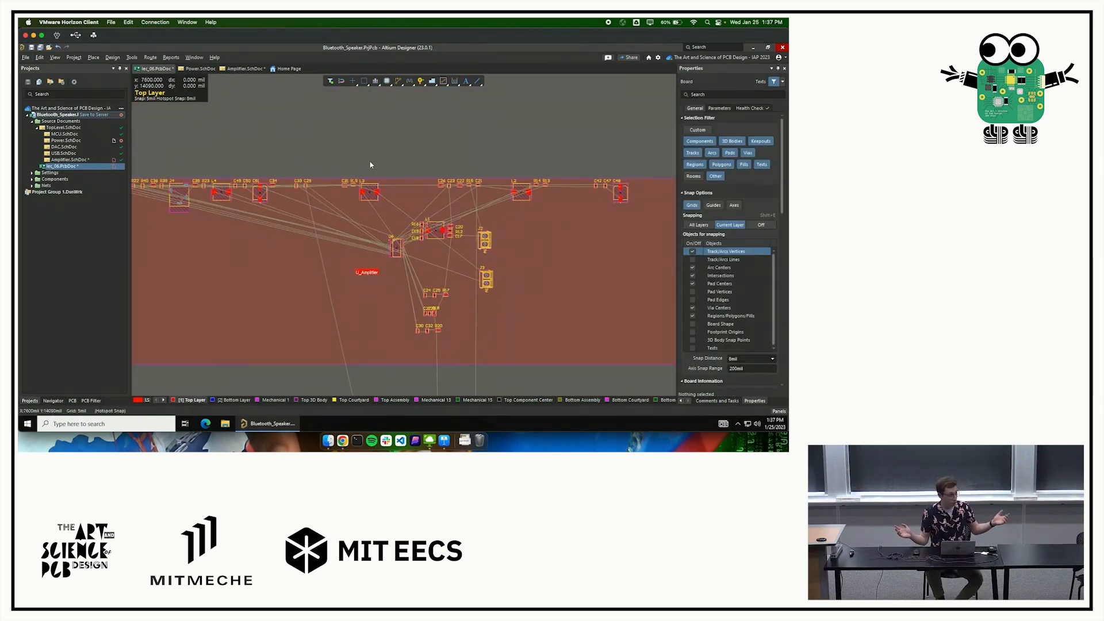
{"action": "type", "text": "jc"}
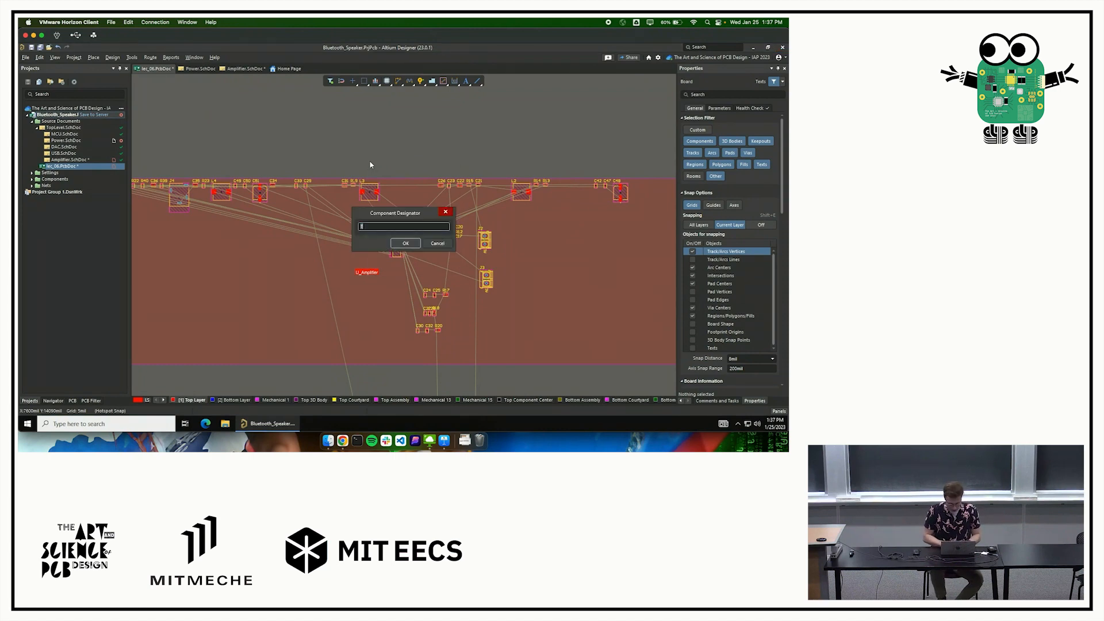
{"action": "type", "text": "C42"}
{"action": "key", "text": "Return"}
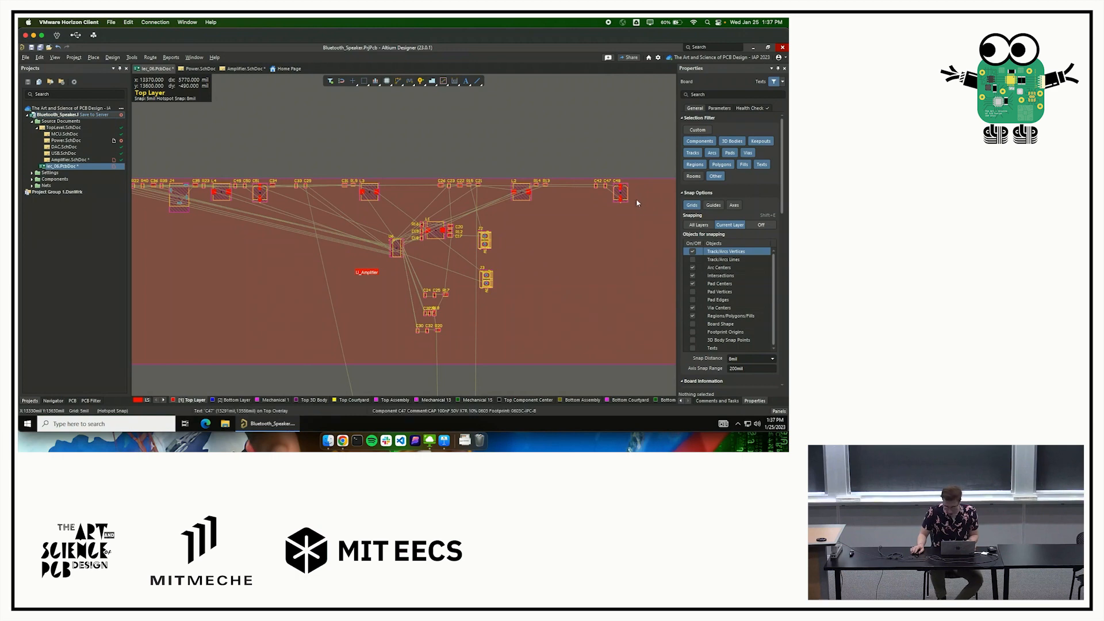
Select C42, C47 and C48 on the board and move them together close to U6 and L1.
{"action": "scroll", "coordinate": [627, 201], "scroll_direction": "up", "scroll_amount": 6, "text": "ctrl"}
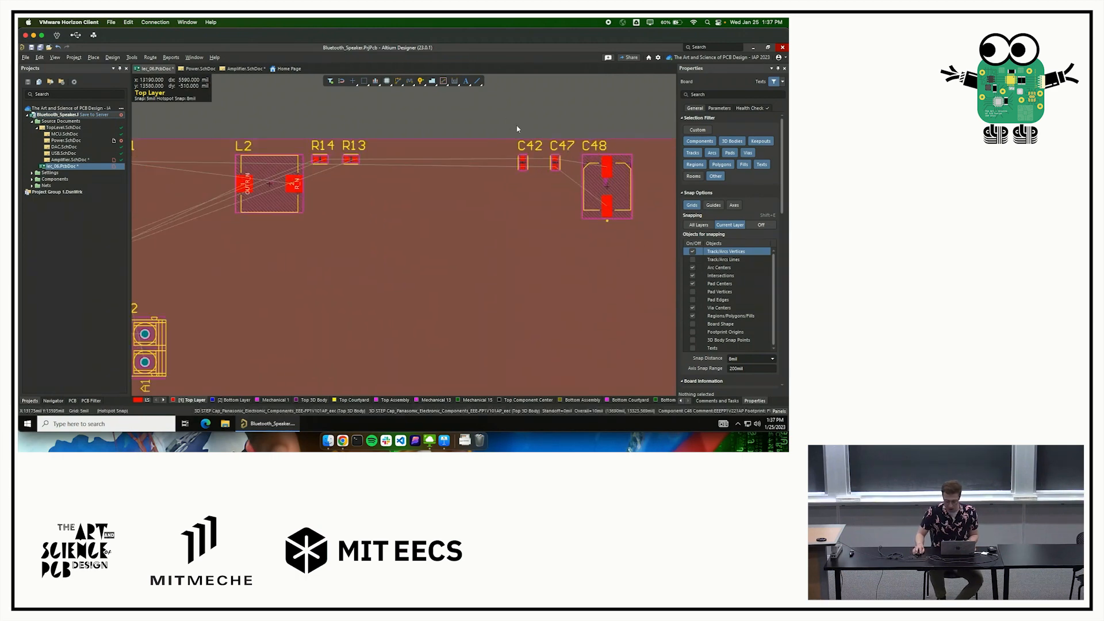
{"action": "left_click_drag", "start_coordinate": [476, 104], "coordinate": [644, 237]}
{"action": "scroll", "coordinate": [468, 244], "scroll_direction": "down", "scroll_amount": 5, "text": "ctrl"}
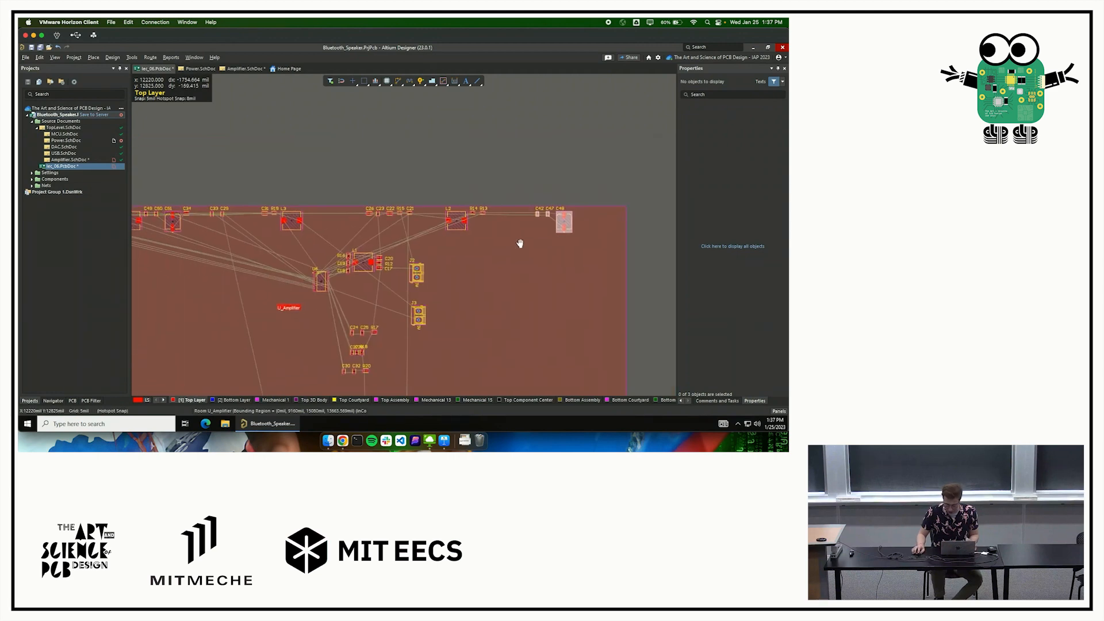
{"action": "left_click_drag", "start_coordinate": [572, 219], "coordinate": [350, 255]}
Rotate the C42, C47 and C48 group by 180 degrees and place it just above U6, with C42 nearest C19.
{"action": "scroll", "coordinate": [349, 255], "scroll_direction": "up", "scroll_amount": 2}
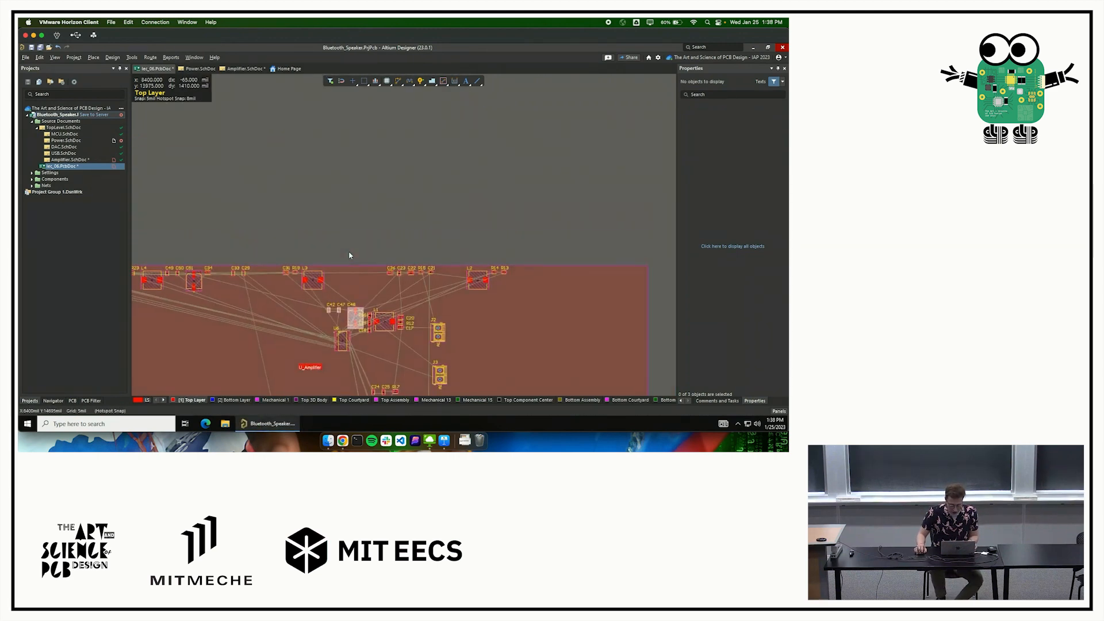
{"action": "scroll", "coordinate": [350, 259], "scroll_direction": "up", "scroll_amount": 4}
{"action": "scroll", "coordinate": [351, 259], "scroll_direction": "down", "scroll_amount": 8}
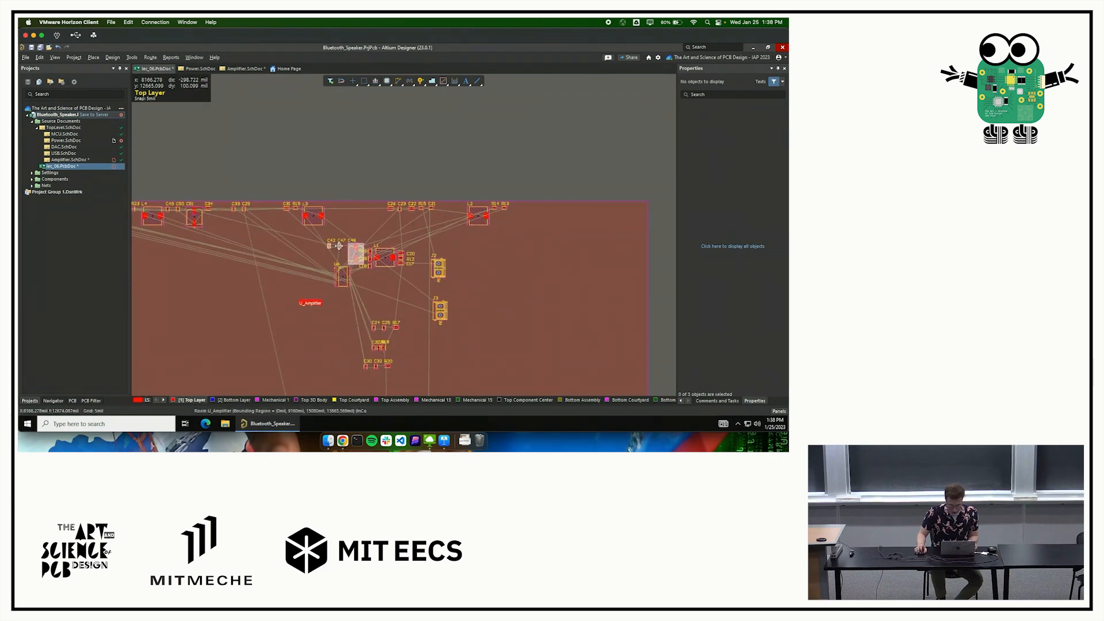
{"action": "scroll", "coordinate": [339, 245], "scroll_direction": "up", "scroll_amount": 6, "text": "ctrl"}
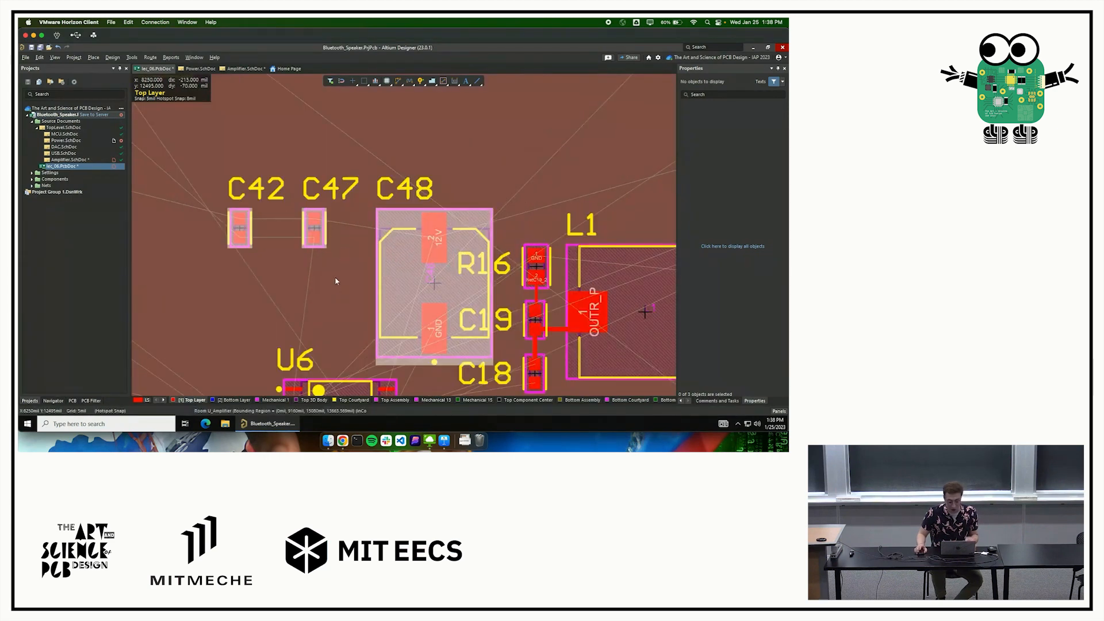
{"action": "scroll", "coordinate": [385, 244], "scroll_direction": "down", "scroll_amount": 3}
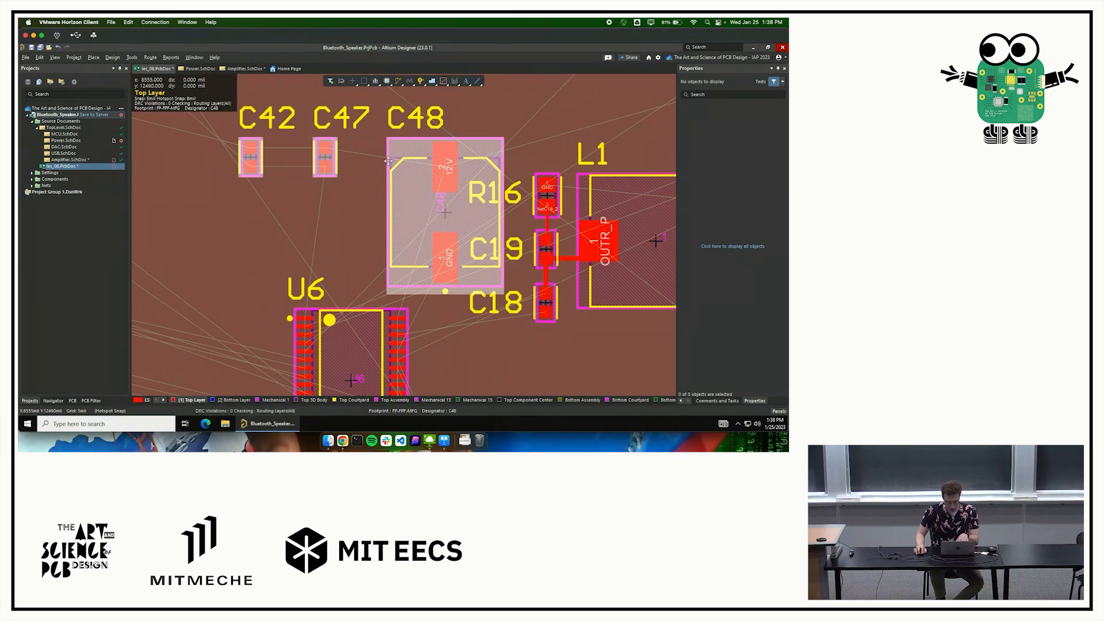
{"action": "left_click_drag", "start_coordinate": [388, 161], "coordinate": [410, 185]}
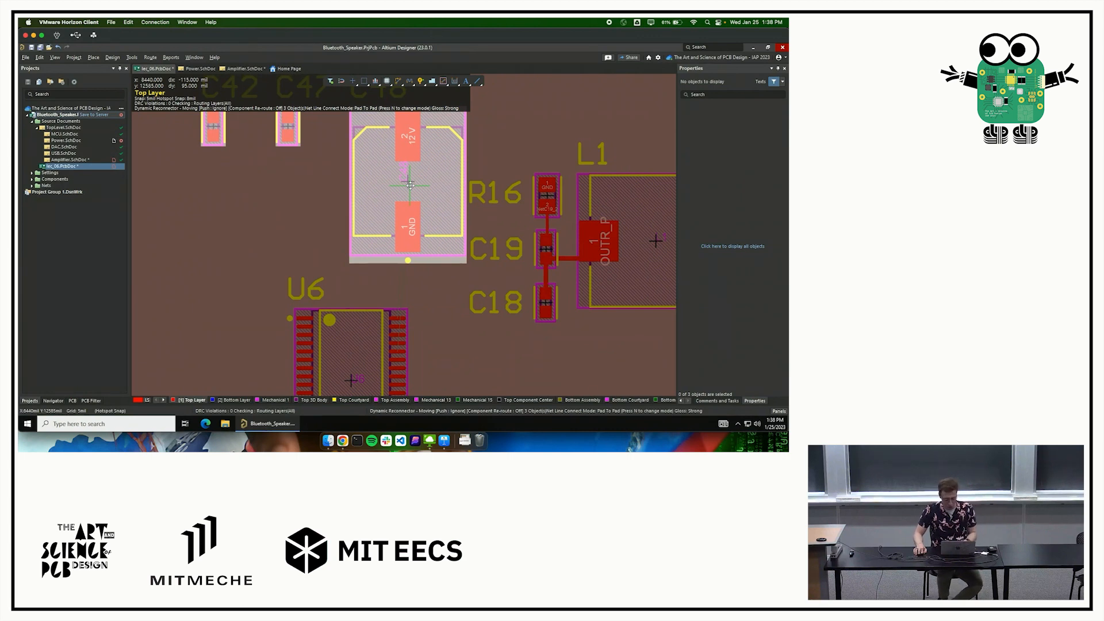
{"action": "left_click_drag", "start_coordinate": [410, 184], "coordinate": [251, 187]}
{"action": "key", "text": "space"}
{"action": "key", "text": "space"}
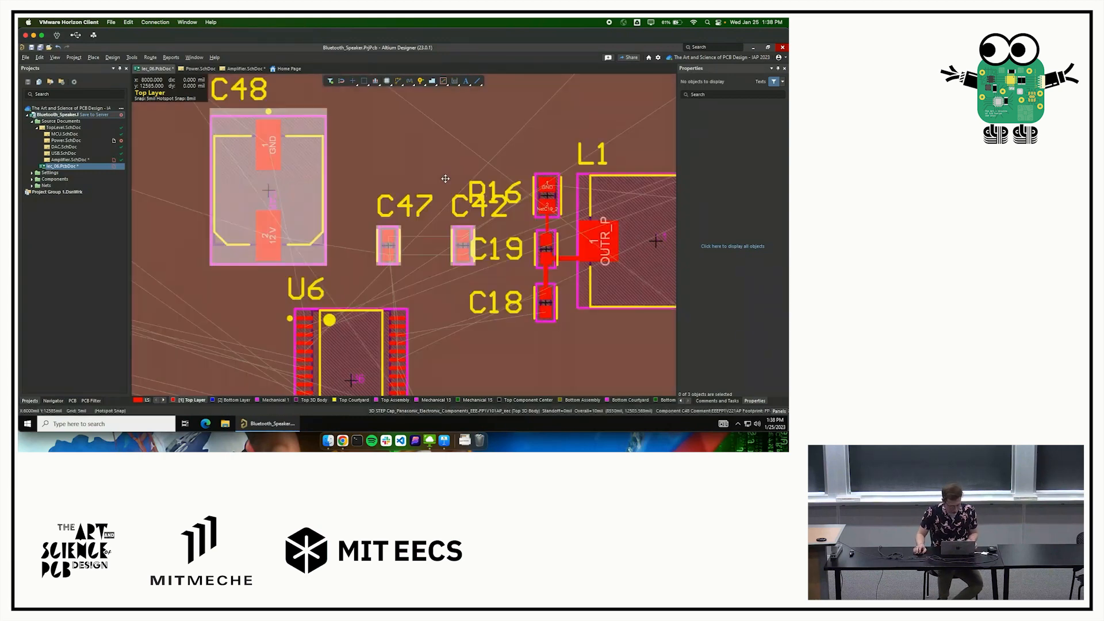
Examine supply capacitors C49, C50 and C51 at U6's lower PVCC pins in the amplifier schematic and return to the board layout.
{"action": "scroll", "coordinate": [457, 202], "scroll_direction": "down", "scroll_amount": 6, "text": "ctrl"}
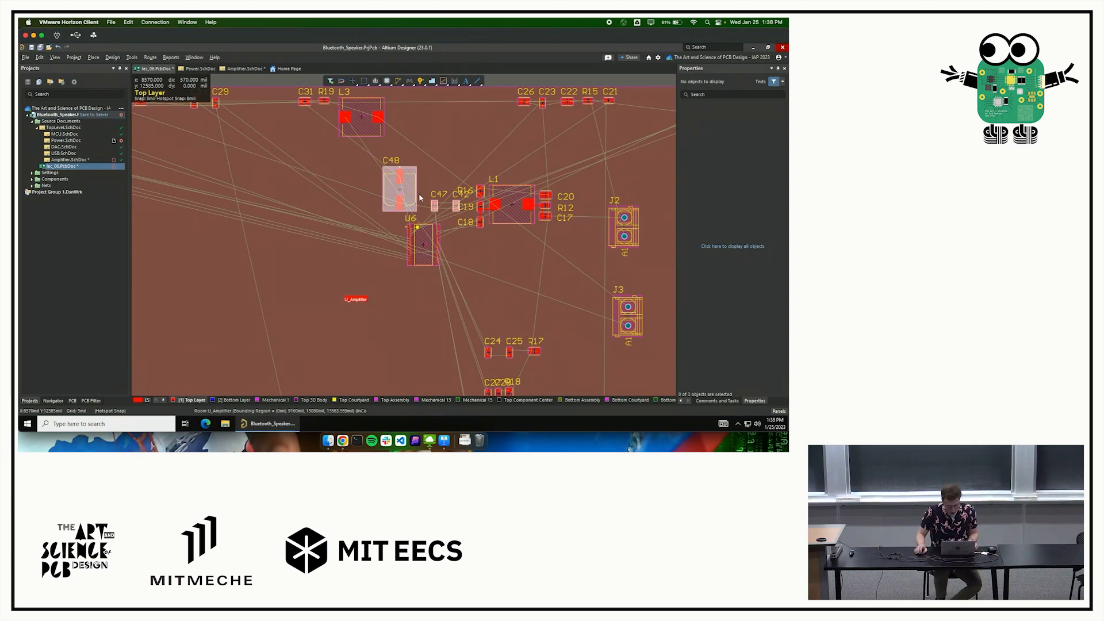
{"action": "scroll", "coordinate": [420, 197], "scroll_direction": "down", "scroll_amount": 3, "text": "ctrl"}
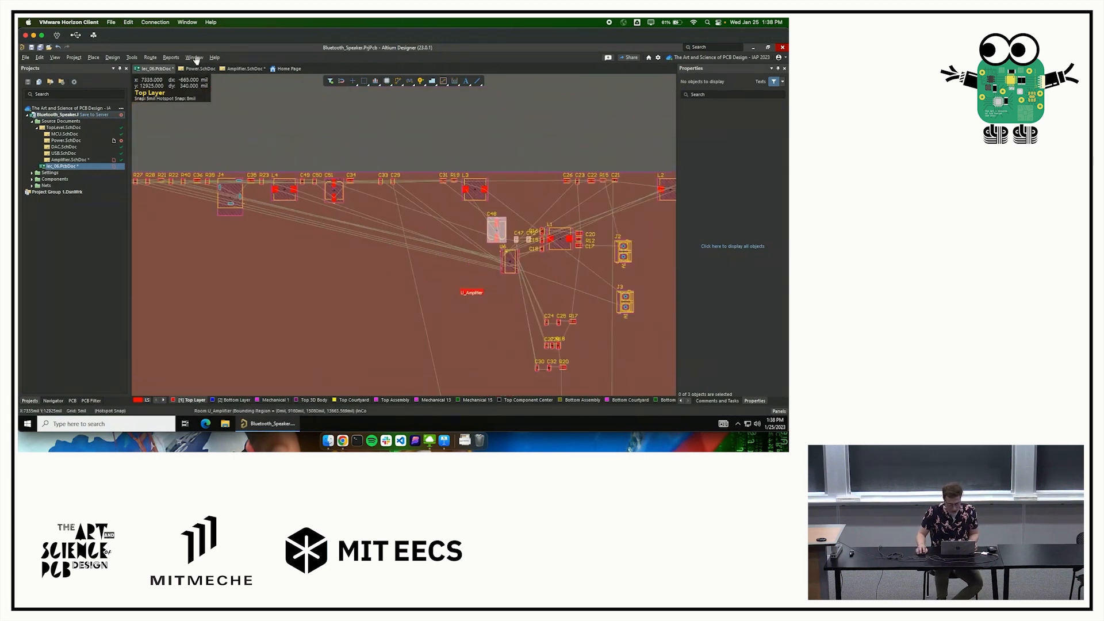
{"action": "left_click", "coordinate": [243, 68]}
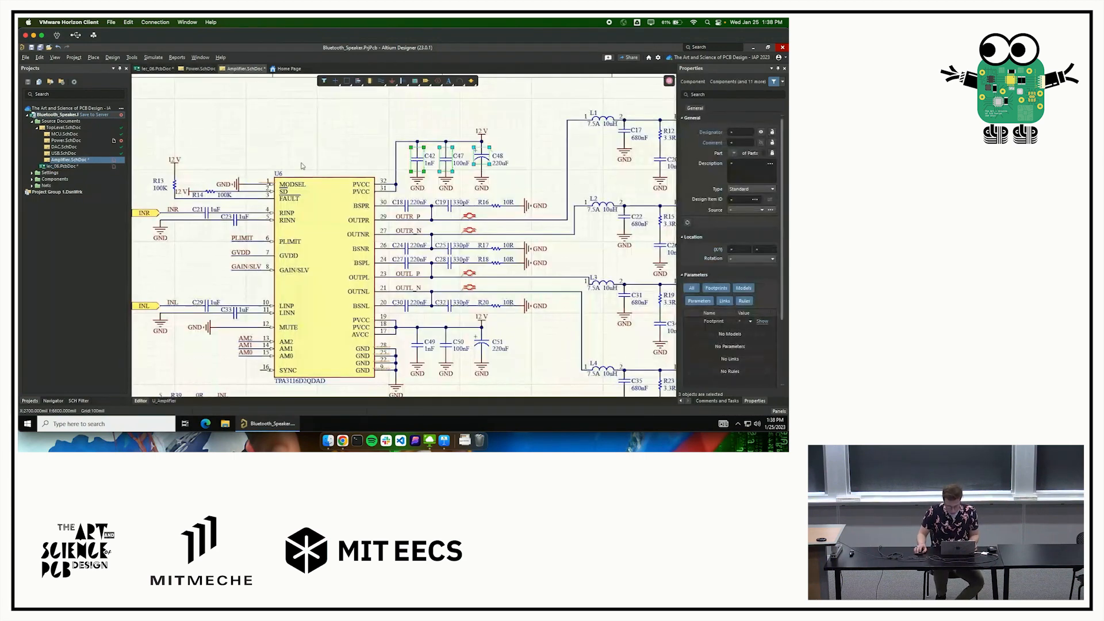
{"action": "right_click_drag", "start_coordinate": [391, 312], "coordinate": [384, 281]}
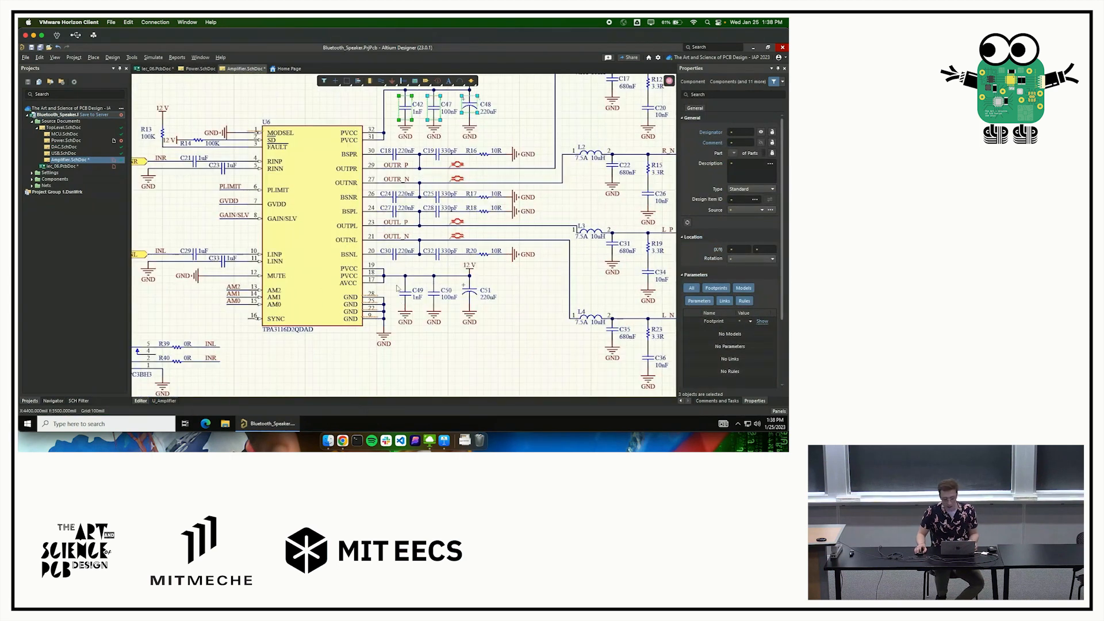
{"action": "scroll", "coordinate": [396, 289], "scroll_direction": "up", "scroll_amount": 2, "text": "ctrl"}
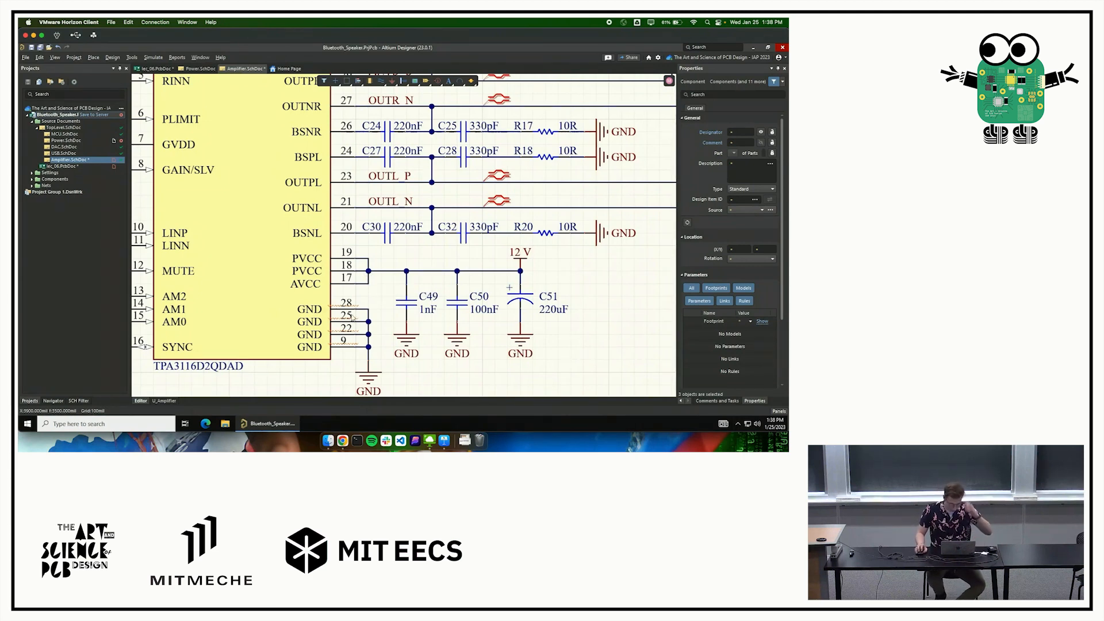
{"action": "left_click", "coordinate": [157, 68]}
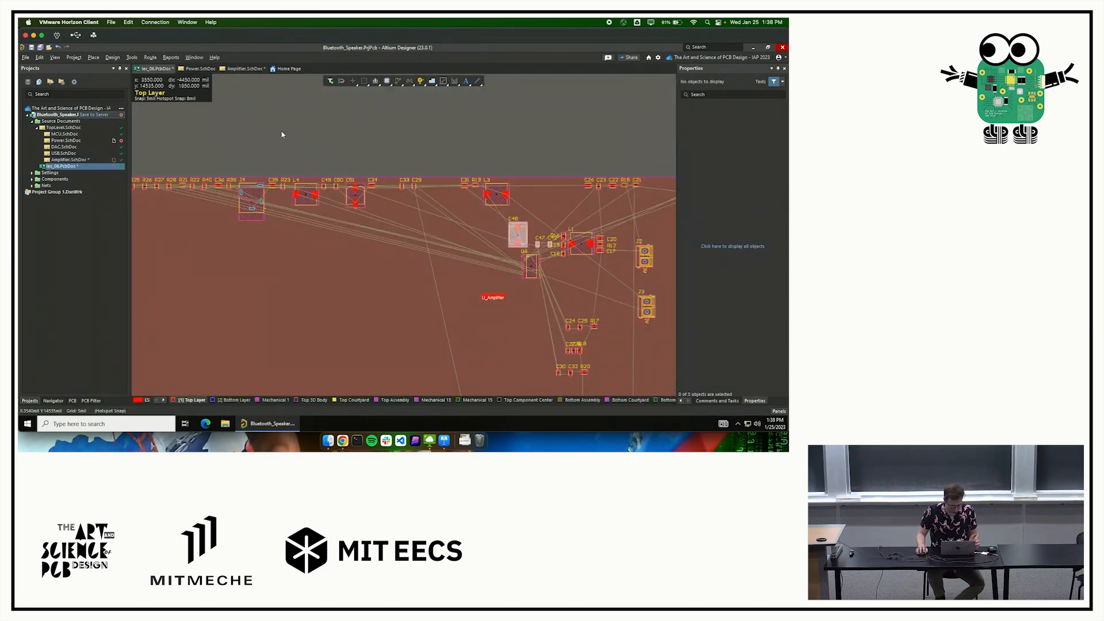
Recheck the lower supply capacitors in the amplifier schematic, then return to the board layout and jump to component C51.
{"action": "left_click", "coordinate": [242, 68]}
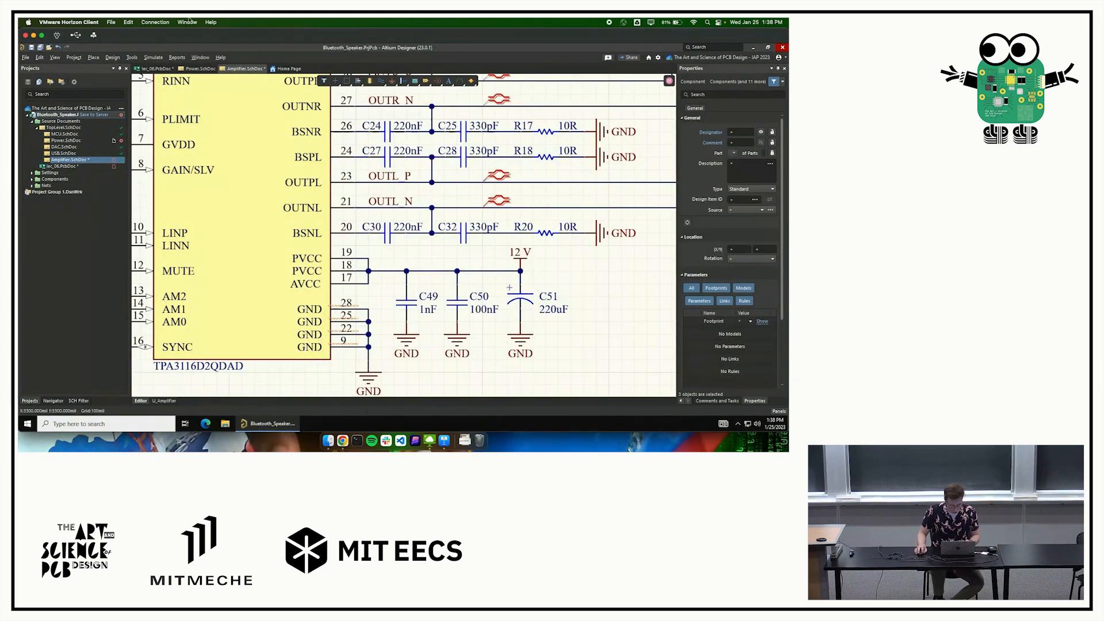
{"action": "left_click", "coordinate": [155, 69]}
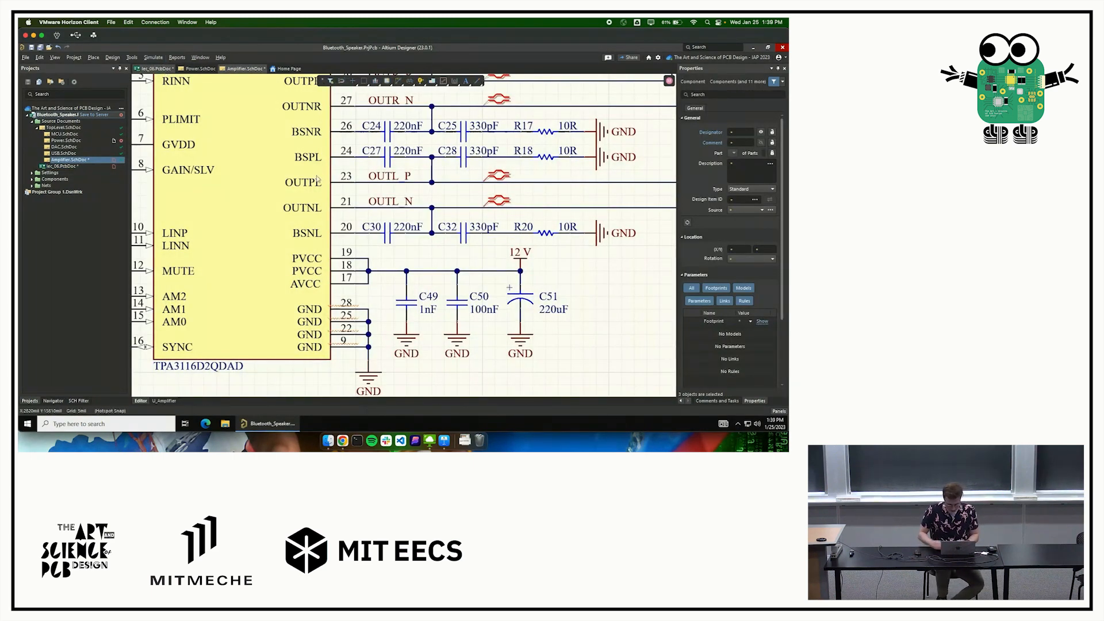
{"action": "type", "text": "jcc"}
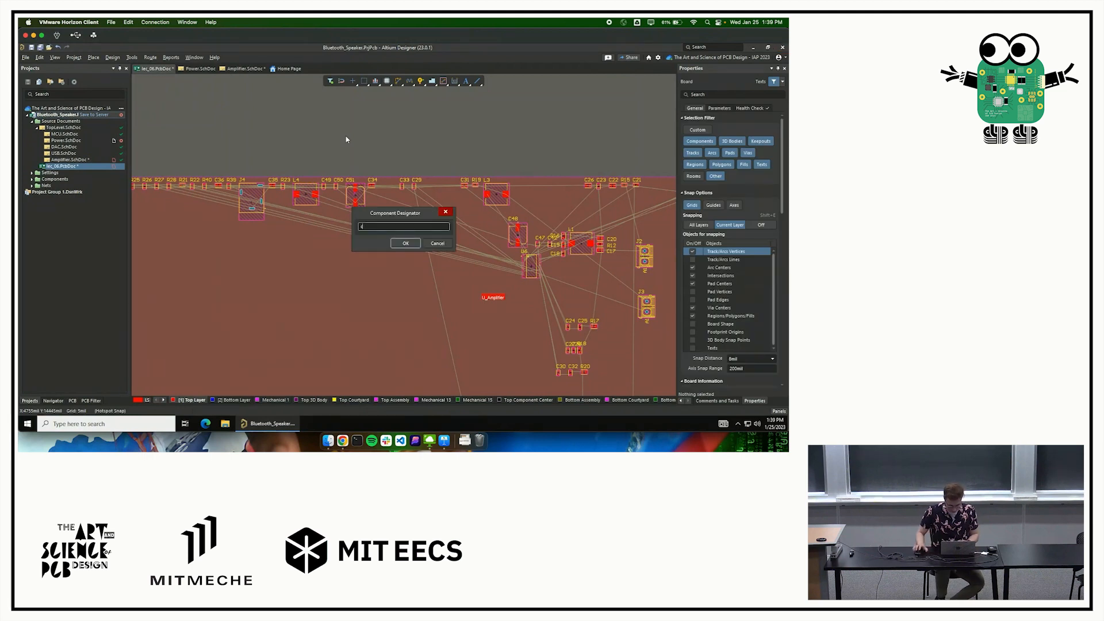
{"action": "type", "text": "51"}
{"action": "key", "text": "Return"}
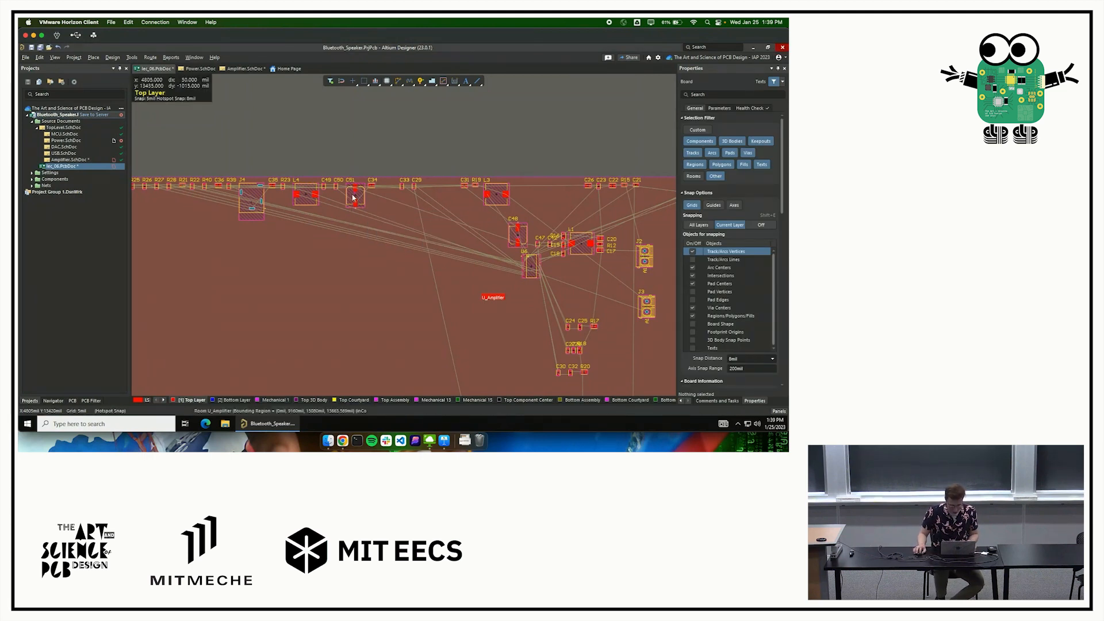
Move C49, C50 and C51 together from the row of unplaced parts to just below U6.
{"action": "scroll", "coordinate": [356, 198], "scroll_direction": "up", "scroll_amount": 3, "text": "ctrl"}
{"action": "left_click_drag", "start_coordinate": [290, 138], "coordinate": [598, 261]}
{"action": "scroll", "coordinate": [644, 280], "scroll_direction": "up", "scroll_amount": 5}
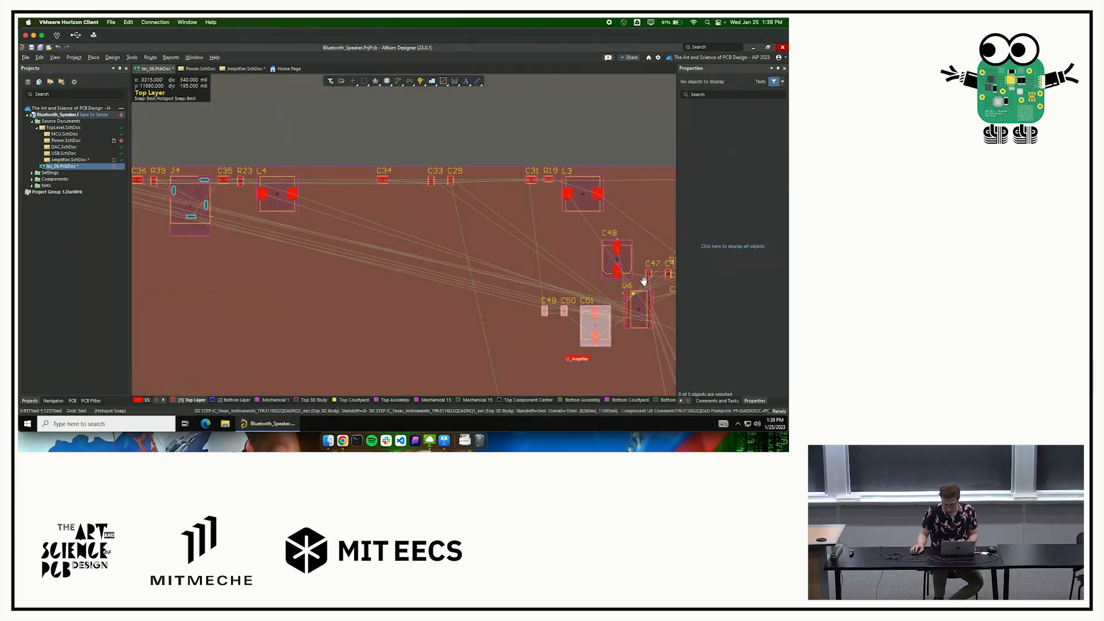
{"action": "right_click_drag", "start_coordinate": [643, 281], "coordinate": [477, 127]}
{"action": "scroll", "coordinate": [517, 253], "scroll_direction": "down", "scroll_amount": 6}
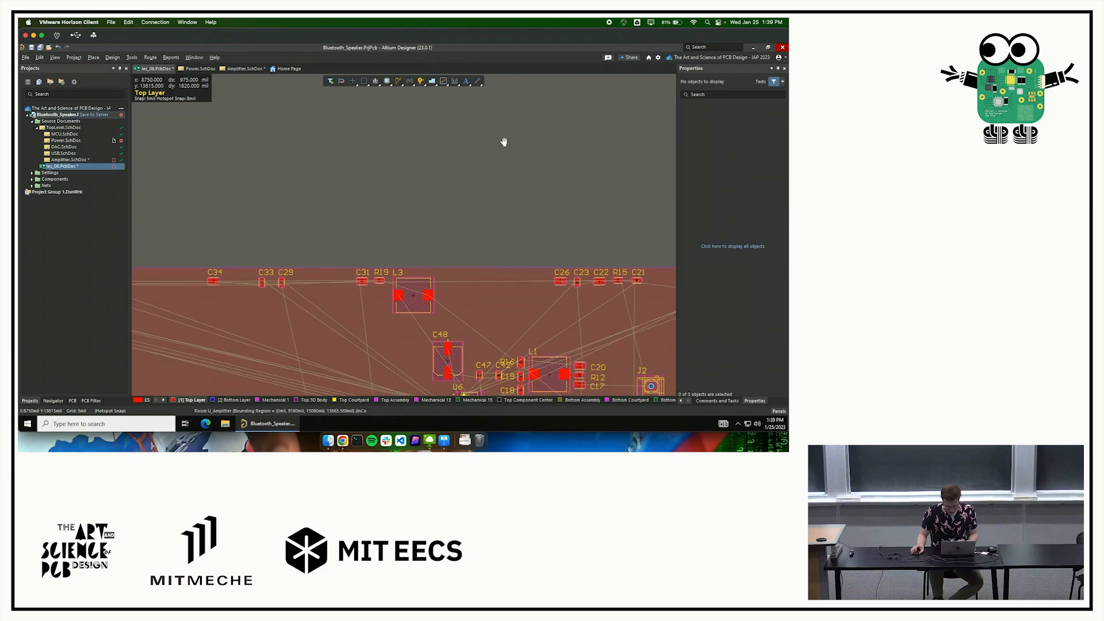
{"action": "scroll", "coordinate": [456, 243], "scroll_direction": "up", "scroll_amount": 5, "text": "ctrl"}
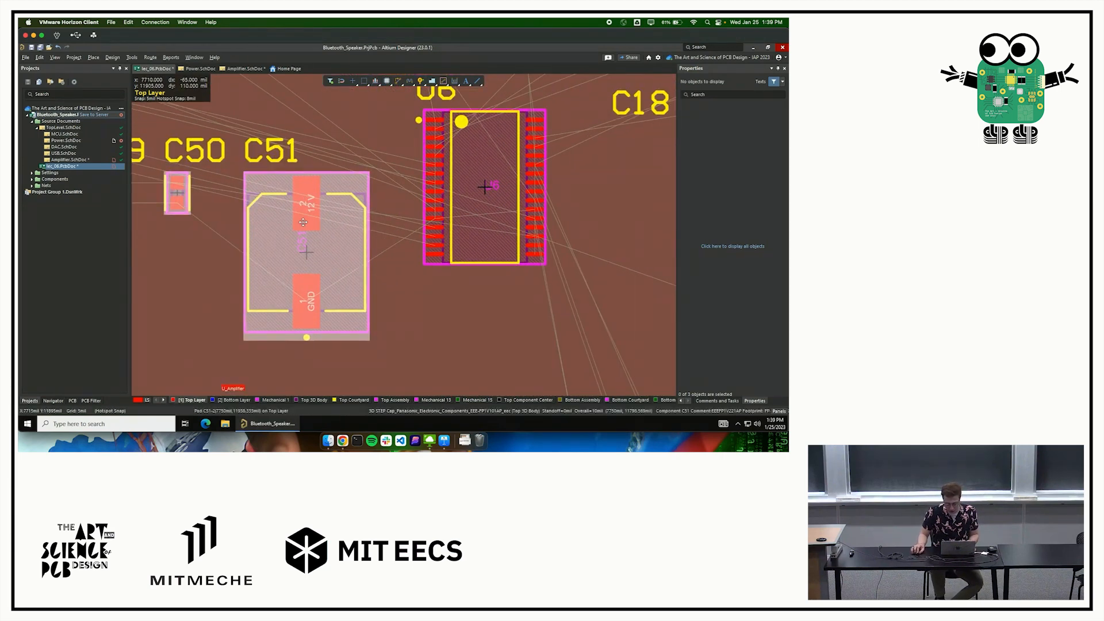
{"action": "left_click_drag", "start_coordinate": [314, 207], "coordinate": [572, 347]}
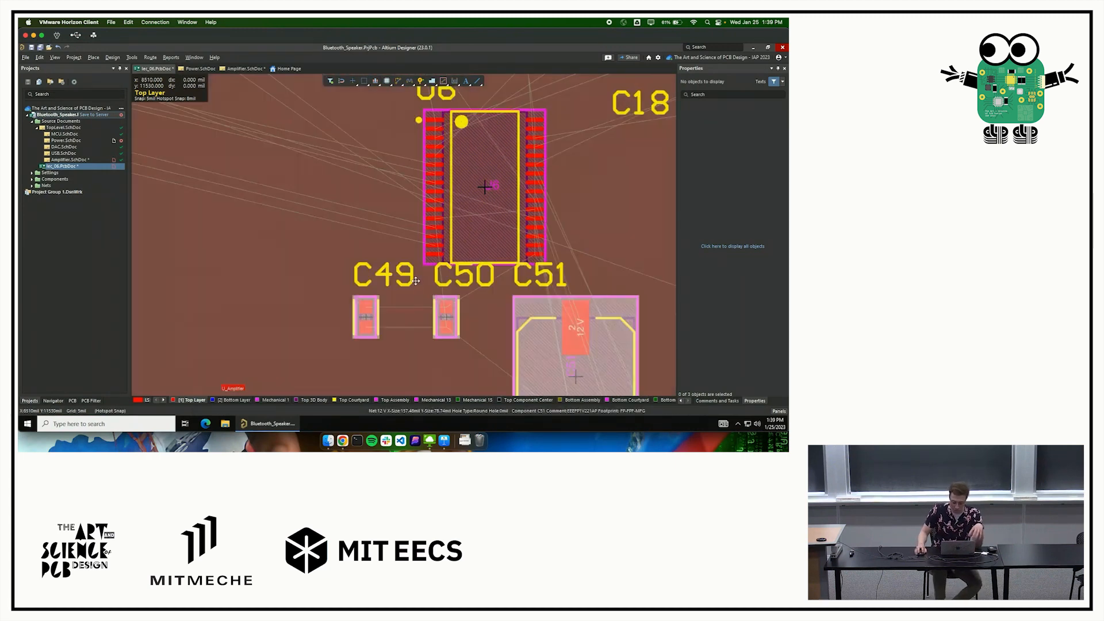
{"action": "left_click", "coordinate": [402, 282]}
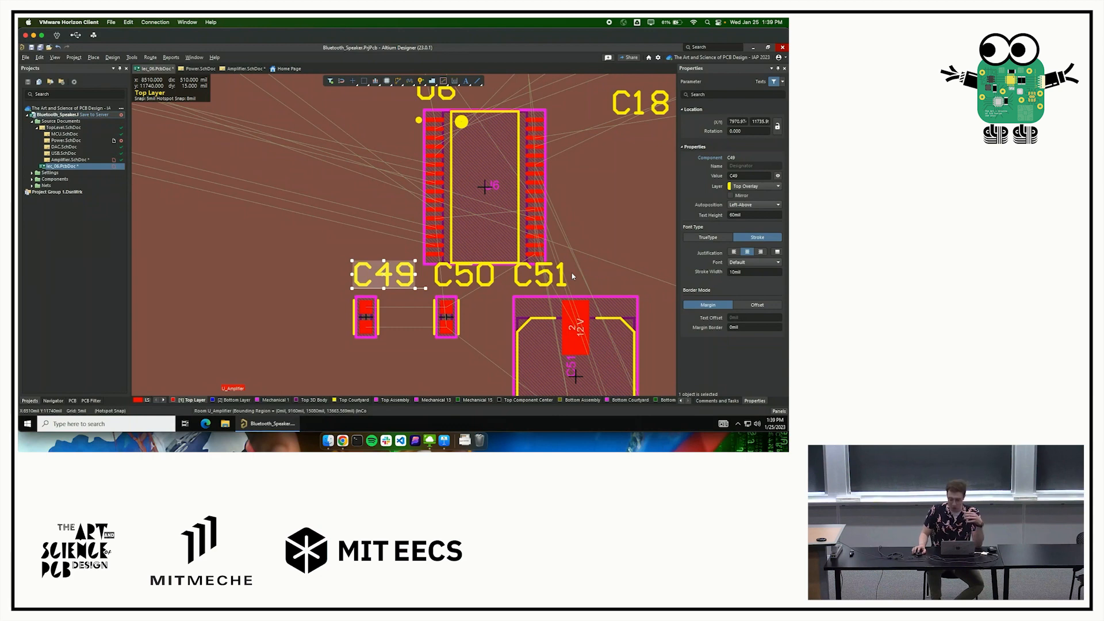
Rotate the C47 designator text to vertical and place it directly above capacitor C47.
{"action": "right_click_drag", "start_coordinate": [536, 229], "coordinate": [469, 200]}
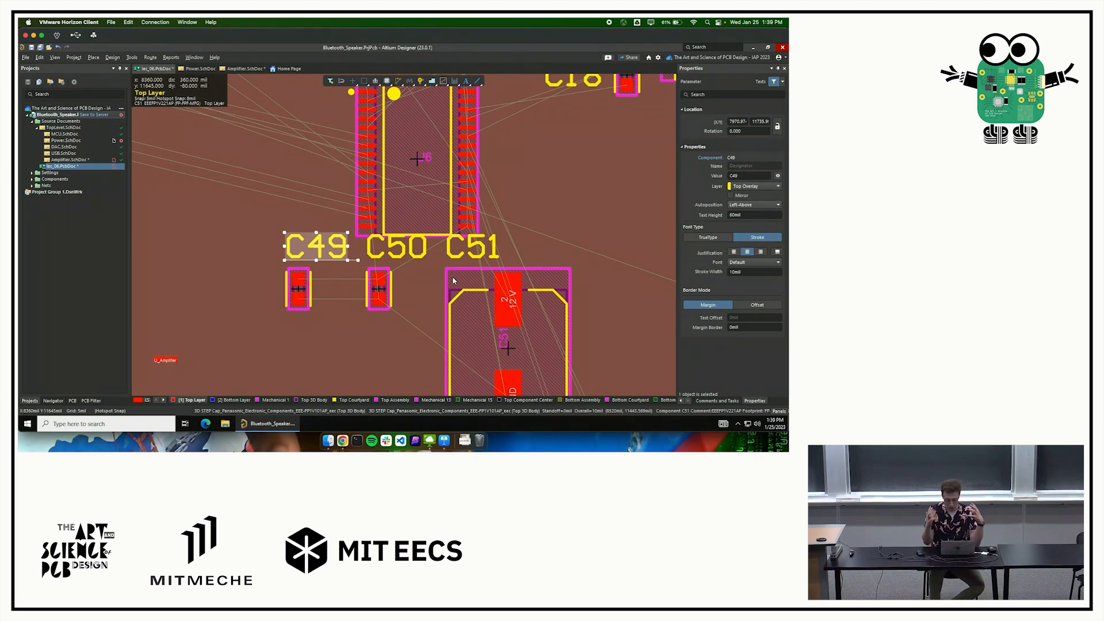
{"action": "scroll", "coordinate": [453, 247], "scroll_direction": "down", "scroll_amount": 5, "text": "ctrl"}
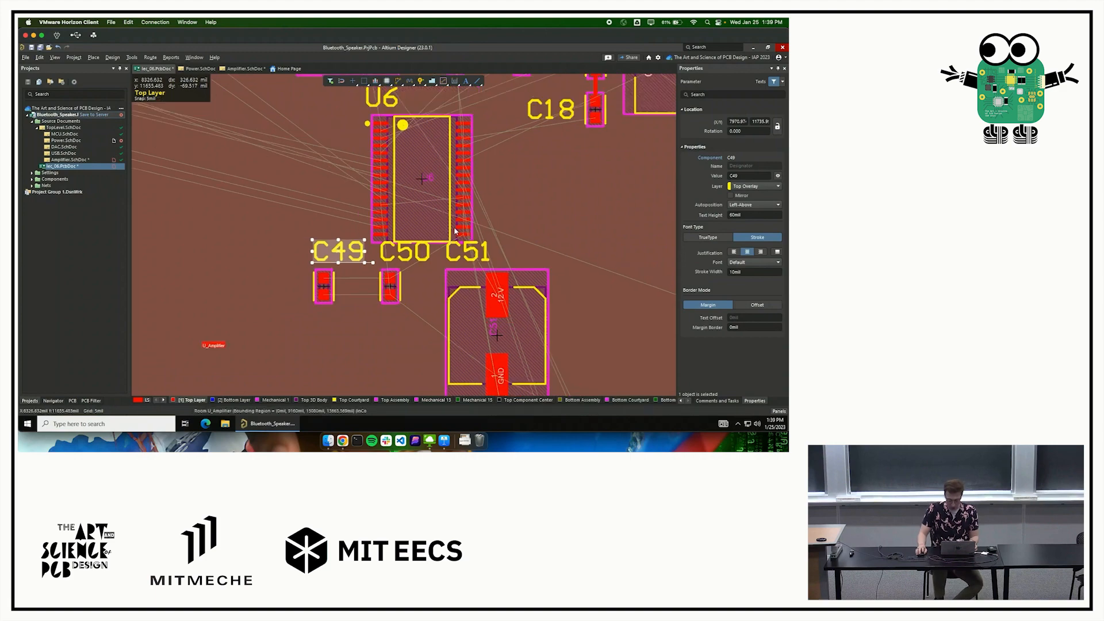
{"action": "right_click_drag", "start_coordinate": [472, 223], "coordinate": [505, 242]}
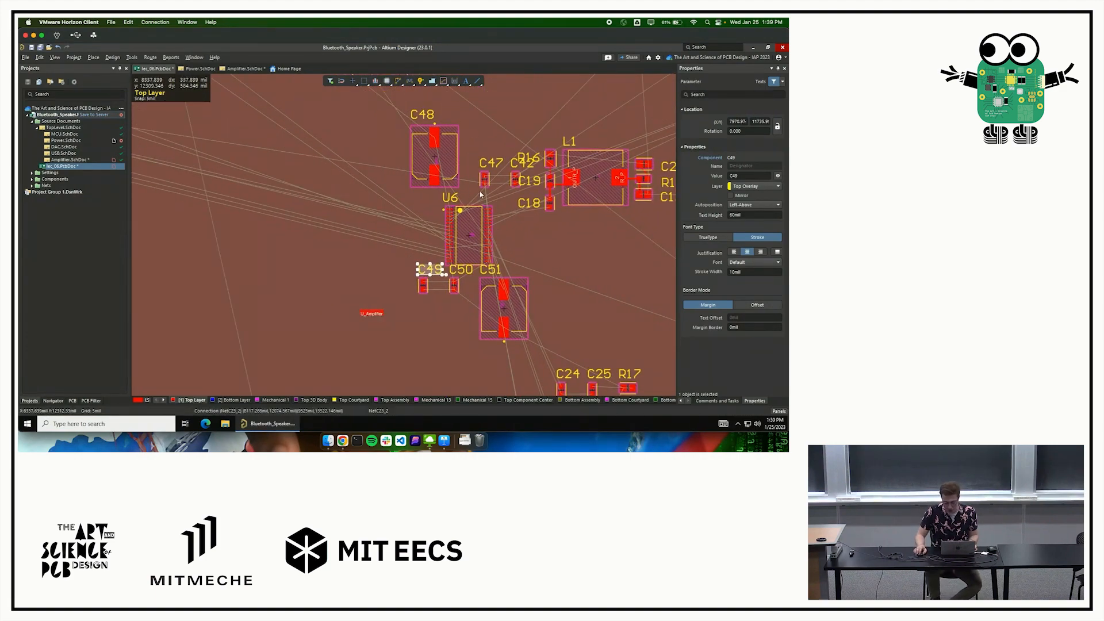
{"action": "scroll", "coordinate": [481, 195], "scroll_direction": "up", "scroll_amount": 4, "text": "ctrl"}
{"action": "scroll", "coordinate": [474, 193], "scroll_direction": "up", "scroll_amount": 2, "text": "ctrl"}
{"action": "right_click_drag", "start_coordinate": [541, 106], "coordinate": [435, 206]}
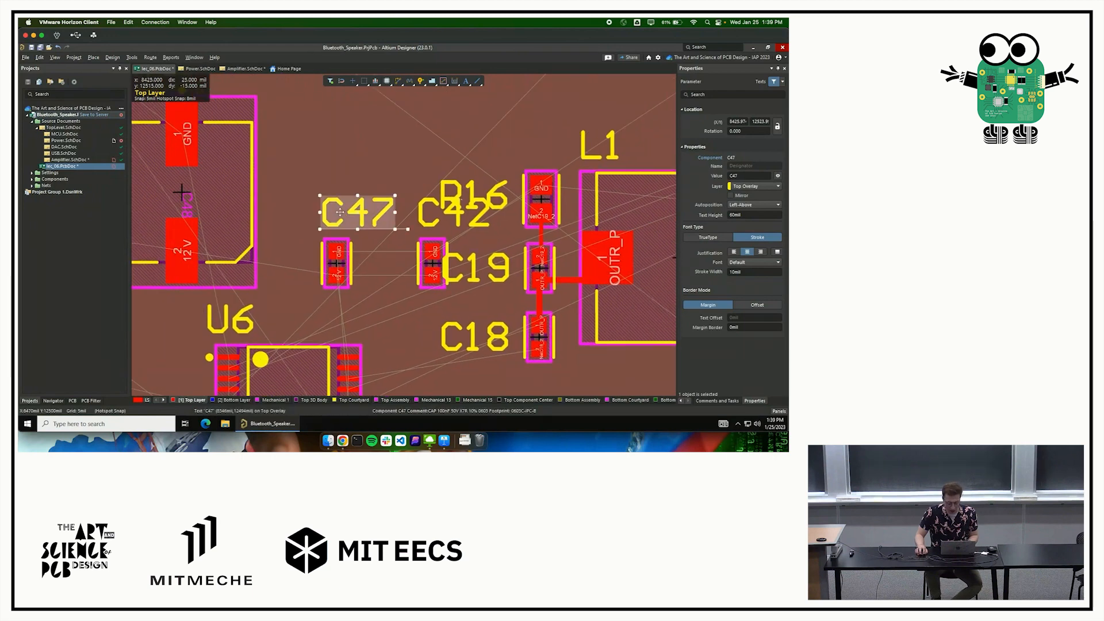
{"action": "left_click", "coordinate": [333, 197]}
{"action": "key", "text": "space"}
{"action": "left_click_drag", "start_coordinate": [334, 197], "coordinate": [337, 194]}
Move capacitor C42 right beside C47 and turn its designator to vertical above it.
{"action": "left_click_drag", "start_coordinate": [428, 268], "coordinate": [389, 254]}
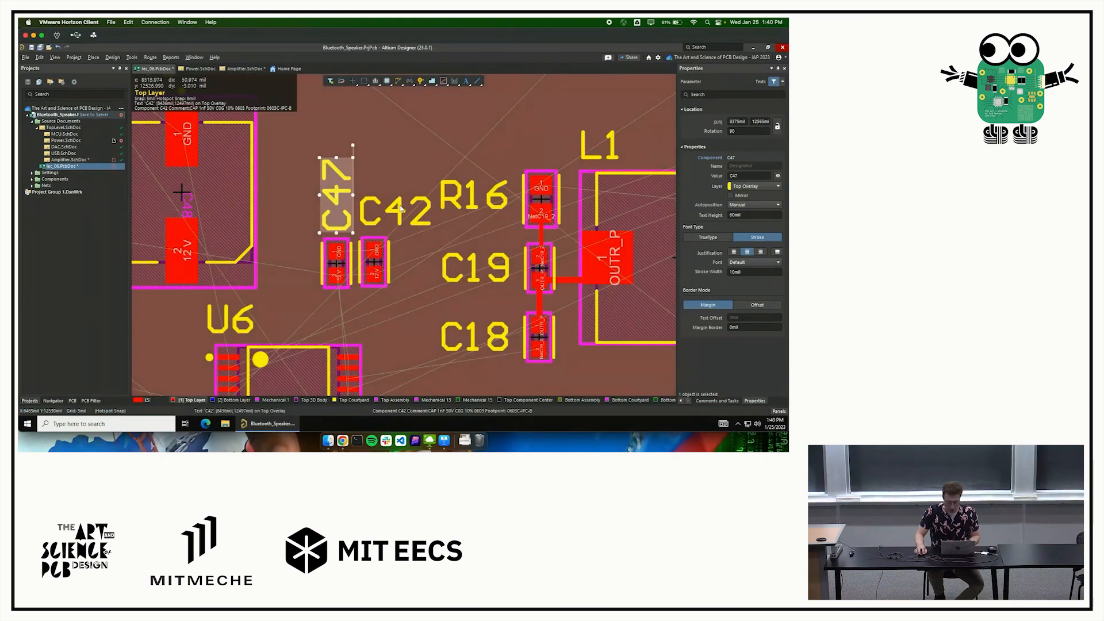
{"action": "left_click_drag", "start_coordinate": [390, 197], "coordinate": [376, 199]}
{"action": "key", "text": "space"}
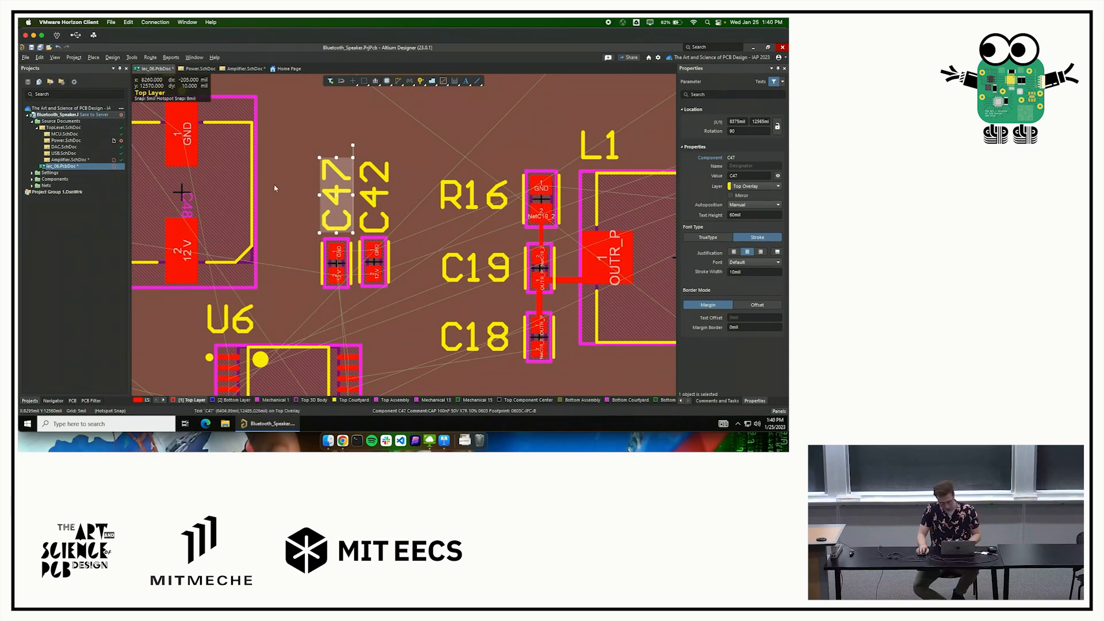
Move C47 and C42 together up against C48's edge, and place U6's designator beside its pin 1 marker.
{"action": "right_click_drag", "start_coordinate": [301, 230], "coordinate": [380, 186]}
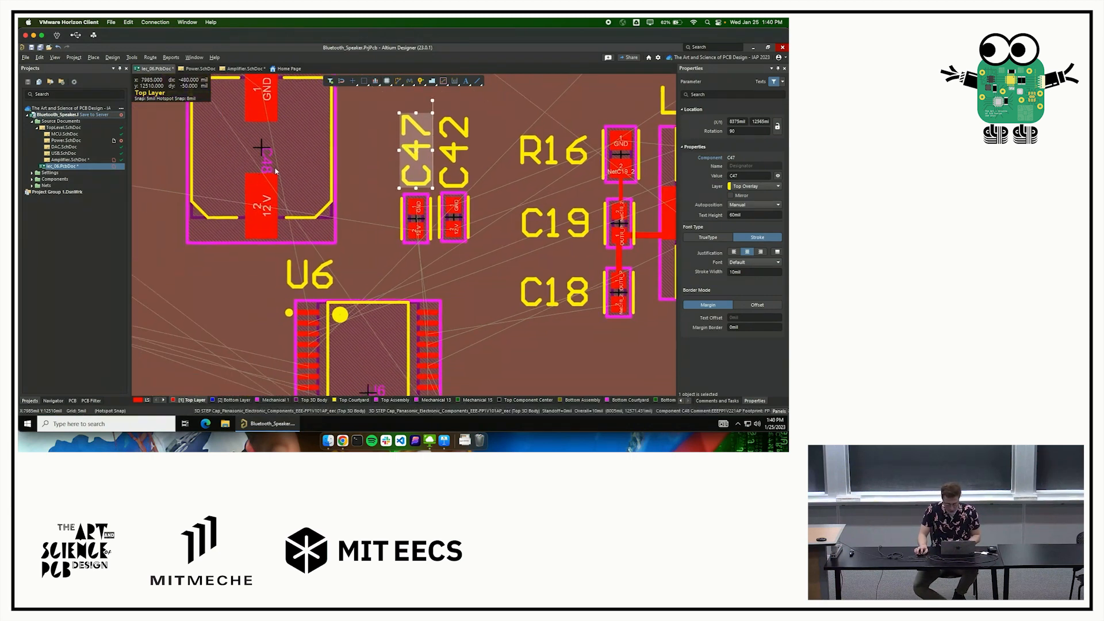
{"action": "left_click", "coordinate": [424, 219]}
{"action": "left_click", "coordinate": [456, 219], "text": "shift"}
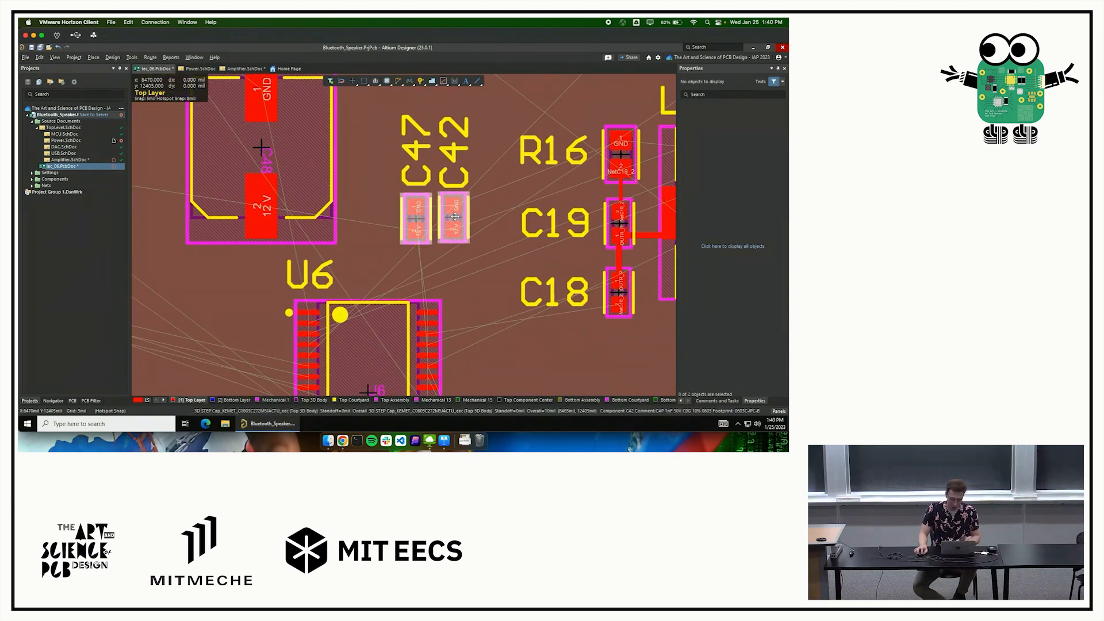
{"action": "left_click_drag", "start_coordinate": [456, 219], "coordinate": [425, 207]}
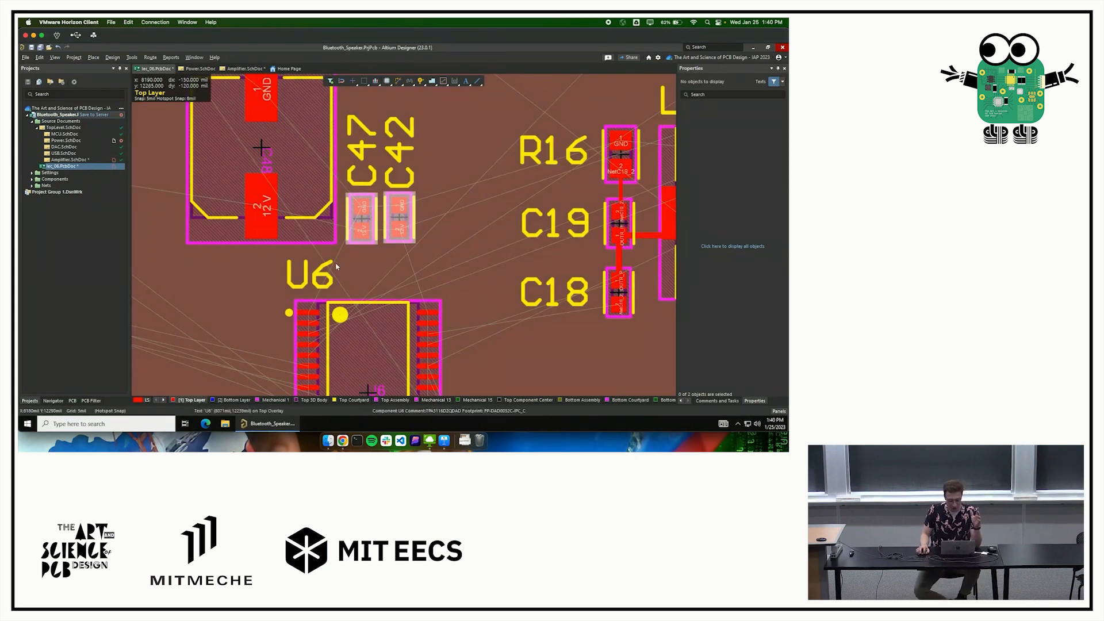
{"action": "left_click_drag", "start_coordinate": [310, 270], "coordinate": [246, 323]}
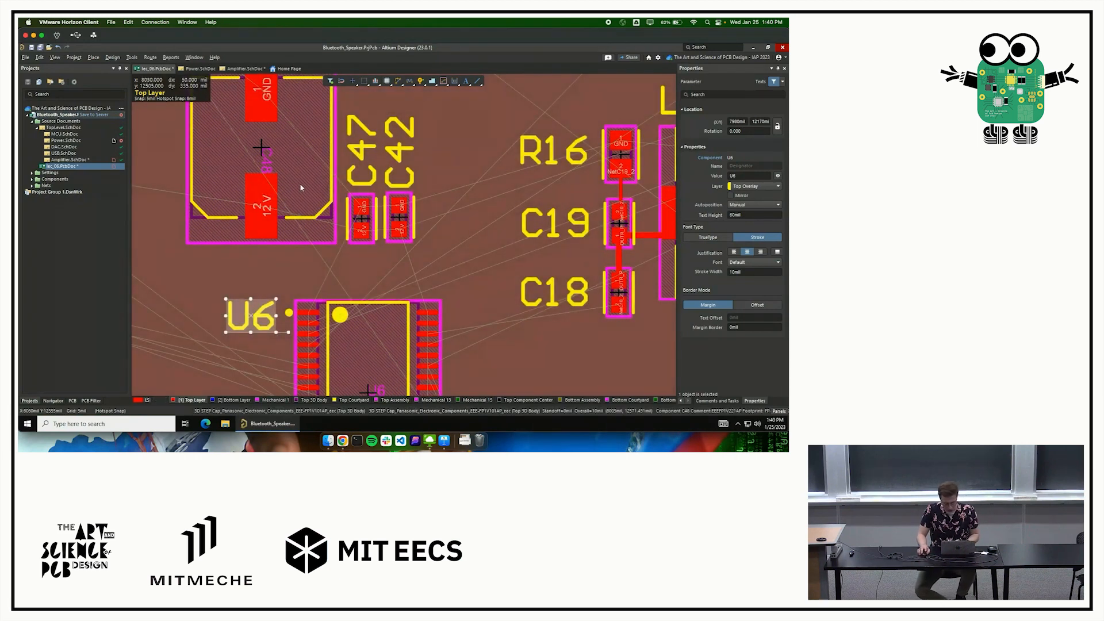
Move C48, C47 and C42 together closer to U6, with C47's 12 V pad above U6's pins 31 and 32.
{"action": "left_click", "coordinate": [276, 143]}
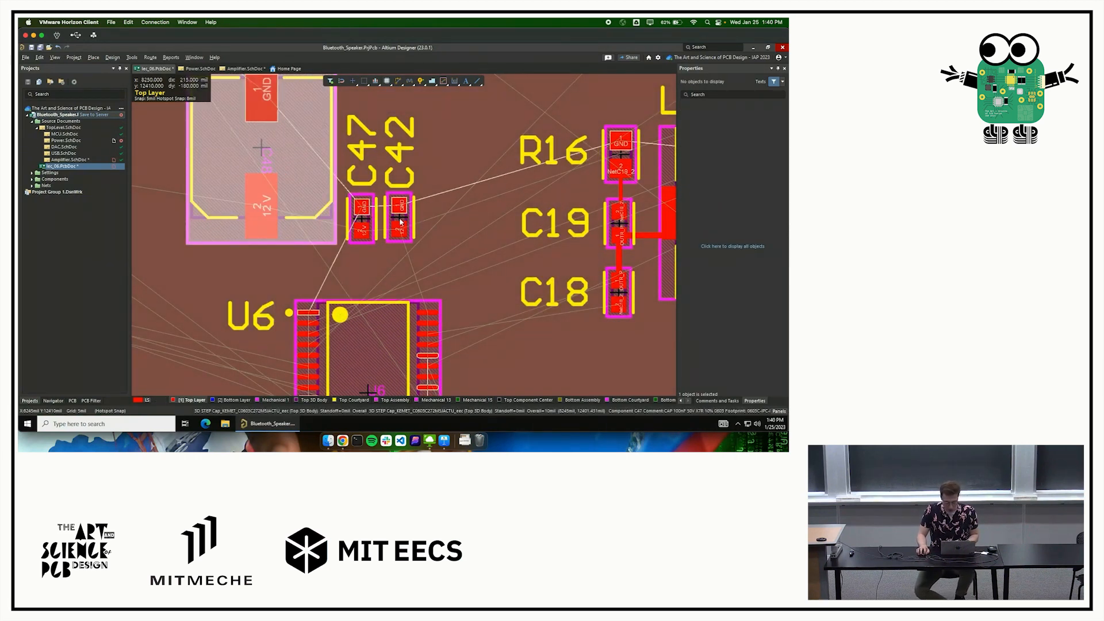
{"action": "left_click", "coordinate": [361, 216], "text": "shift"}
{"action": "left_click", "coordinate": [395, 223], "text": "shift"}
{"action": "left_click_drag", "start_coordinate": [395, 223], "coordinate": [469, 258]}
{"action": "left_click_drag", "start_coordinate": [486, 306], "coordinate": [485, 308]}
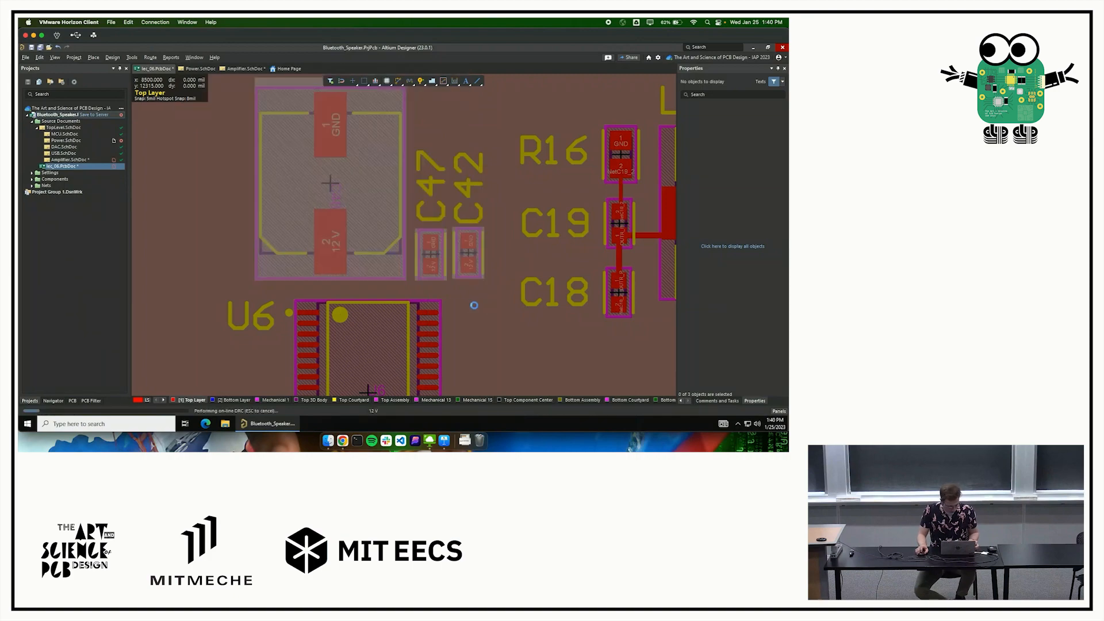
{"action": "scroll", "coordinate": [457, 303], "scroll_direction": "up", "scroll_amount": 1, "text": "ctrl"}
{"action": "scroll", "coordinate": [455, 296], "scroll_direction": "up", "scroll_amount": 1, "text": "ctrl"}
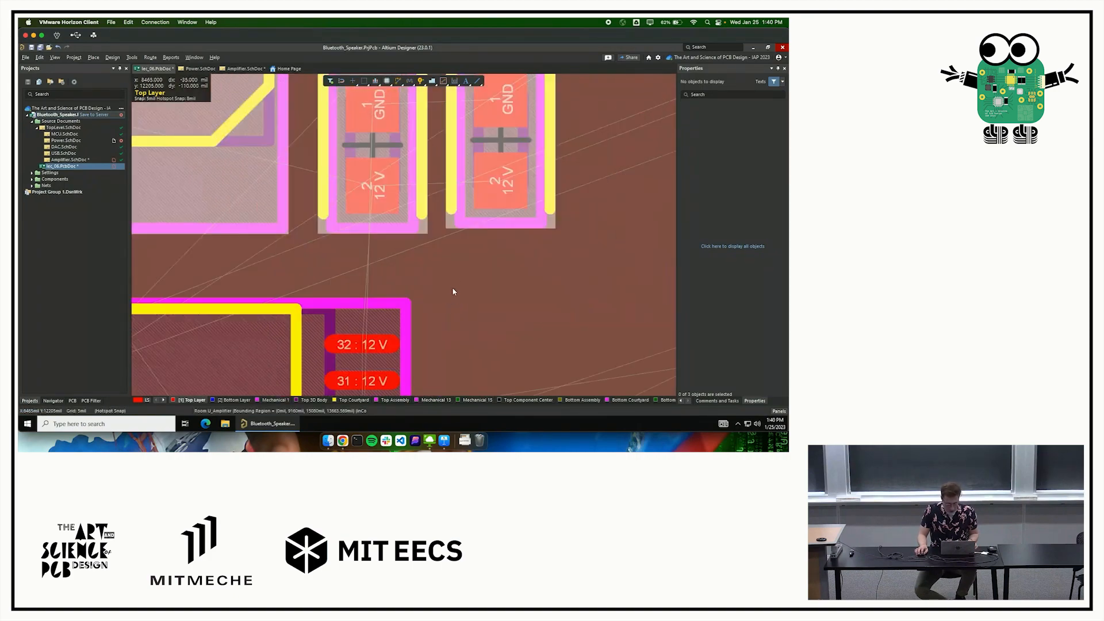
{"action": "scroll", "coordinate": [488, 254], "scroll_direction": "up", "scroll_amount": 2, "text": "ctrl"}
{"action": "scroll", "coordinate": [458, 241], "scroll_direction": "down", "scroll_amount": 2, "text": "ctrl"}
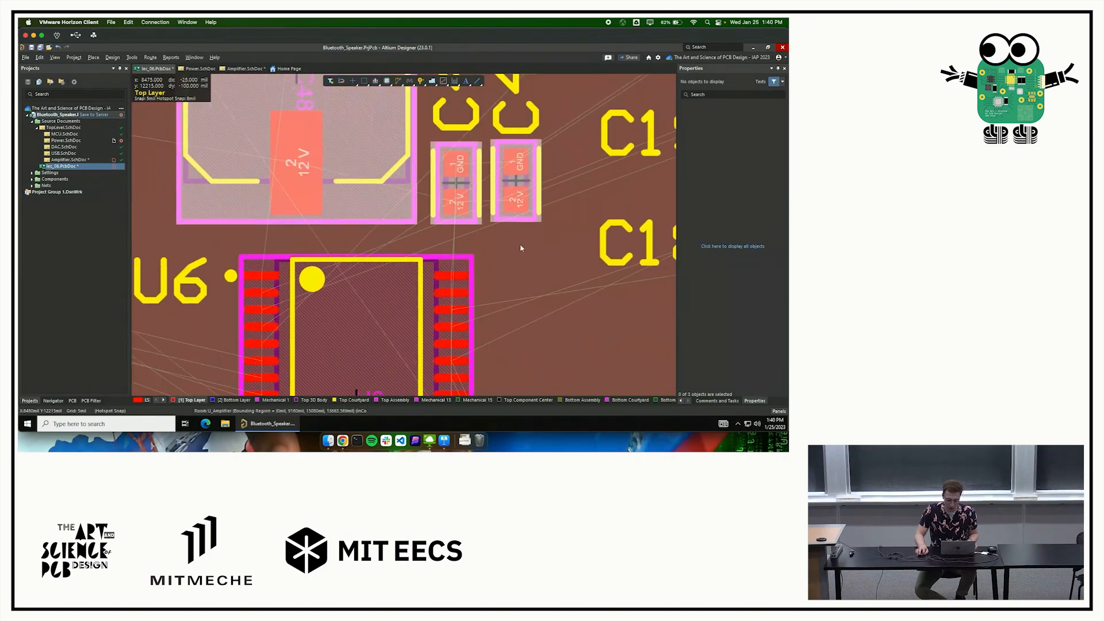
{"action": "right_click", "coordinate": [459, 205]}
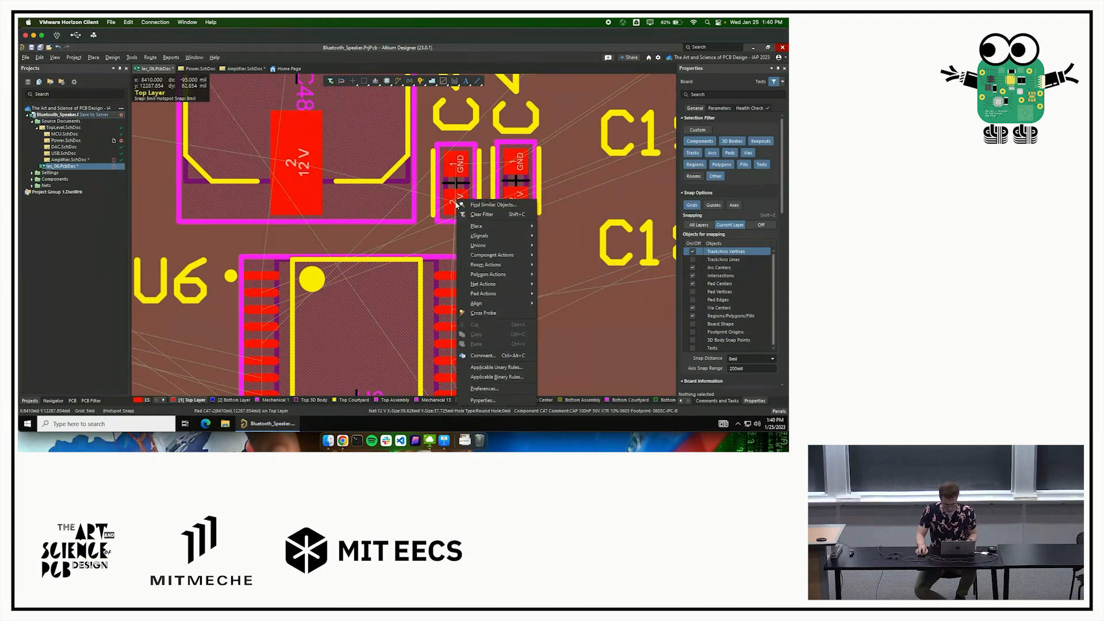
{"action": "key", "text": "Escape"}
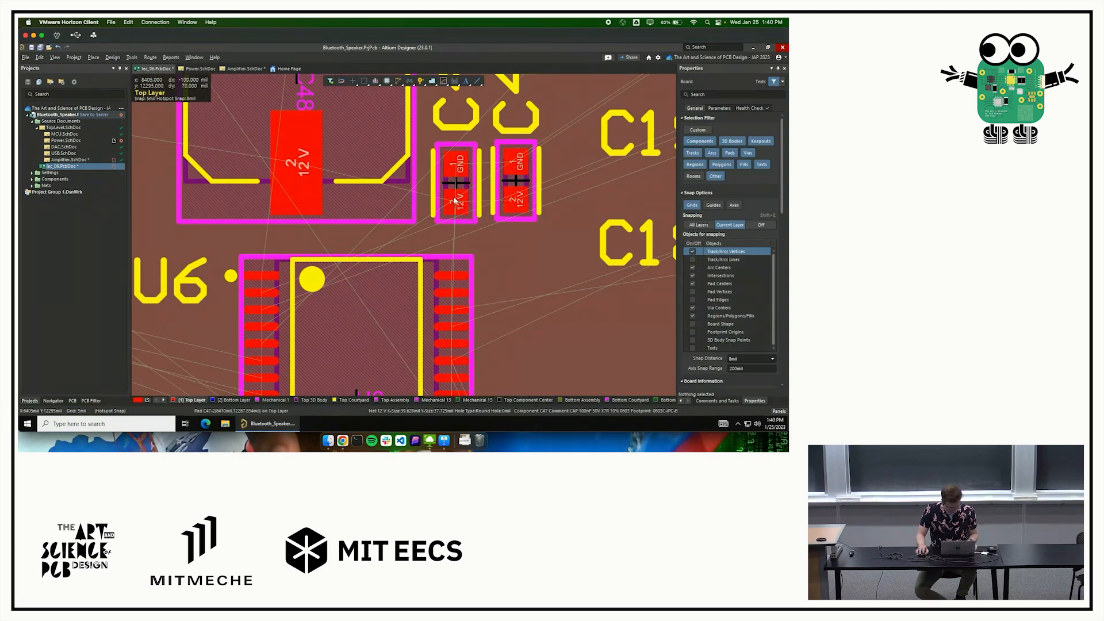
{"action": "right_click", "coordinate": [455, 200]}
{"action": "key", "text": "Escape"}
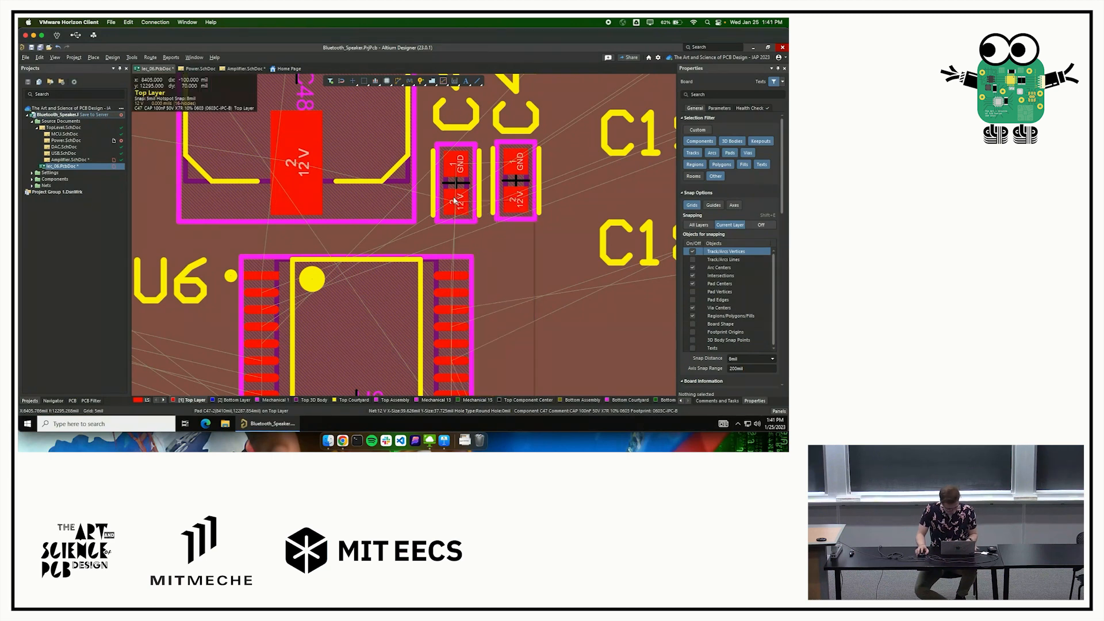
{"action": "right_click", "coordinate": [454, 200]}
{"action": "key", "text": "Escape"}
{"action": "right_click", "coordinate": [453, 201]}
{"action": "key", "text": "Escape"}
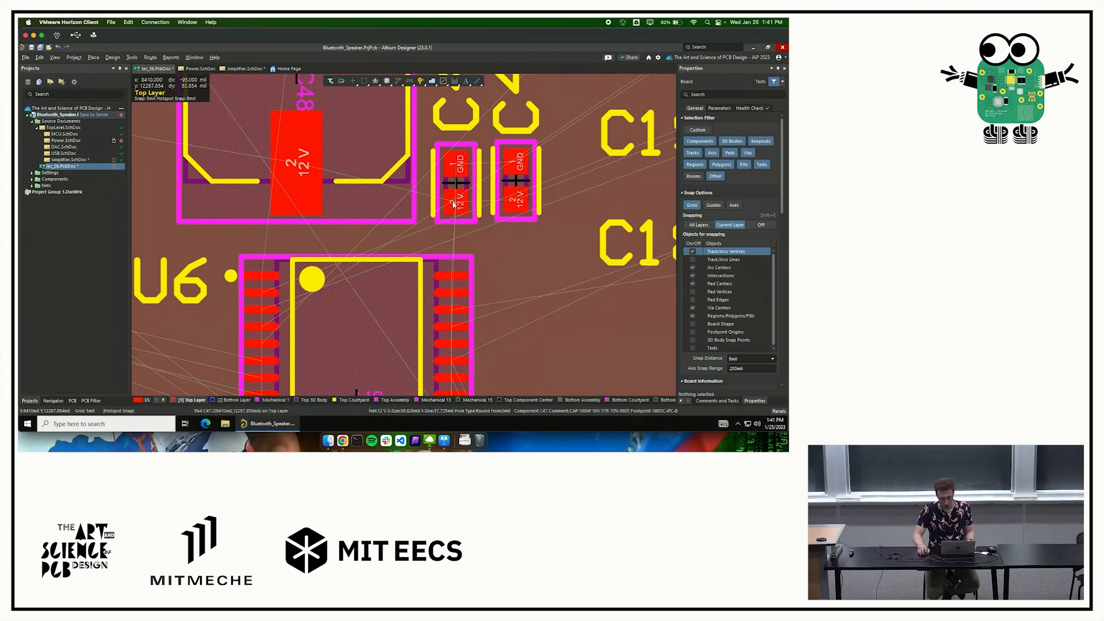
Route a 10 mil top-layer 12 V track from C42's pad 2 through C47's pad 2 to C48's pad 2.
{"action": "scroll", "coordinate": [452, 204], "scroll_direction": "up", "scroll_amount": 1, "text": "ctrl"}
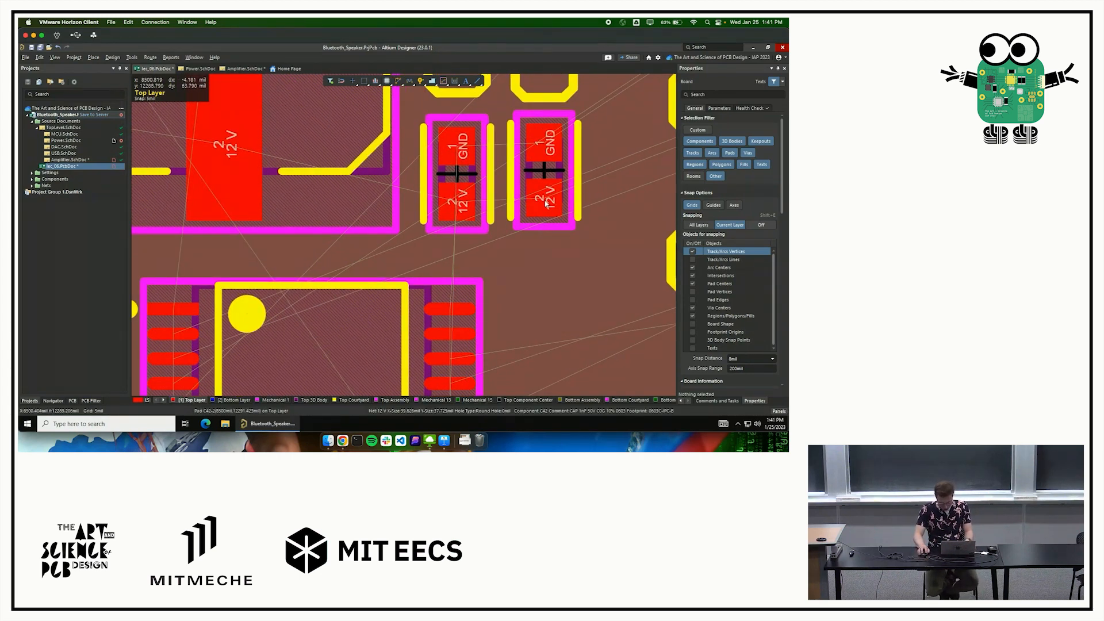
{"action": "key", "text": "ctrl+w"}
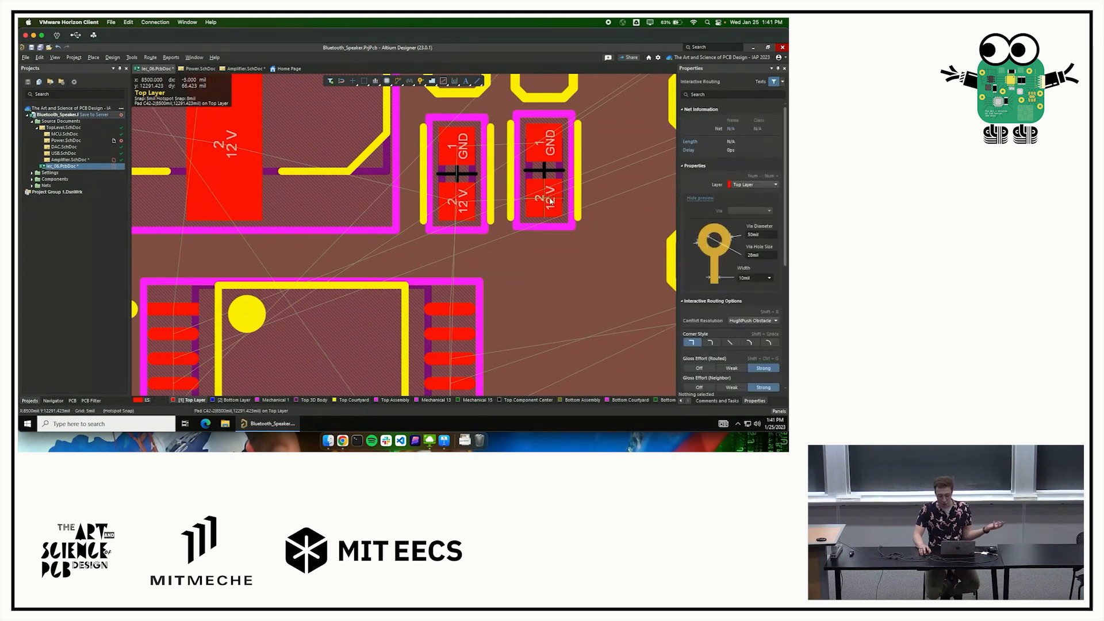
{"action": "left_click", "coordinate": [443, 180]}
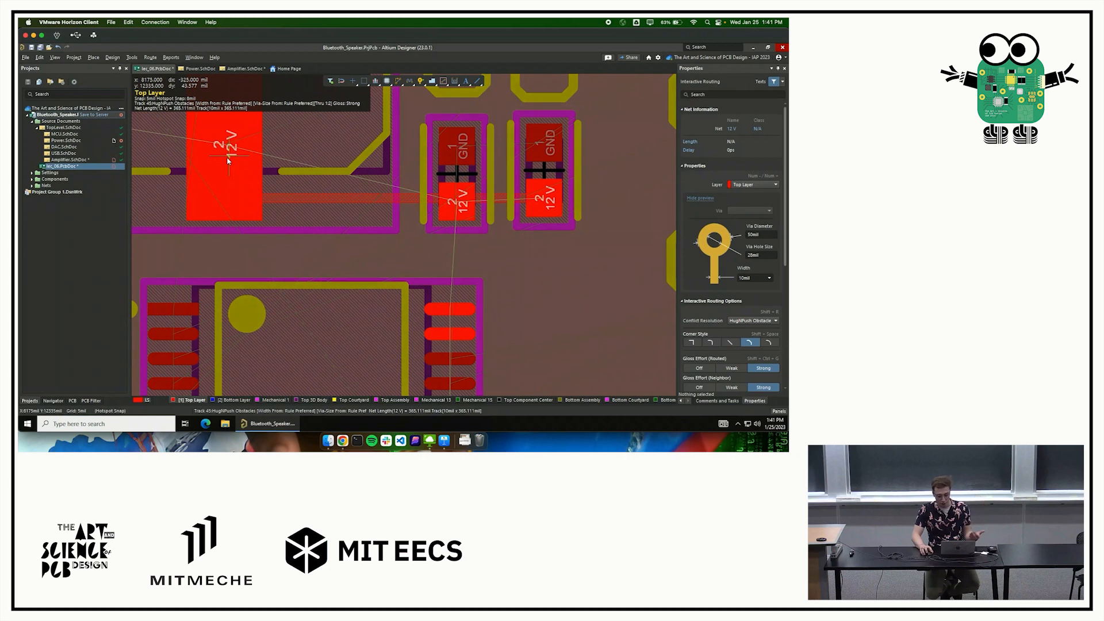
{"action": "left_click", "coordinate": [243, 170]}
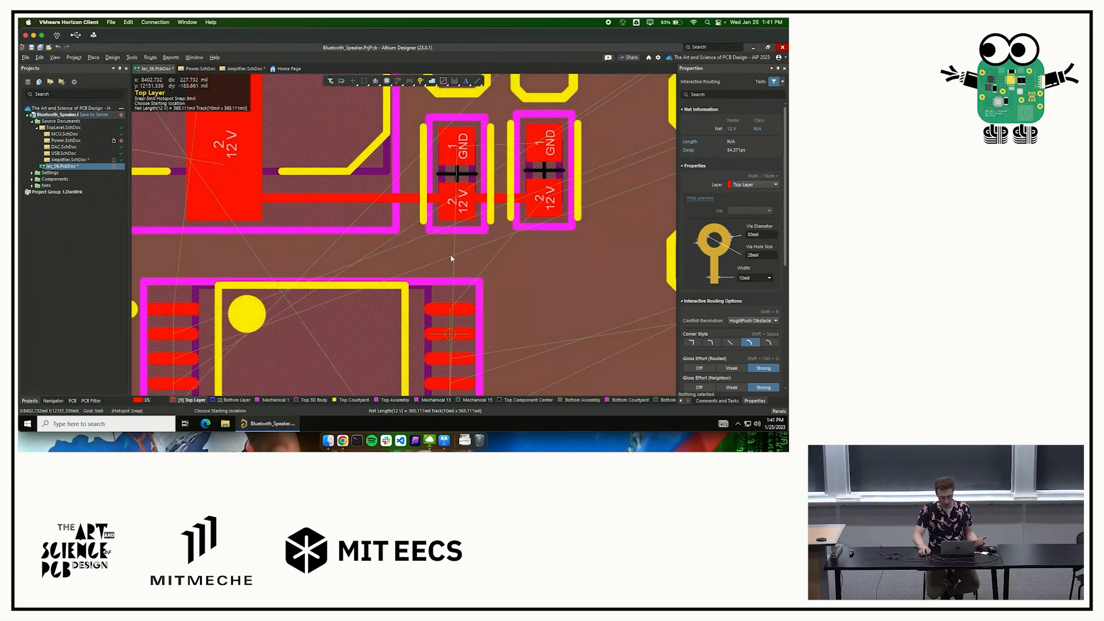
Route a 10 mil 12 V track from U6's pins 31 and 32 to C47's pad 2 and end routing.
{"action": "left_click", "coordinate": [450, 333]}
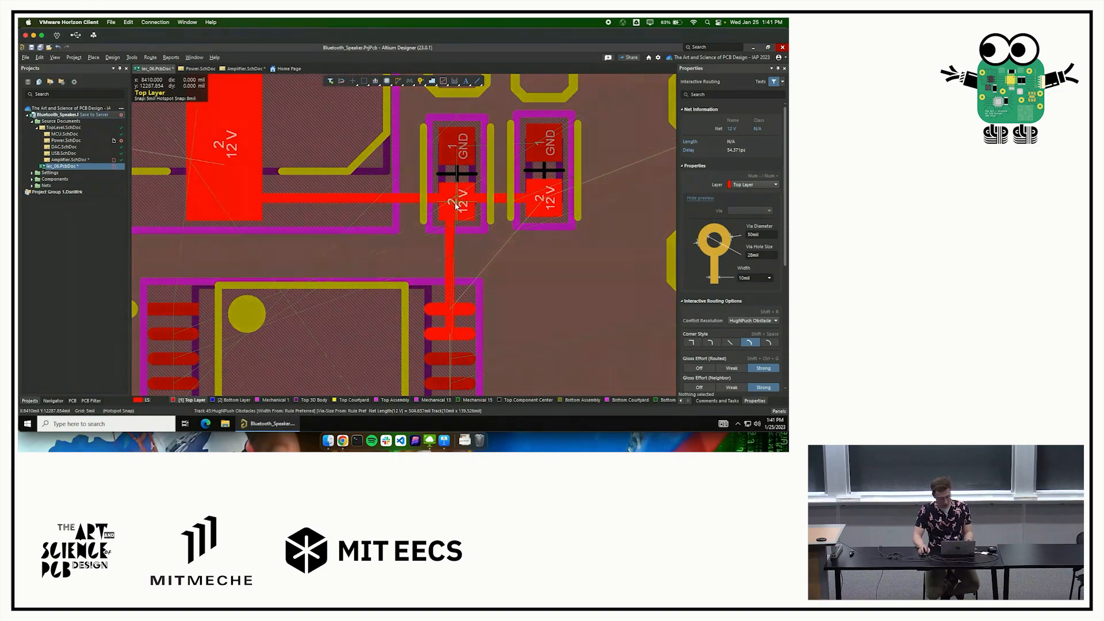
{"action": "left_click", "coordinate": [455, 206]}
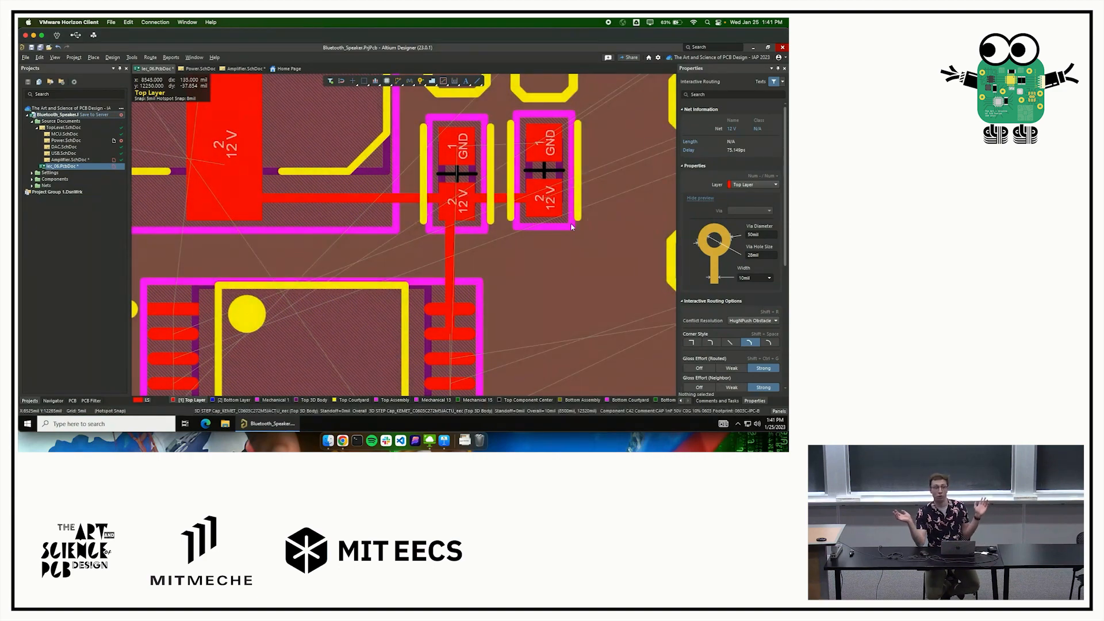
{"action": "key", "text": "Escape"}
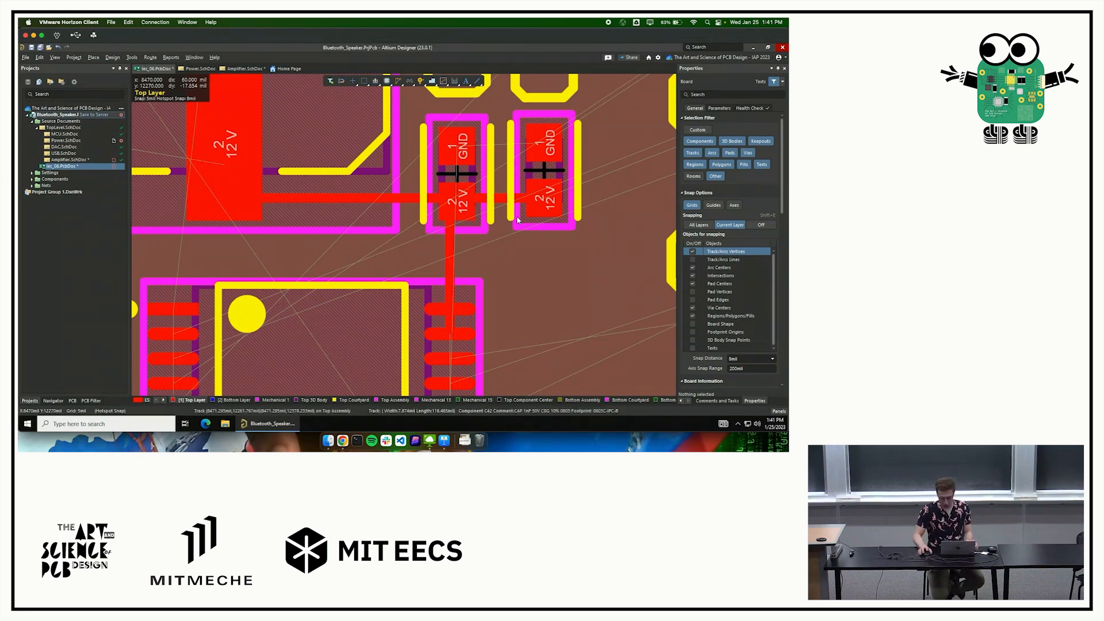
{"action": "scroll", "coordinate": [562, 258], "scroll_direction": "down", "scroll_amount": 5, "text": "ctrl"}
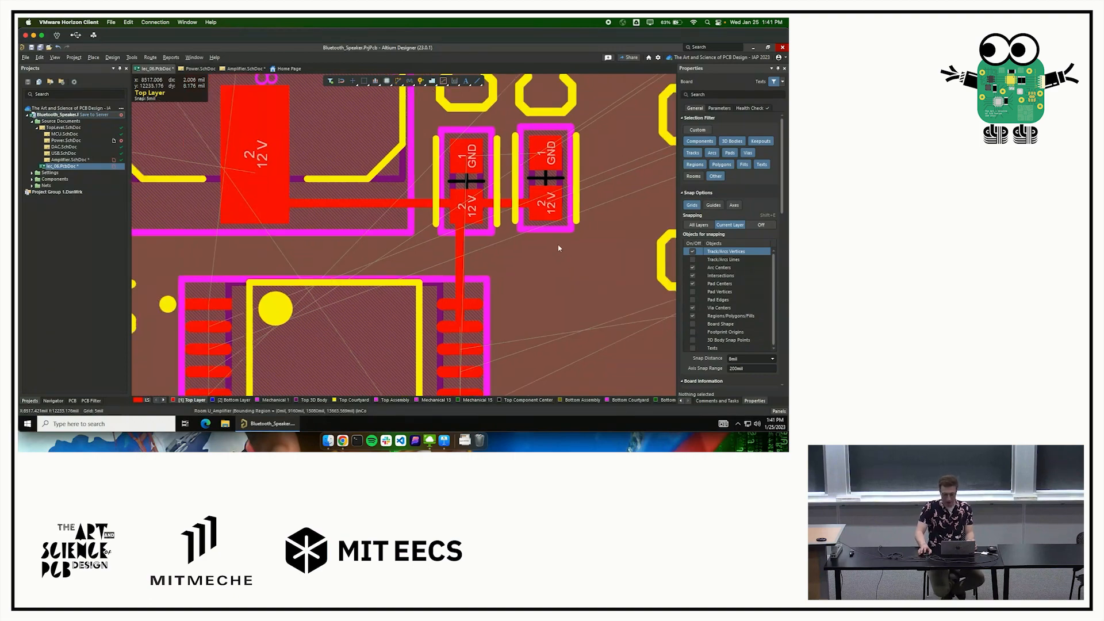
Select the group of small amplifier resistors and capacitors and move it, rotated into a vertical column, onto the open board area beside U6.
{"action": "scroll", "coordinate": [451, 210], "scroll_direction": "down", "scroll_amount": 5, "text": "ctrl"}
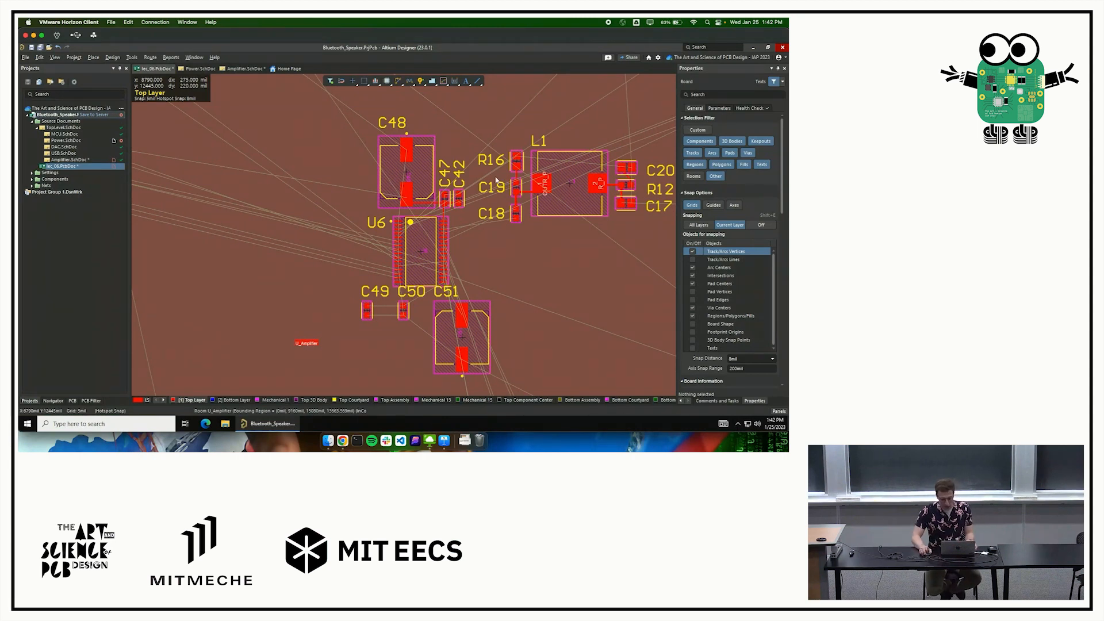
{"action": "scroll", "coordinate": [402, 195], "scroll_direction": "down", "scroll_amount": 5, "text": "ctrl"}
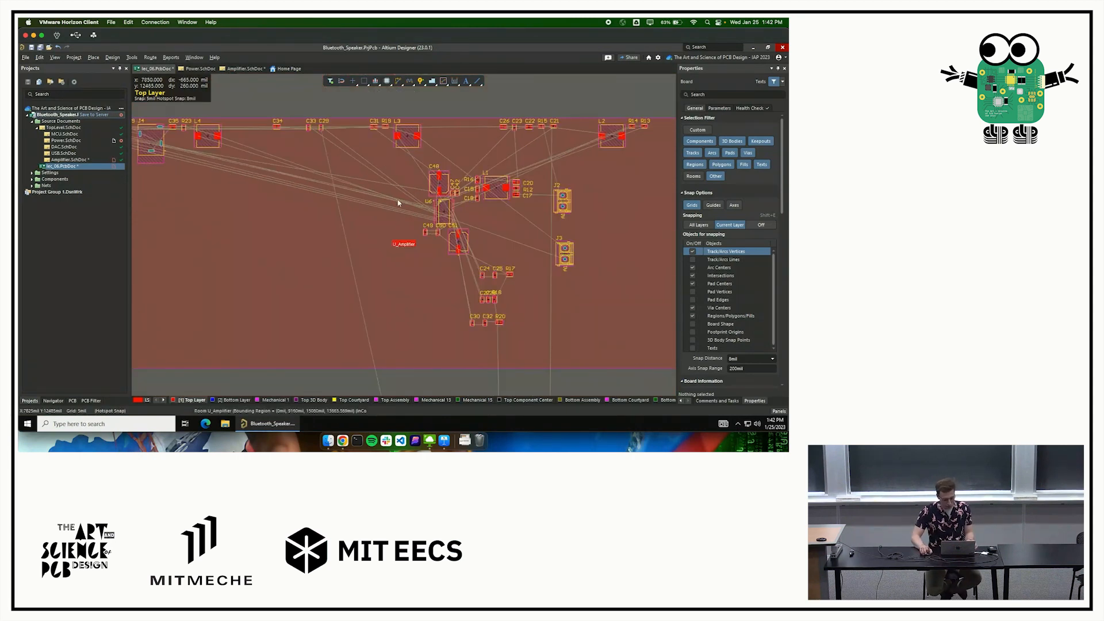
{"action": "scroll", "coordinate": [440, 213], "scroll_direction": "up", "scroll_amount": 5, "text": "ctrl"}
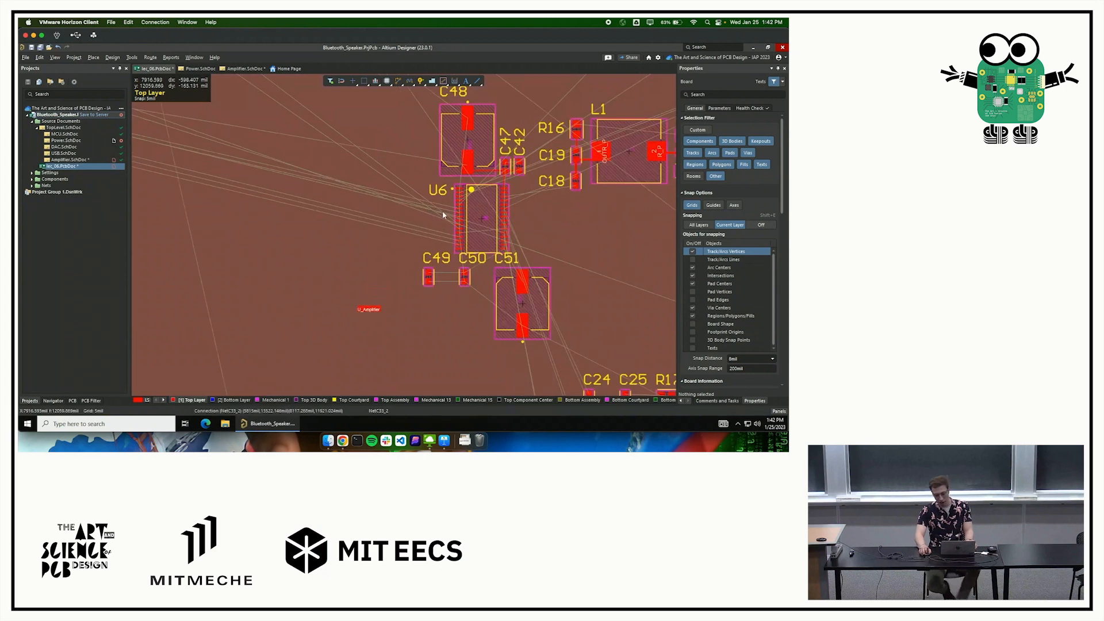
{"action": "scroll", "coordinate": [443, 215], "scroll_direction": "up", "scroll_amount": 4, "text": "ctrl"}
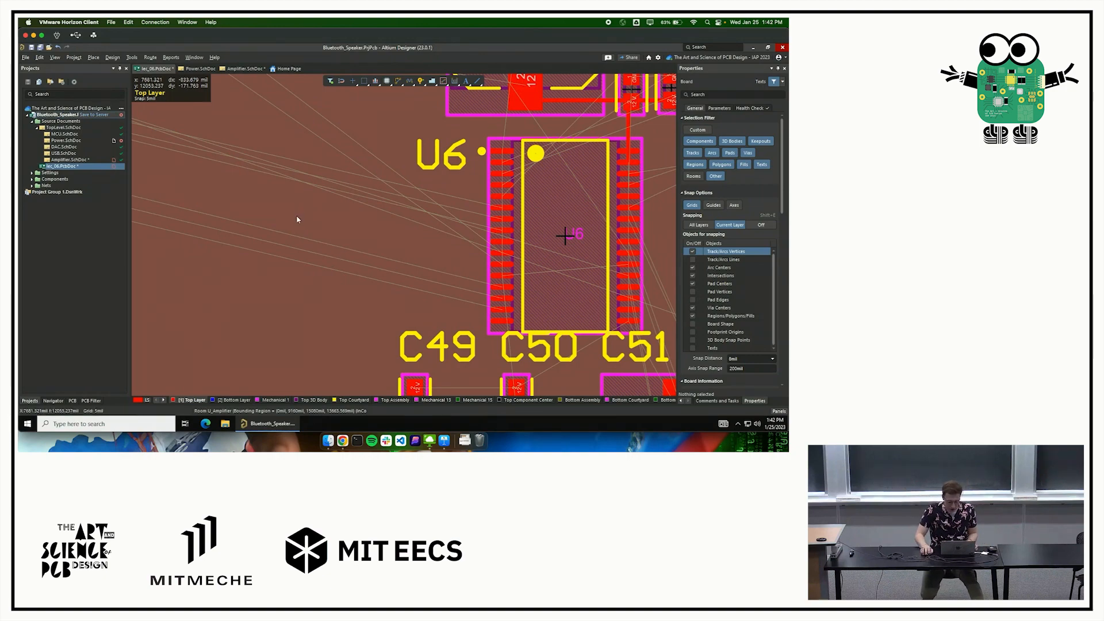
{"action": "scroll", "coordinate": [299, 218], "scroll_direction": "down", "scroll_amount": 3, "text": "ctrl"}
{"action": "right_click_drag", "start_coordinate": [473, 266], "coordinate": [735, 268]}
{"action": "scroll", "coordinate": [417, 238], "scroll_direction": "down", "scroll_amount": 3, "text": "ctrl"}
{"action": "left_click_drag", "start_coordinate": [145, 133], "coordinate": [351, 203]}
{"action": "left_click_drag", "start_coordinate": [288, 172], "coordinate": [614, 275]}
{"action": "key", "text": "space"}
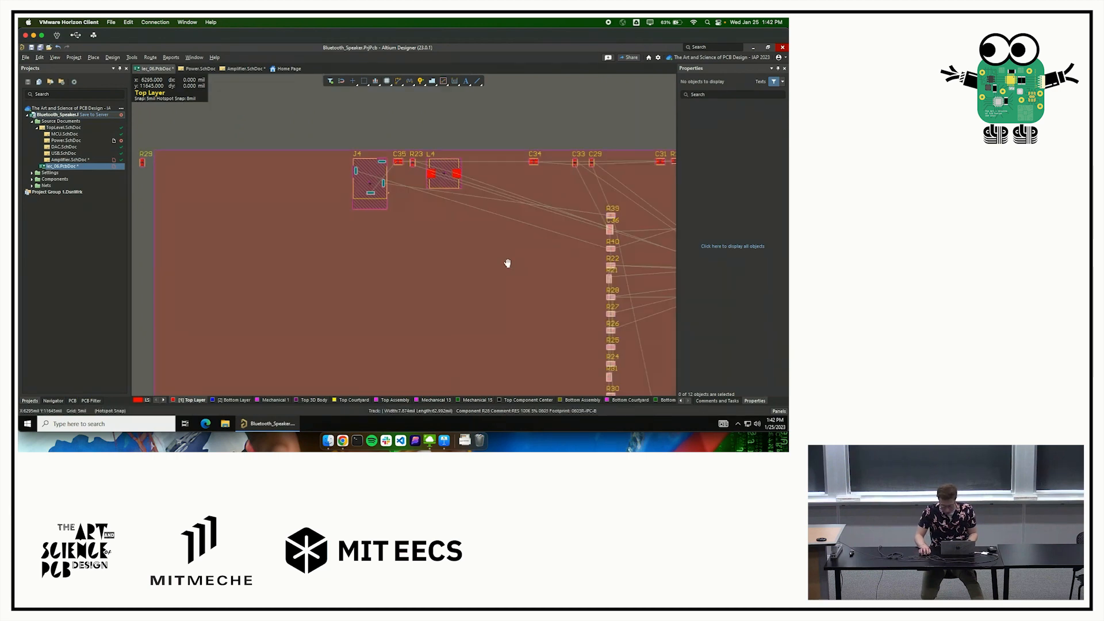
Shift the selected column of resistors and capacitors a little closer to U6, keeping it vertical.
{"action": "right_click_drag", "start_coordinate": [508, 263], "coordinate": [348, 204]}
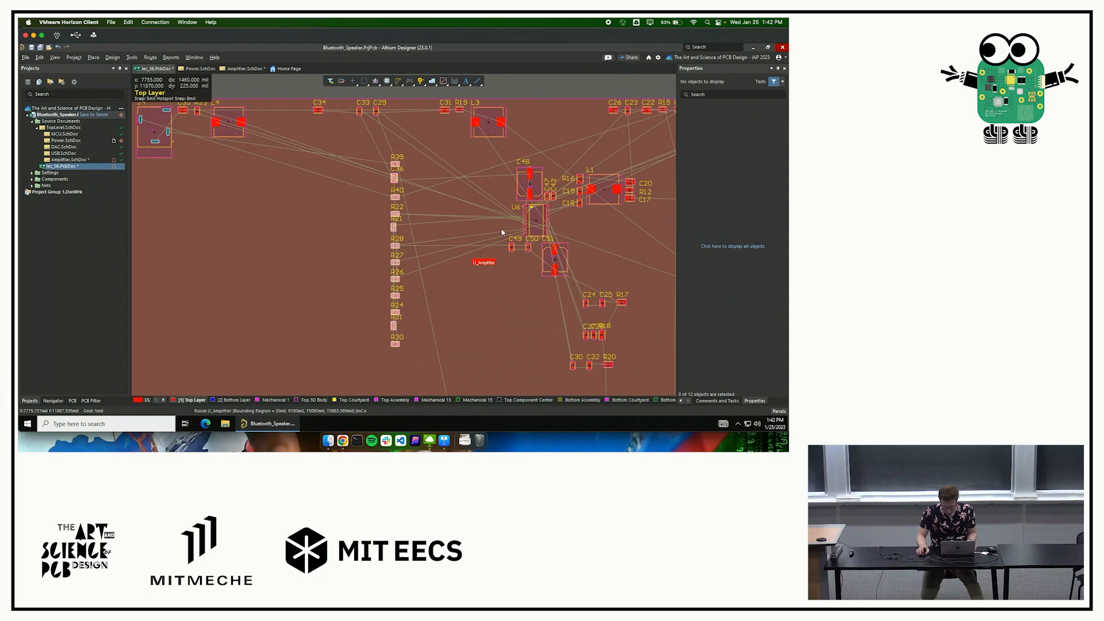
{"action": "scroll", "coordinate": [502, 228], "scroll_direction": "up", "scroll_amount": 3, "text": "ctrl"}
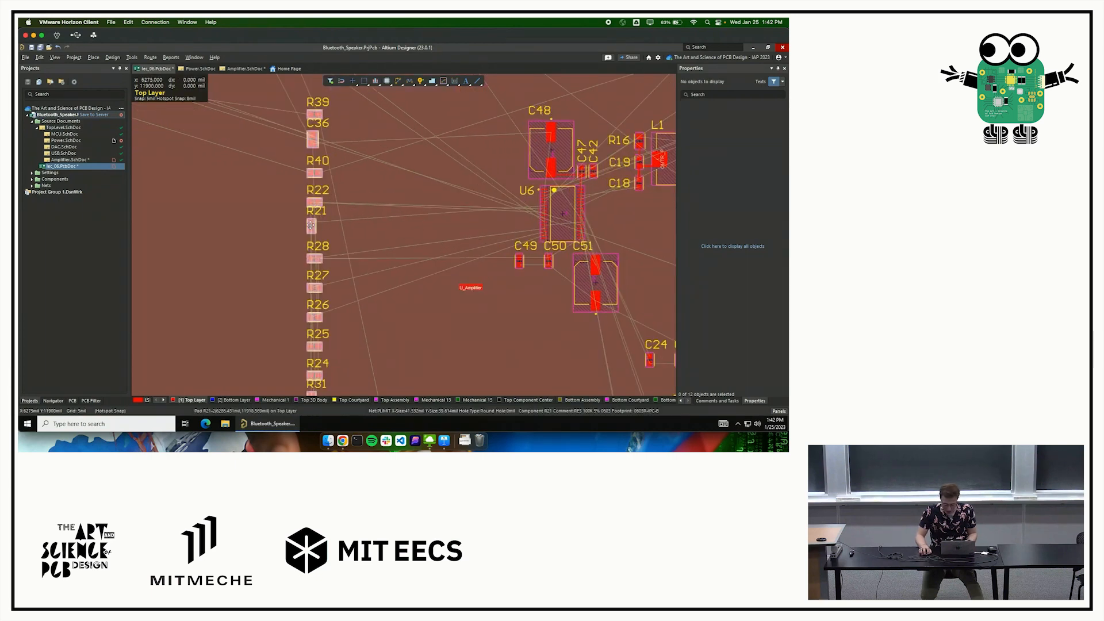
{"action": "left_click_drag", "start_coordinate": [311, 226], "coordinate": [331, 235]}
{"action": "key", "text": "space"}
{"action": "key", "text": "space"}
{"action": "key", "text": "space"}
{"action": "key", "text": "space"}
{"action": "scroll", "coordinate": [415, 201], "scroll_direction": "up", "scroll_amount": 2, "text": "ctrl"}
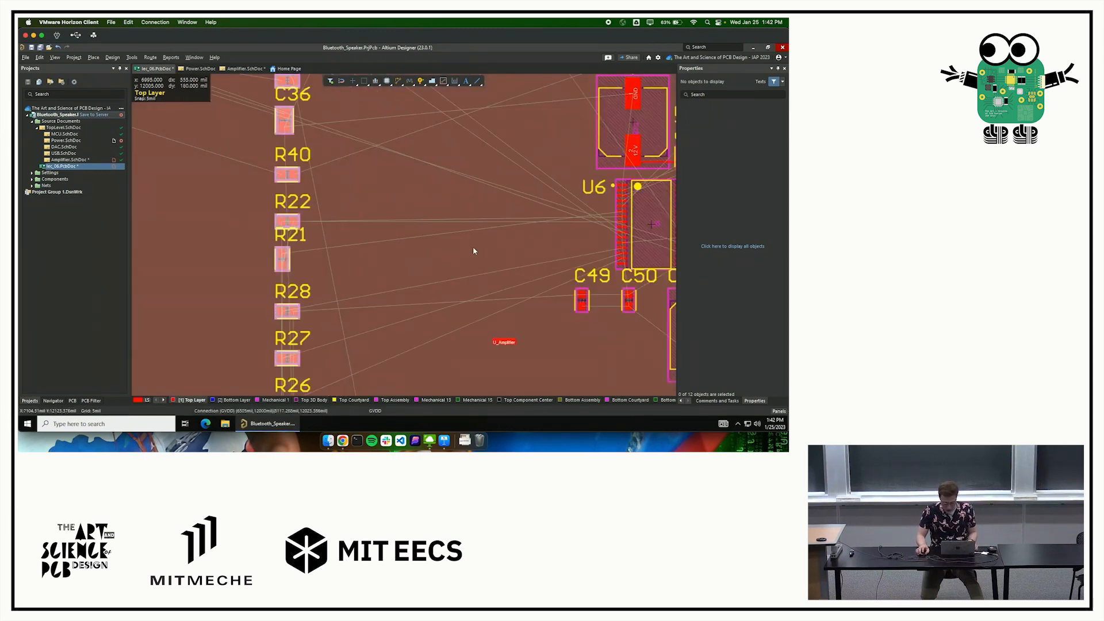
Deselect the column and move resistor R22 out of it to the area just left of U6.
{"action": "scroll", "coordinate": [613, 223], "scroll_direction": "up", "scroll_amount": 2, "text": "ctrl"}
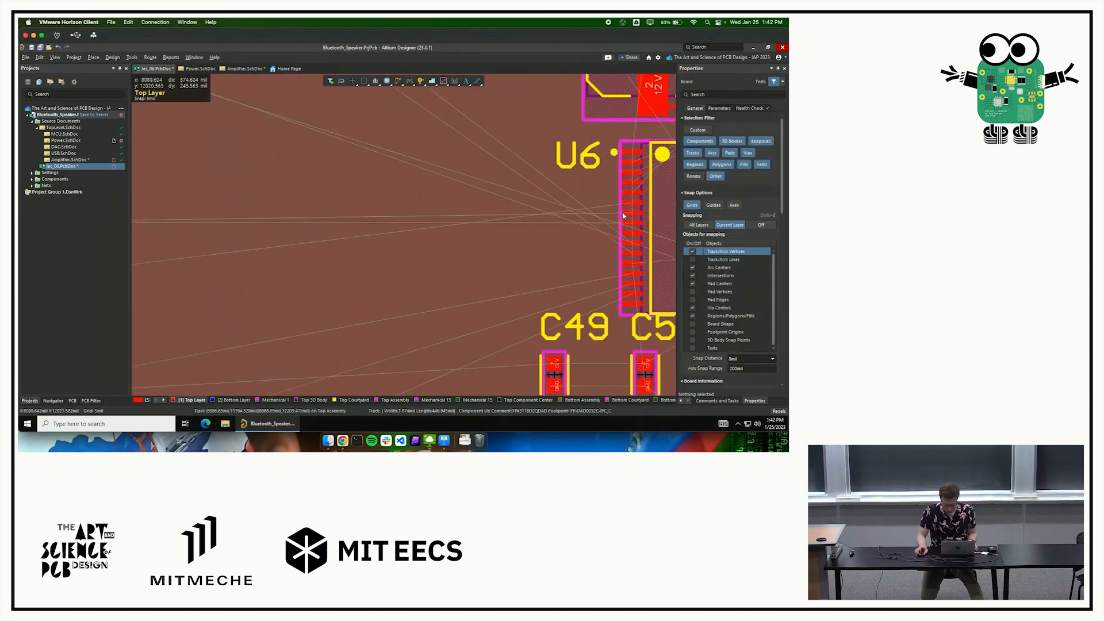
{"action": "scroll", "coordinate": [621, 214], "scroll_direction": "down", "scroll_amount": 2, "text": "ctrl"}
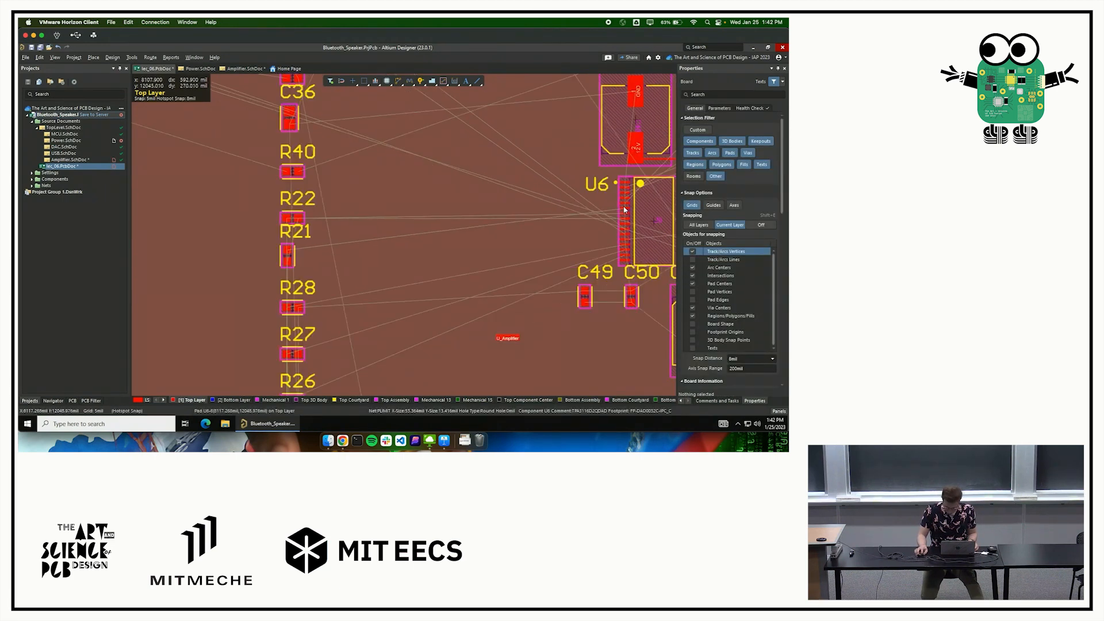
{"action": "right_click", "coordinate": [624, 209]}
{"action": "key", "text": "Escape"}
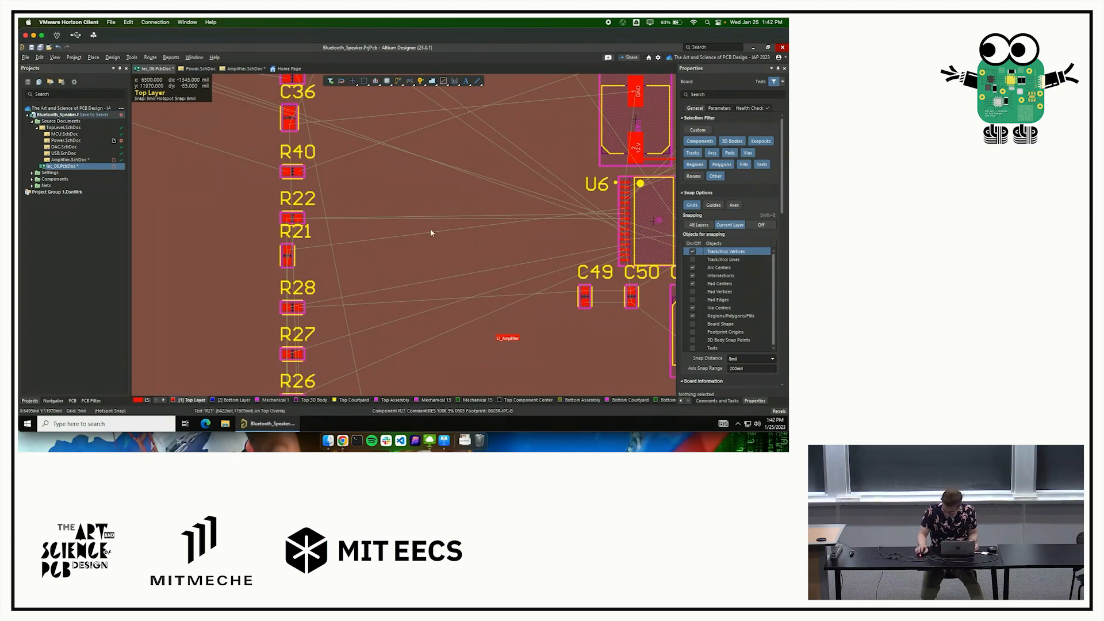
{"action": "scroll", "coordinate": [584, 219], "scroll_direction": "up", "scroll_amount": 3, "text": "ctrl"}
{"action": "right_click_drag", "start_coordinate": [582, 216], "coordinate": [446, 243]}
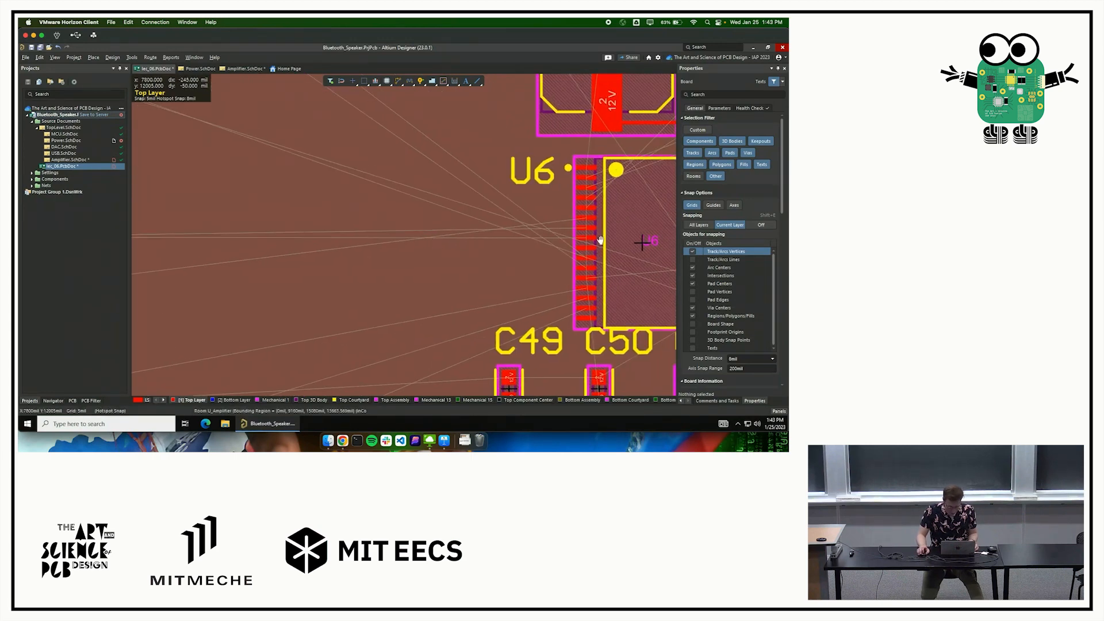
{"action": "scroll", "coordinate": [520, 222], "scroll_direction": "up", "scroll_amount": 3, "text": "shift"}
{"action": "scroll", "coordinate": [520, 222], "scroll_direction": "down", "scroll_amount": 2, "text": "ctrl"}
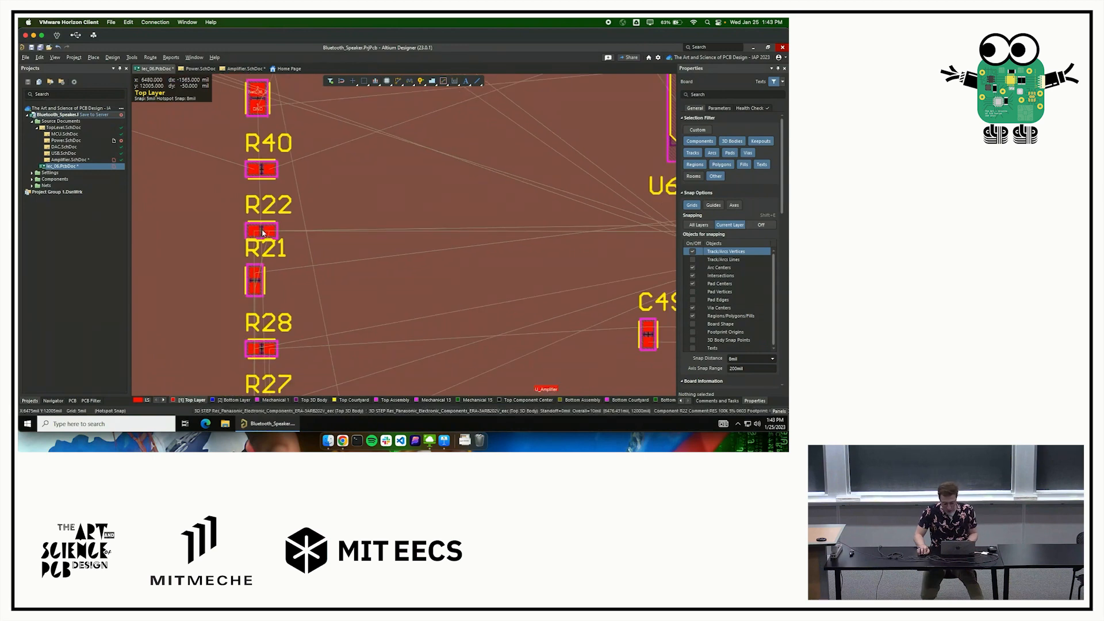
{"action": "left_click_drag", "start_coordinate": [260, 232], "coordinate": [620, 238]}
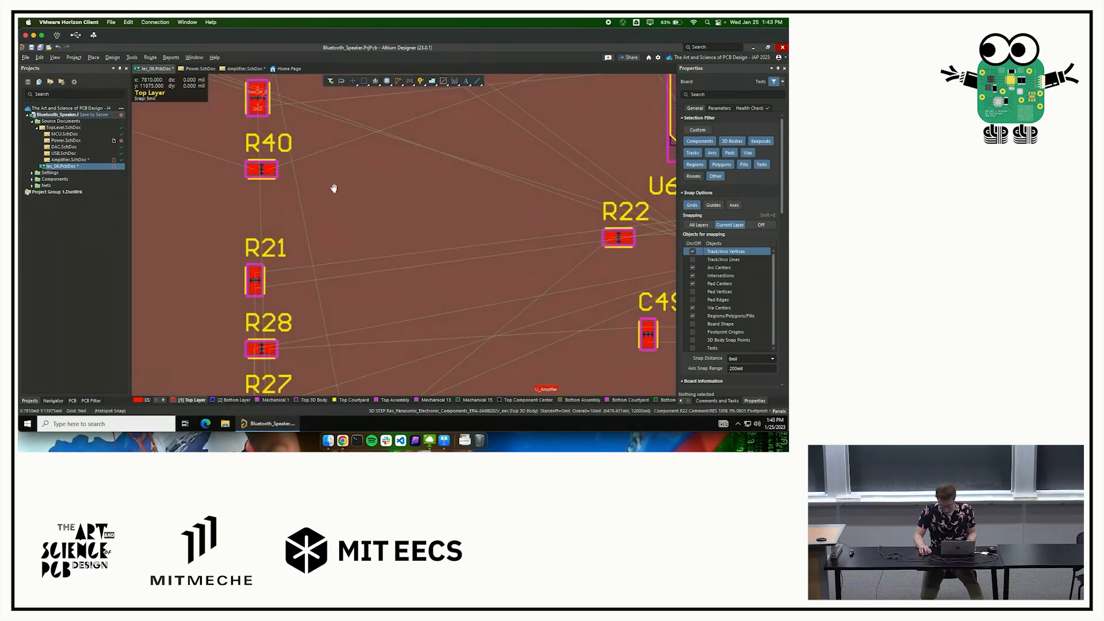
Rotate R22 by 180 degrees so its GAIN/SLV pad faces U6 and place it slightly nearer the chip.
{"action": "right_click_drag", "start_coordinate": [333, 187], "coordinate": [222, 182]}
{"action": "scroll", "coordinate": [546, 251], "scroll_direction": "up", "scroll_amount": 5, "text": "ctrl"}
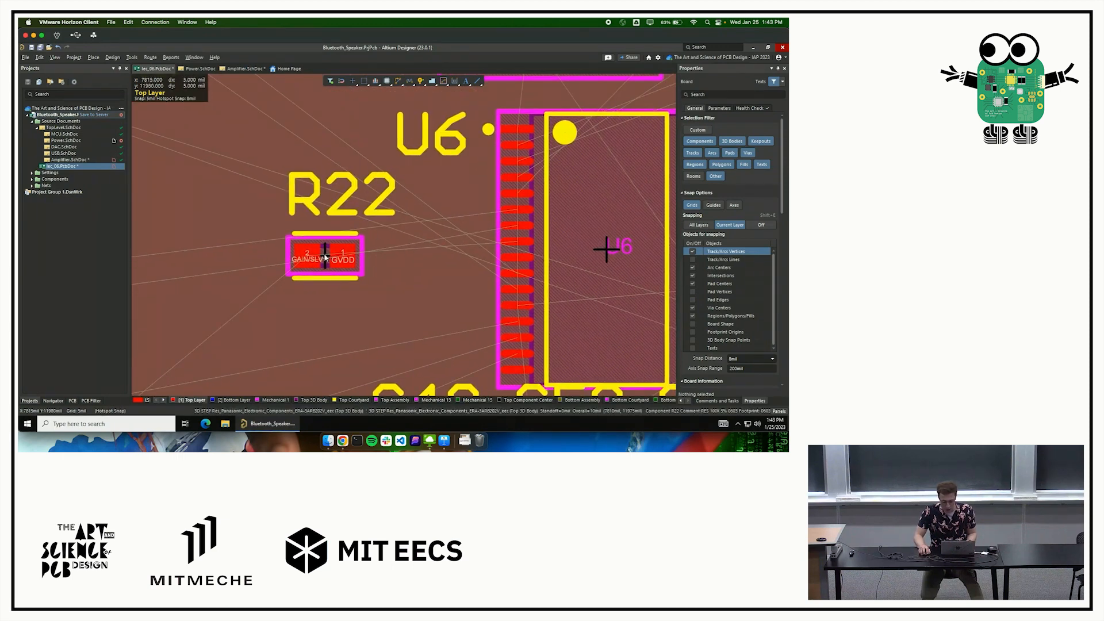
{"action": "left_click_drag", "start_coordinate": [339, 258], "coordinate": [366, 240]}
{"action": "key", "text": "space"}
{"action": "key", "text": "space"}
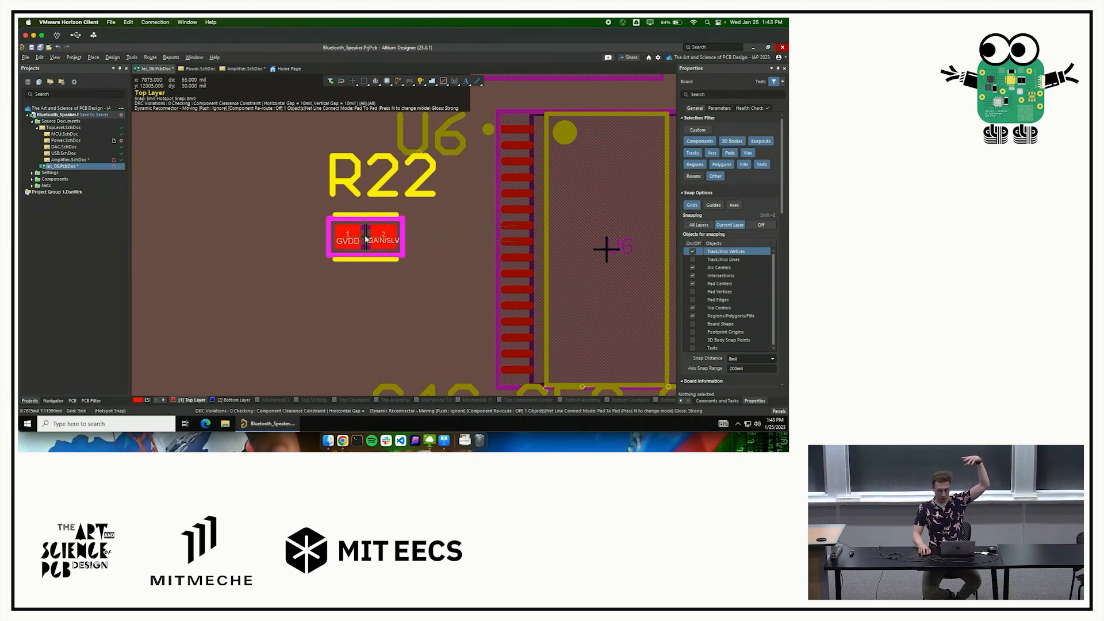
{"action": "mouse_move", "coordinate": [366, 239]}
{"action": "left_mouse_down"}
{"action": "mouse_move", "coordinate": [347, 260]}
{"action": "mouse_move", "coordinate": [360, 239]}
{"action": "left_mouse_up"}
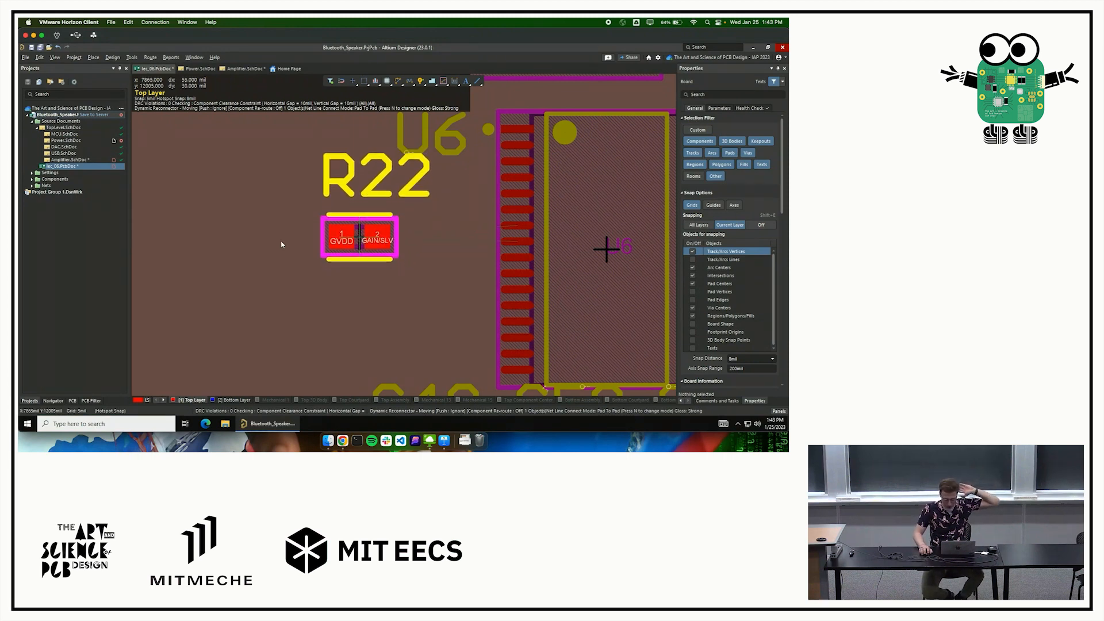
Enable Rooms in the selection filter and delete the U_Amplifier room.
{"action": "left_click", "coordinate": [693, 177]}
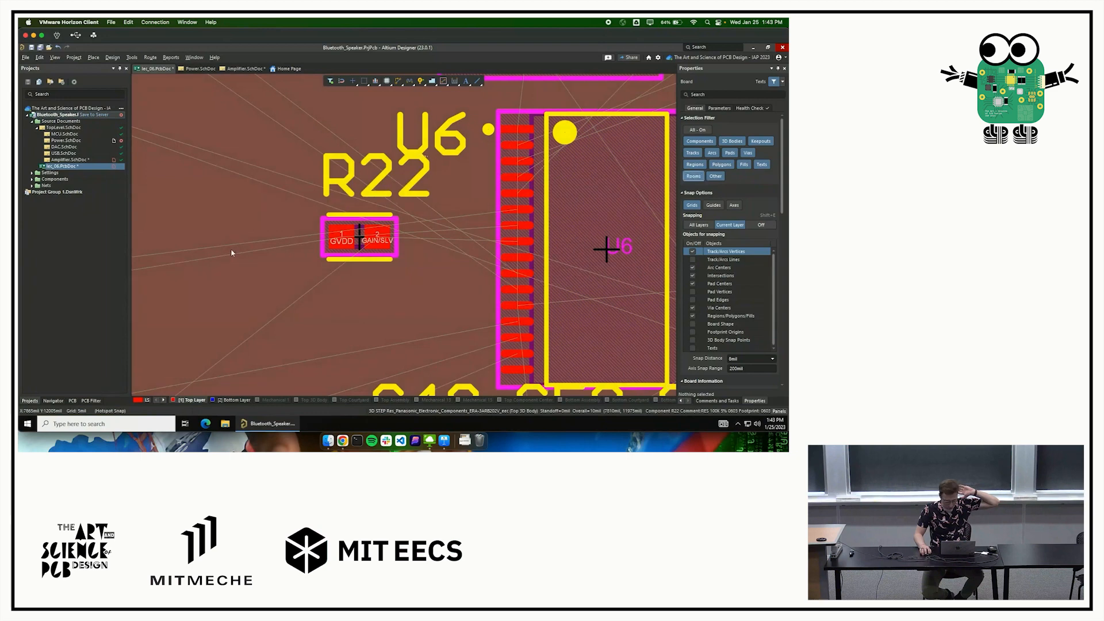
{"action": "left_click", "coordinate": [259, 173]}
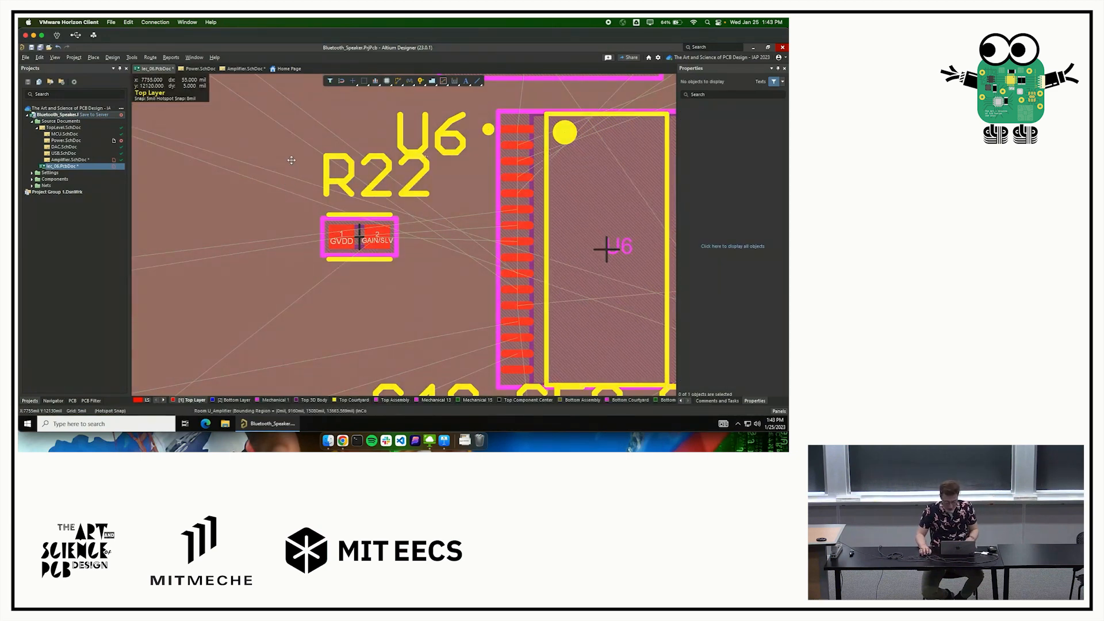
{"action": "left_click", "coordinate": [294, 164]}
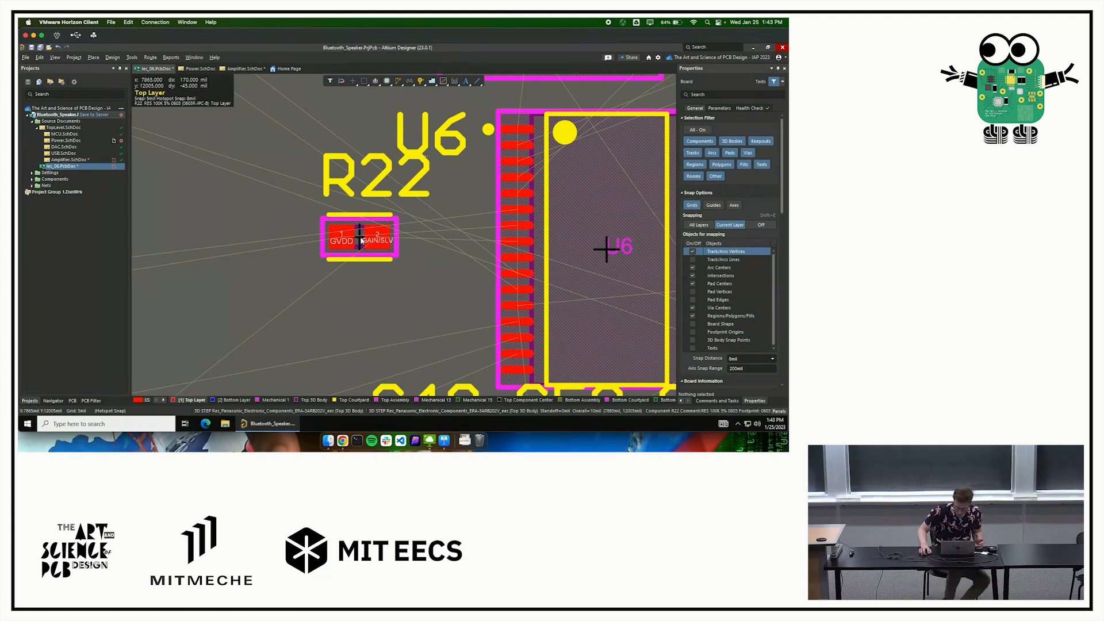
Move R22 closer to U6's GAIN/SLV pin and place its designator to the left of the resistor.
{"action": "left_click_drag", "start_coordinate": [360, 240], "coordinate": [399, 251]}
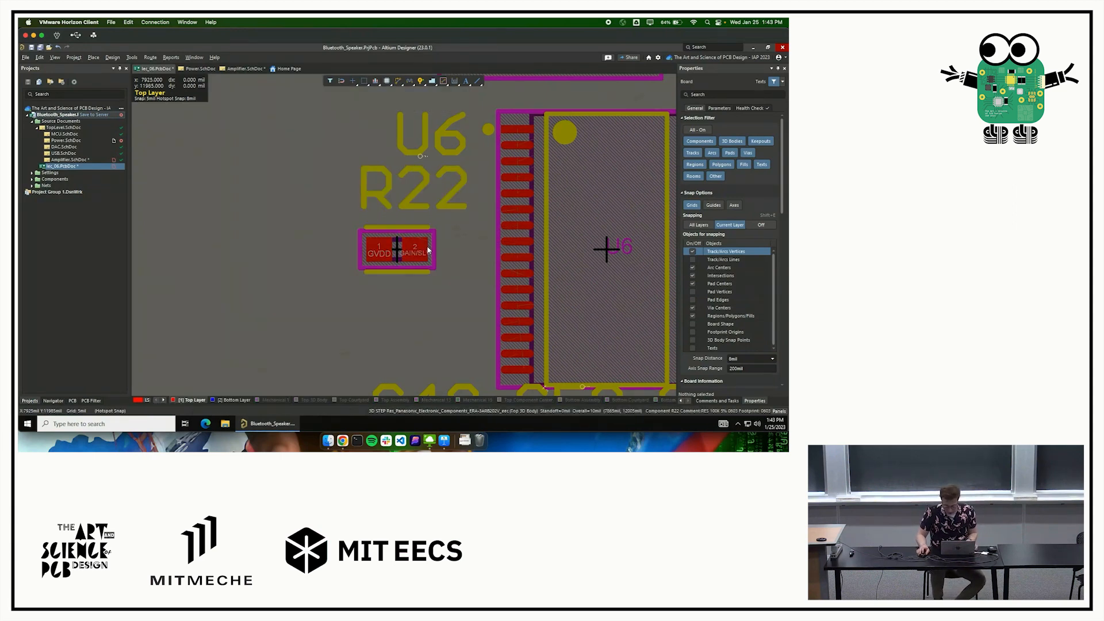
{"action": "scroll", "coordinate": [469, 249], "scroll_direction": "up", "scroll_amount": 3, "text": "ctrl"}
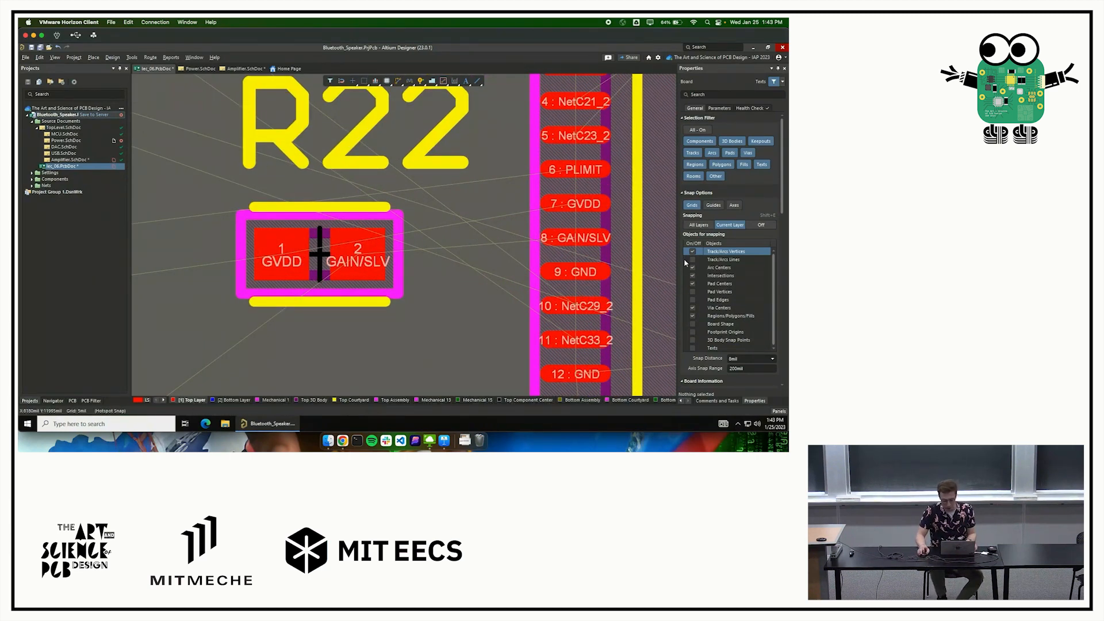
{"action": "scroll", "coordinate": [342, 276], "scroll_direction": "down", "scroll_amount": 4, "text": "ctrl"}
{"action": "right_click_drag", "start_coordinate": [470, 227], "coordinate": [441, 261]}
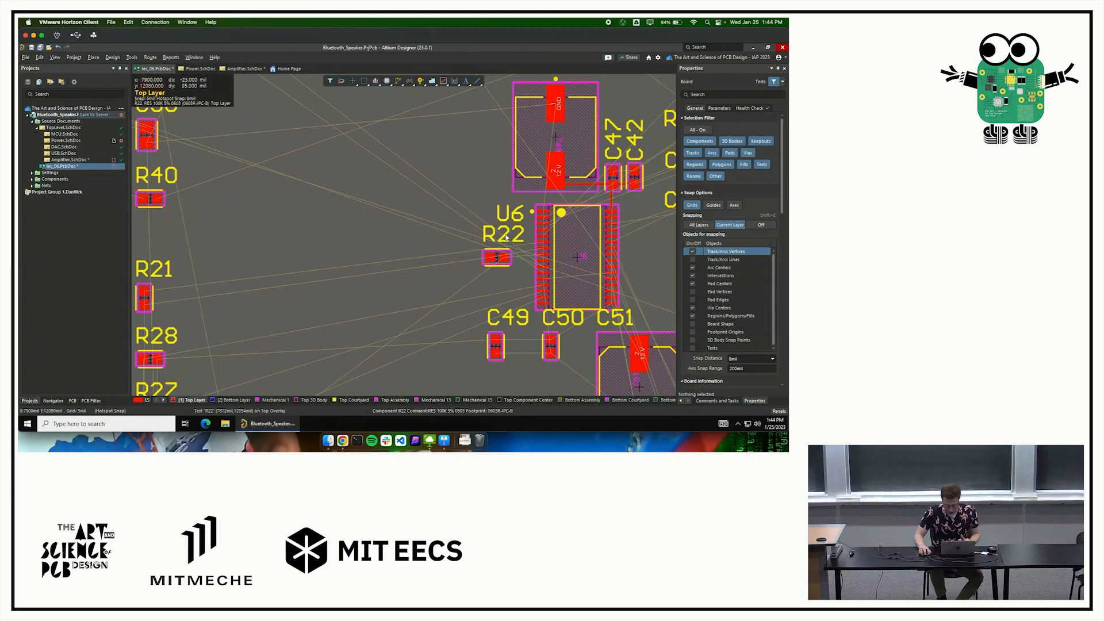
{"action": "left_click_drag", "start_coordinate": [506, 237], "coordinate": [457, 256]}
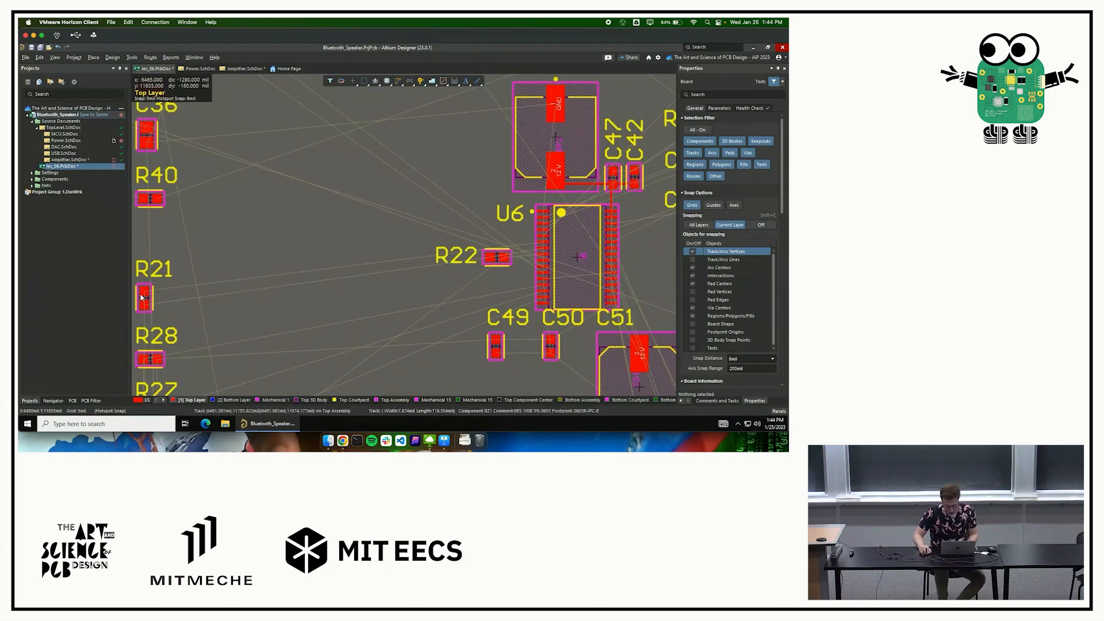
Move R21 beside U6 directly above R22, turned horizontal with its PLIMIT pad facing the chip.
{"action": "left_click_drag", "start_coordinate": [142, 298], "coordinate": [417, 202]}
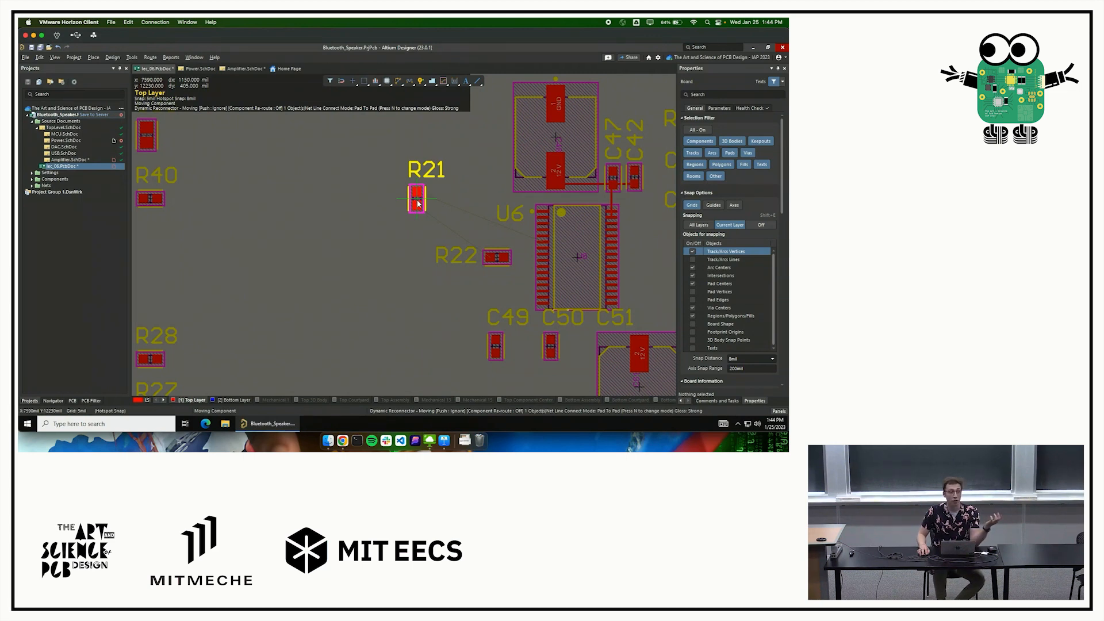
{"action": "left_click_drag", "start_coordinate": [417, 202], "coordinate": [420, 203]}
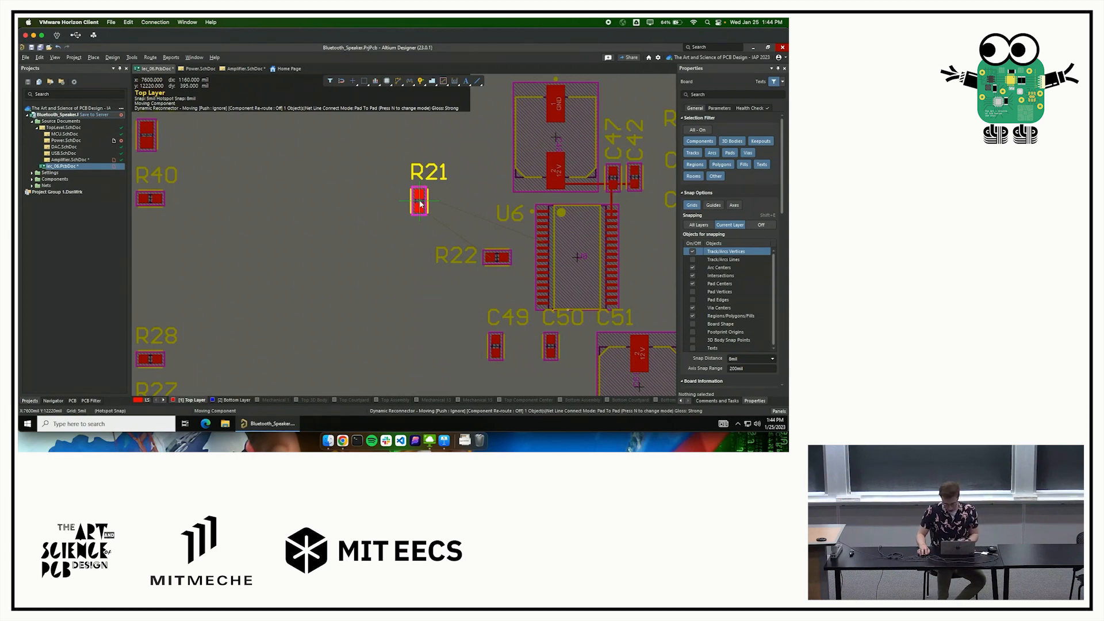
{"action": "left_click_drag", "start_coordinate": [420, 203], "coordinate": [502, 242]}
{"action": "scroll", "coordinate": [533, 302], "scroll_direction": "up", "scroll_amount": 5}
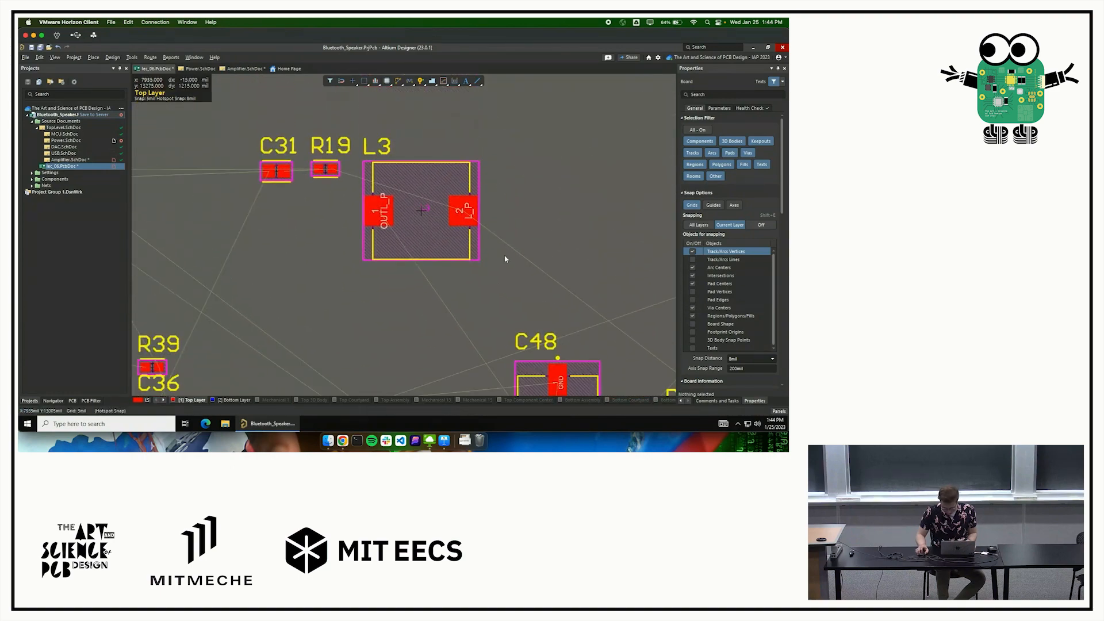
{"action": "scroll", "coordinate": [533, 302], "scroll_direction": "down", "scroll_amount": 2}
{"action": "scroll", "coordinate": [533, 302], "scroll_direction": "down", "scroll_amount": 2}
{"action": "scroll", "coordinate": [526, 269], "scroll_direction": "up", "scroll_amount": 3, "text": "ctrl"}
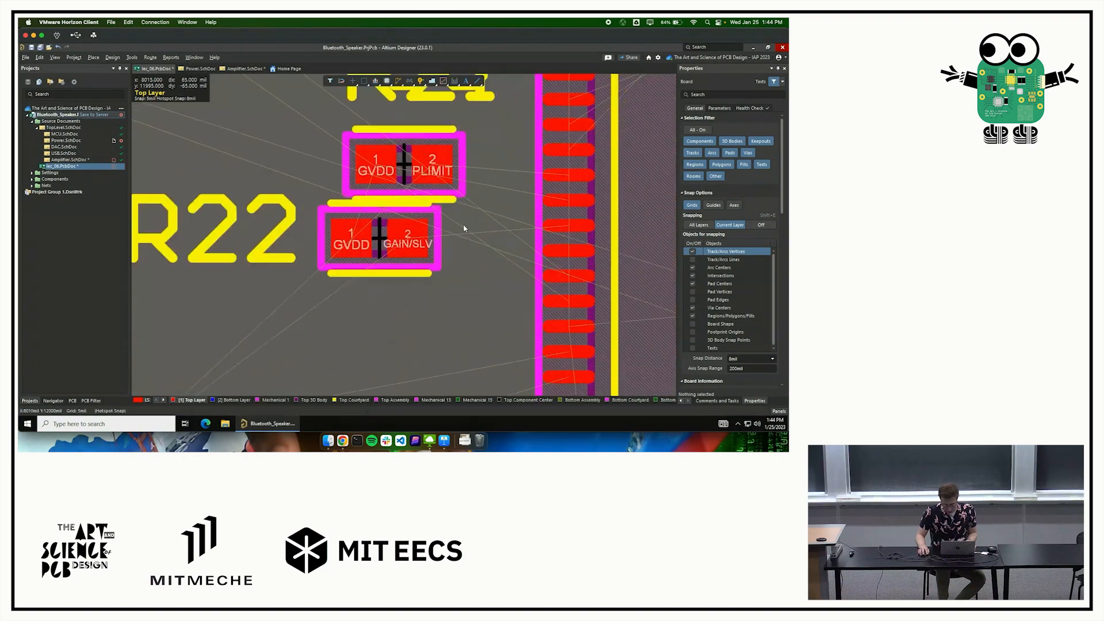
{"action": "left_click_drag", "start_coordinate": [426, 167], "coordinate": [383, 155]}
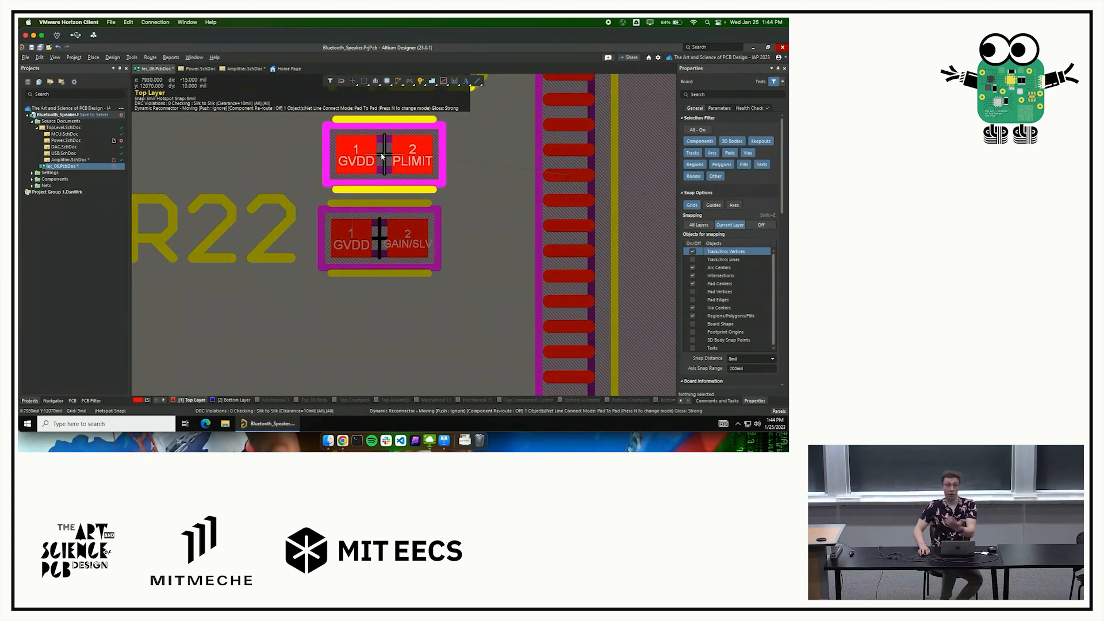
{"action": "left_click_drag", "start_coordinate": [383, 155], "coordinate": [383, 155]}
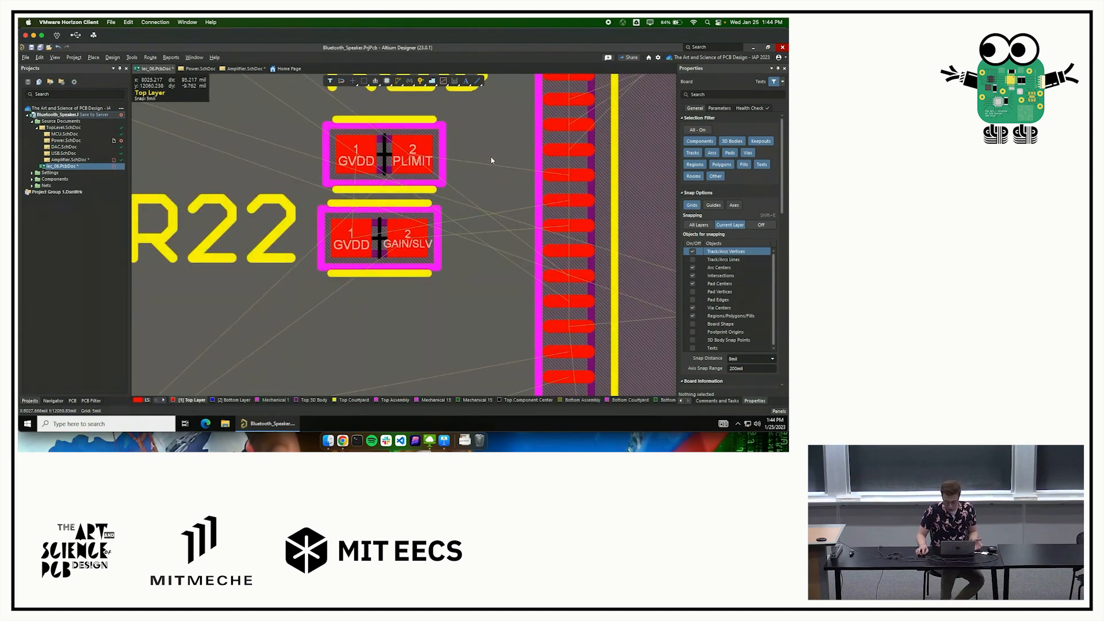
Route a 10 mil top-layer PLIMIT track from U6 pin 6 to pad 2 of R21.
{"action": "key", "text": "ctrl+w"}
{"action": "left_click", "coordinate": [568, 176]}
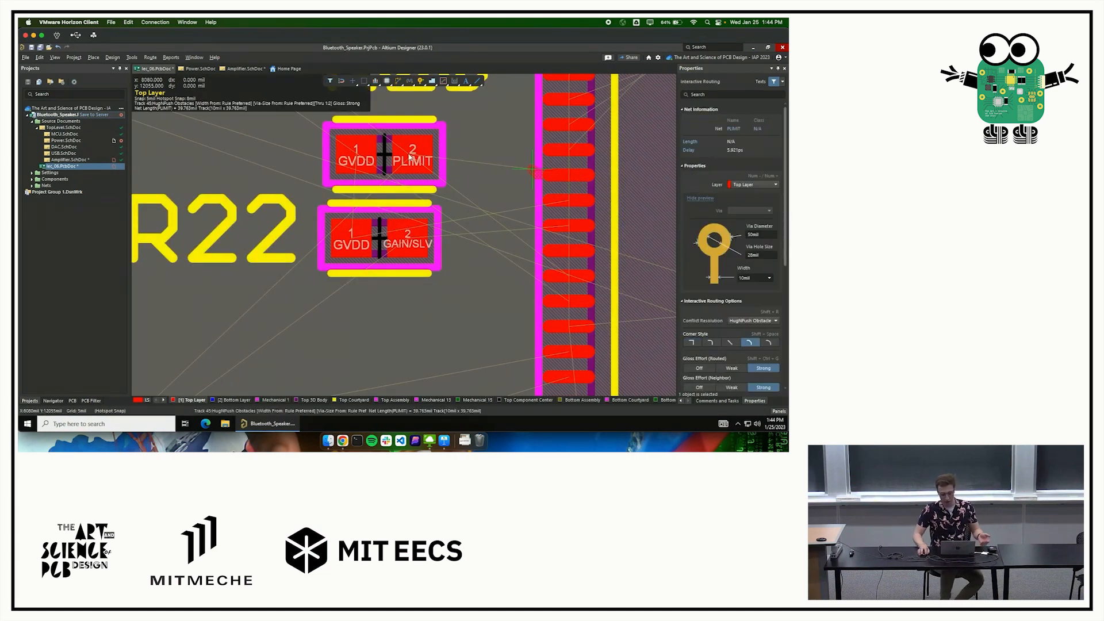
{"action": "key", "text": "shift+space"}
{"action": "left_click", "coordinate": [413, 156]}
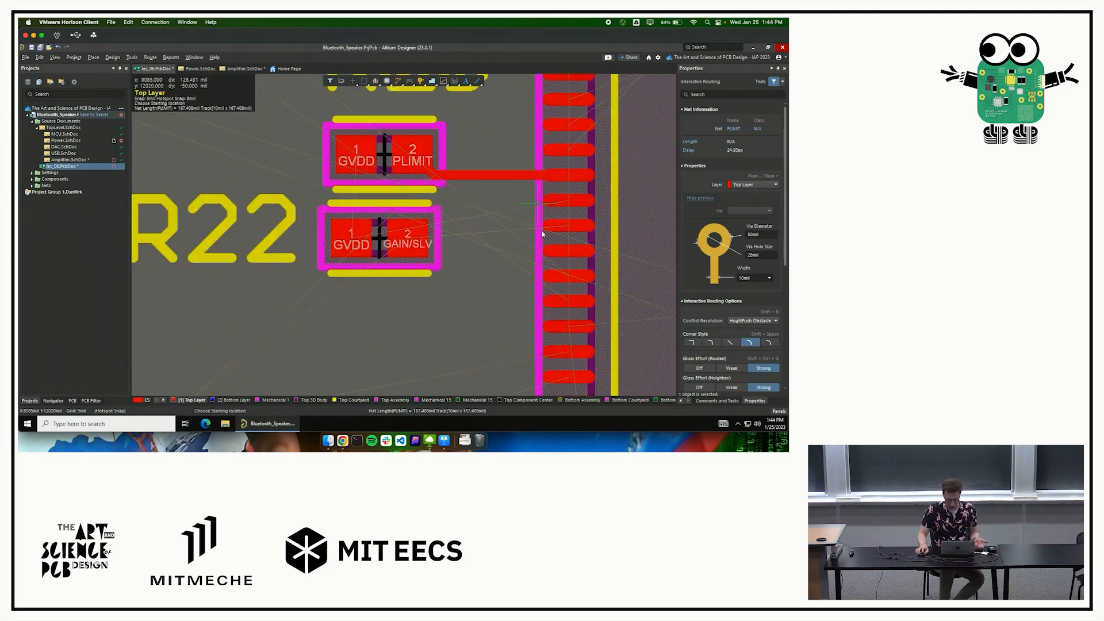
Route a 10 mil top-layer GAIN/SLV track between U6 pin 8 and pad 2 of R22.
{"action": "left_click", "coordinate": [408, 246]}
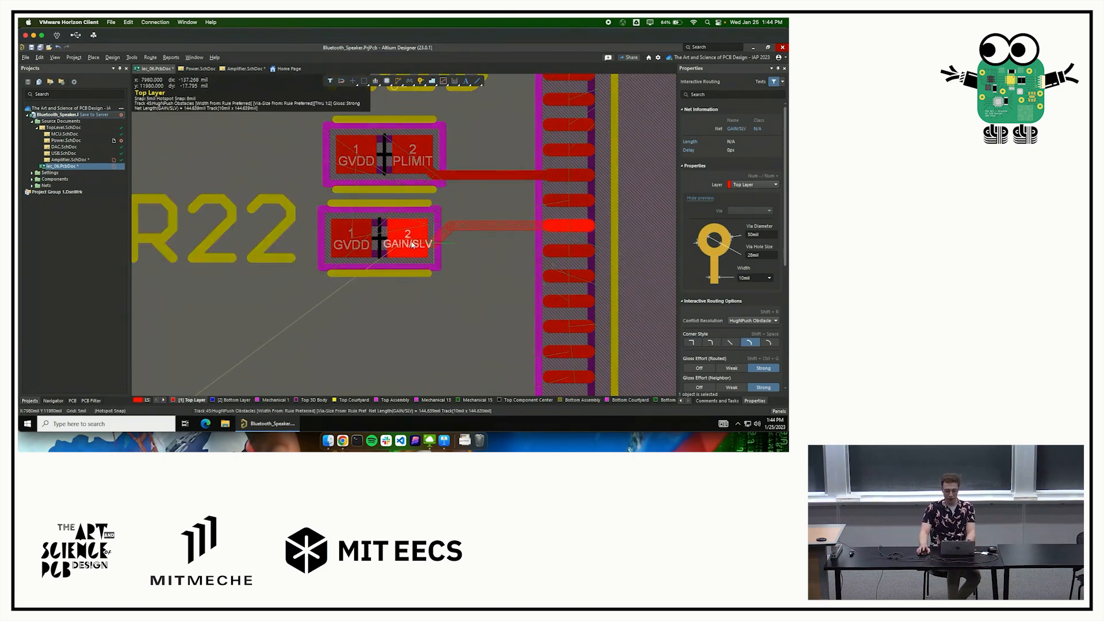
{"action": "left_click", "coordinate": [568, 225]}
{"action": "key", "text": "Escape"}
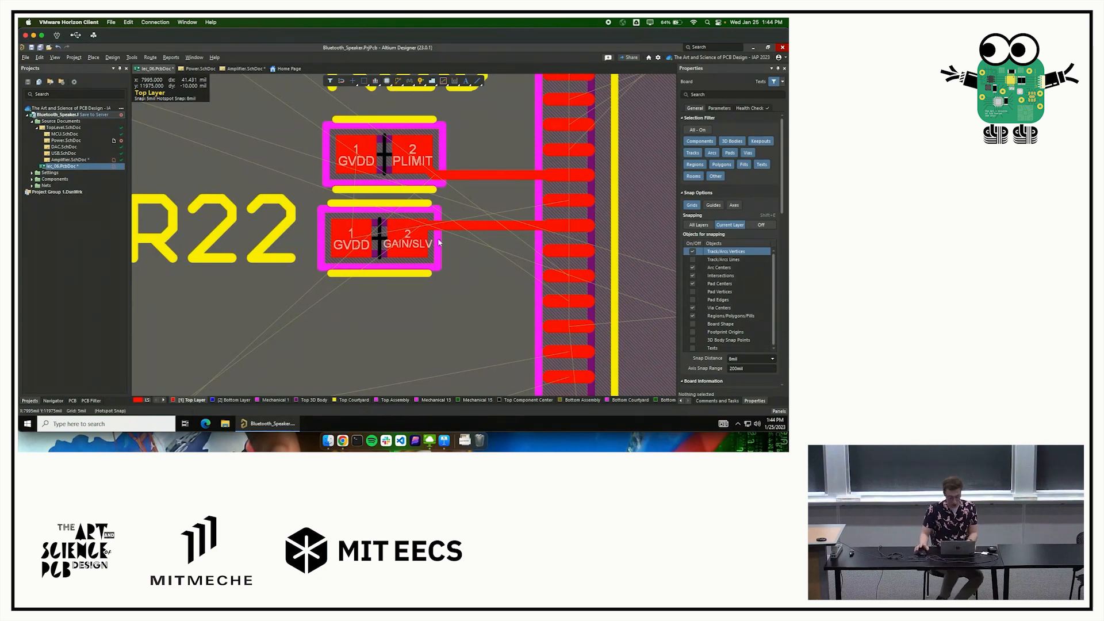
Route a 10 mil top-layer GVDD track between pad 1 of R21 and pad 1 of R22.
{"action": "key", "text": "ctrl+w"}
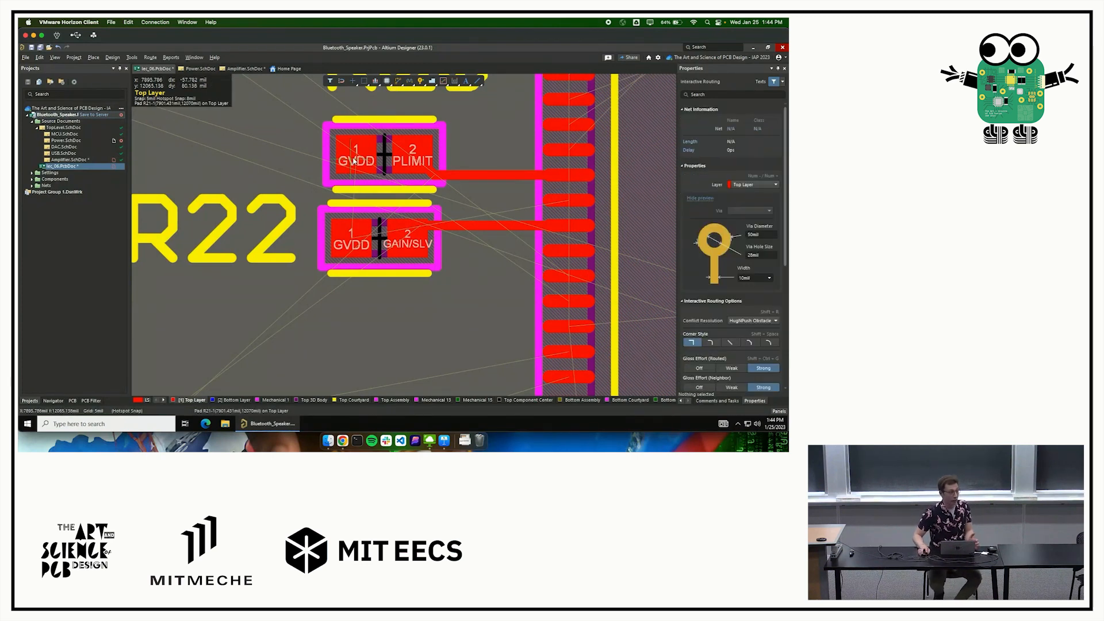
{"action": "left_click", "coordinate": [359, 156]}
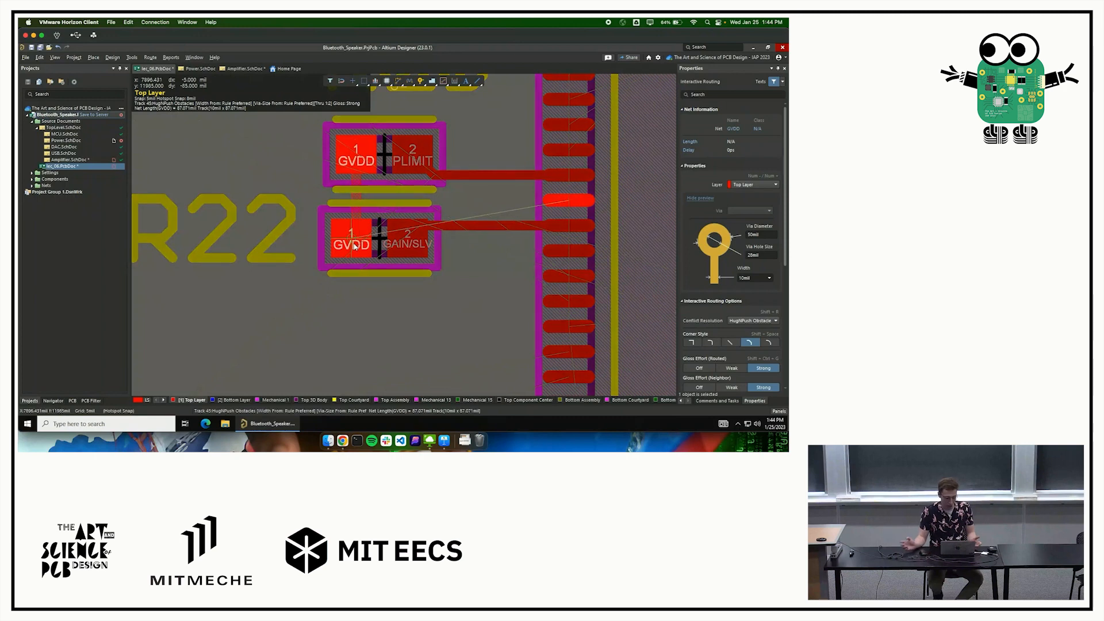
{"action": "left_click", "coordinate": [353, 246]}
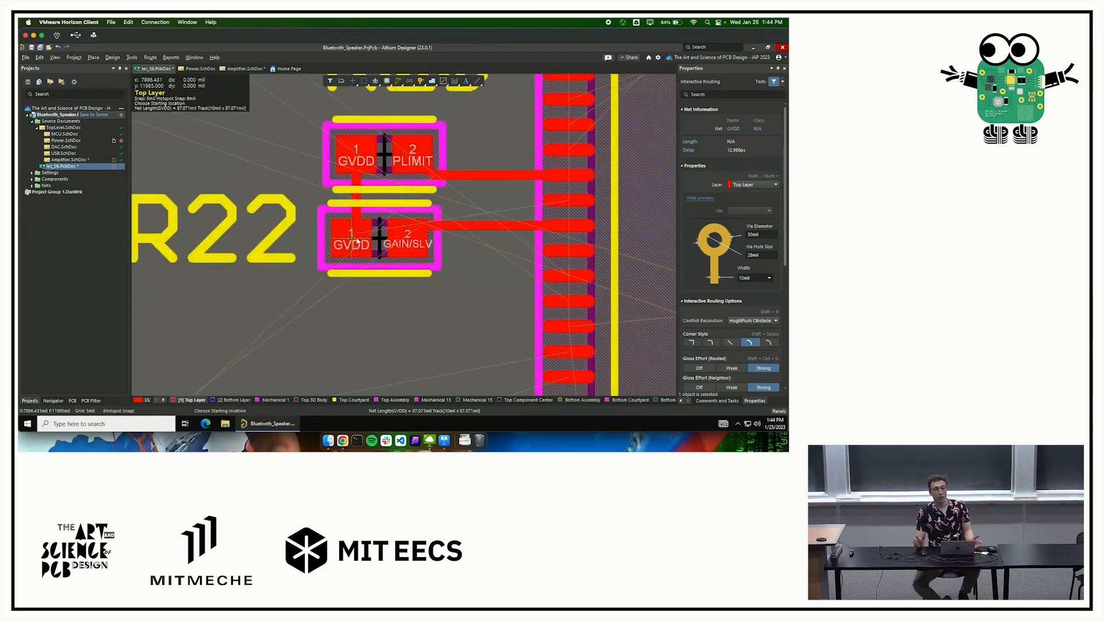
{"action": "key", "text": "Escape"}
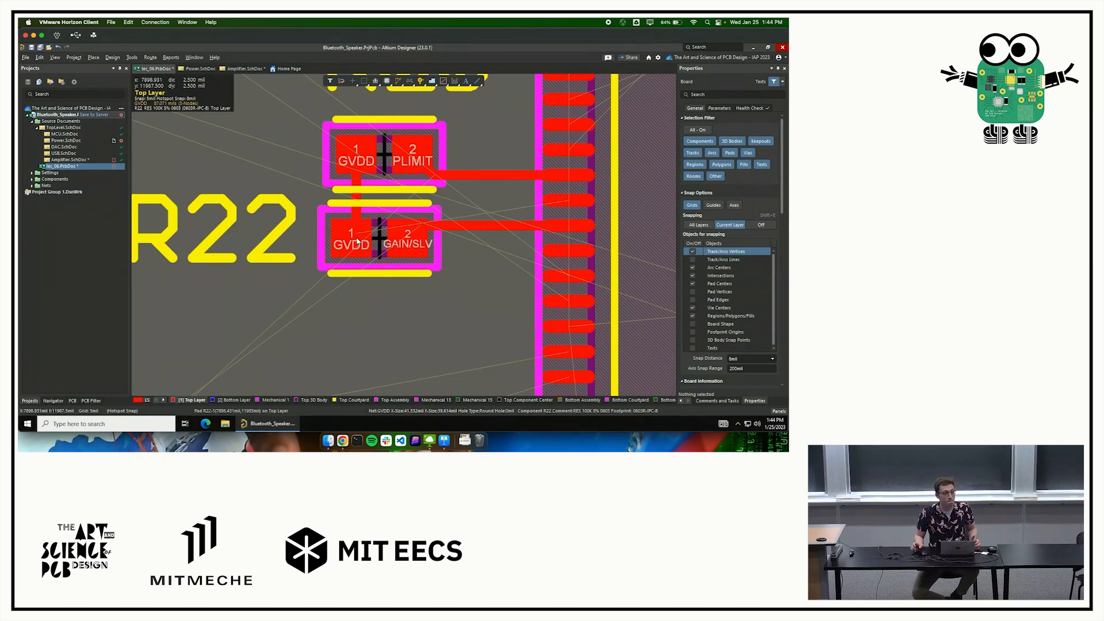
Select the column of R16, C19 and C18 beside inductor L1.
{"action": "scroll", "coordinate": [393, 232], "scroll_direction": "down", "scroll_amount": 5, "text": "ctrl"}
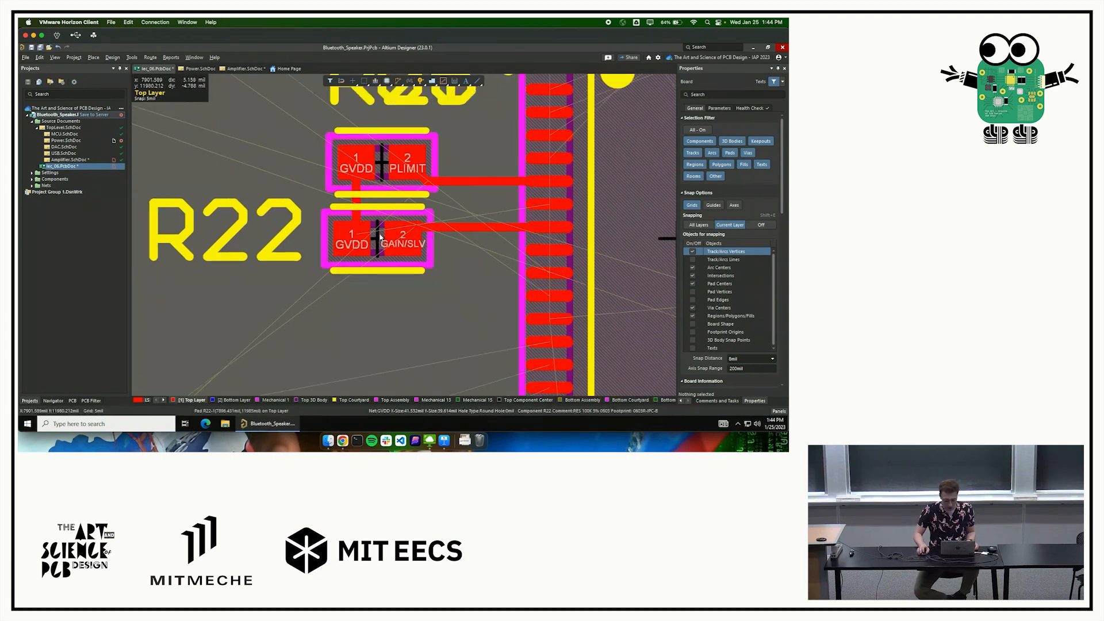
{"action": "scroll", "coordinate": [392, 232], "scroll_direction": "down", "scroll_amount": 2, "text": "ctrl"}
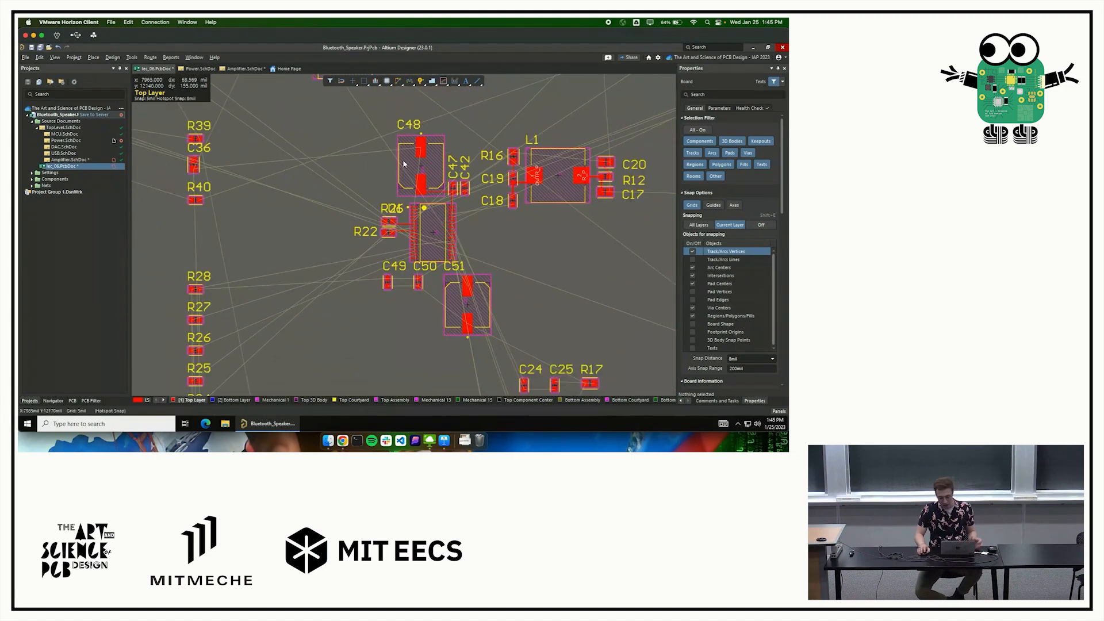
{"action": "scroll", "coordinate": [396, 313], "scroll_direction": "down", "scroll_amount": 2, "text": "ctrl"}
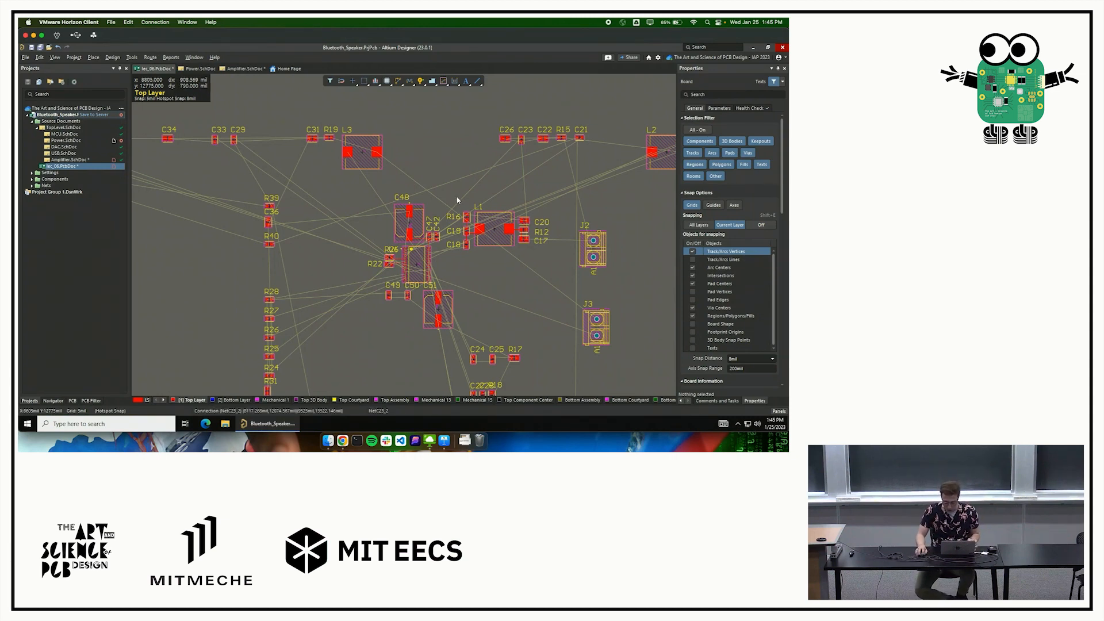
{"action": "mouse_move", "coordinate": [550, 193]}
{"action": "left_mouse_down"}
{"action": "mouse_move", "coordinate": [505, 247]}
{"action": "mouse_move", "coordinate": [556, 199]}
{"action": "left_mouse_up"}
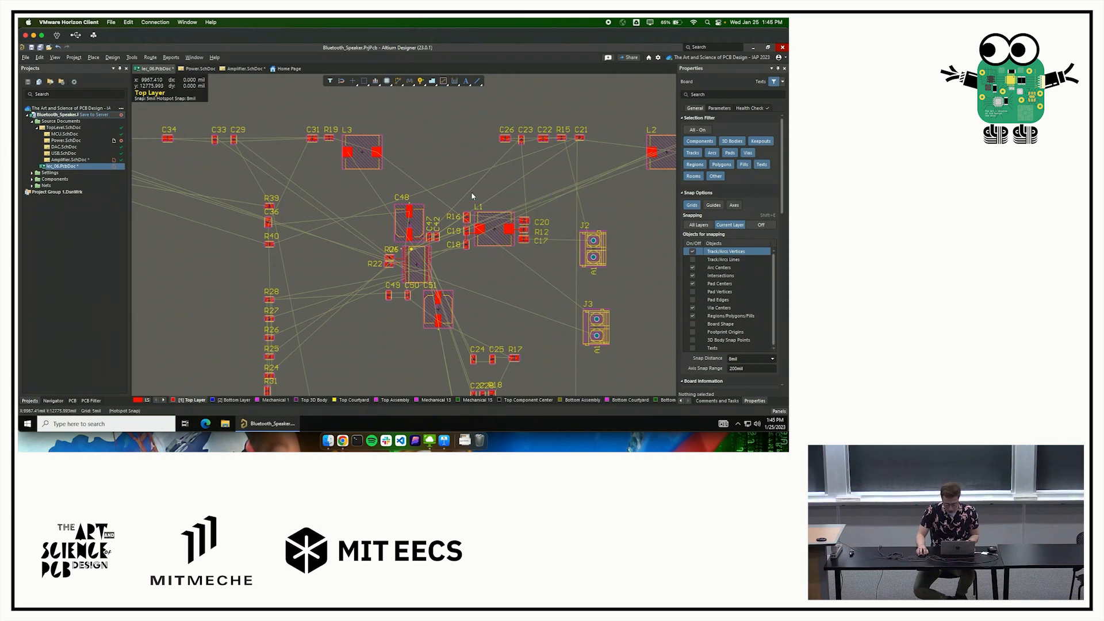
{"action": "left_click_drag", "start_coordinate": [443, 188], "coordinate": [495, 270]}
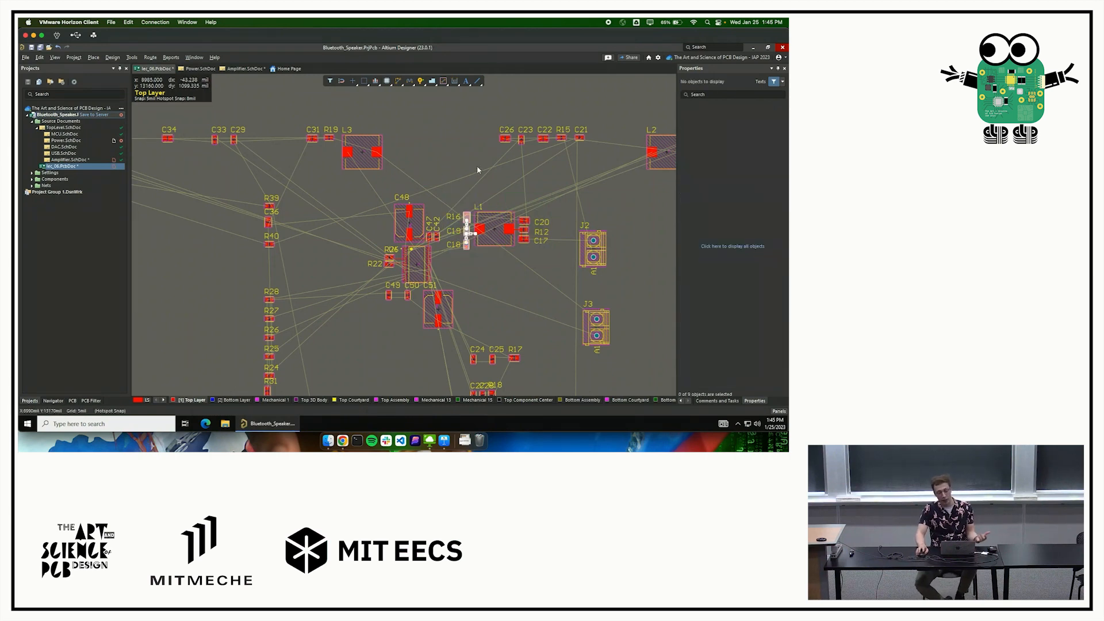
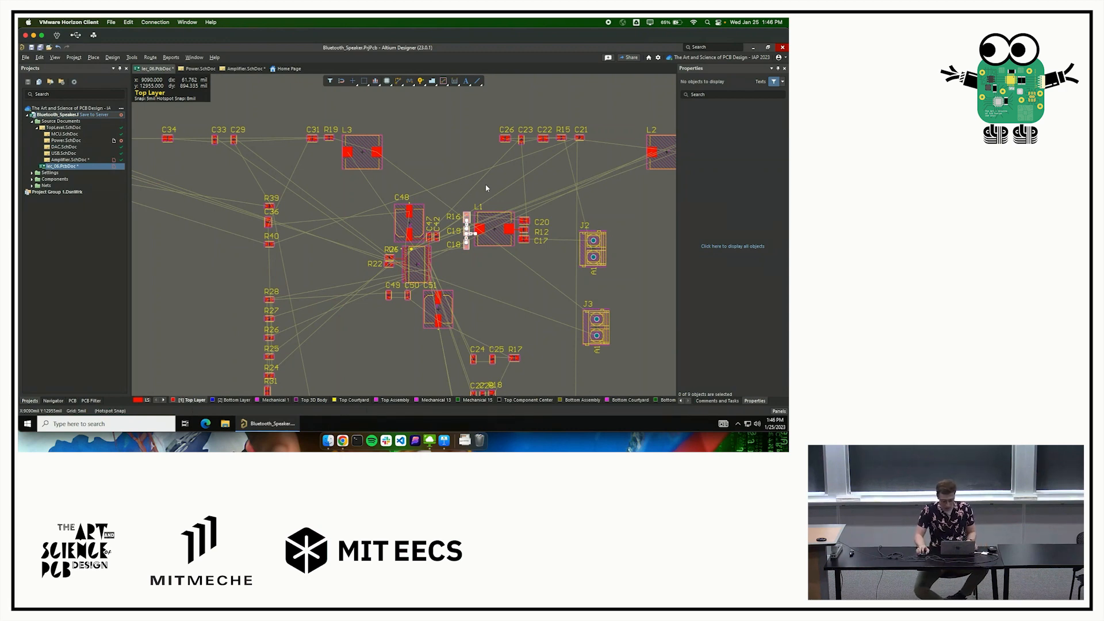
Try moving R21 down tightly against R22, and undo the move.
{"action": "scroll", "coordinate": [377, 249], "scroll_direction": "up", "scroll_amount": 3, "text": "ctrl"}
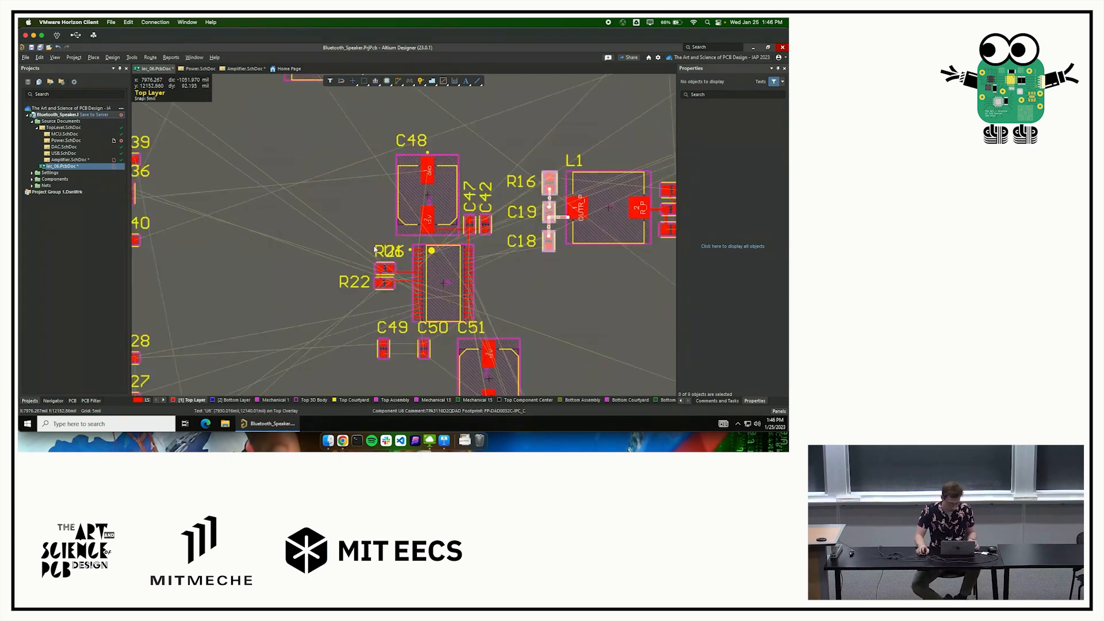
{"action": "scroll", "coordinate": [375, 249], "scroll_direction": "up", "scroll_amount": 2, "text": "ctrl"}
{"action": "scroll", "coordinate": [366, 281], "scroll_direction": "up", "scroll_amount": 1, "text": "ctrl"}
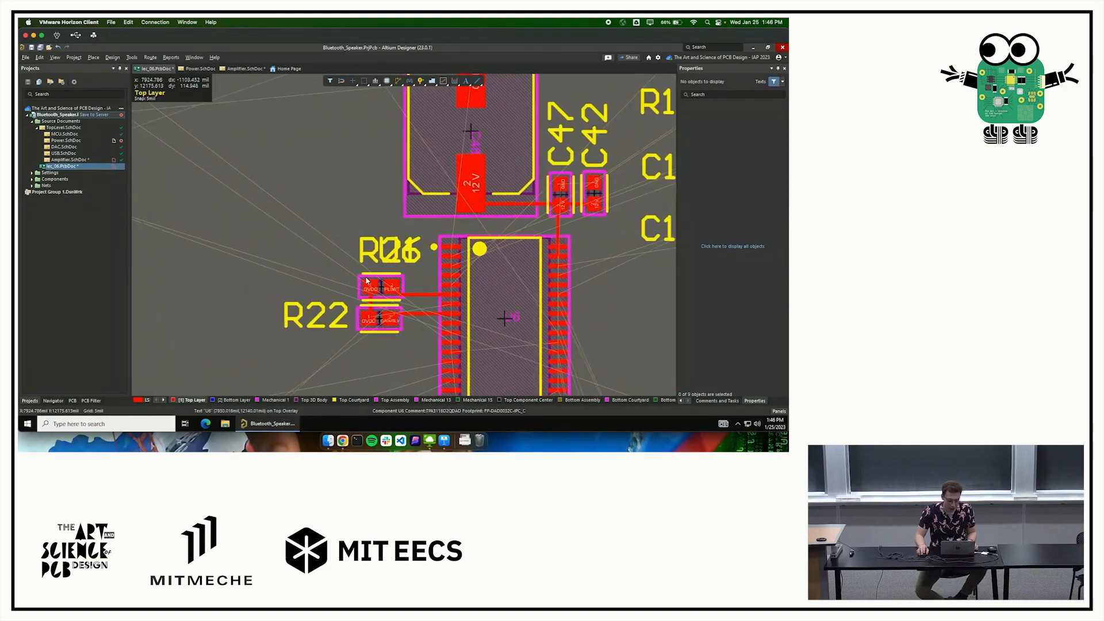
{"action": "scroll", "coordinate": [367, 281], "scroll_direction": "up", "scroll_amount": 2, "text": "ctrl"}
{"action": "scroll", "coordinate": [394, 243], "scroll_direction": "up", "scroll_amount": 1, "text": "ctrl"}
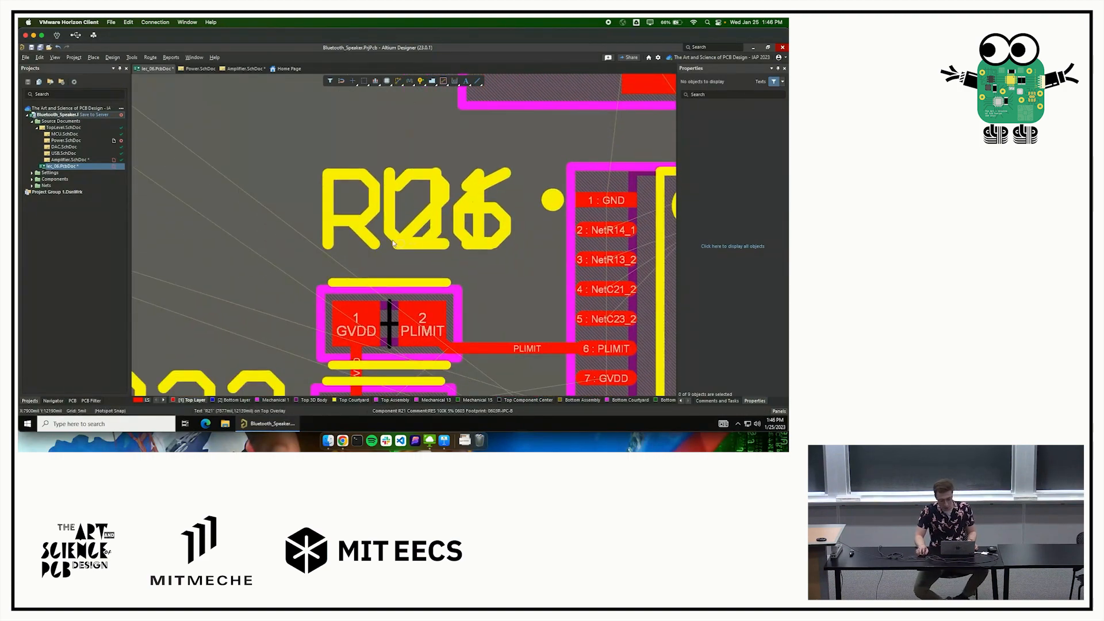
{"action": "right_click_drag", "start_coordinate": [363, 270], "coordinate": [418, 142]}
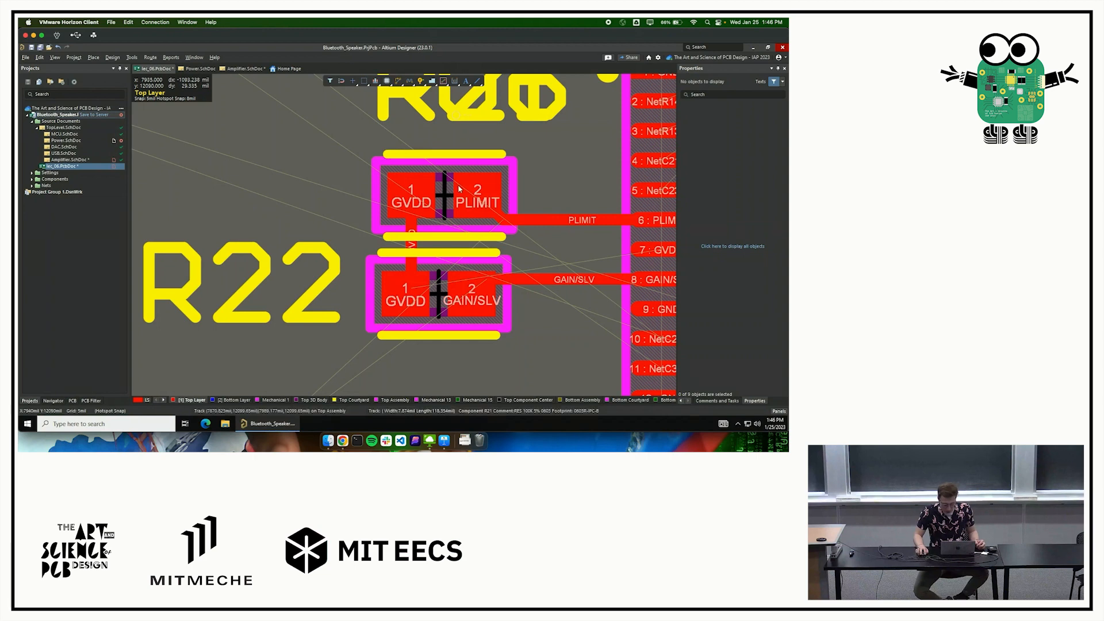
{"action": "left_click_drag", "start_coordinate": [442, 203], "coordinate": [438, 250]}
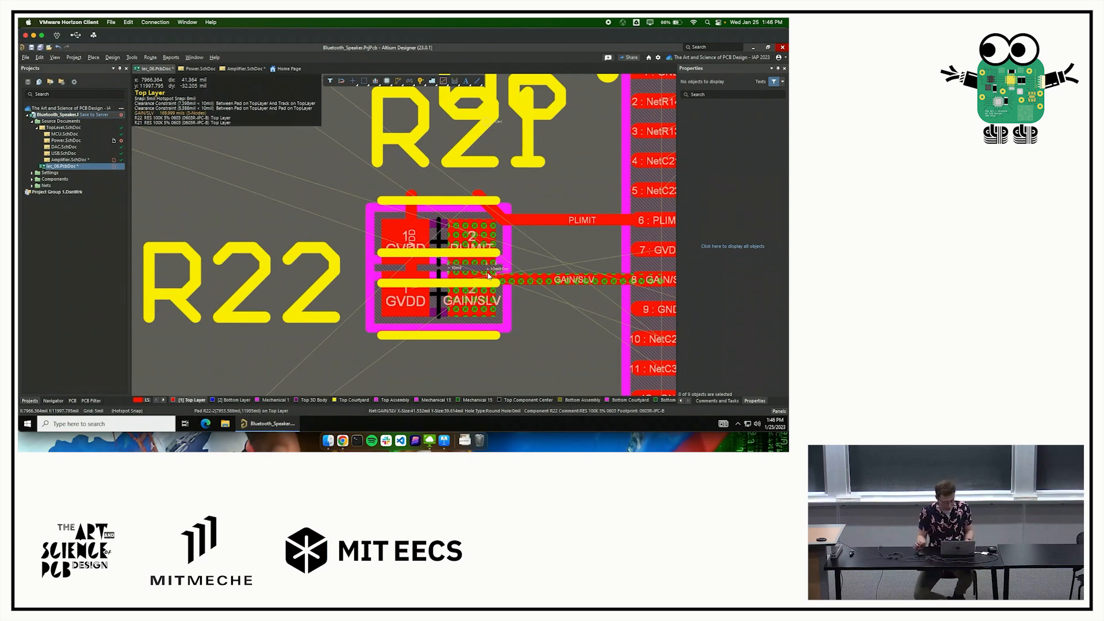
{"action": "key", "text": "ctrl+z"}
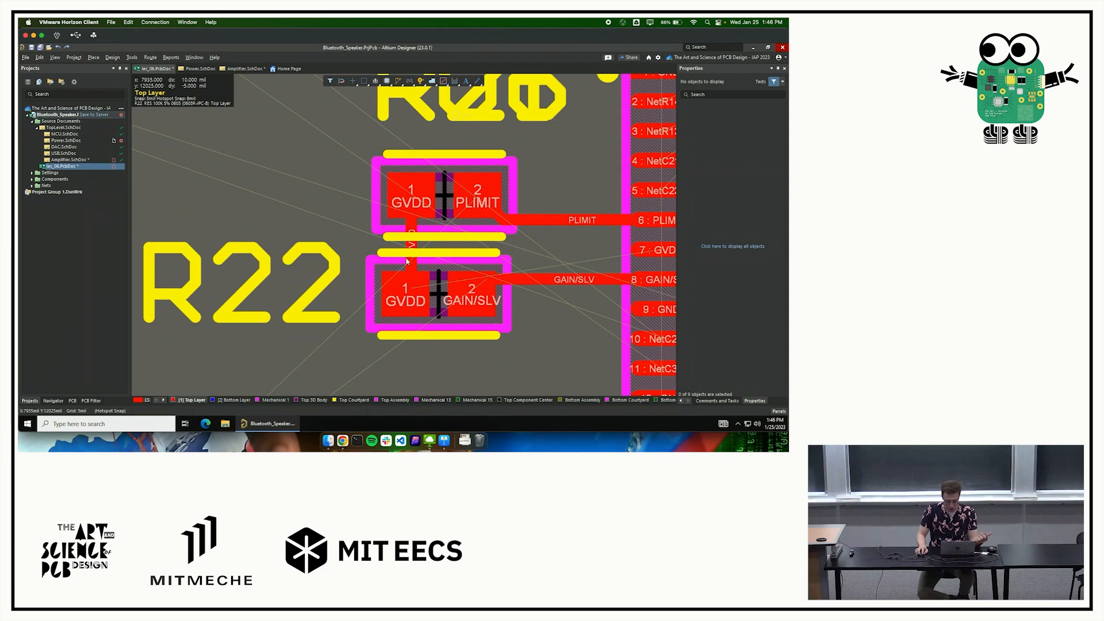
Align R21 directly above R22 with the two resistors' courtyards touching.
{"action": "left_click_drag", "start_coordinate": [446, 202], "coordinate": [464, 195]}
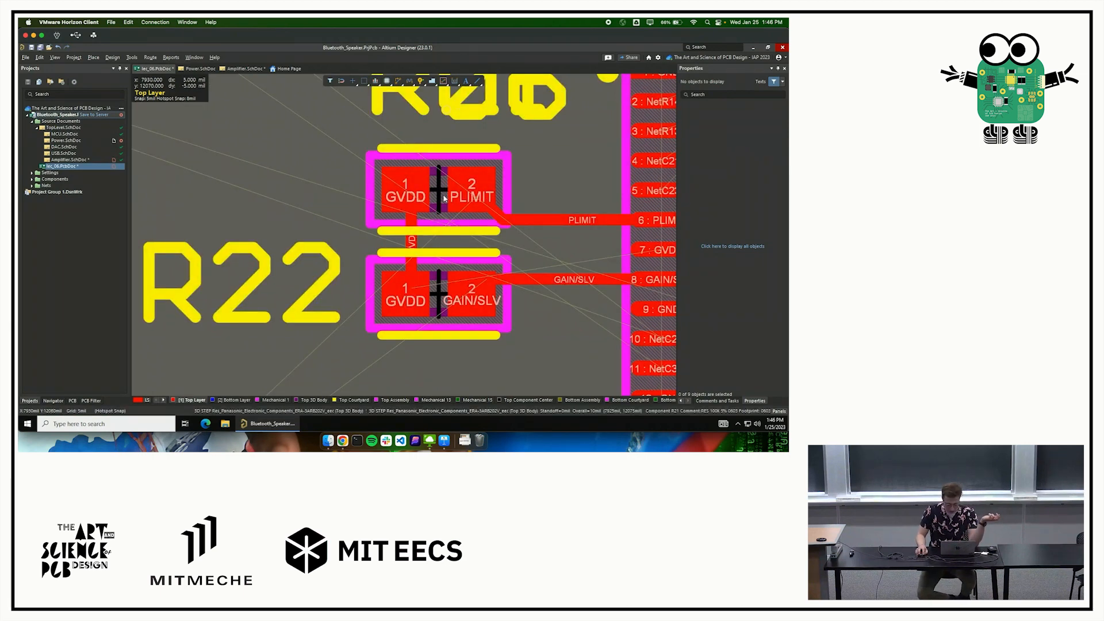
{"action": "left_click_drag", "start_coordinate": [444, 202], "coordinate": [438, 216]}
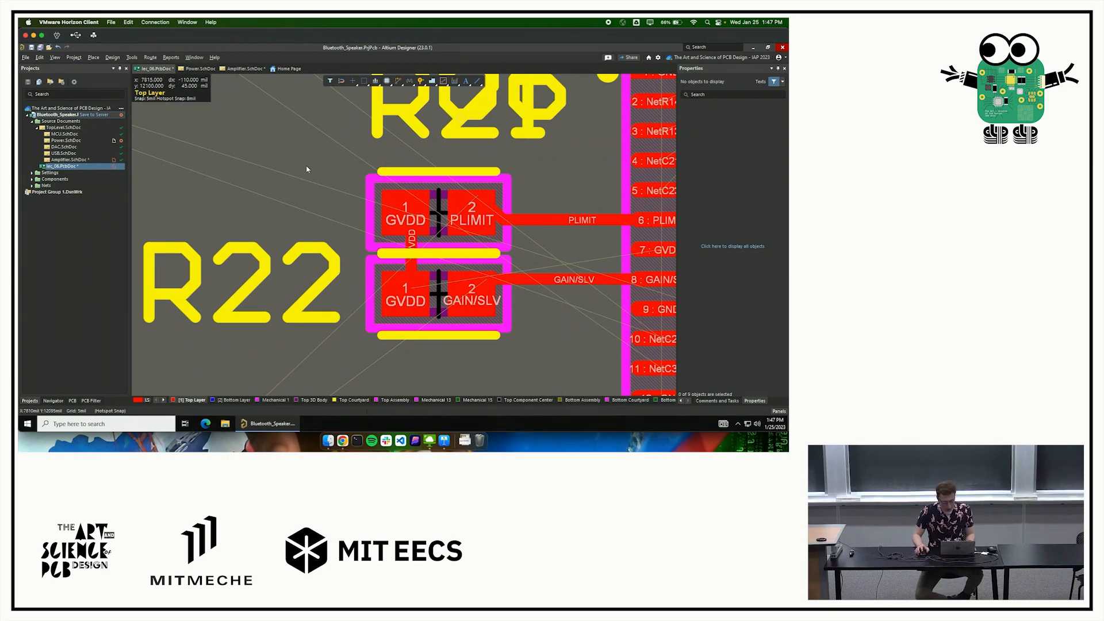
Check the spacing of R21 and R22 in 3D, and move R21 up to leave a small gap between their courtyards.
{"action": "key", "text": "3"}
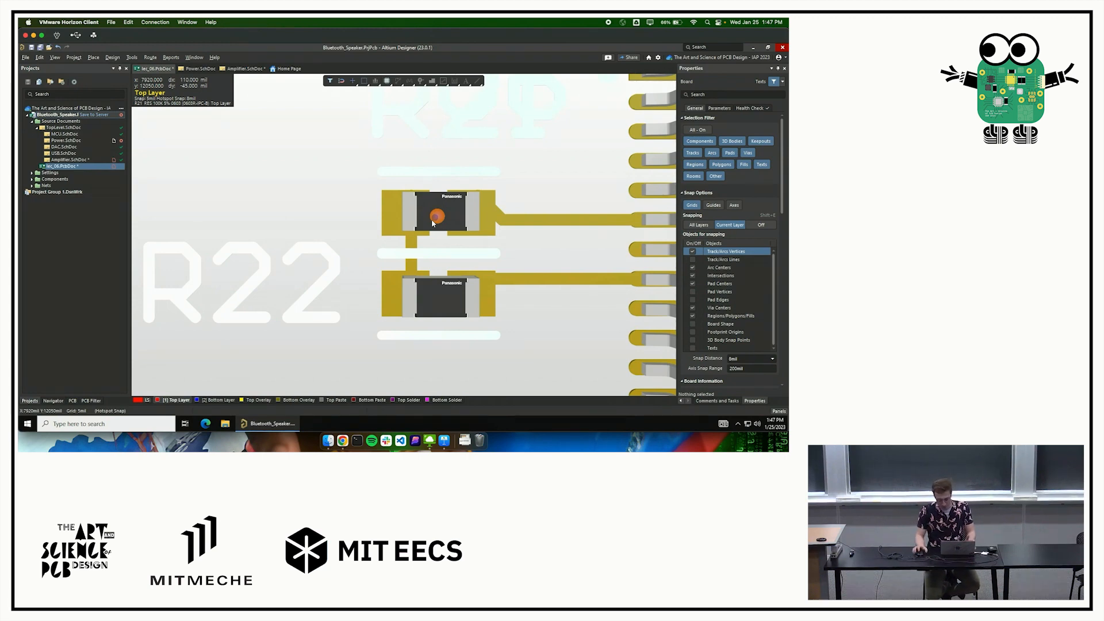
{"action": "key", "text": "2"}
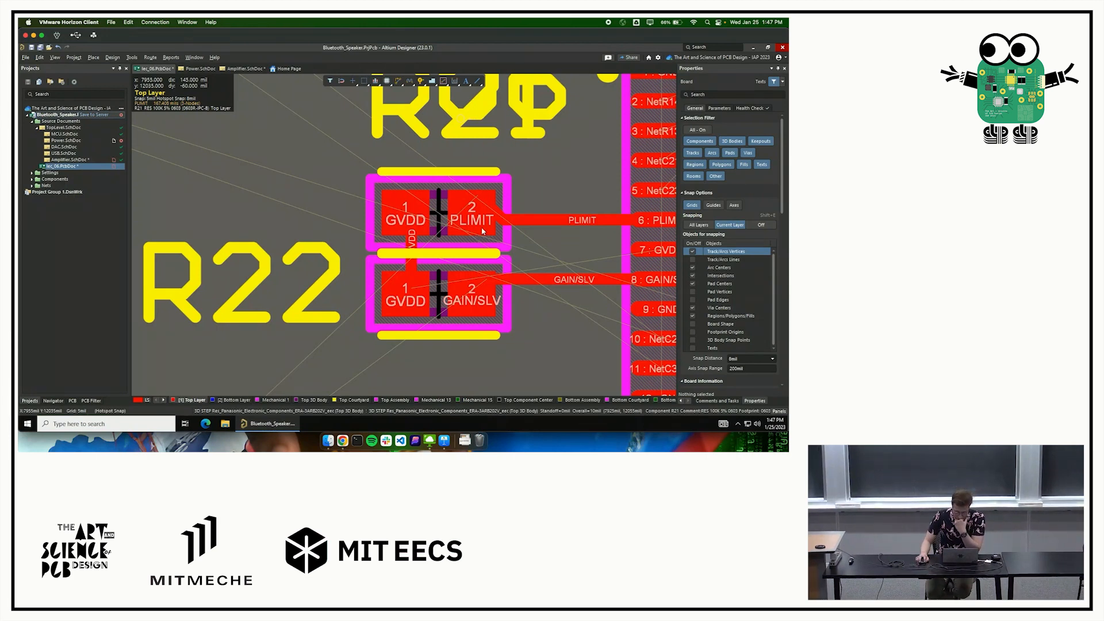
{"action": "left_click_drag", "start_coordinate": [482, 231], "coordinate": [442, 198]}
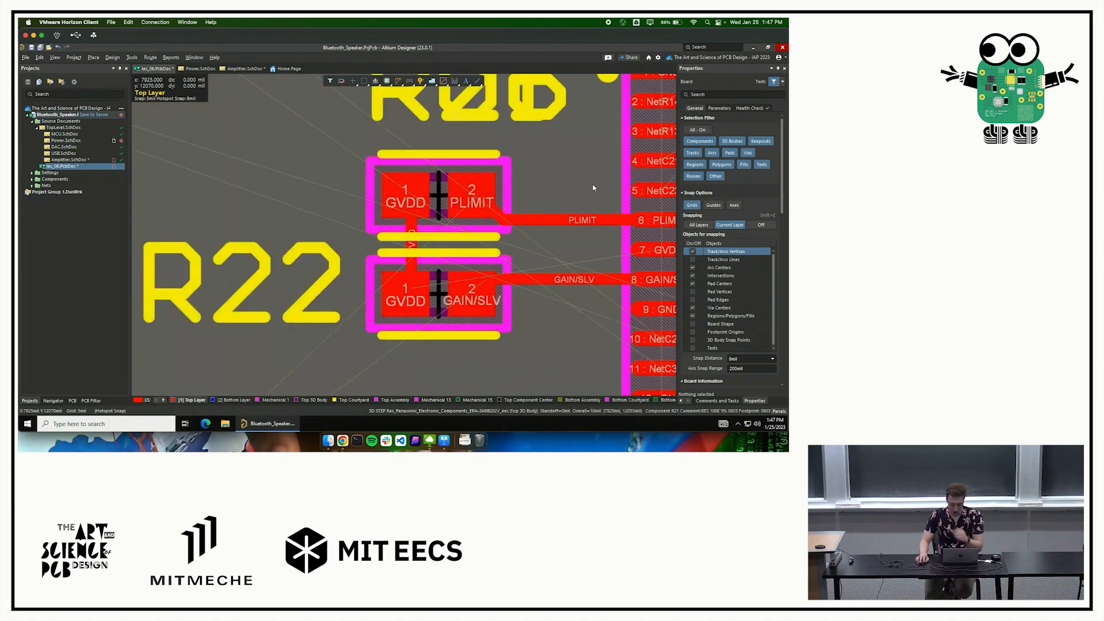
Move the USB connector J1 out of the U_USB room into the U_Power room above the MCU components.
{"action": "scroll", "coordinate": [483, 205], "scroll_direction": "down", "scroll_amount": 5, "text": "ctrl"}
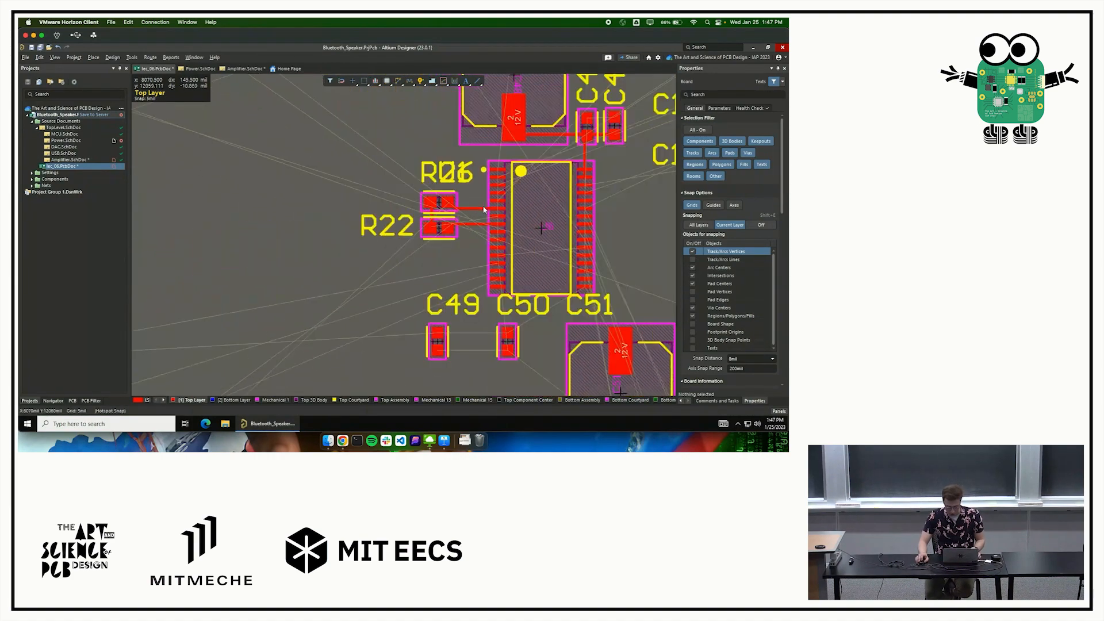
{"action": "scroll", "coordinate": [483, 210], "scroll_direction": "down", "scroll_amount": 3, "text": "ctrl"}
{"action": "right_click_drag", "start_coordinate": [486, 171], "coordinate": [538, 93]}
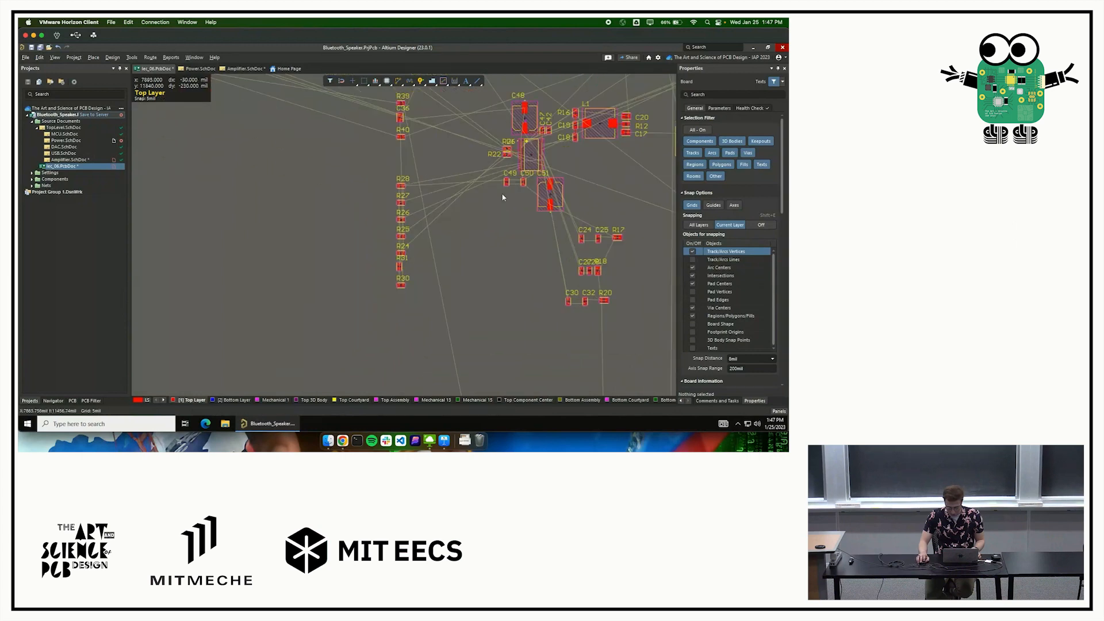
{"action": "scroll", "coordinate": [502, 199], "scroll_direction": "down", "scroll_amount": 3, "text": "ctrl"}
{"action": "right_click_drag", "start_coordinate": [500, 244], "coordinate": [377, 259]}
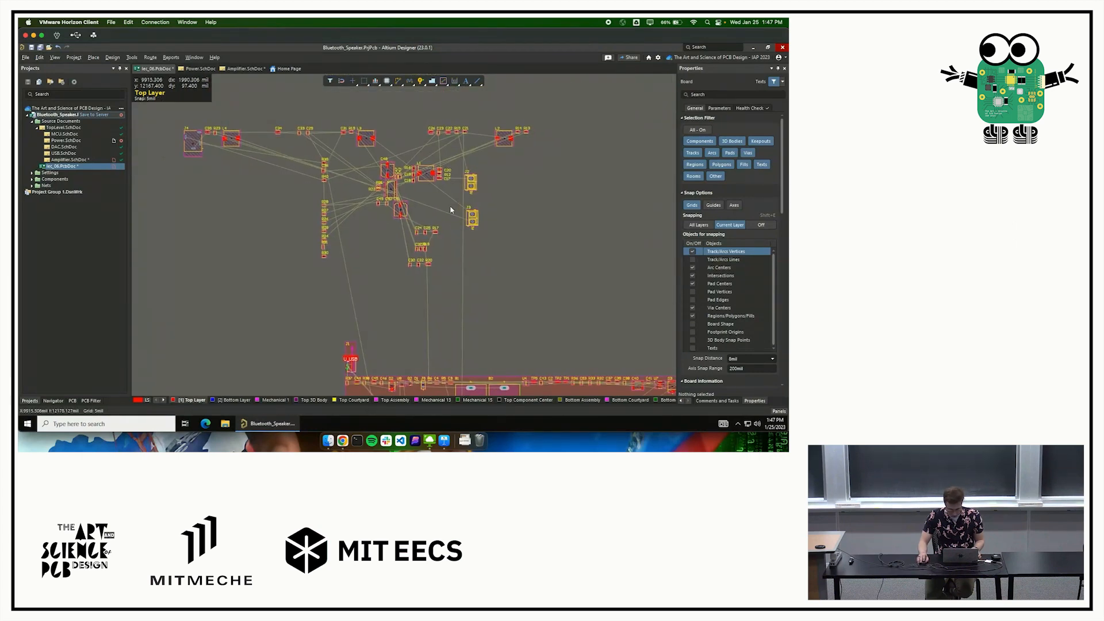
{"action": "scroll", "coordinate": [443, 242], "scroll_direction": "down", "scroll_amount": 5}
{"action": "scroll", "coordinate": [405, 186], "scroll_direction": "down", "scroll_amount": 1}
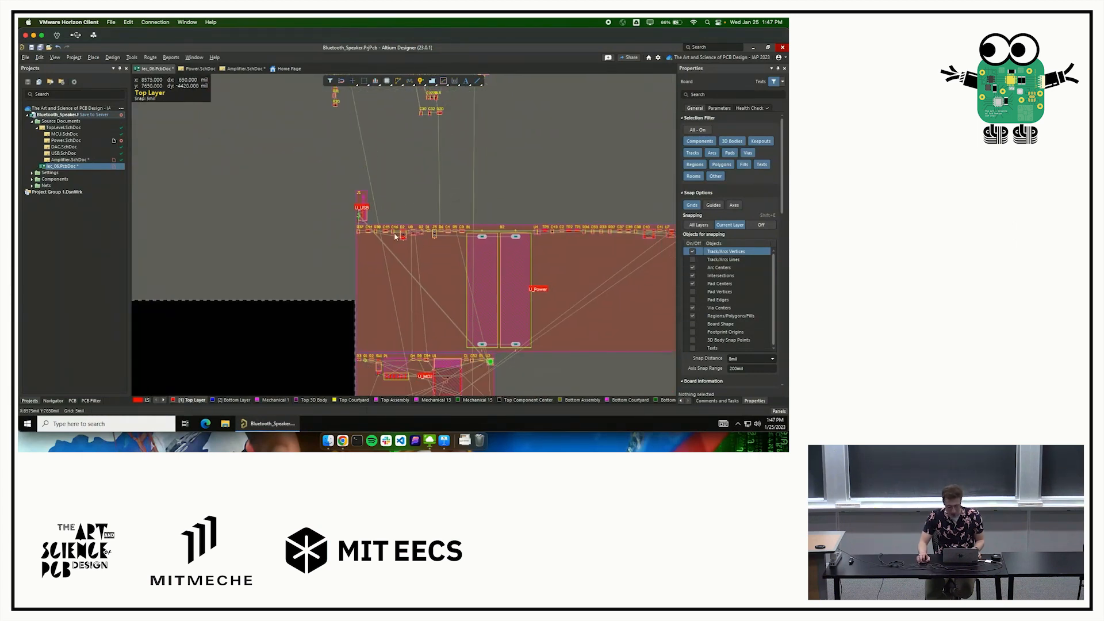
{"action": "scroll", "coordinate": [406, 190], "scroll_direction": "up", "scroll_amount": 5, "text": "ctrl"}
{"action": "right_click_drag", "start_coordinate": [406, 195], "coordinate": [394, 154]}
{"action": "left_click_drag", "start_coordinate": [368, 157], "coordinate": [506, 244]}
Move J1 to the edge of the U_MCU room, directly below U2.
{"action": "scroll", "coordinate": [502, 256], "scroll_direction": "down", "scroll_amount": 5}
{"action": "scroll", "coordinate": [506, 244], "scroll_direction": "down", "scroll_amount": 3, "text": "ctrl"}
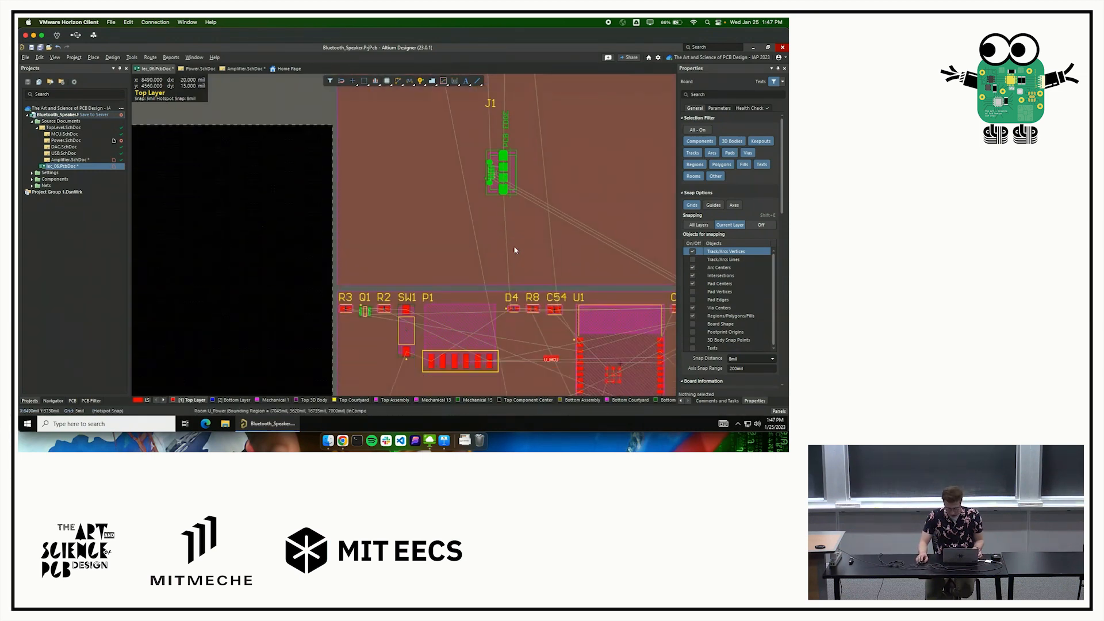
{"action": "scroll", "coordinate": [513, 246], "scroll_direction": "down", "scroll_amount": 3}
{"action": "scroll", "coordinate": [472, 228], "scroll_direction": "down", "scroll_amount": 3, "text": "ctrl"}
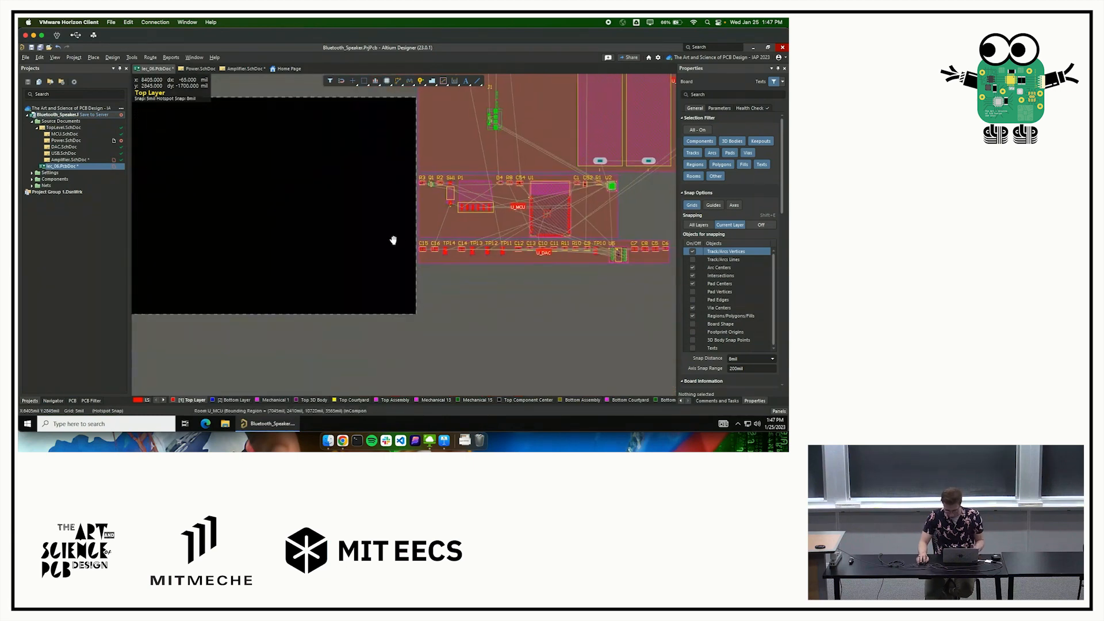
{"action": "scroll", "coordinate": [395, 239], "scroll_direction": "right", "scroll_amount": 3, "text": "shift"}
{"action": "scroll", "coordinate": [440, 176], "scroll_direction": "up", "scroll_amount": 1}
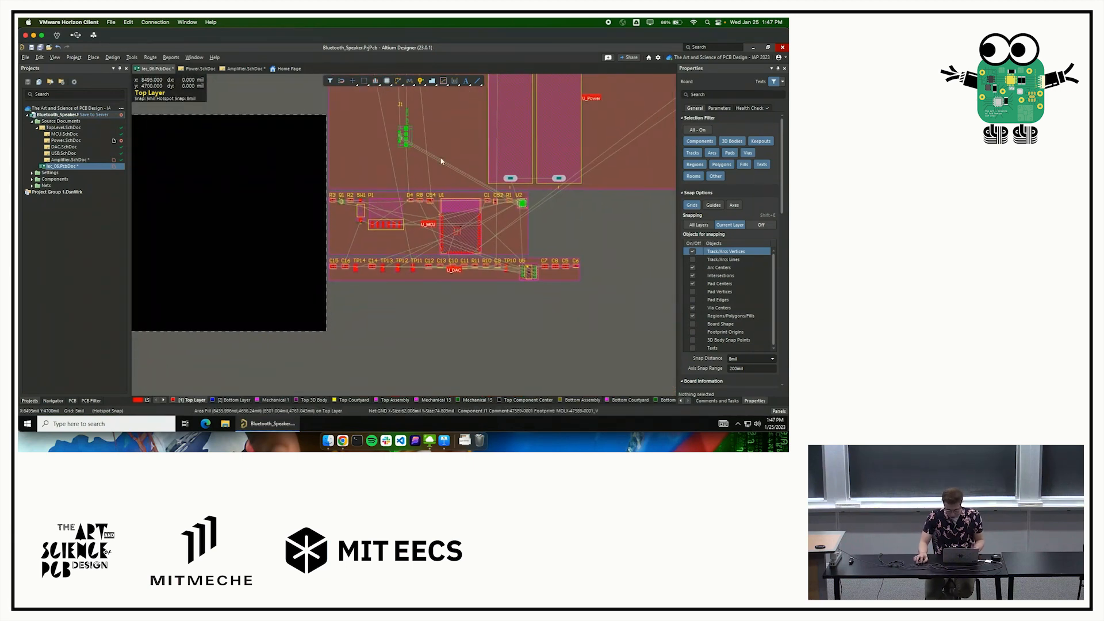
{"action": "left_click_drag", "start_coordinate": [407, 132], "coordinate": [524, 217]}
{"action": "scroll", "coordinate": [520, 221], "scroll_direction": "up", "scroll_amount": 6, "text": "ctrl"}
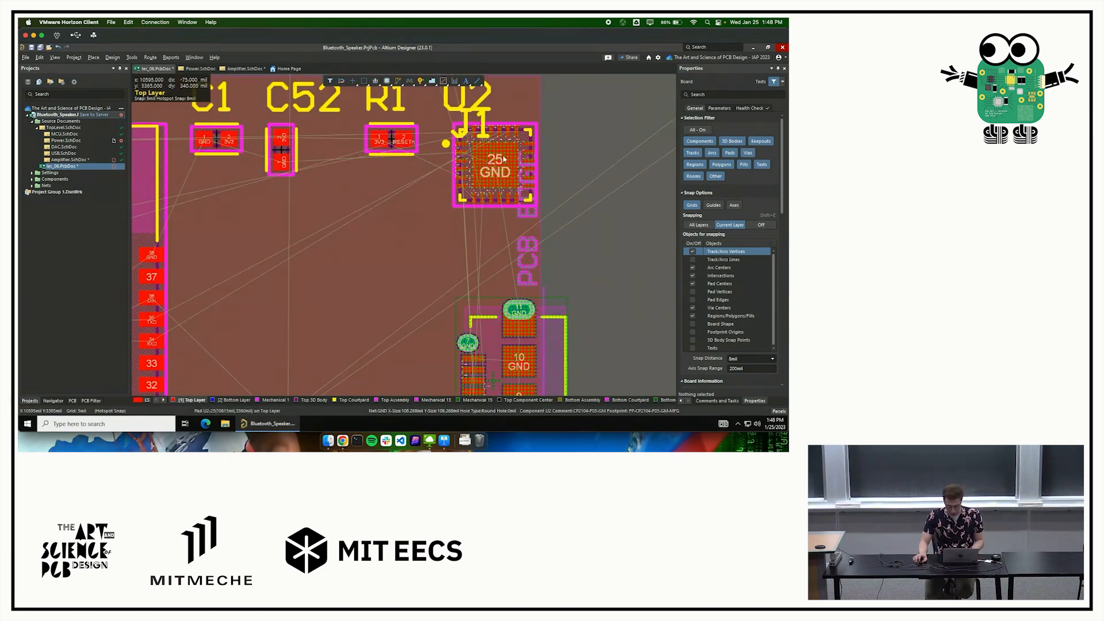
Try to select J1 and U2 together at the edge of the U_MCU room.
{"action": "left_click", "coordinate": [523, 257]}
{"action": "scroll", "coordinate": [575, 218], "scroll_direction": "down", "scroll_amount": 2}
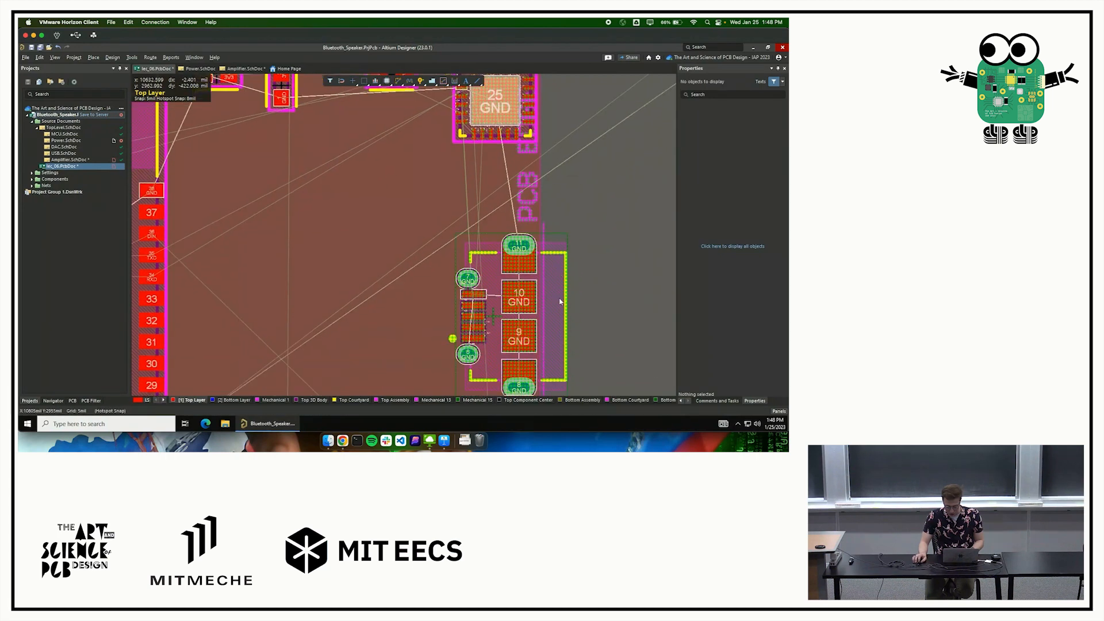
{"action": "scroll", "coordinate": [549, 233], "scroll_direction": "down", "scroll_amount": 4, "text": "ctrl"}
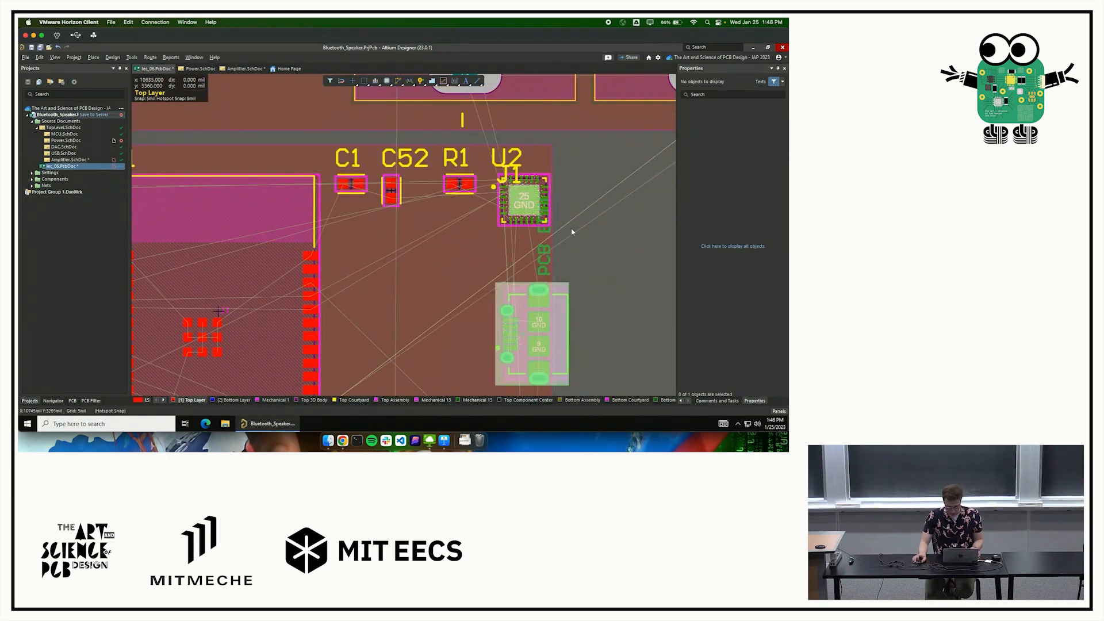
{"action": "scroll", "coordinate": [573, 230], "scroll_direction": "down", "scroll_amount": 5, "text": "ctrl"}
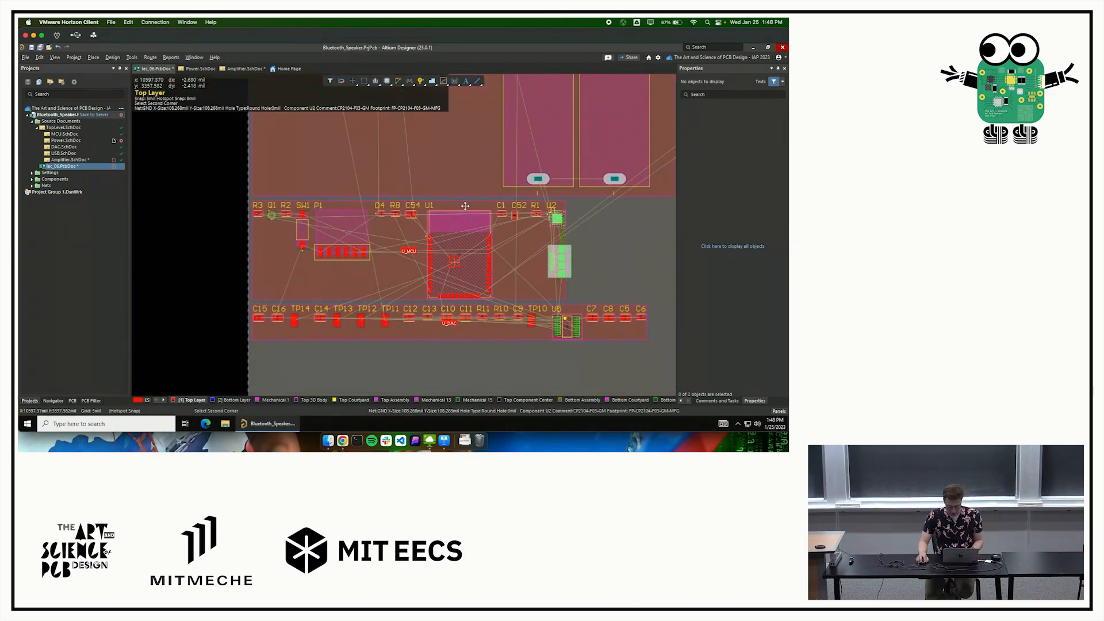
{"action": "left_click_drag", "start_coordinate": [310, 205], "coordinate": [588, 253]}
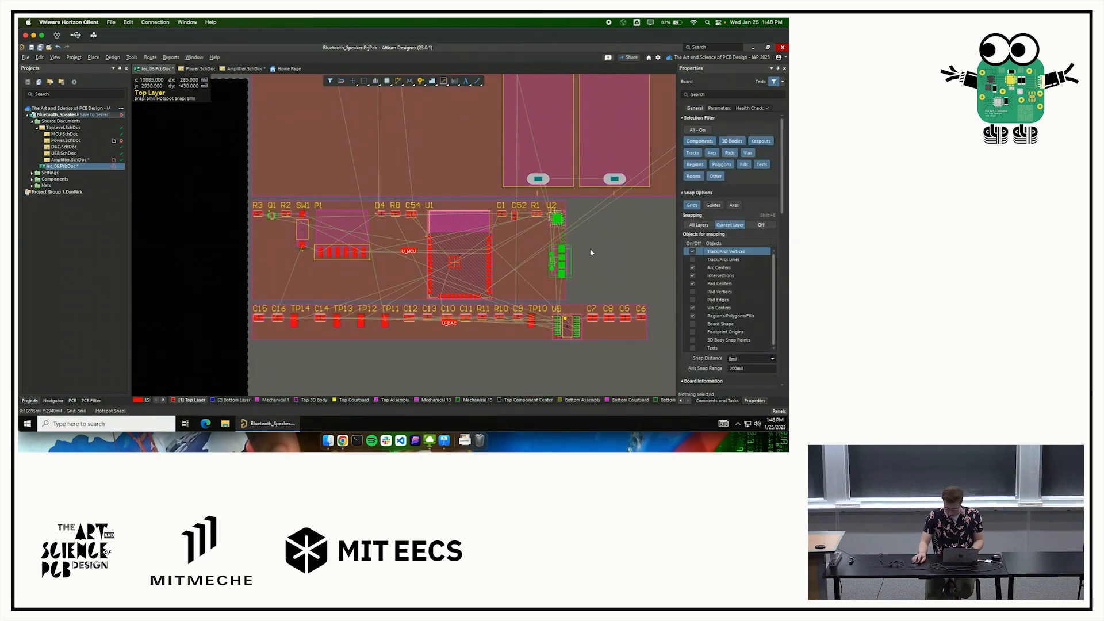
Restrict the selection filter to components only and select connector J1.
{"action": "left_click", "coordinate": [697, 130]}
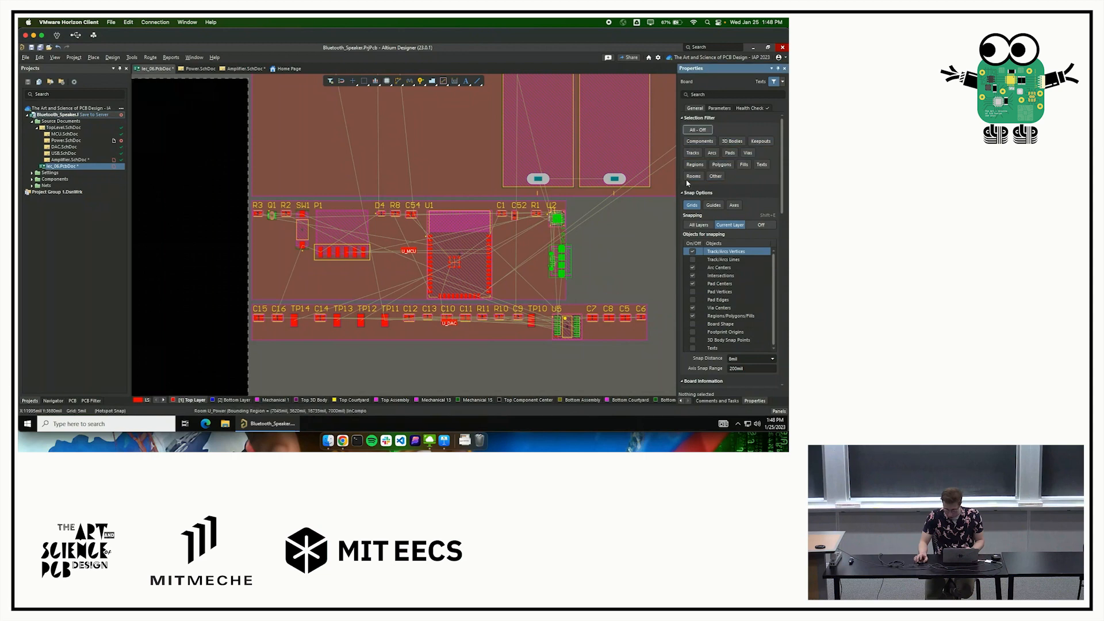
{"action": "left_click", "coordinate": [699, 141]}
{"action": "left_click", "coordinate": [560, 262]}
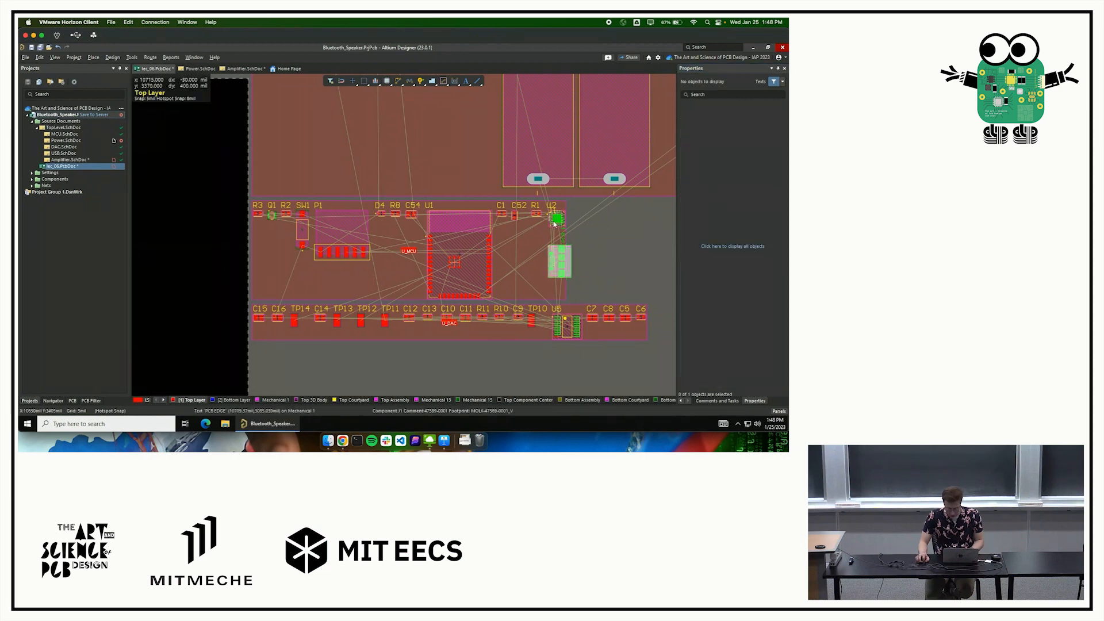
Move U2 and J1 together into the empty area outside the board beside the U_MCU room and reset the error markers.
{"action": "left_click_drag", "start_coordinate": [558, 221], "coordinate": [178, 209]}
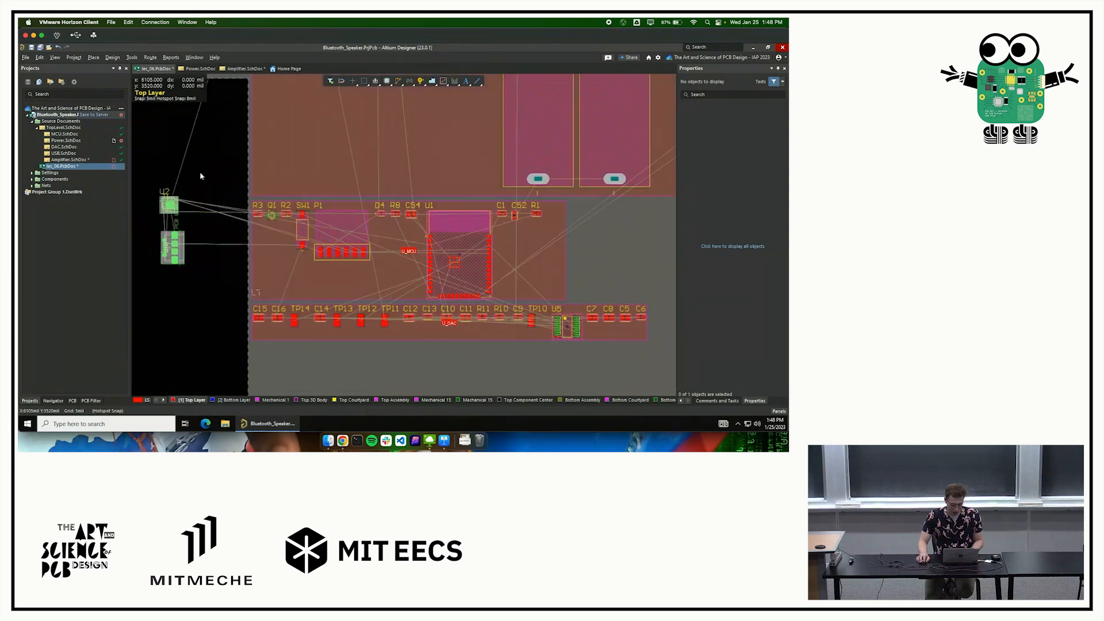
{"action": "right_click_drag", "start_coordinate": [328, 182], "coordinate": [486, 185]}
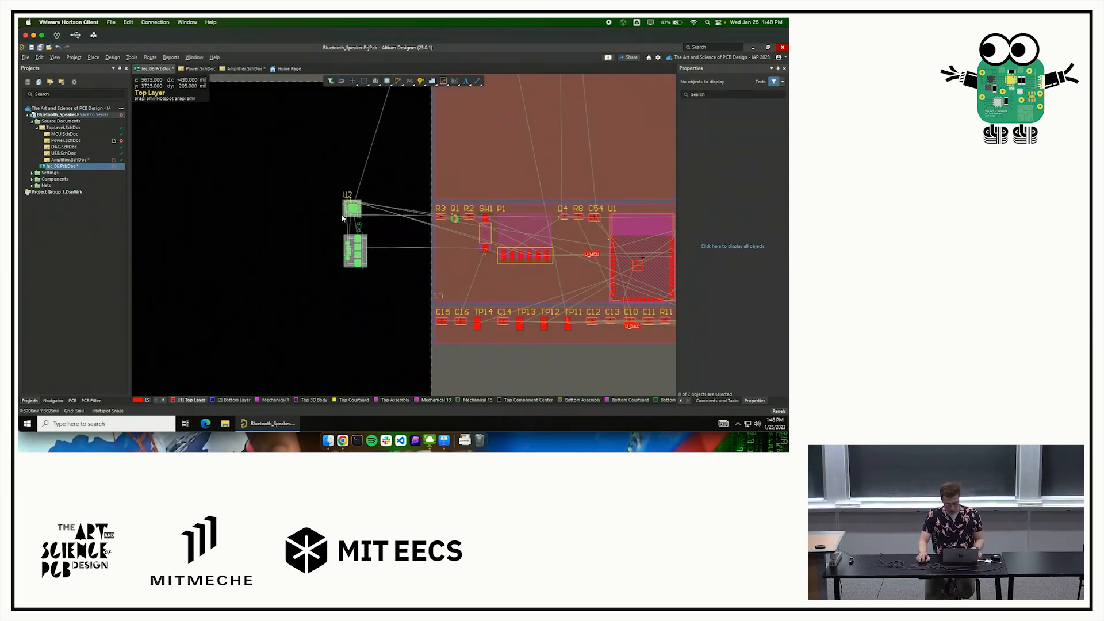
{"action": "scroll", "coordinate": [336, 211], "scroll_direction": "up", "scroll_amount": 3, "text": "ctrl"}
{"action": "scroll", "coordinate": [335, 211], "scroll_direction": "up", "scroll_amount": 1, "text": "ctrl"}
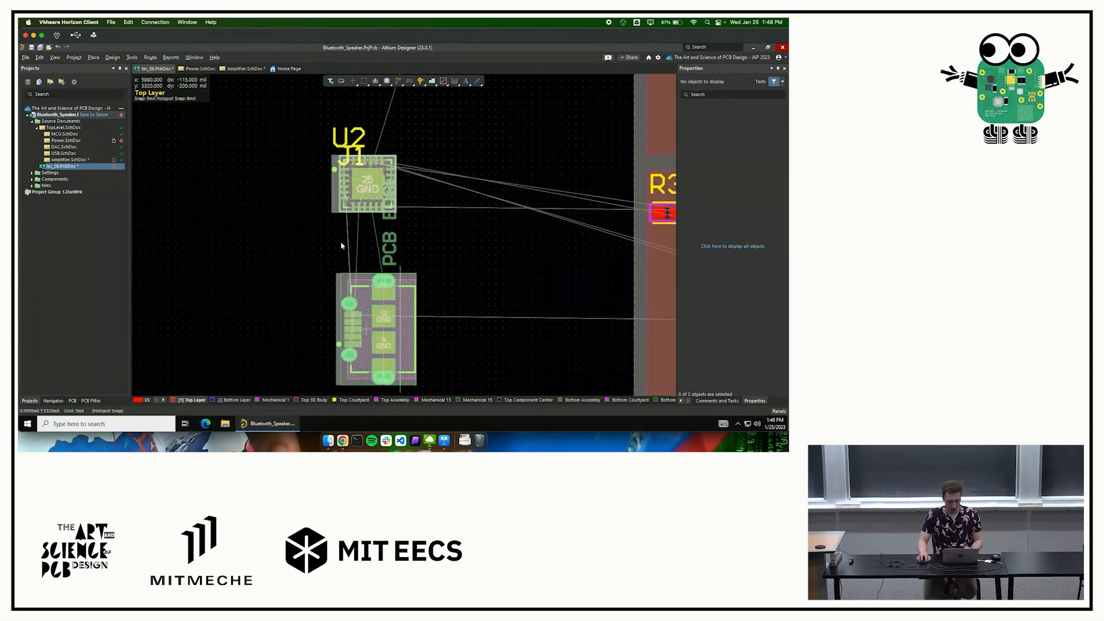
{"action": "left_click", "coordinate": [289, 244]}
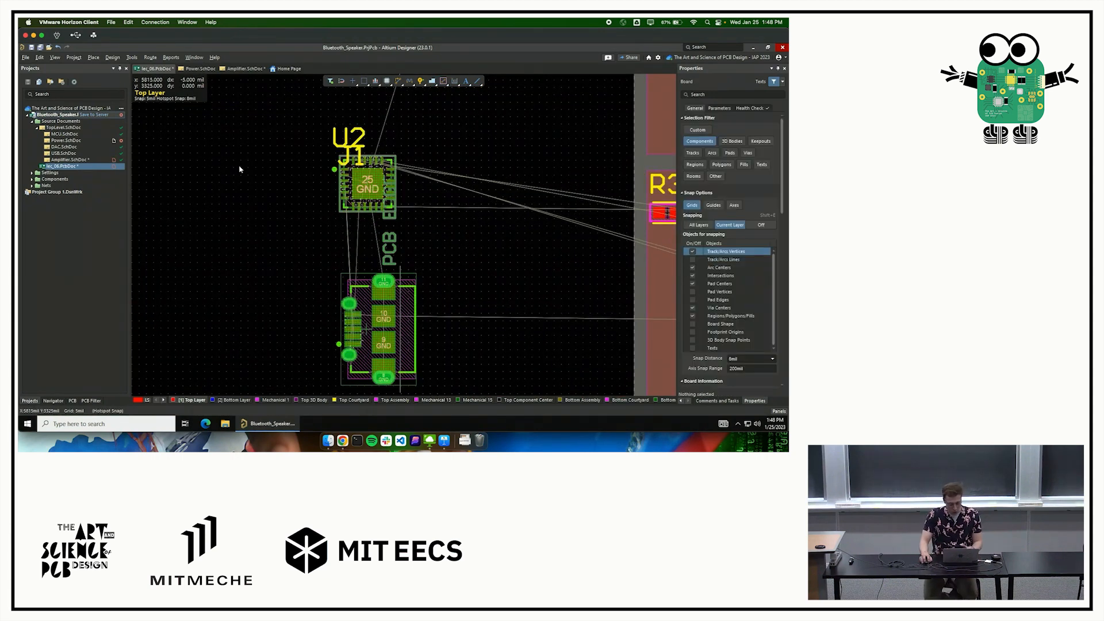
{"action": "left_click", "coordinate": [132, 57]}
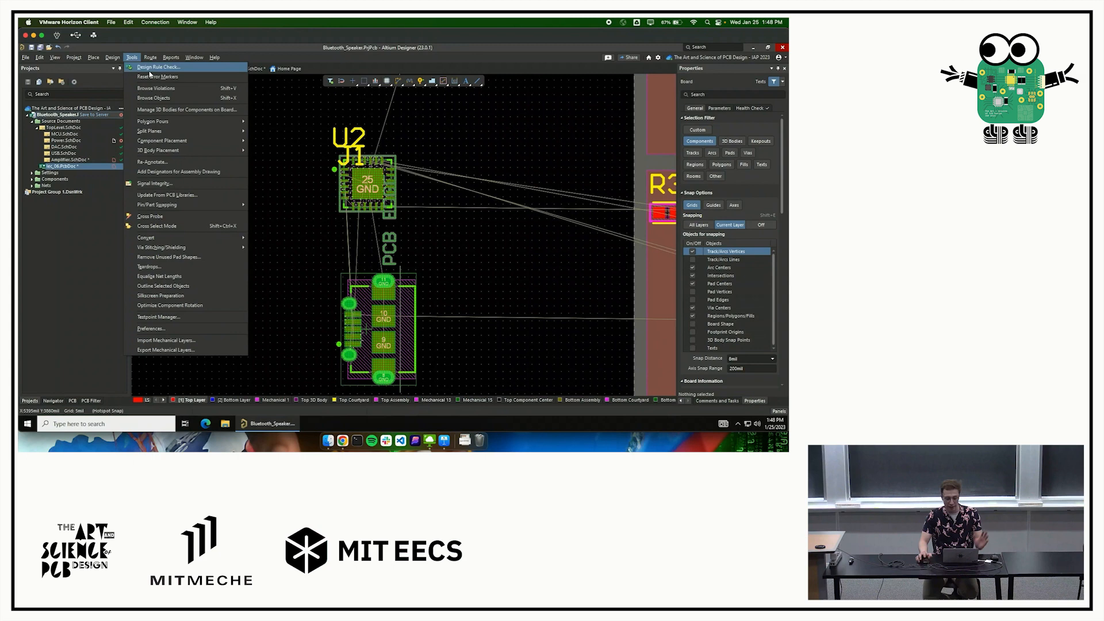
{"action": "left_click", "coordinate": [152, 76]}
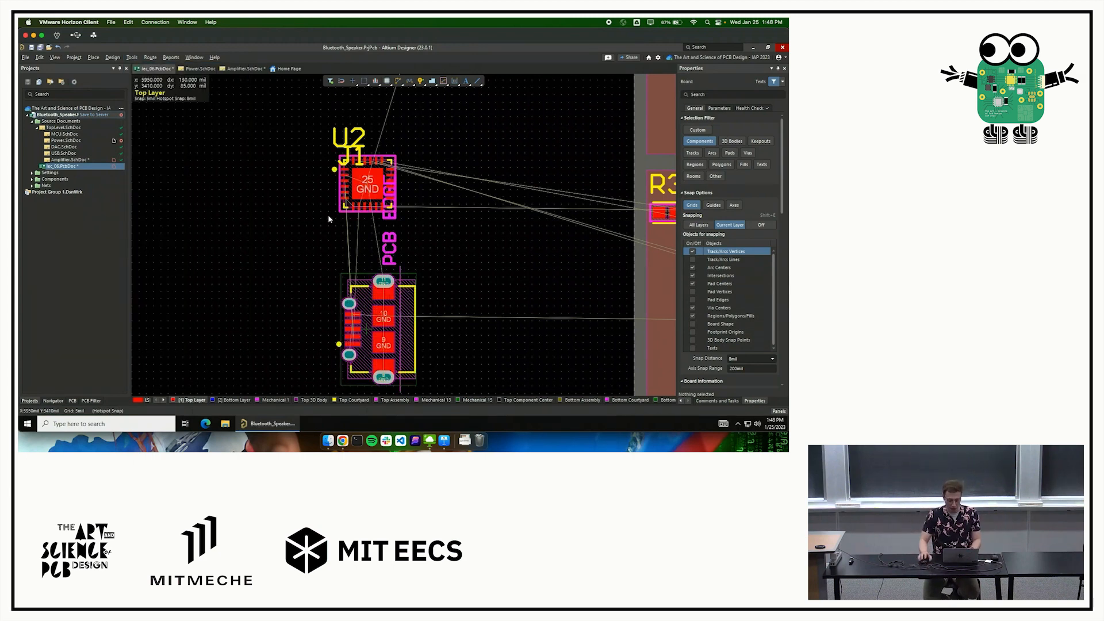
Rotate J1 so its signal pads face U2, place it directly below U2, and reset the error markers.
{"action": "left_click_drag", "start_coordinate": [375, 332], "coordinate": [380, 364]}
{"action": "key", "text": "space"}
{"action": "key", "text": "space"}
{"action": "key", "text": "space"}
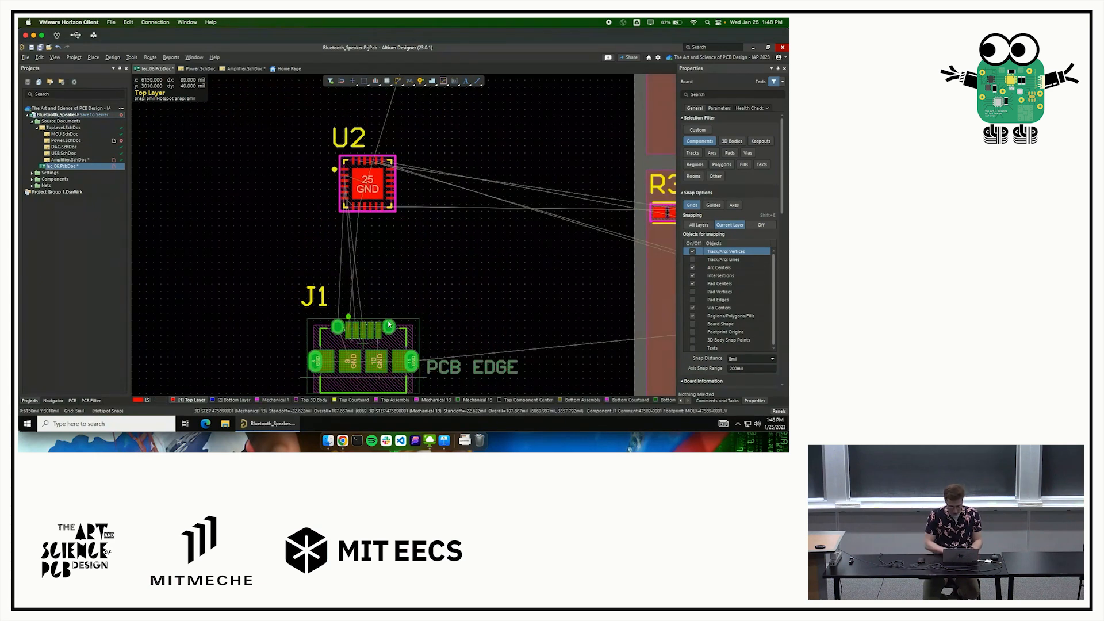
{"action": "key", "text": "t"}
{"action": "key", "text": "m"}
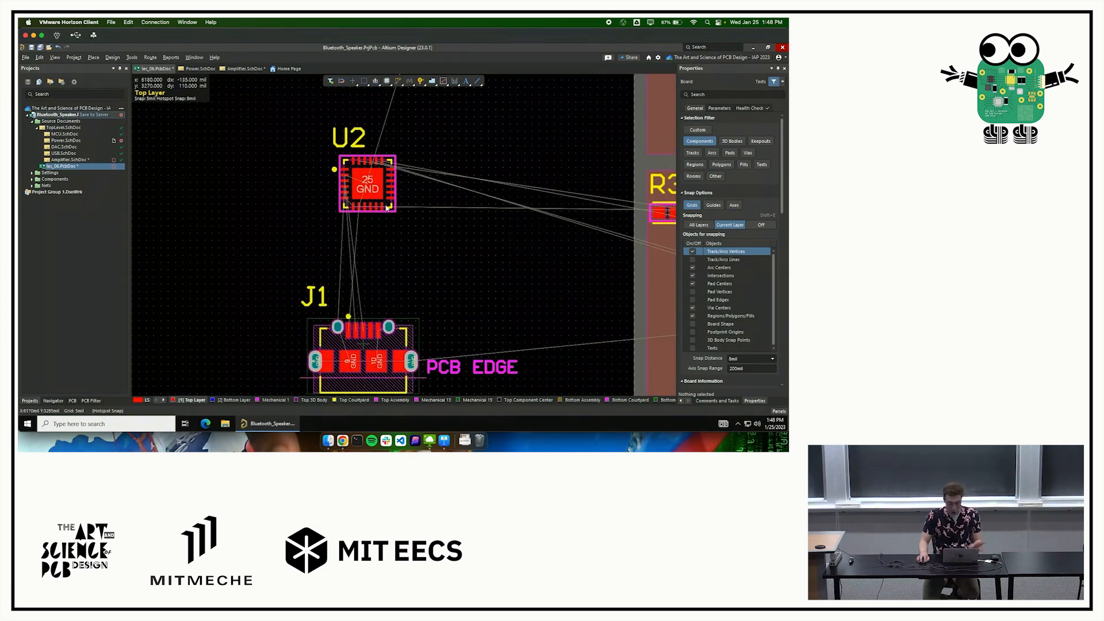
Rotate U2 so its pin 1 dot is at the upper right, align it above J1, and reset the error markers.
{"action": "mouse_move", "coordinate": [367, 188]}
{"action": "left_mouse_down"}
{"action": "mouse_move", "coordinate": [407, 194]}
{"action": "mouse_move", "coordinate": [373, 177]}
{"action": "mouse_move", "coordinate": [380, 188]}
{"action": "left_mouse_up"}
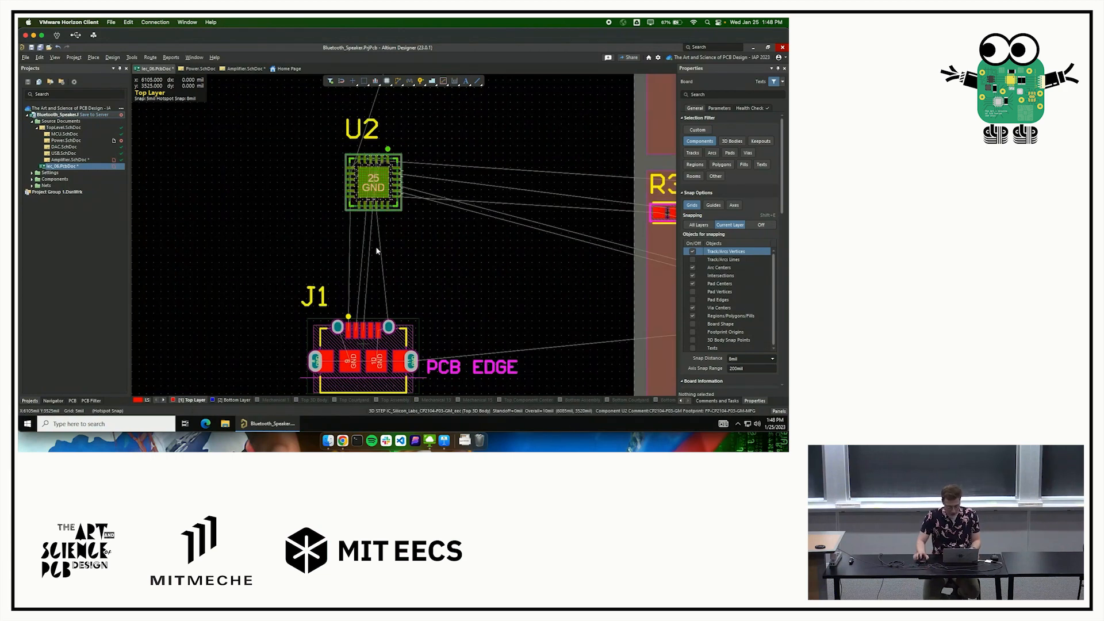
{"action": "key", "text": "t"}
{"action": "key", "text": "Escape"}
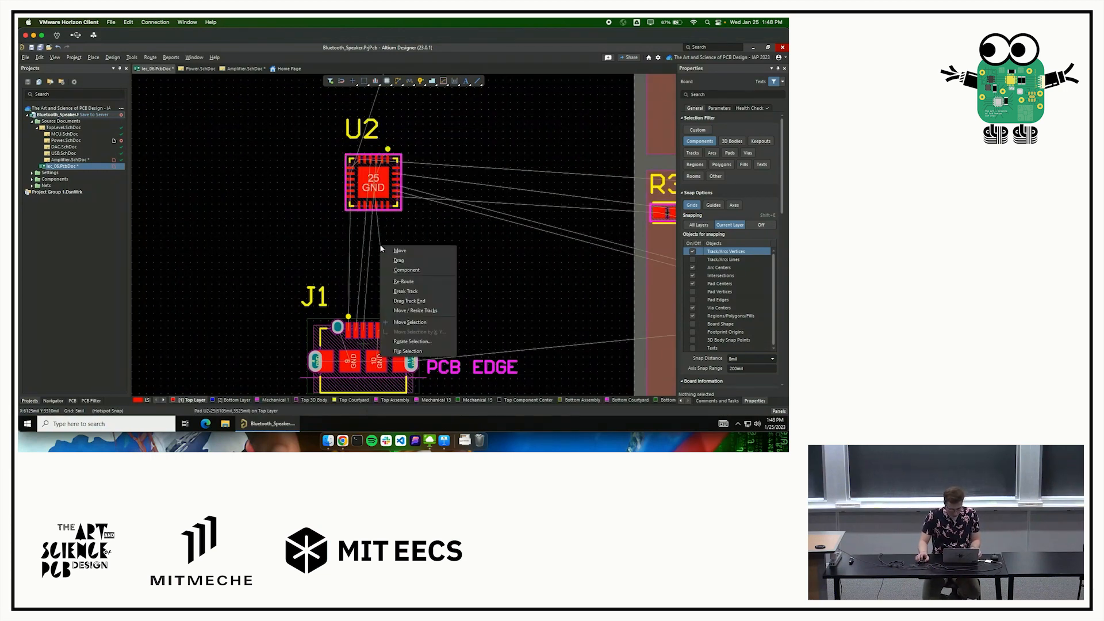
{"action": "scroll", "coordinate": [378, 298], "scroll_direction": "up", "scroll_amount": 5, "text": "ctrl"}
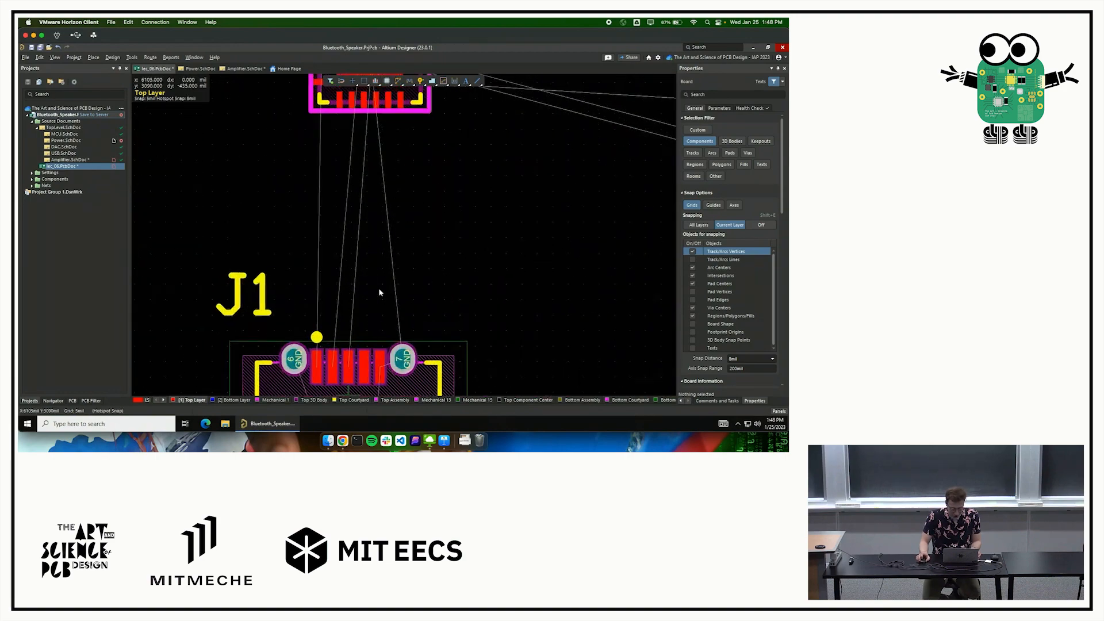
{"action": "scroll", "coordinate": [369, 299], "scroll_direction": "up", "scroll_amount": 5, "text": "ctrl"}
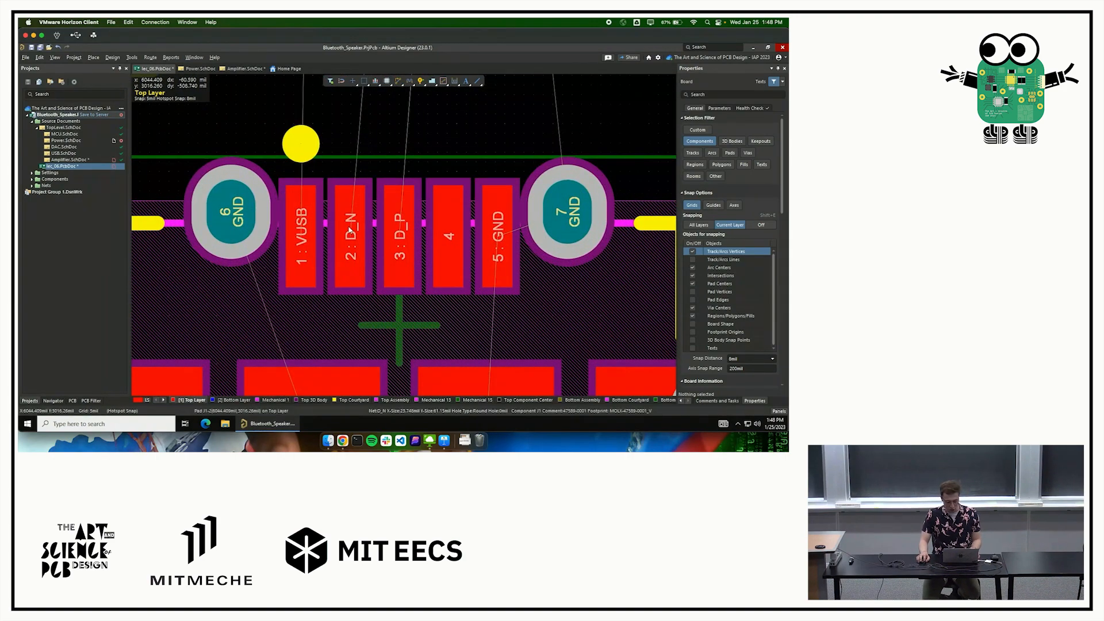
{"action": "left_click", "coordinate": [356, 241]}
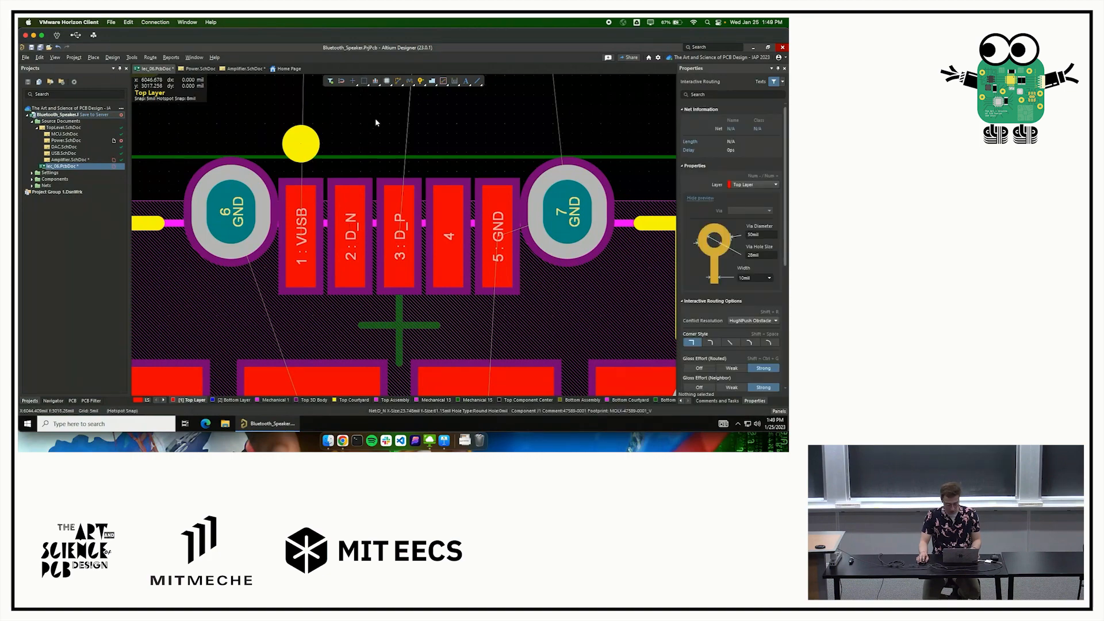
{"action": "scroll", "coordinate": [374, 130], "scroll_direction": "up", "scroll_amount": 1}
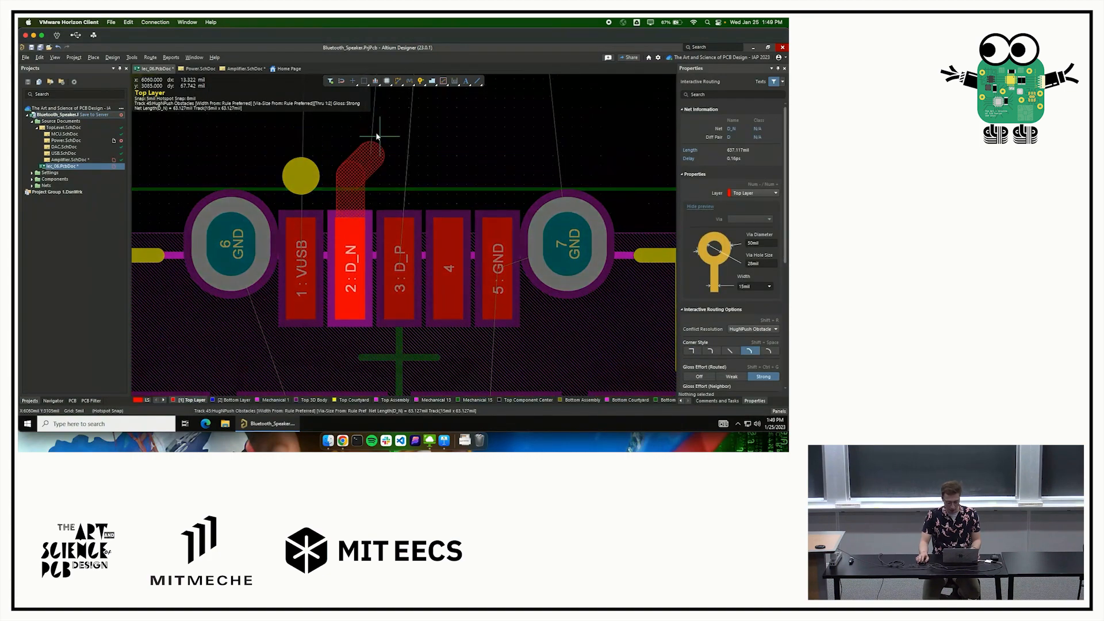
{"action": "scroll", "coordinate": [377, 136], "scroll_direction": "up", "scroll_amount": 2}
{"action": "scroll", "coordinate": [387, 146], "scroll_direction": "up", "scroll_amount": 2, "text": "ctrl"}
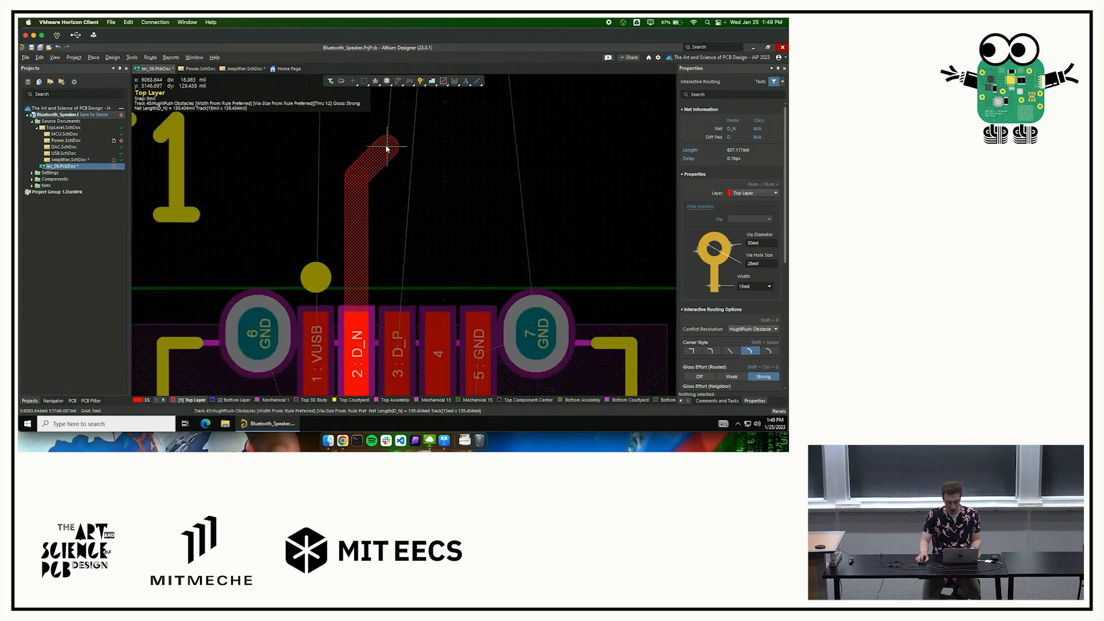
{"action": "scroll", "coordinate": [387, 148], "scroll_direction": "down", "scroll_amount": 3, "text": "ctrl"}
{"action": "scroll", "coordinate": [386, 149], "scroll_direction": "up", "scroll_amount": 3}
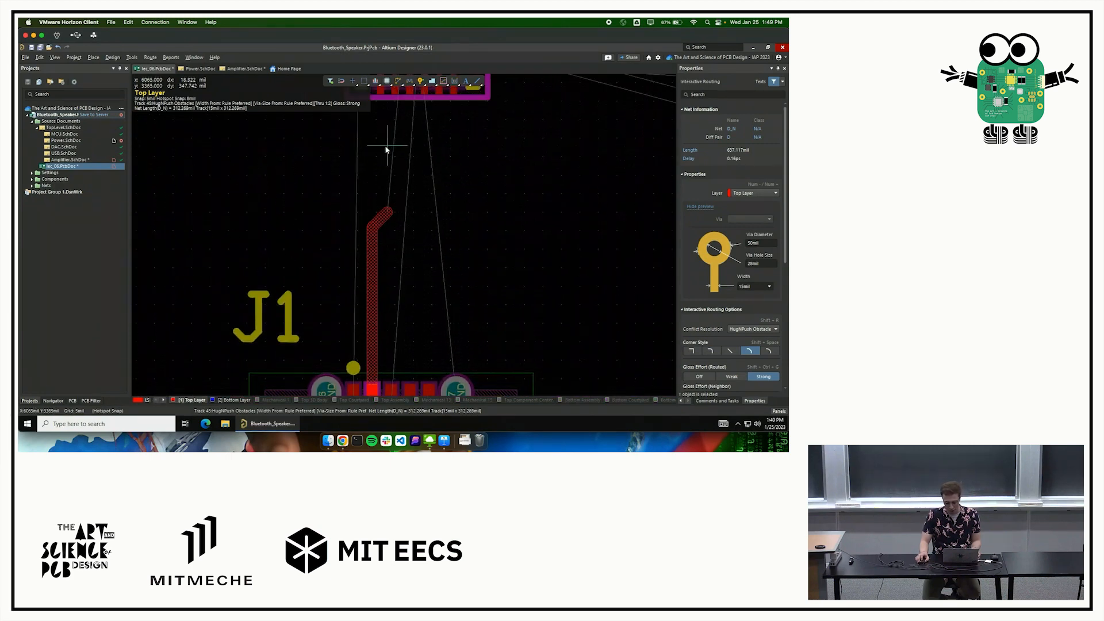
{"action": "scroll", "coordinate": [386, 149], "scroll_direction": "up", "scroll_amount": 4}
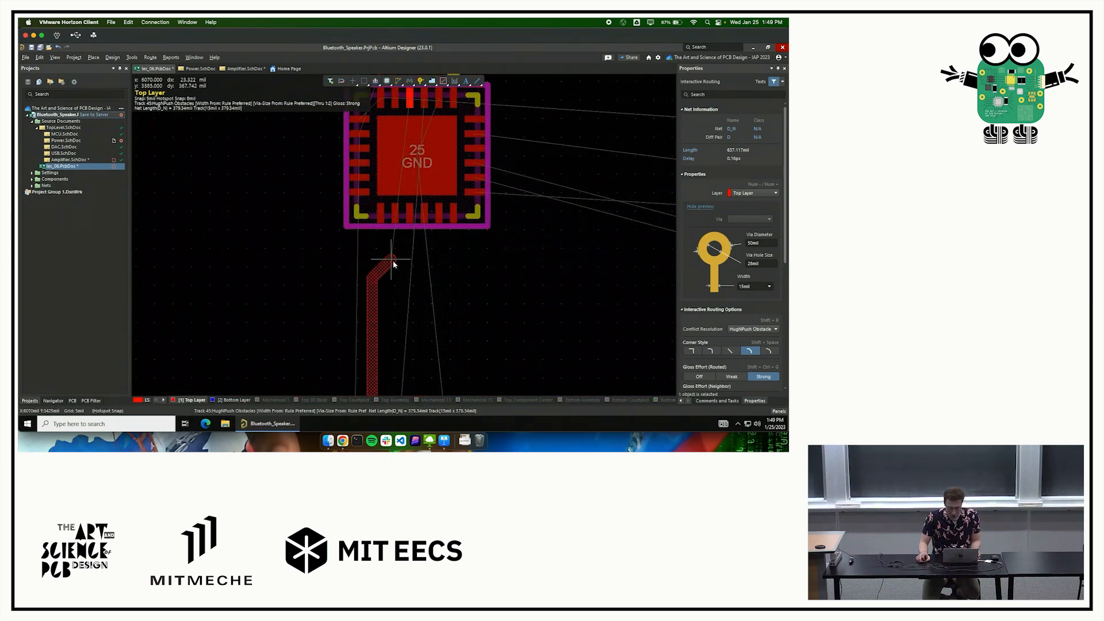
{"action": "scroll", "coordinate": [393, 264], "scroll_direction": "up", "scroll_amount": 1}
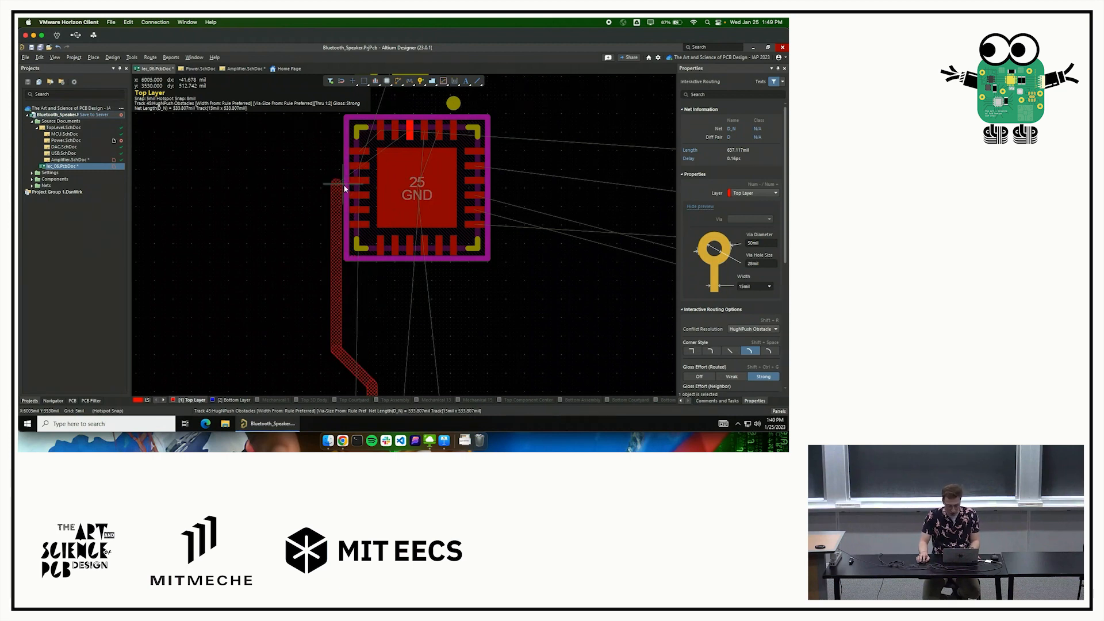
{"action": "key", "text": "Escape"}
{"action": "key", "text": "Escape"}
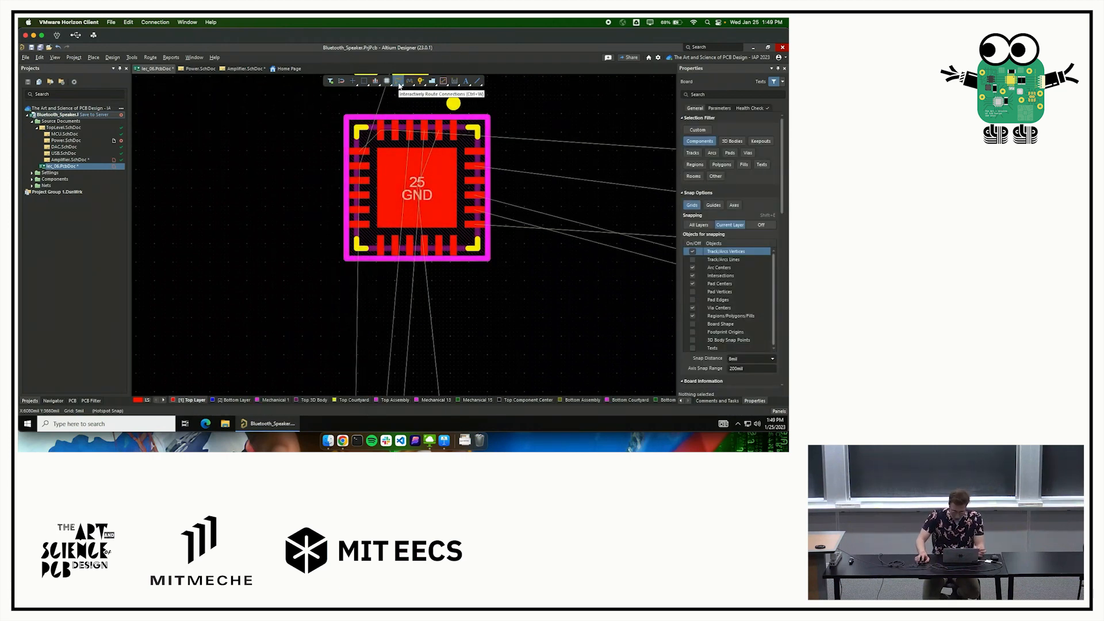
Route the D_N/D_P differential pair on the top layer from J1's pads 2 and 3 around U2, ending just above U2's pads.
{"action": "right_click", "coordinate": [399, 85]}
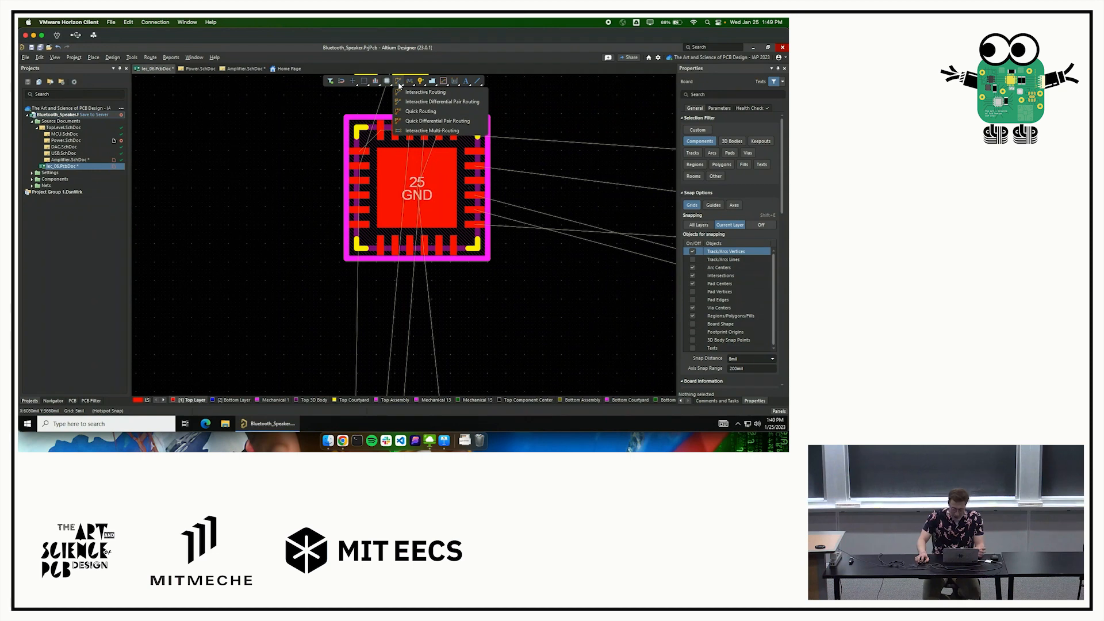
{"action": "left_click", "coordinate": [427, 104]}
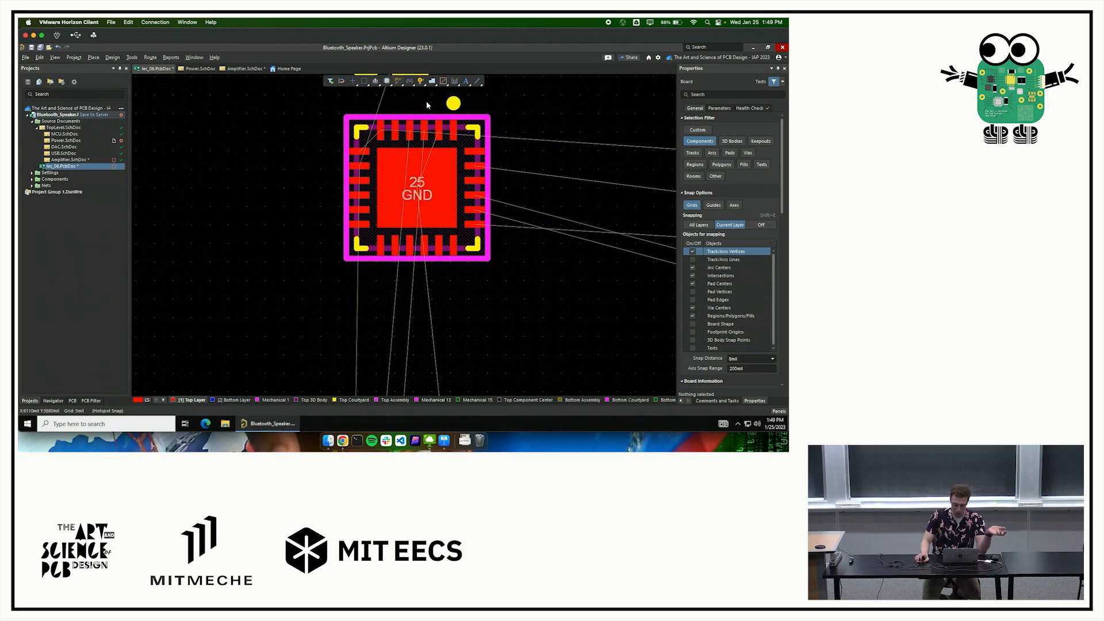
{"action": "scroll", "coordinate": [441, 247], "scroll_direction": "down", "scroll_amount": 6}
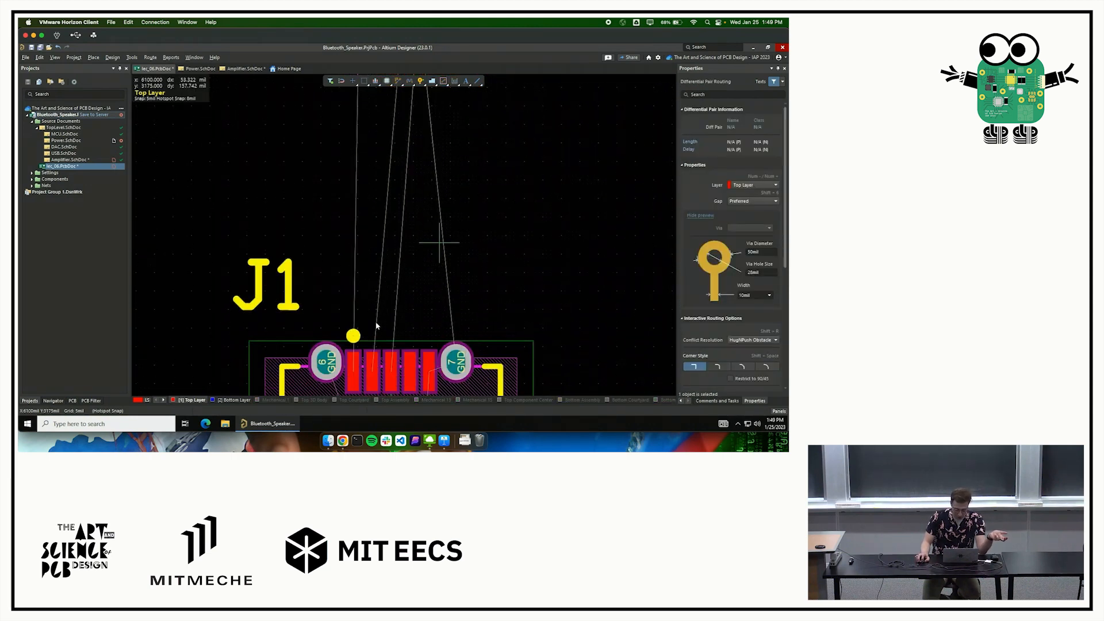
{"action": "left_click", "coordinate": [374, 369]}
{"action": "scroll", "coordinate": [371, 293], "scroll_direction": "up", "scroll_amount": 6}
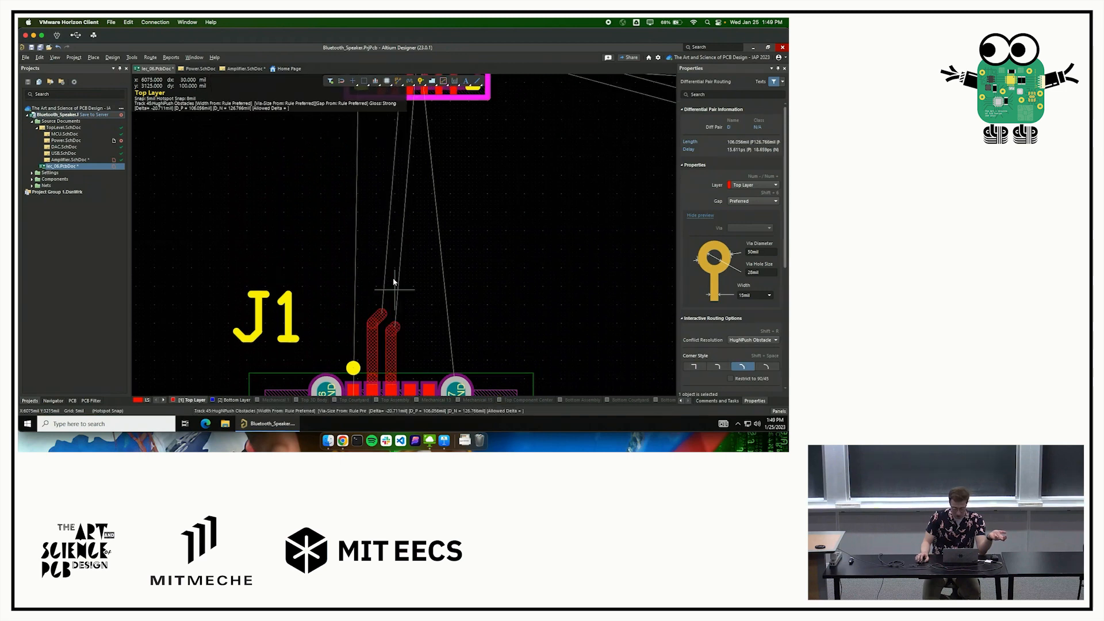
{"action": "scroll", "coordinate": [370, 294], "scroll_direction": "up", "scroll_amount": 3}
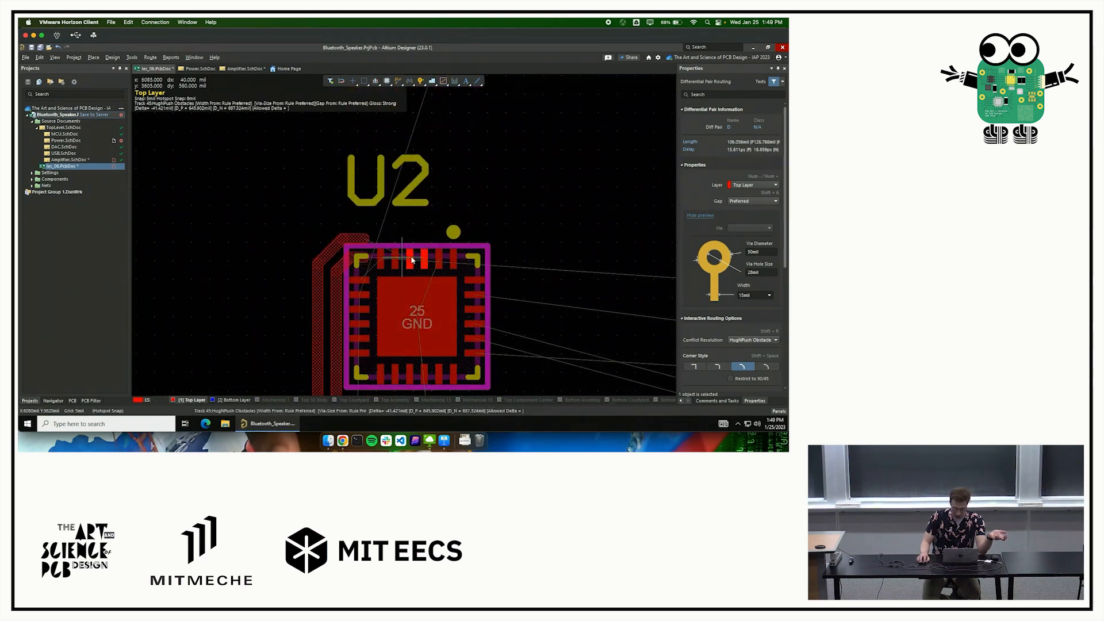
{"action": "left_click", "coordinate": [273, 198]}
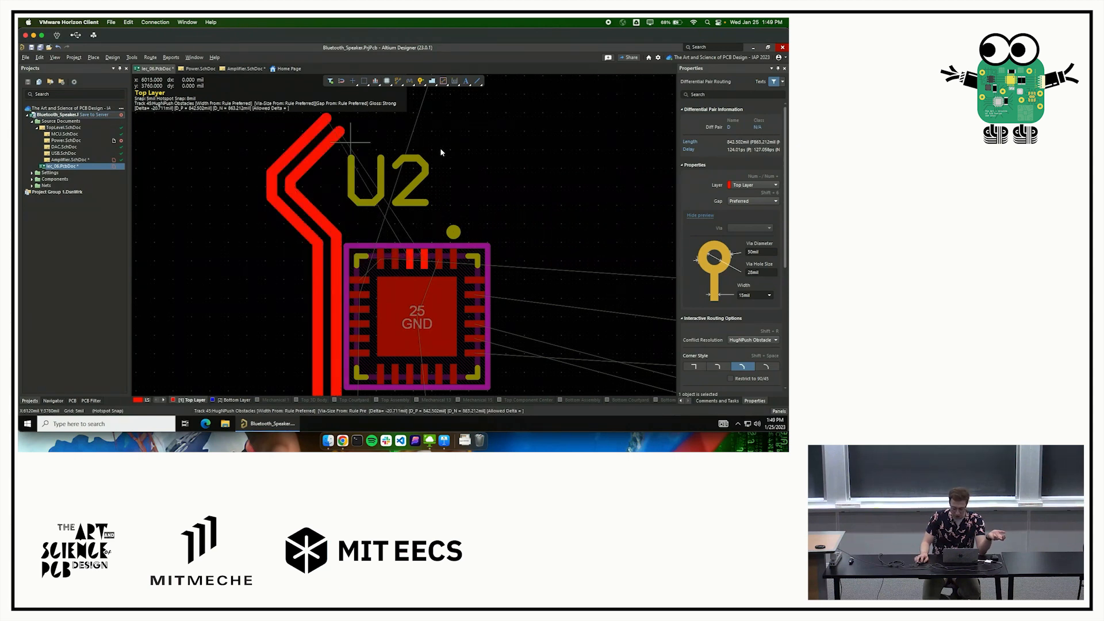
{"action": "left_click", "coordinate": [429, 161]}
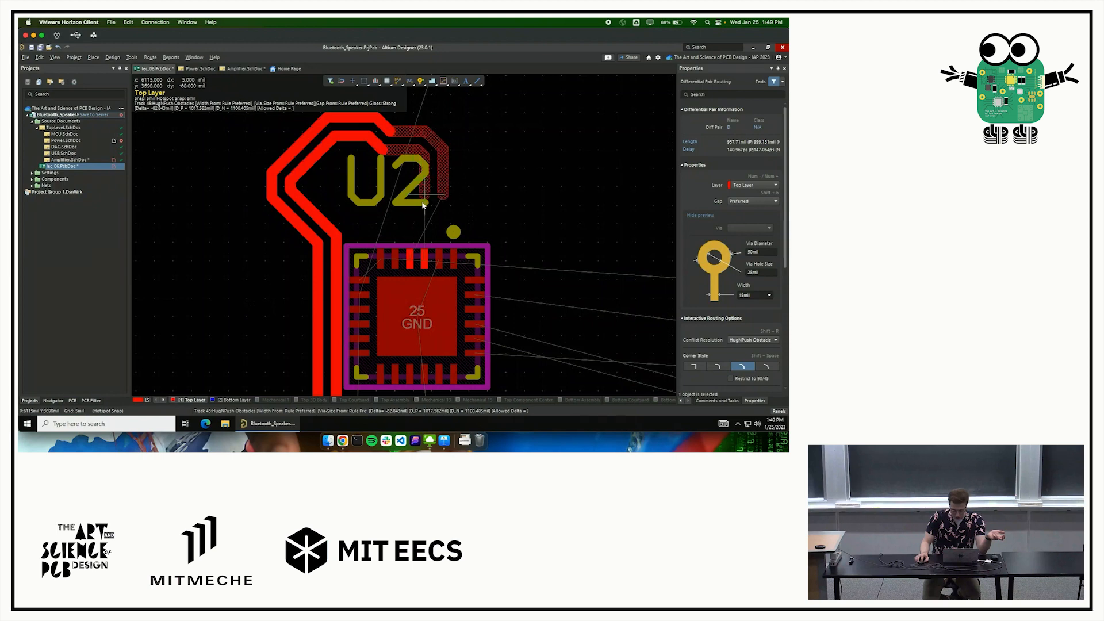
{"action": "left_click", "coordinate": [412, 214]}
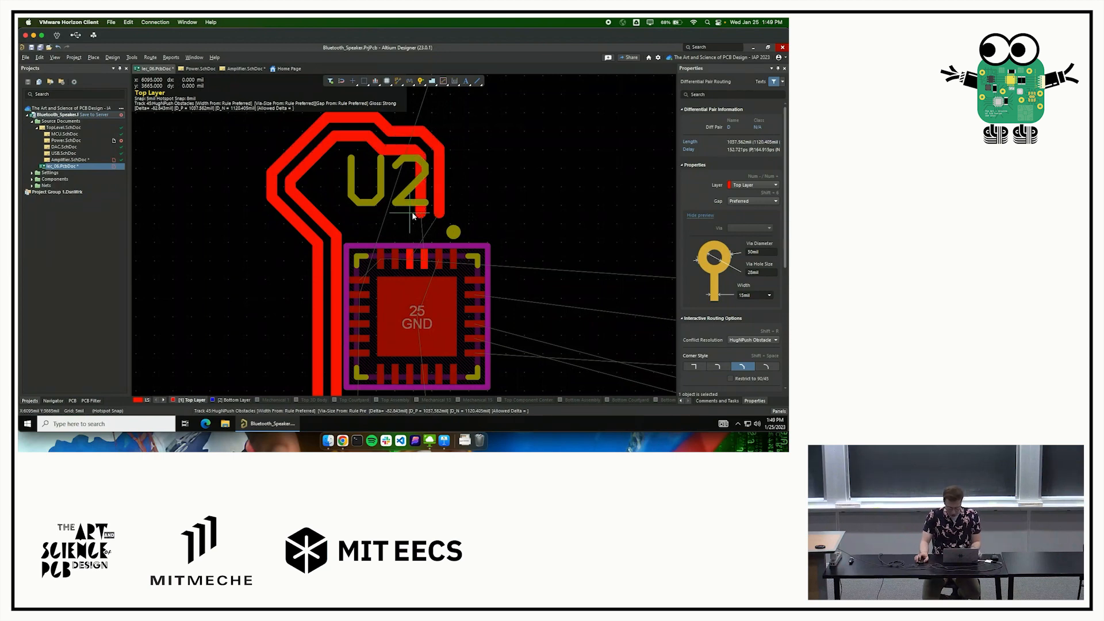
{"action": "key", "text": "Escape"}
{"action": "key", "text": "Escape"}
Place one 50 mil via with a 28 mil hole above U2's pin 1 dot, beside the end of the differential pair.
{"action": "scroll", "coordinate": [437, 228], "scroll_direction": "up", "scroll_amount": 3, "text": "ctrl"}
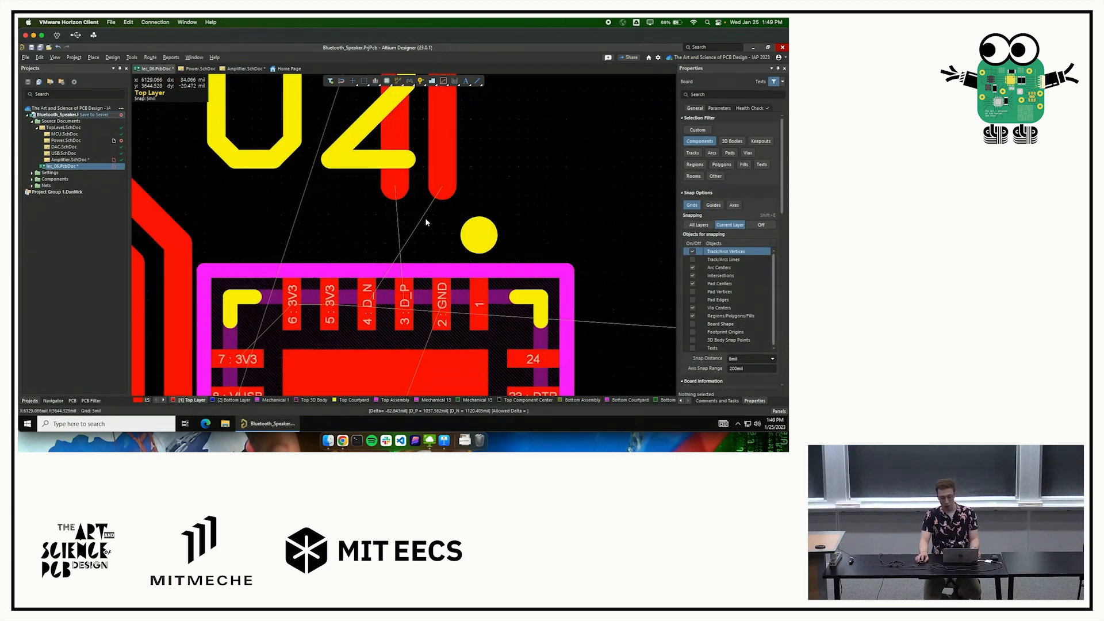
{"action": "scroll", "coordinate": [426, 222], "scroll_direction": "up", "scroll_amount": 2, "text": "ctrl"}
{"action": "scroll", "coordinate": [399, 214], "scroll_direction": "down", "scroll_amount": 3, "text": "ctrl"}
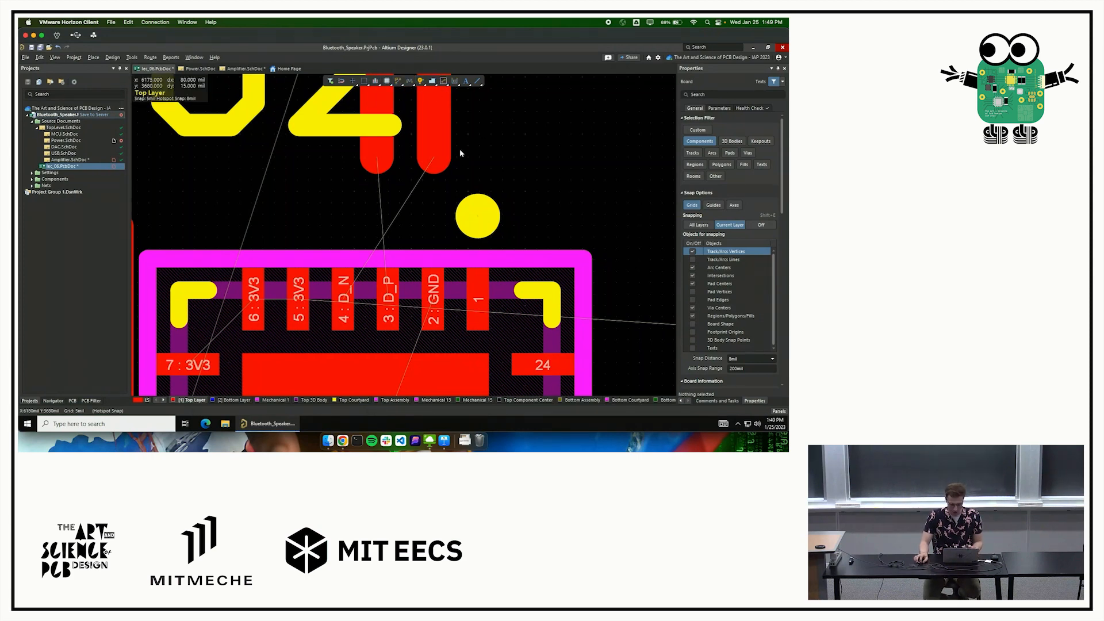
{"action": "key", "text": "p"}
{"action": "key", "text": "v"}
{"action": "scroll", "coordinate": [535, 124], "scroll_direction": "down", "scroll_amount": 2, "text": "ctrl"}
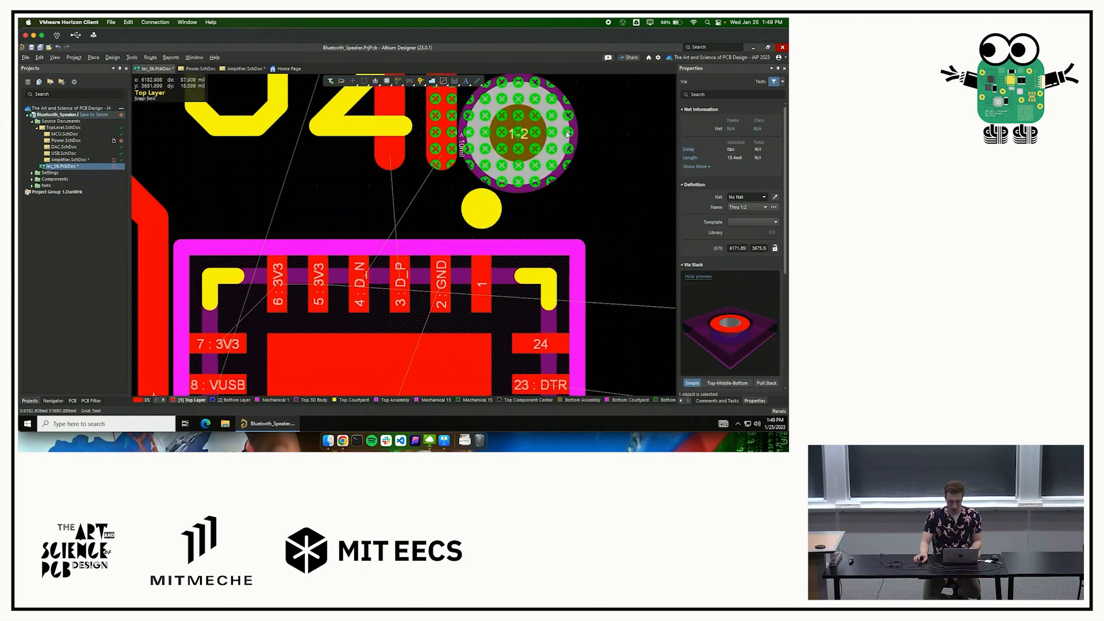
{"action": "scroll", "coordinate": [563, 121], "scroll_direction": "down", "scroll_amount": 1, "text": "ctrl"}
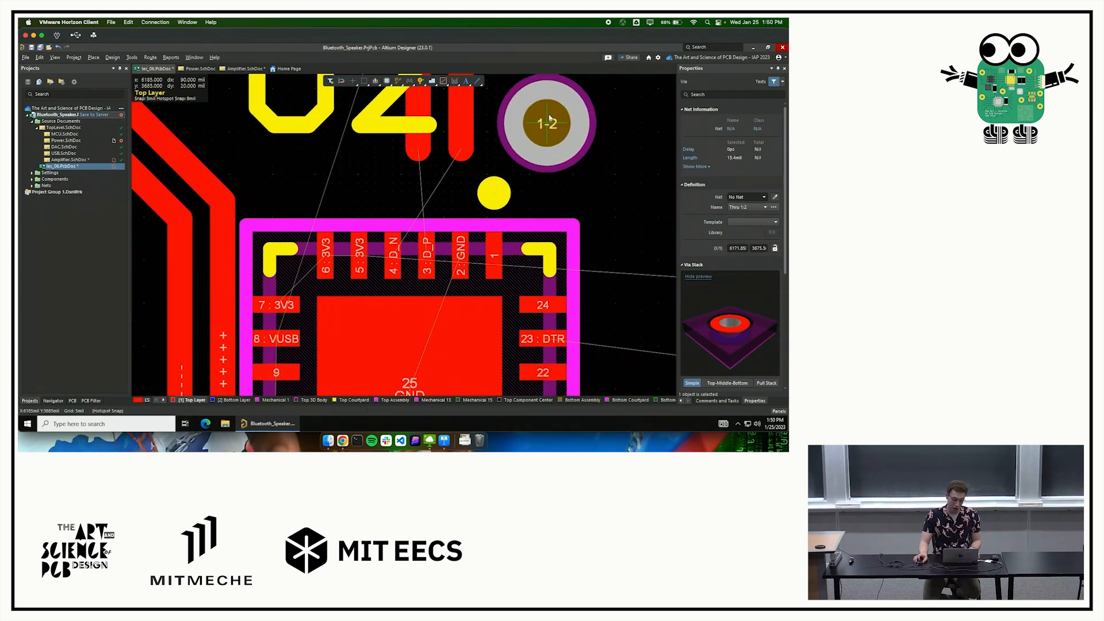
{"action": "scroll", "coordinate": [552, 116], "scroll_direction": "down", "scroll_amount": 2, "text": "ctrl"}
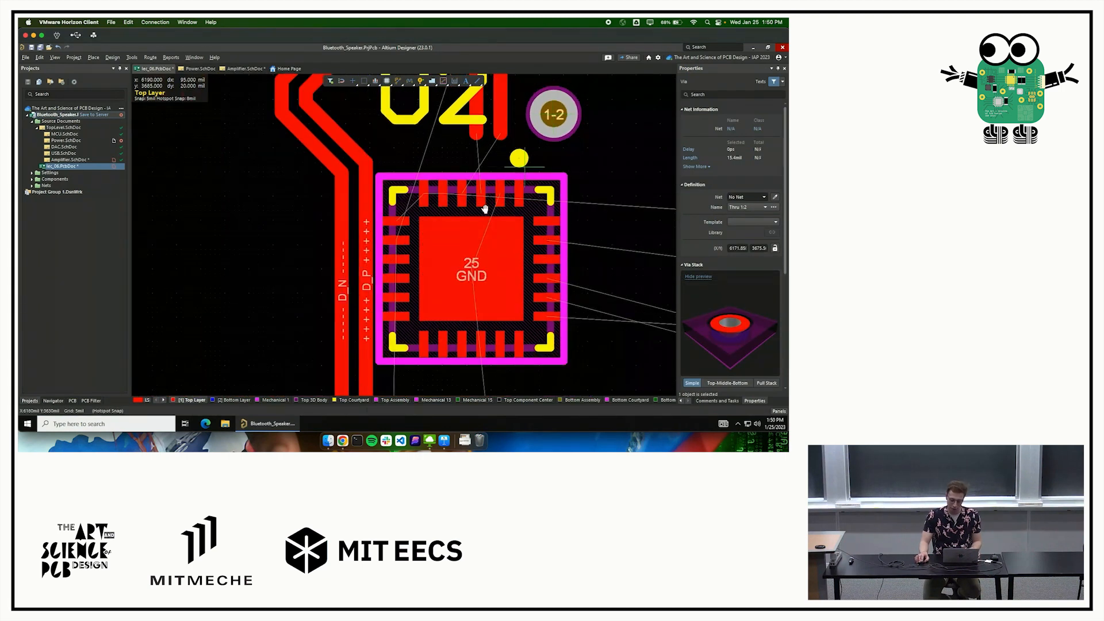
{"action": "right_click_drag", "start_coordinate": [484, 209], "coordinate": [444, 251]}
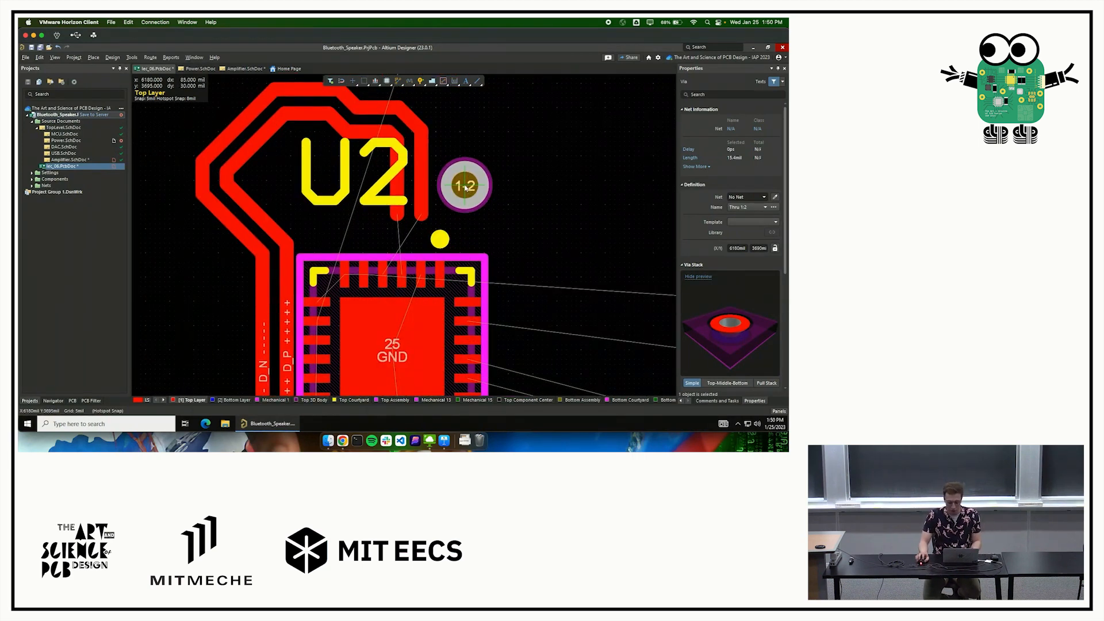
{"action": "left_click", "coordinate": [465, 186]}
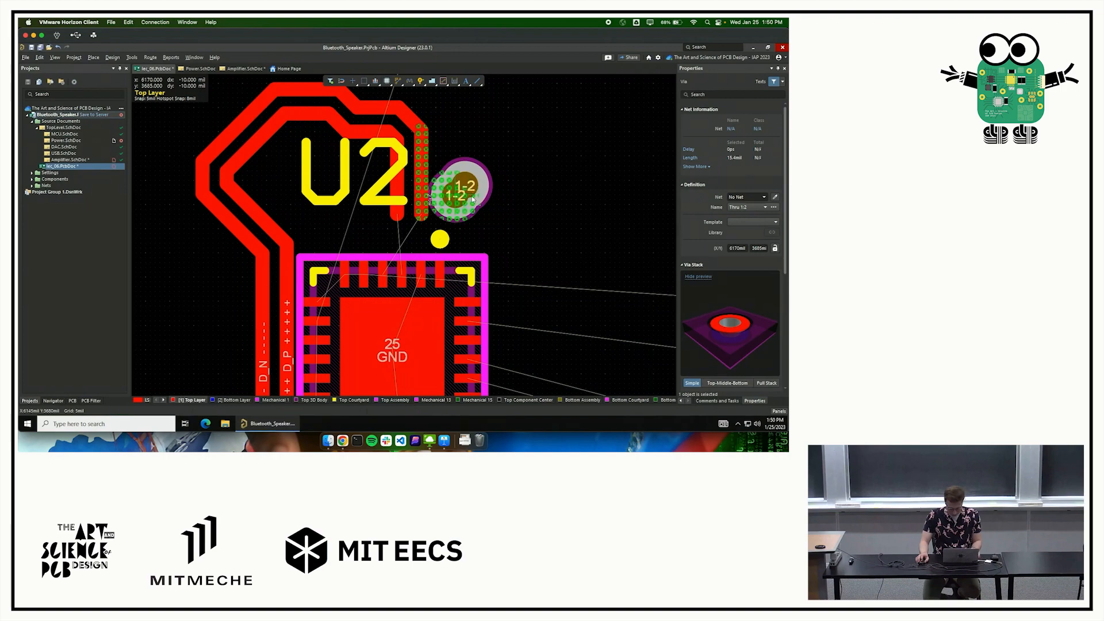
{"action": "key", "text": "Escape"}
{"action": "scroll", "coordinate": [473, 198], "scroll_direction": "up", "scroll_amount": 5, "text": "ctrl"}
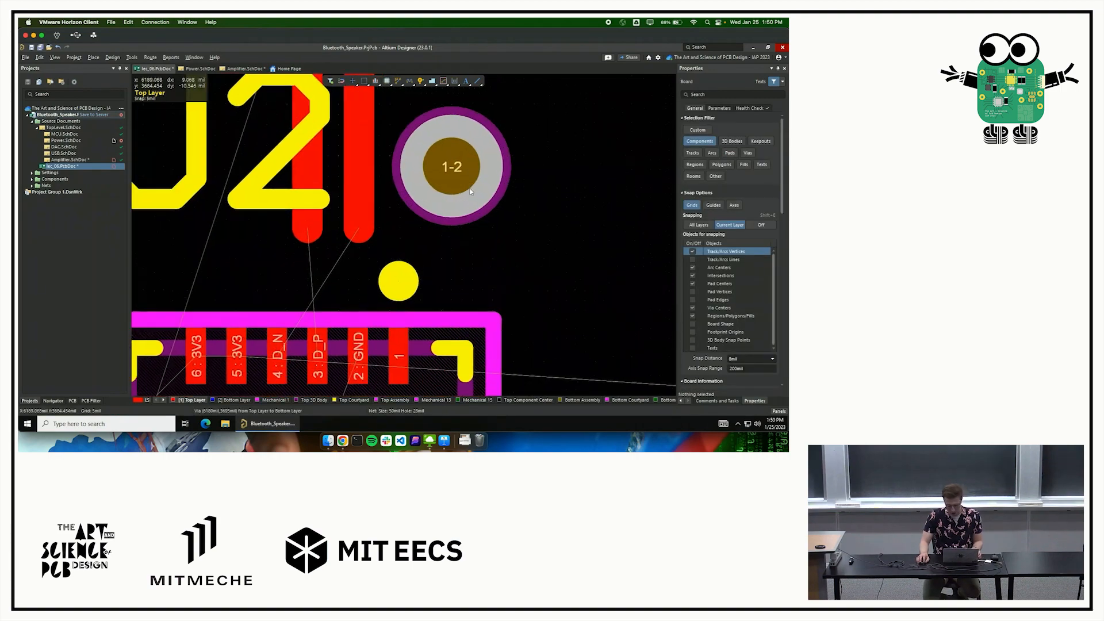
Enable all object types in the selection filter and select the vertical D_N track segment beside the via above U2.
{"action": "scroll", "coordinate": [489, 218], "scroll_direction": "up", "scroll_amount": 2, "text": "ctrl"}
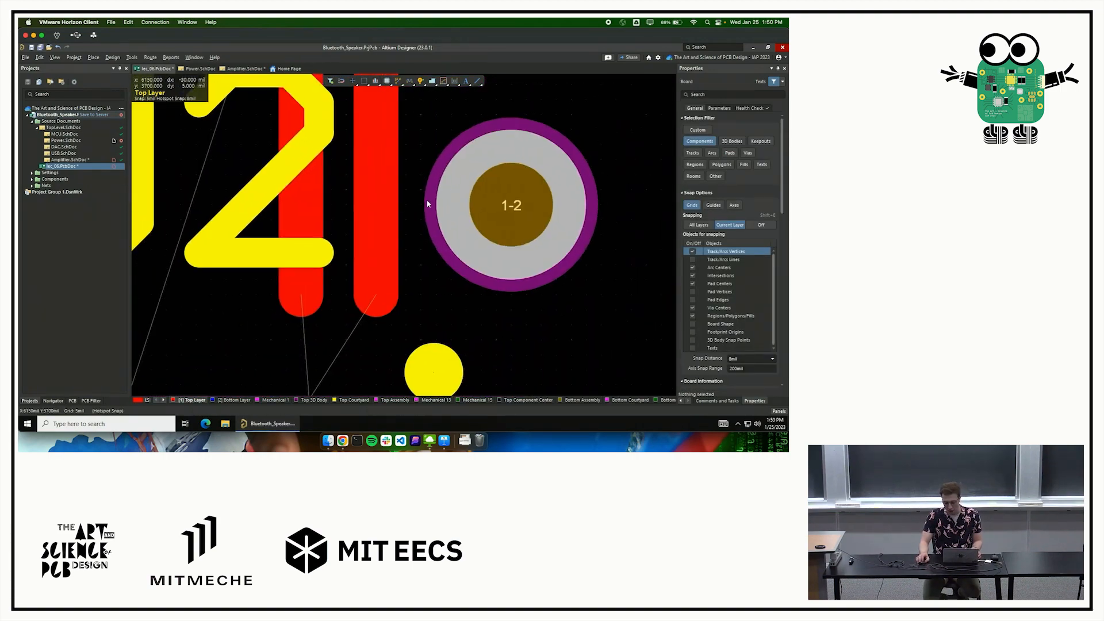
{"action": "scroll", "coordinate": [463, 213], "scroll_direction": "up", "scroll_amount": 3, "text": "ctrl"}
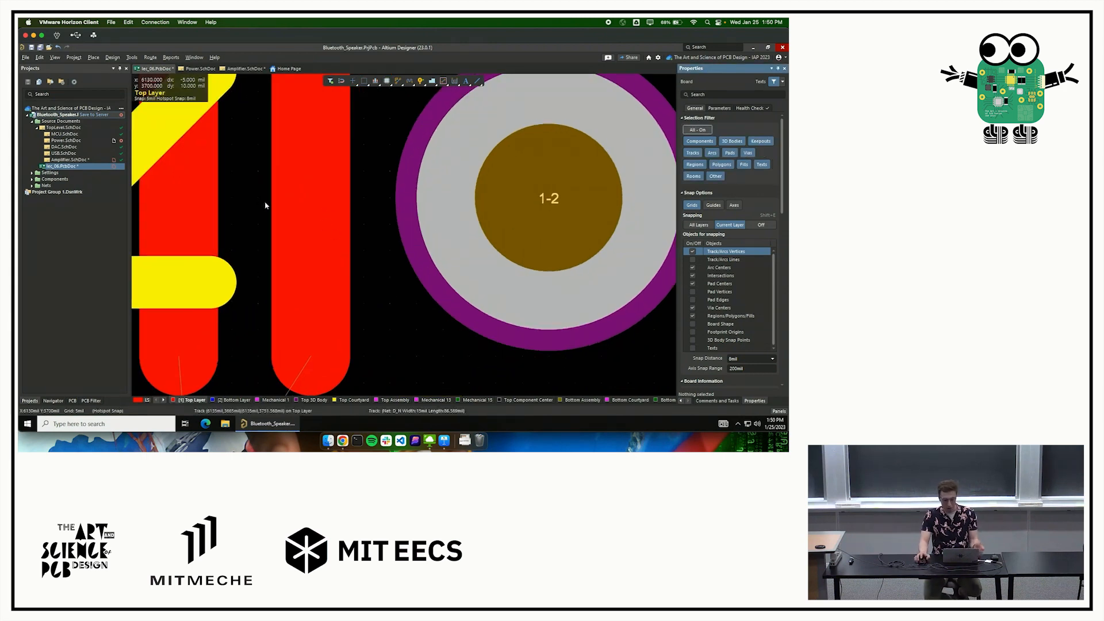
{"action": "left_click", "coordinate": [305, 197]}
{"action": "left_click", "coordinate": [305, 201]}
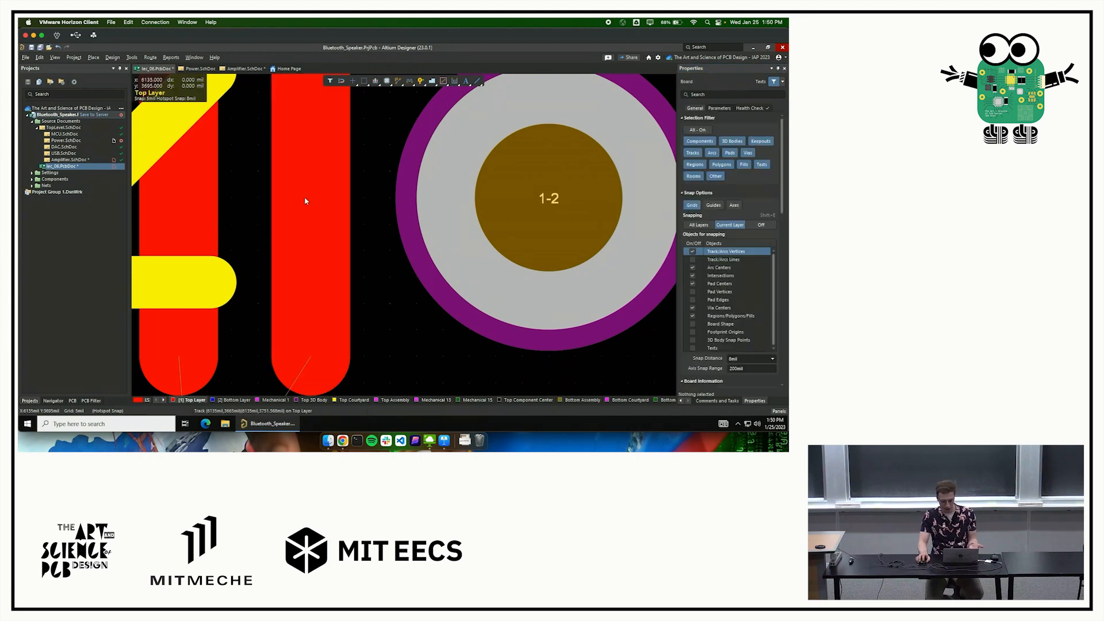
{"action": "left_click", "coordinate": [305, 201]}
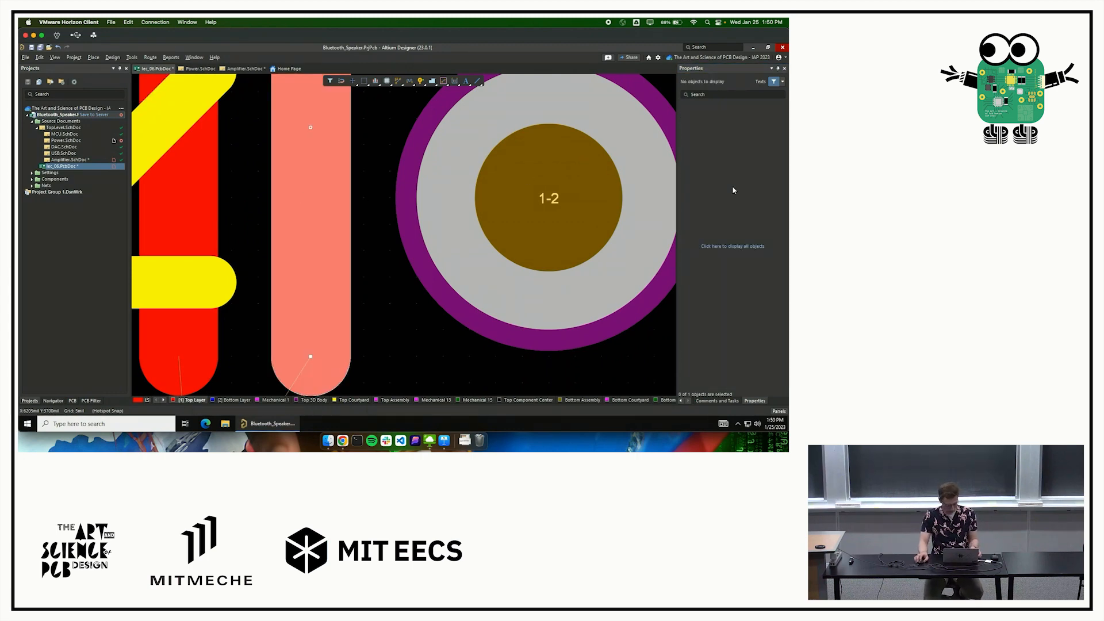
{"action": "scroll", "coordinate": [374, 245], "scroll_direction": "down", "scroll_amount": 5, "text": "ctrl"}
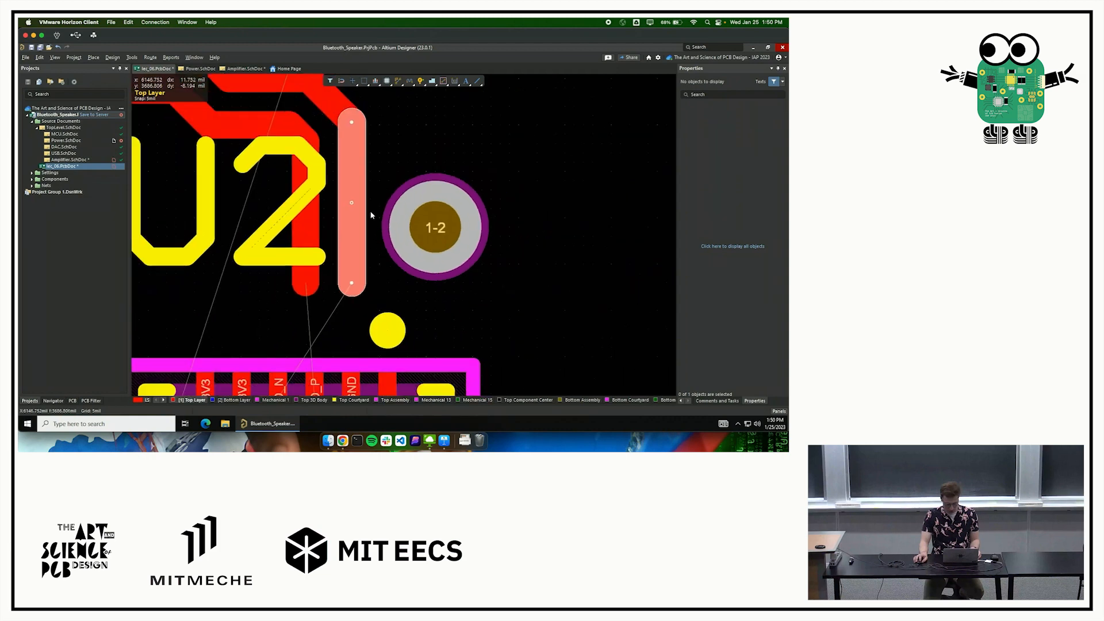
Select the via above U2's pin 1 dot and set its properties display to include all object types.
{"action": "left_click", "coordinate": [430, 226]}
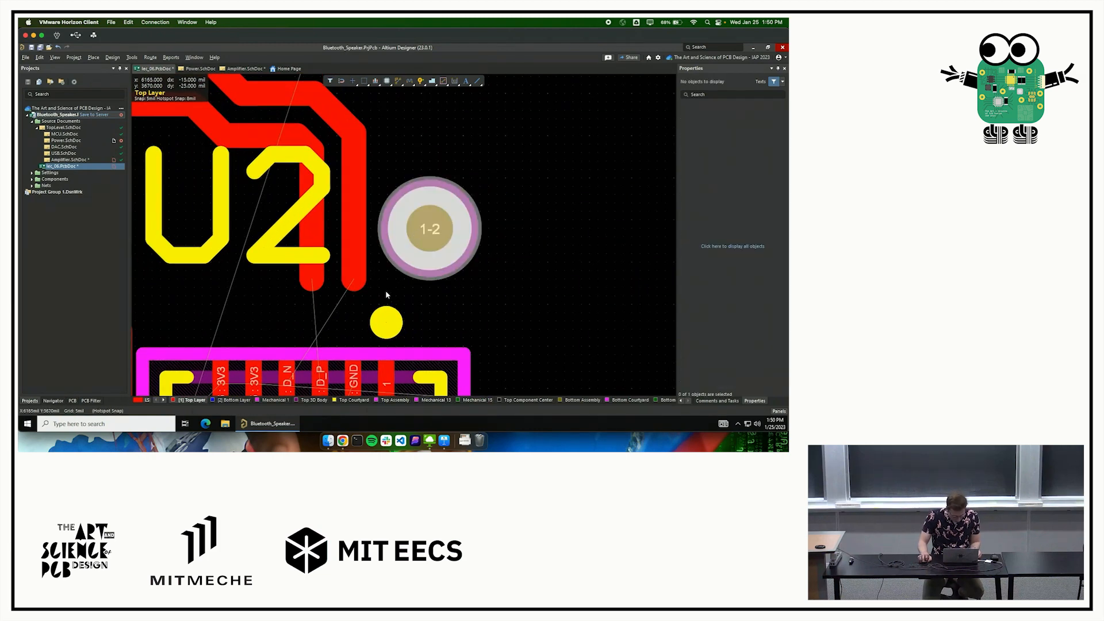
{"action": "scroll", "coordinate": [345, 276], "scroll_direction": "down", "scroll_amount": 2}
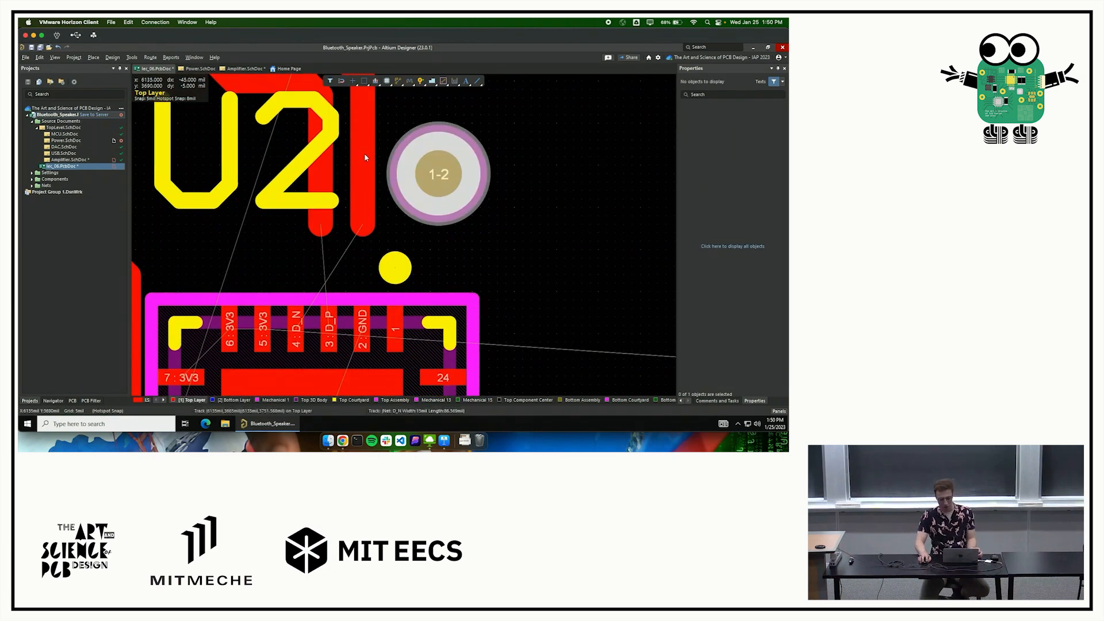
{"action": "left_click", "coordinate": [367, 175]}
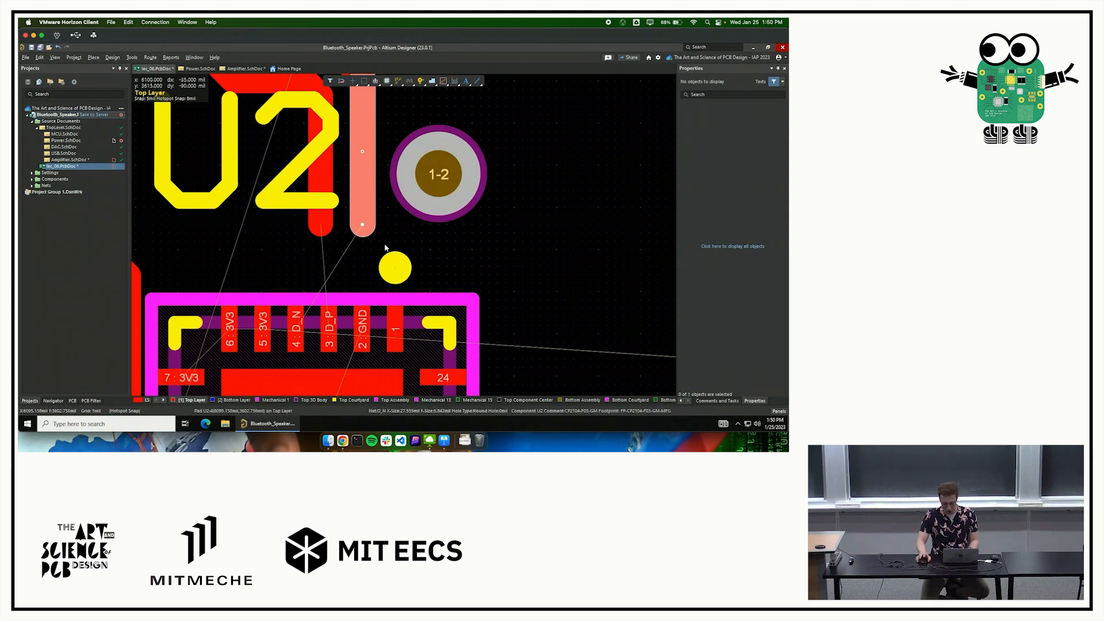
{"action": "left_click", "coordinate": [440, 182]}
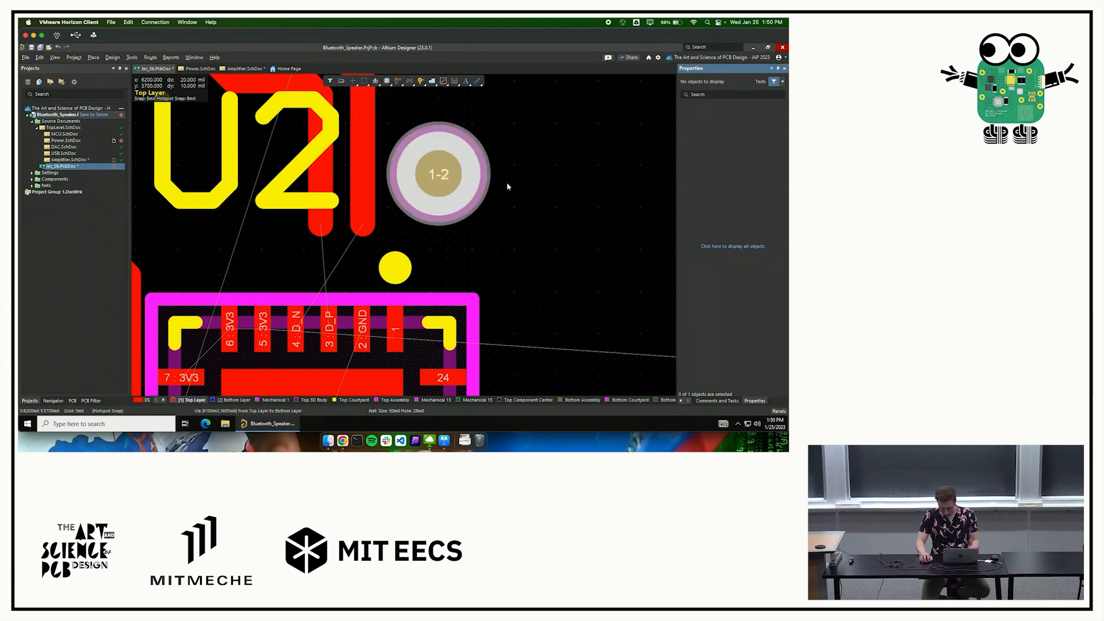
{"action": "left_click", "coordinate": [447, 175]}
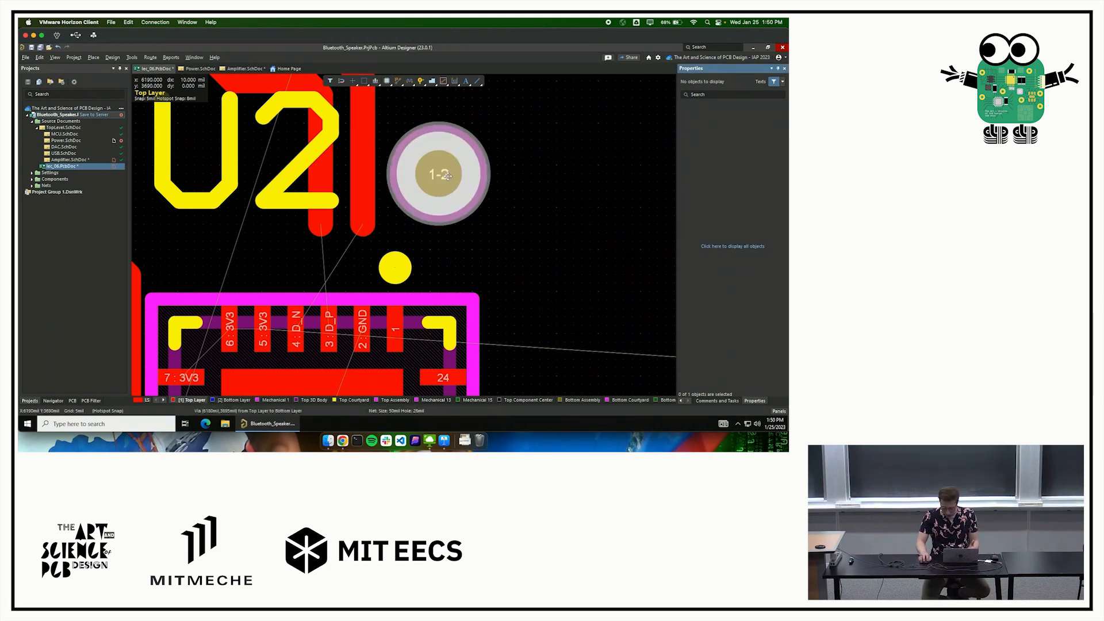
{"action": "left_click", "coordinate": [464, 177]}
{"action": "left_click", "coordinate": [452, 166]}
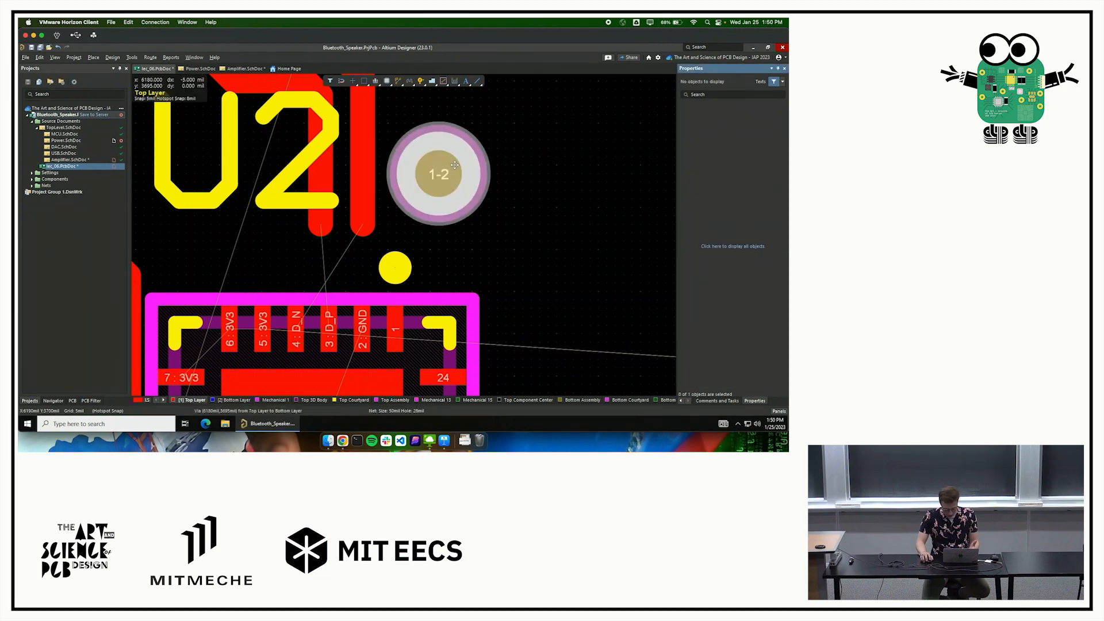
{"action": "right_click", "coordinate": [454, 165]}
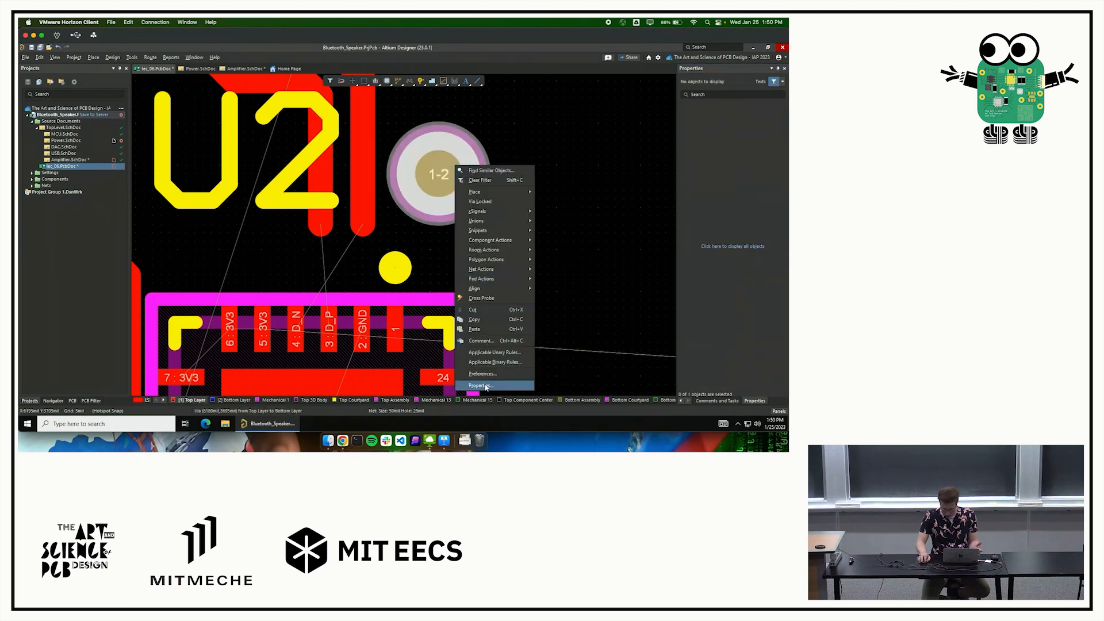
{"action": "left_click", "coordinate": [688, 191]}
{"action": "left_click", "coordinate": [783, 83]}
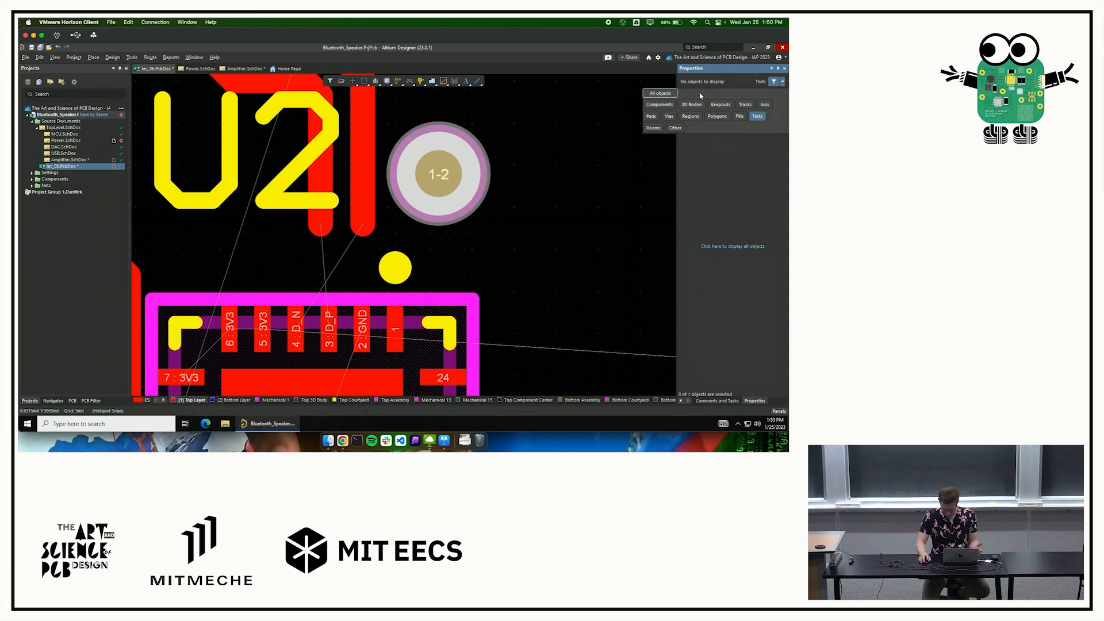
{"action": "left_click", "coordinate": [664, 95]}
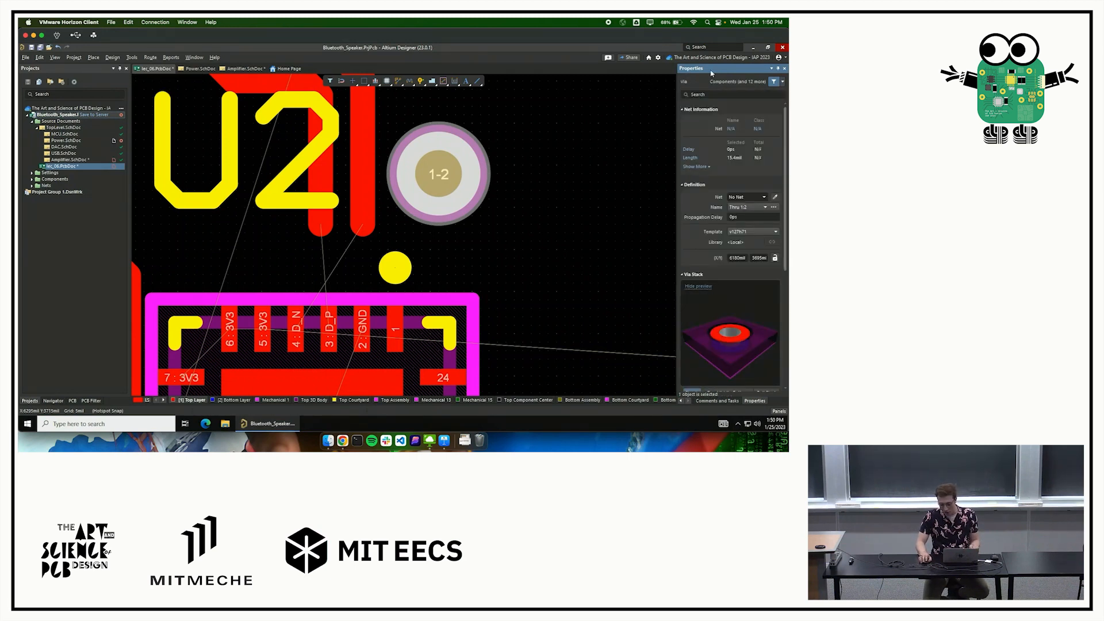
Assign the selected via to the D_N net.
{"action": "scroll", "coordinate": [719, 139], "scroll_direction": "down", "scroll_amount": 1}
{"action": "scroll", "coordinate": [714, 132], "scroll_direction": "up", "scroll_amount": 1}
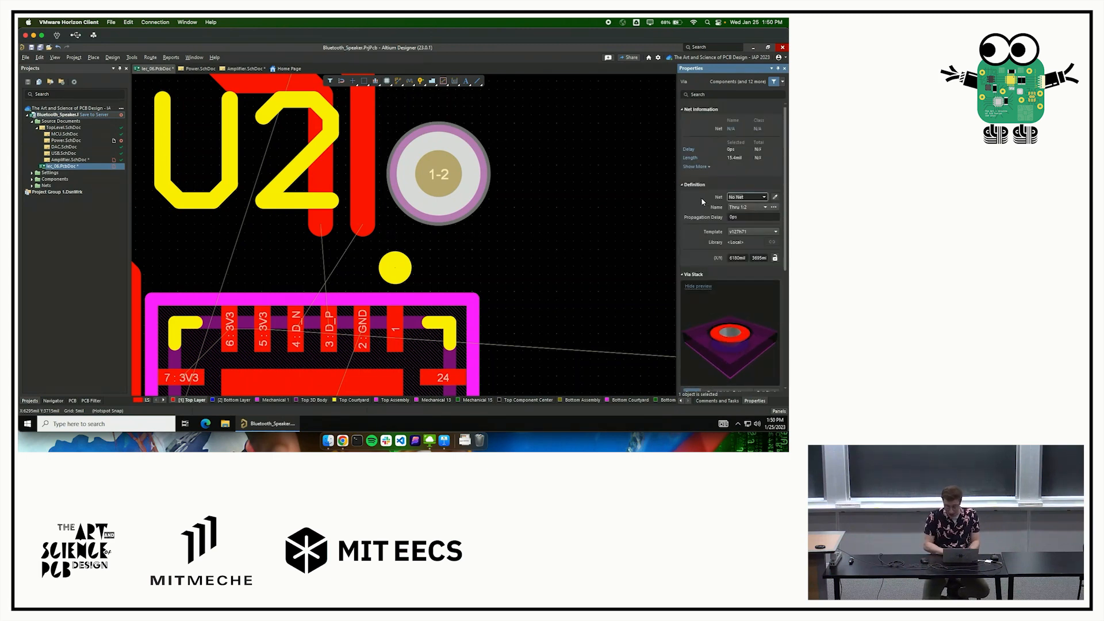
{"action": "type", "text": "D_N"}
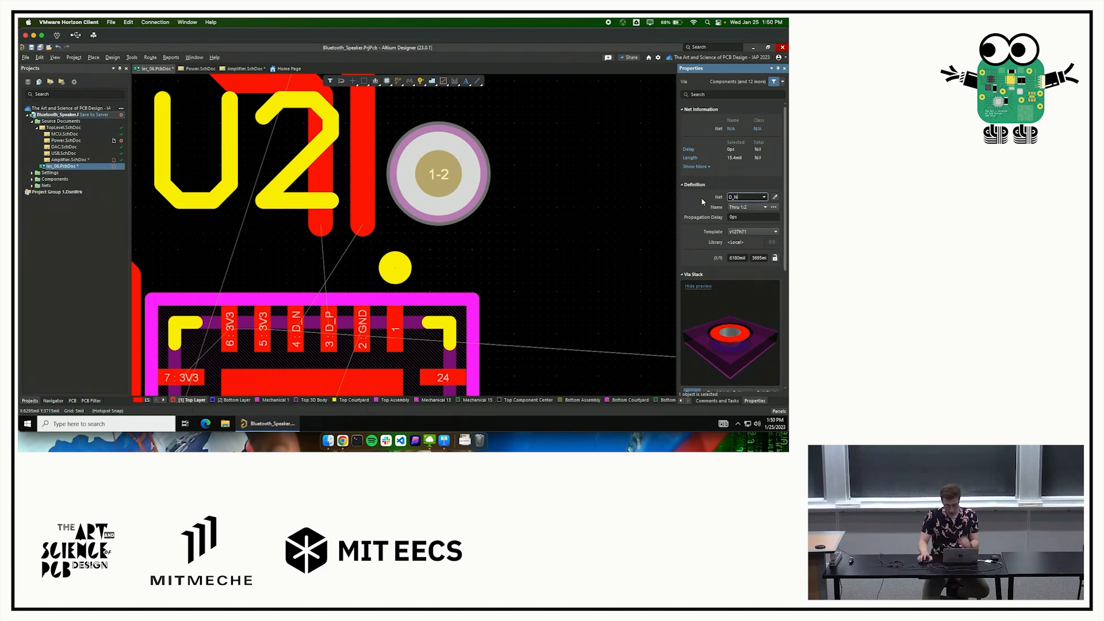
{"action": "key", "text": "Return"}
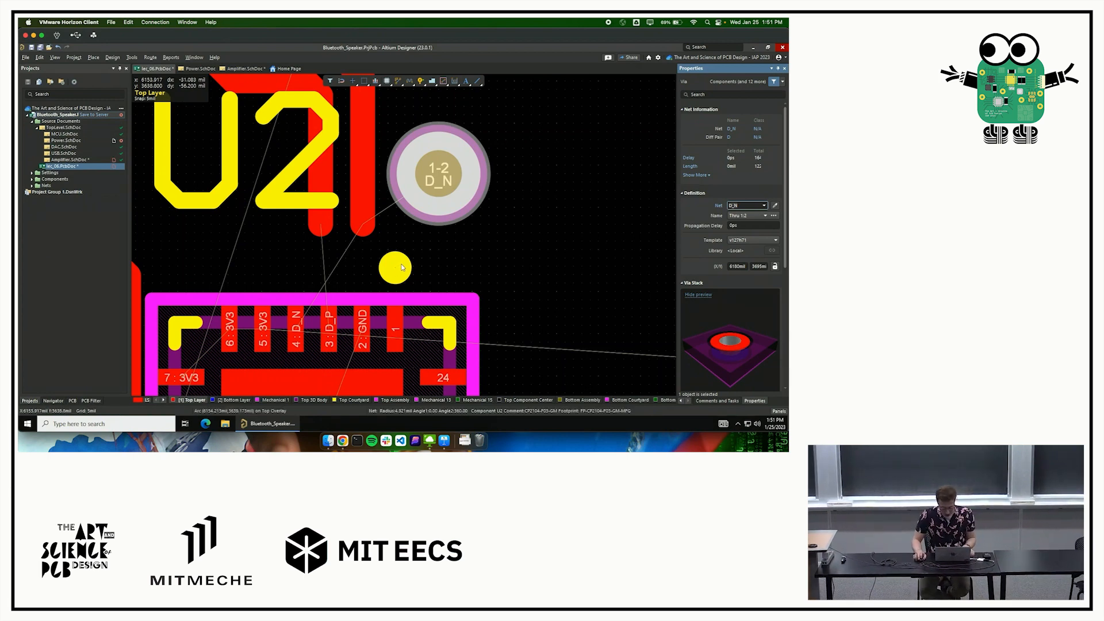
Rotate U2 by 180 degrees so its D_P and D_N pads face J1, shift it slightly, and reset the error markers.
{"action": "scroll", "coordinate": [403, 268], "scroll_direction": "down", "scroll_amount": 3, "text": "ctrl"}
{"action": "scroll", "coordinate": [423, 241], "scroll_direction": "down", "scroll_amount": 2}
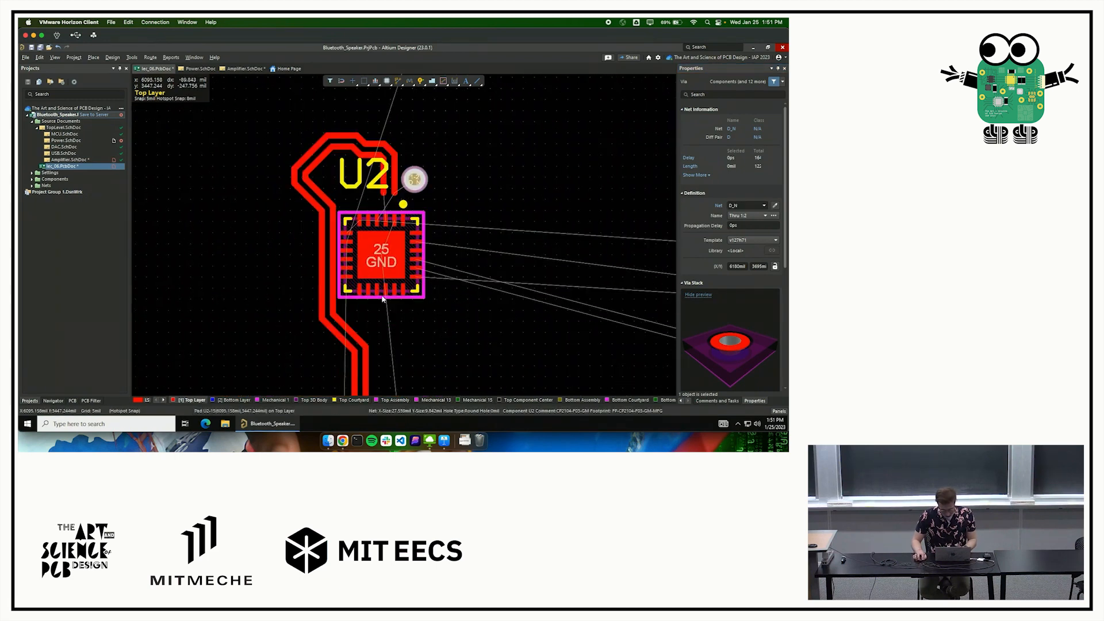
{"action": "left_click_drag", "start_coordinate": [393, 262], "coordinate": [429, 269]}
{"action": "key", "text": "space"}
{"action": "key", "text": "space"}
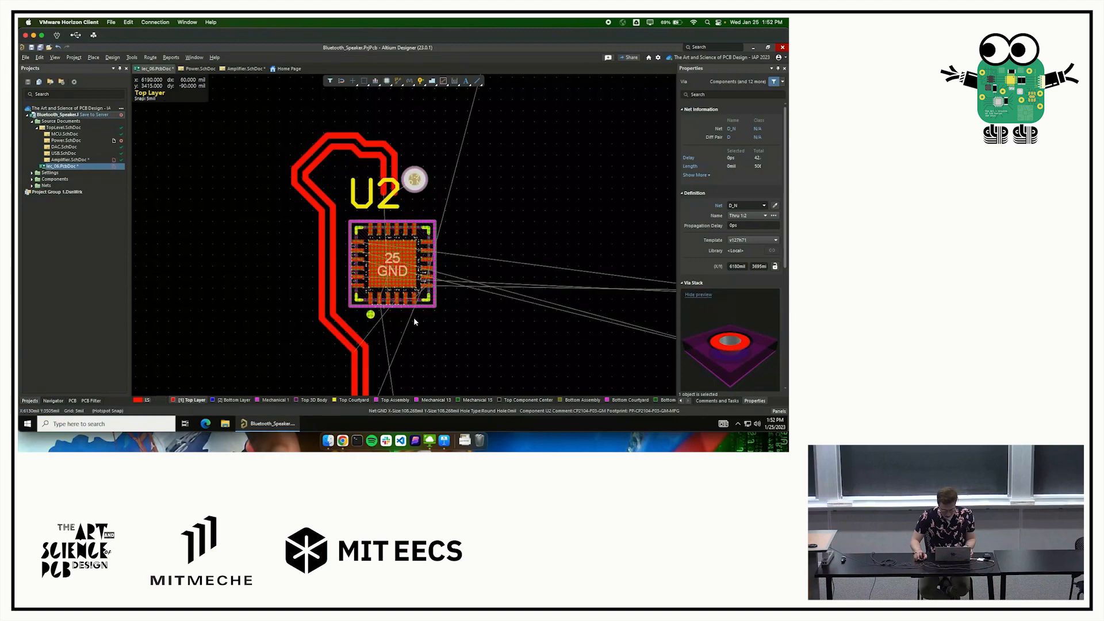
{"action": "scroll", "coordinate": [402, 321], "scroll_direction": "up", "scroll_amount": 3, "text": "ctrl"}
{"action": "scroll", "coordinate": [402, 326], "scroll_direction": "up", "scroll_amount": 4, "text": "ctrl"}
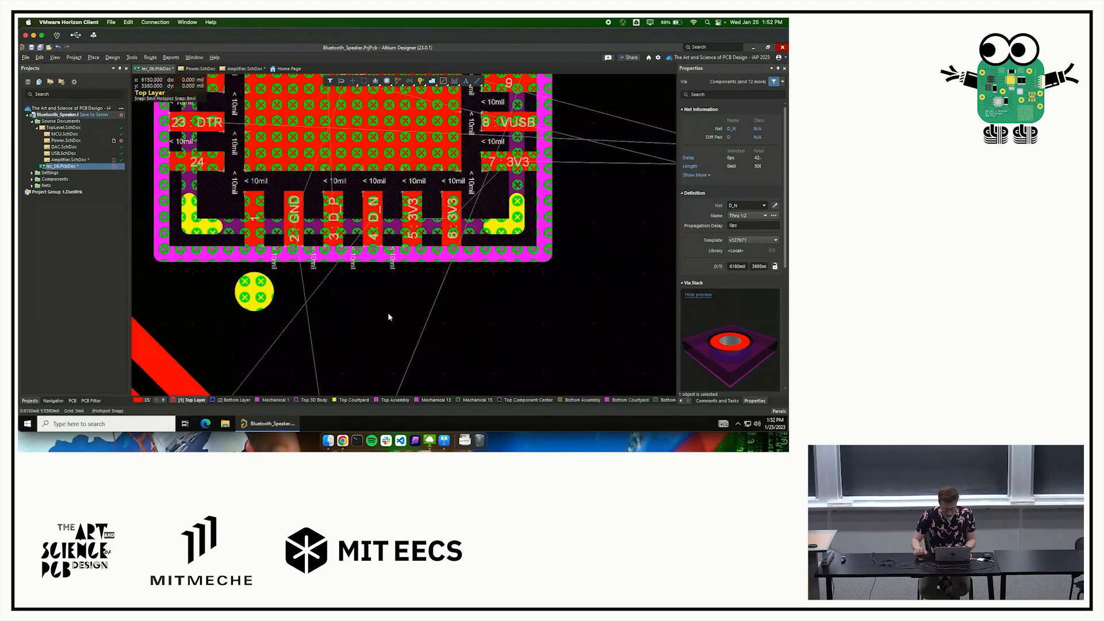
{"action": "left_click", "coordinate": [388, 315]}
{"action": "right_click_drag", "start_coordinate": [375, 304], "coordinate": [518, 155]}
{"action": "scroll", "coordinate": [464, 216], "scroll_direction": "down", "scroll_amount": 4, "text": "ctrl"}
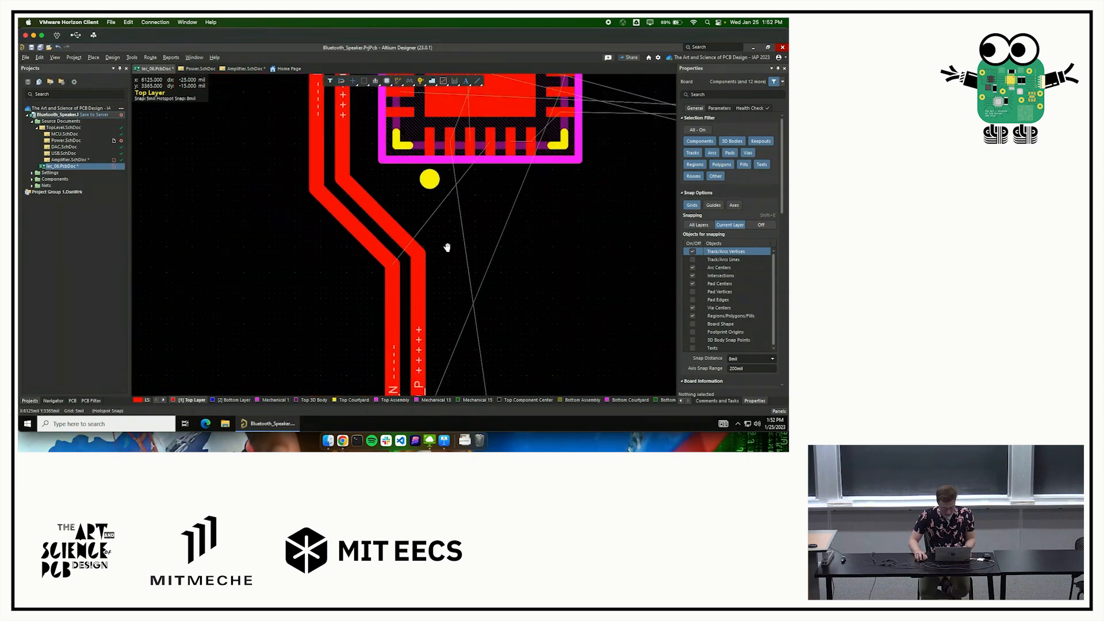
Un-route the D_N and D_P connections between J1 and U2.
{"action": "left_click", "coordinate": [354, 240]}
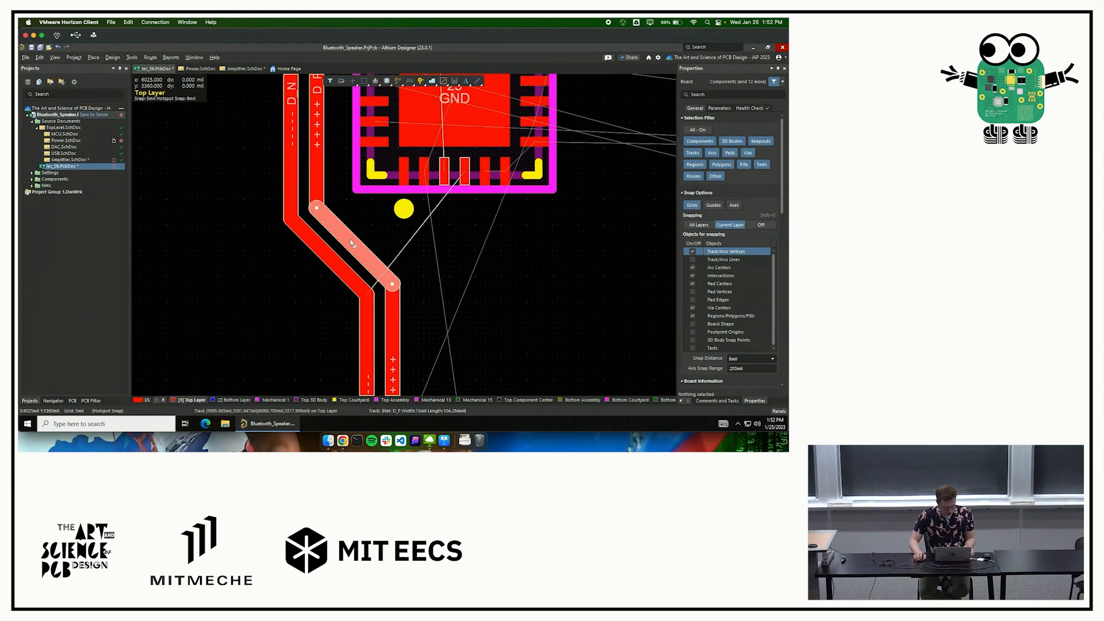
{"action": "scroll", "coordinate": [431, 259], "scroll_direction": "down", "scroll_amount": 3, "text": "ctrl"}
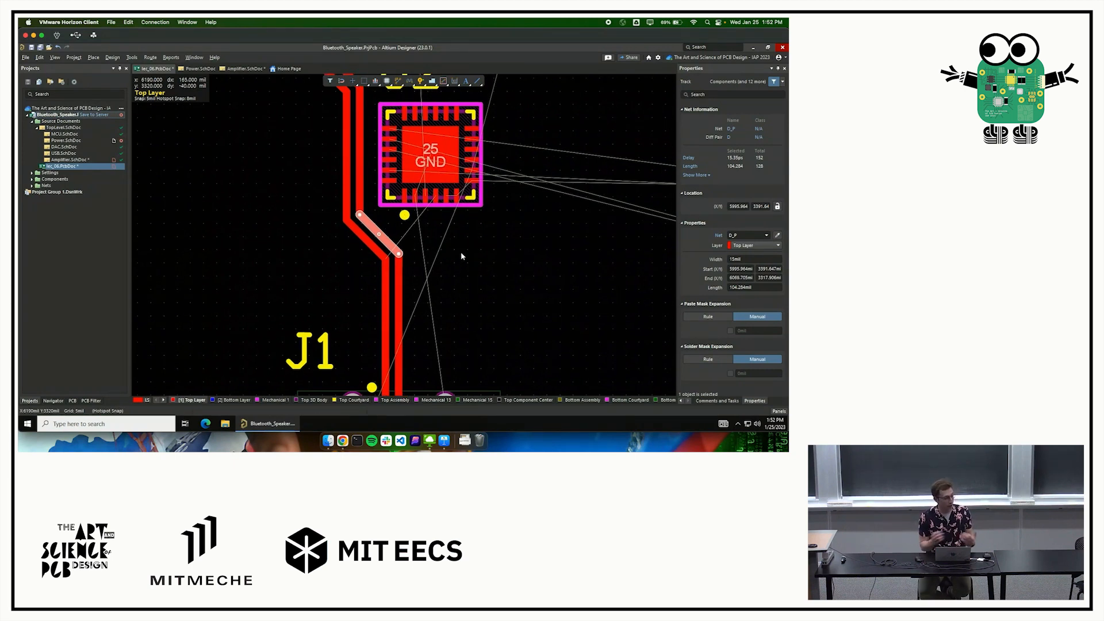
{"action": "left_click", "coordinate": [481, 278]}
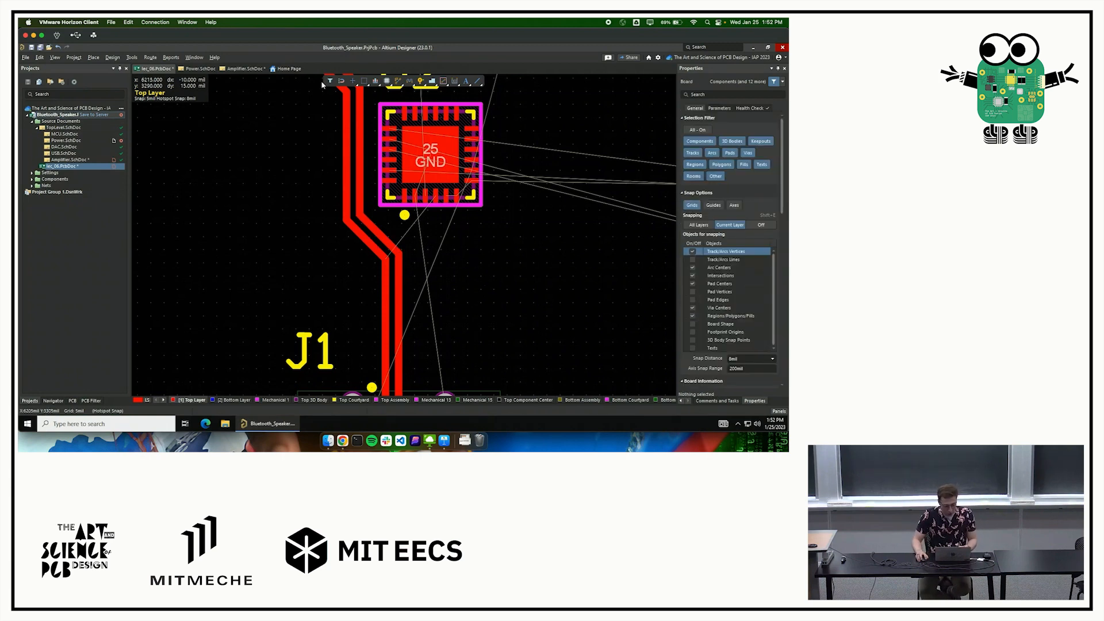
{"action": "left_click", "coordinate": [151, 58]}
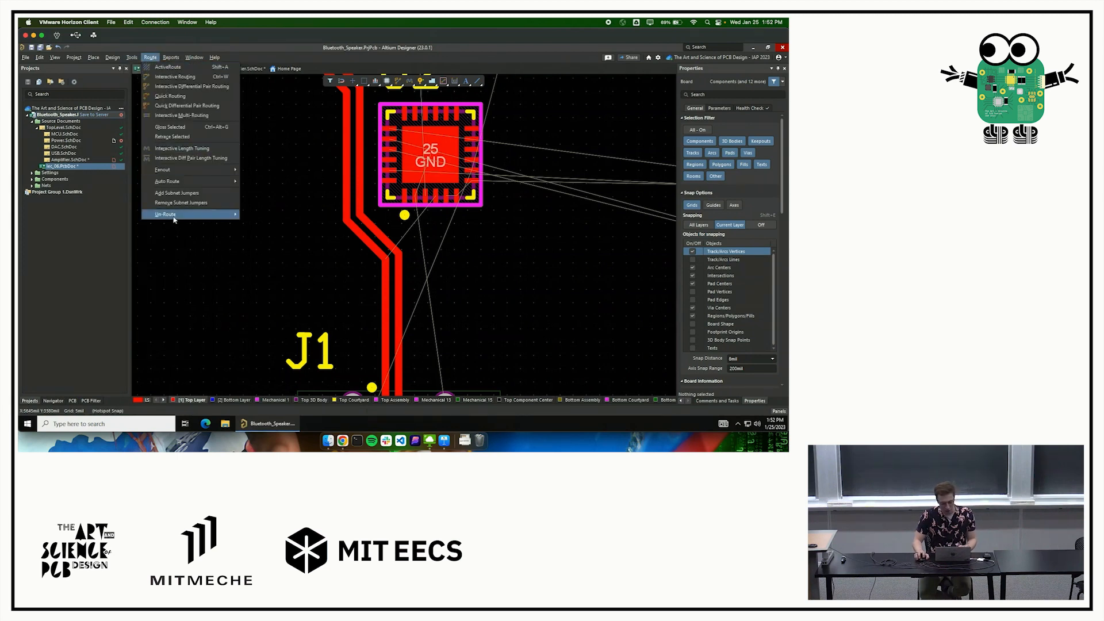
{"action": "mouse_move", "coordinate": [171, 214]}
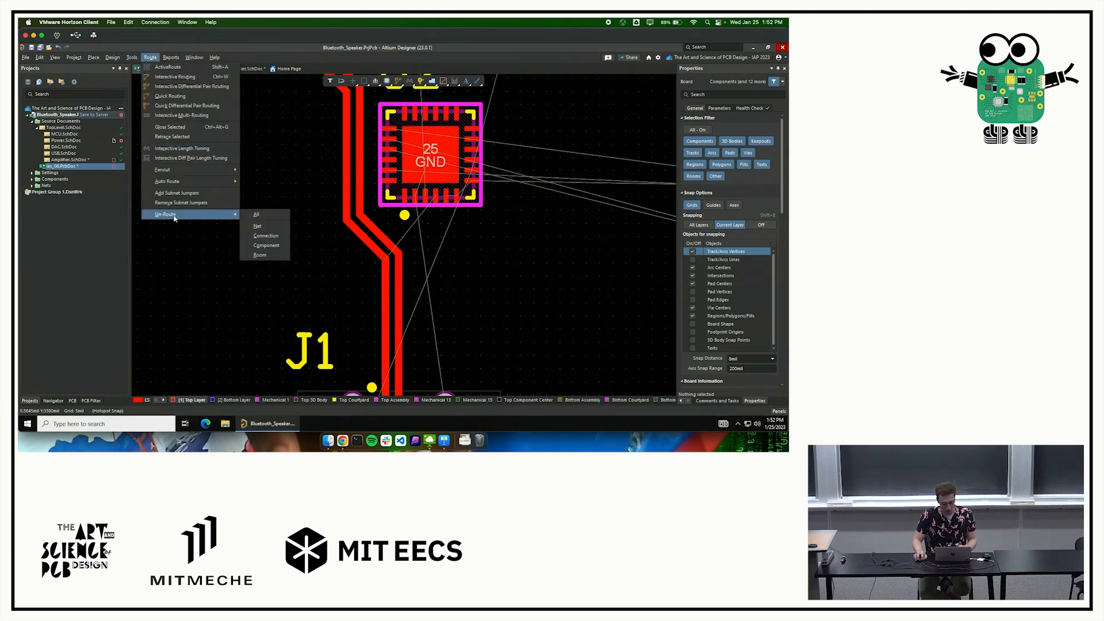
{"action": "left_click", "coordinate": [275, 240]}
{"action": "left_click", "coordinate": [389, 264]}
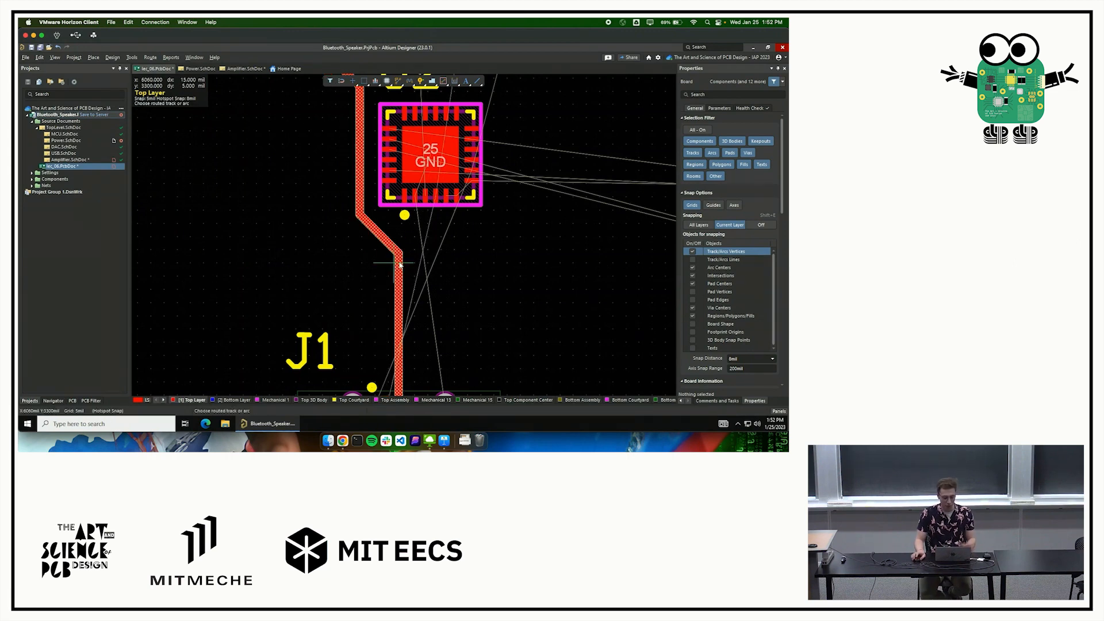
{"action": "left_click", "coordinate": [399, 264]}
{"action": "key", "text": "Escape"}
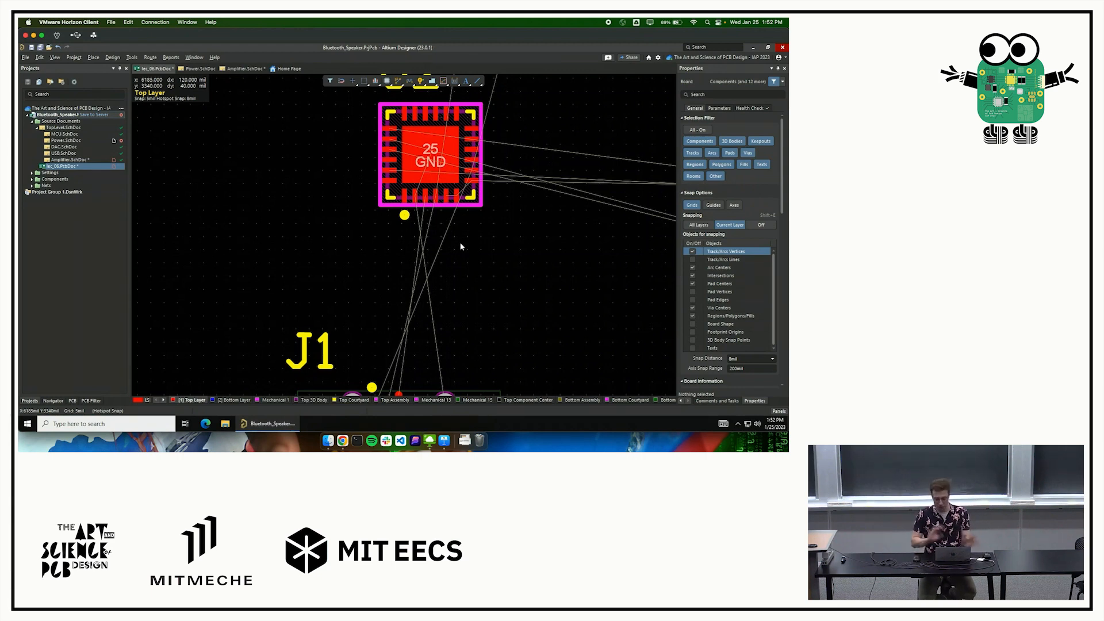
Route the D_N/D_P differential pair 15 mil wide on the top layer from J1's pads to just below U2's pads 3 and 4.
{"action": "right_click_drag", "start_coordinate": [405, 226], "coordinate": [398, 214]}
{"action": "right_click_drag", "start_coordinate": [412, 266], "coordinate": [402, 235]}
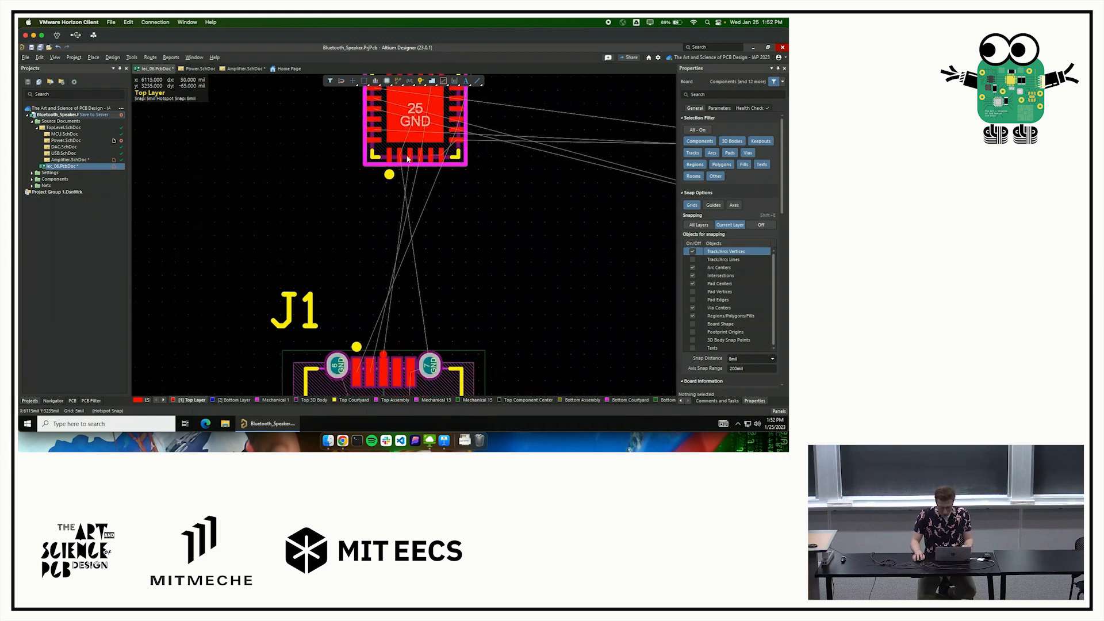
{"action": "left_click", "coordinate": [398, 81]}
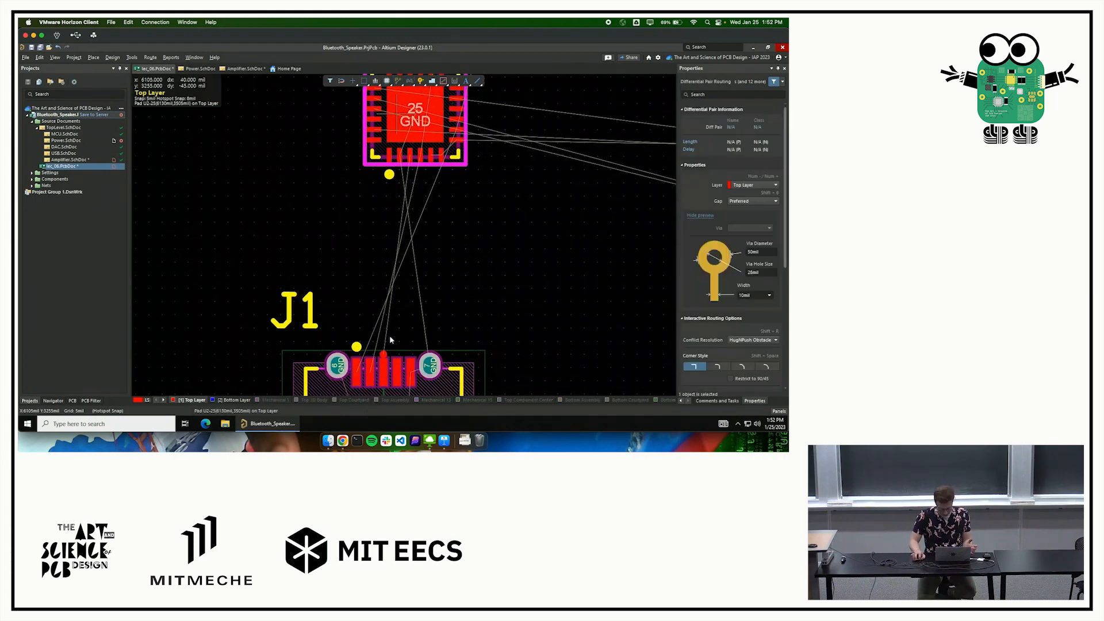
{"action": "left_click", "coordinate": [385, 368]}
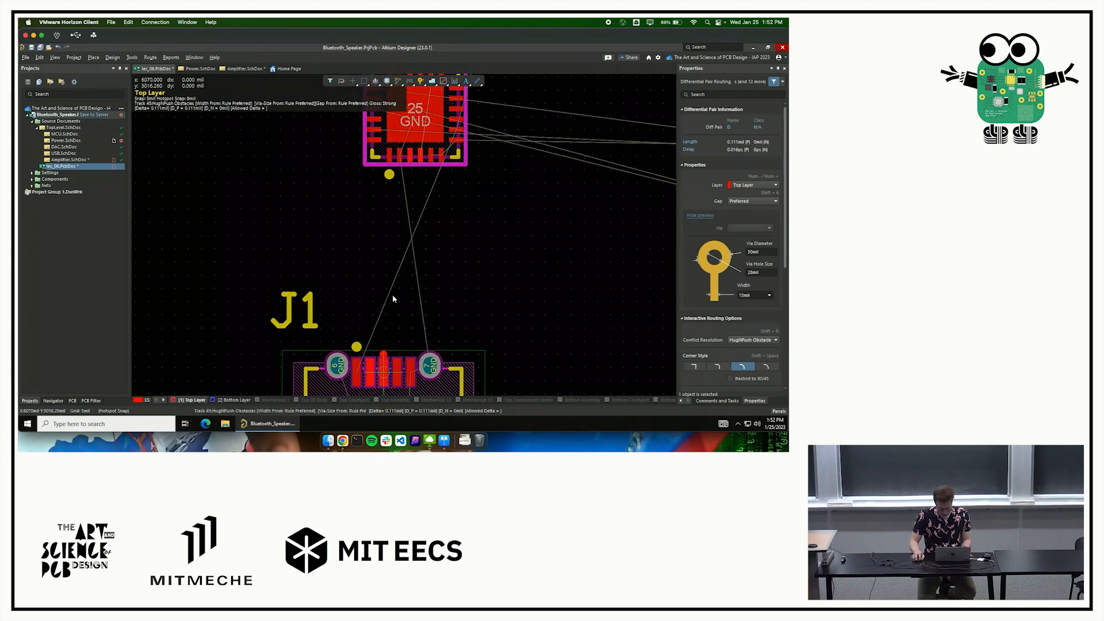
{"action": "left_click", "coordinate": [418, 185]}
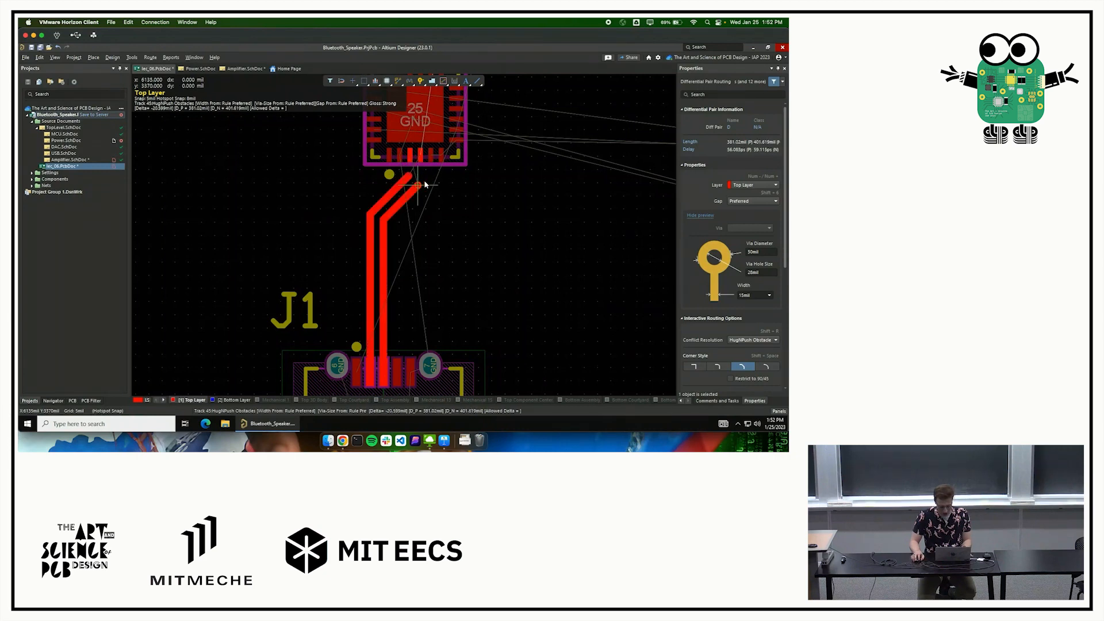
{"action": "right_click", "coordinate": [418, 184]}
{"action": "scroll", "coordinate": [420, 178], "scroll_direction": "up", "scroll_amount": 2, "text": "ctrl"}
{"action": "scroll", "coordinate": [420, 174], "scroll_direction": "up", "scroll_amount": 3, "text": "ctrl"}
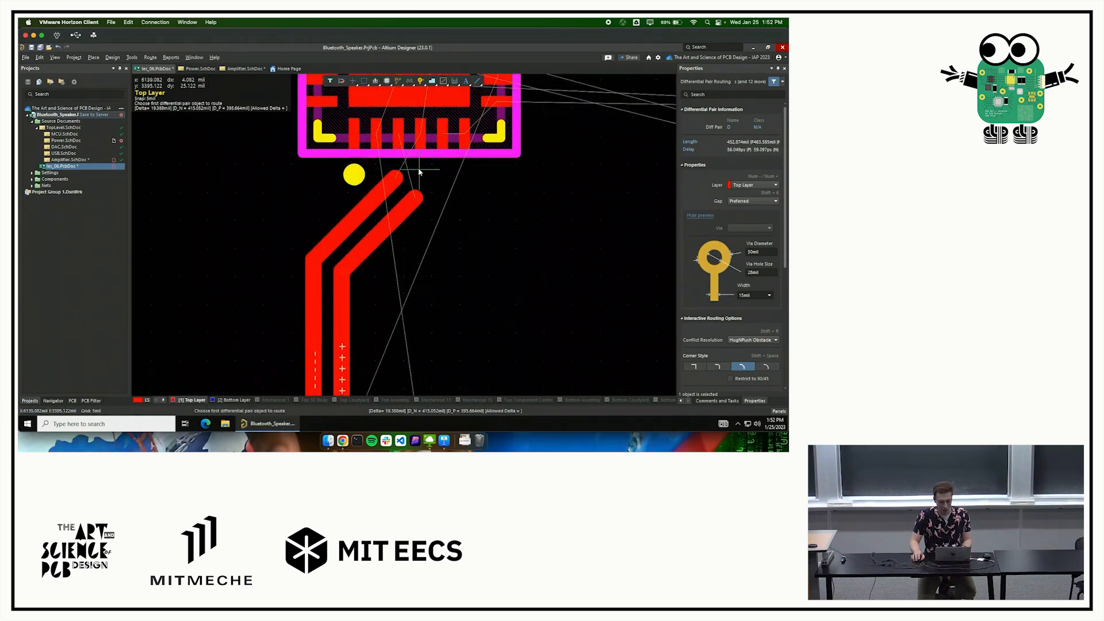
{"action": "scroll", "coordinate": [419, 296], "scroll_direction": "up", "scroll_amount": 2}
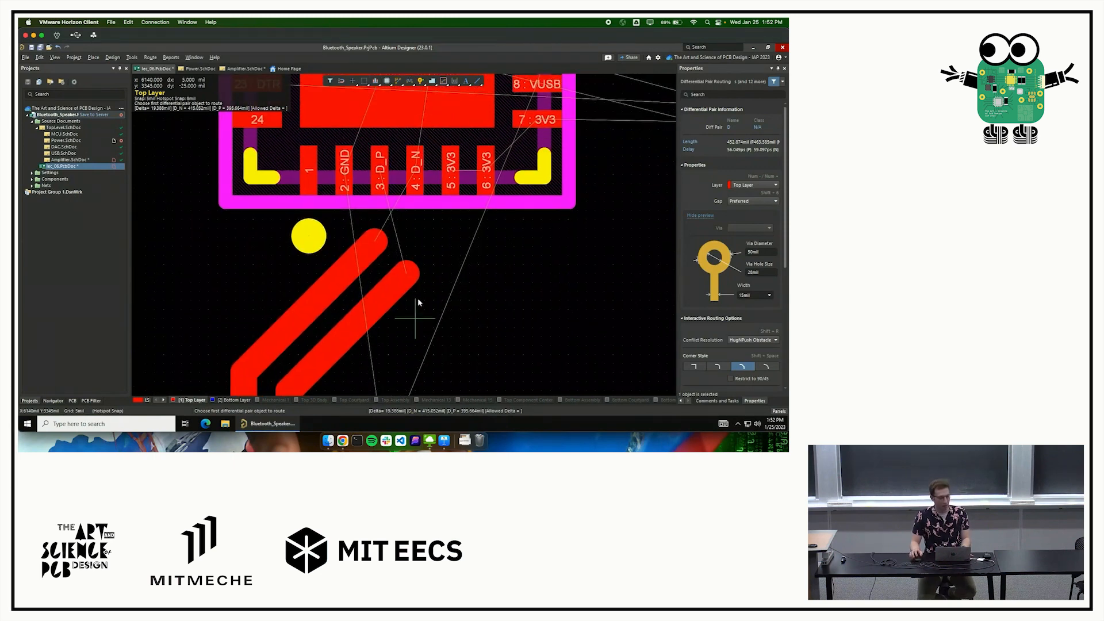
{"action": "key", "text": "Escape"}
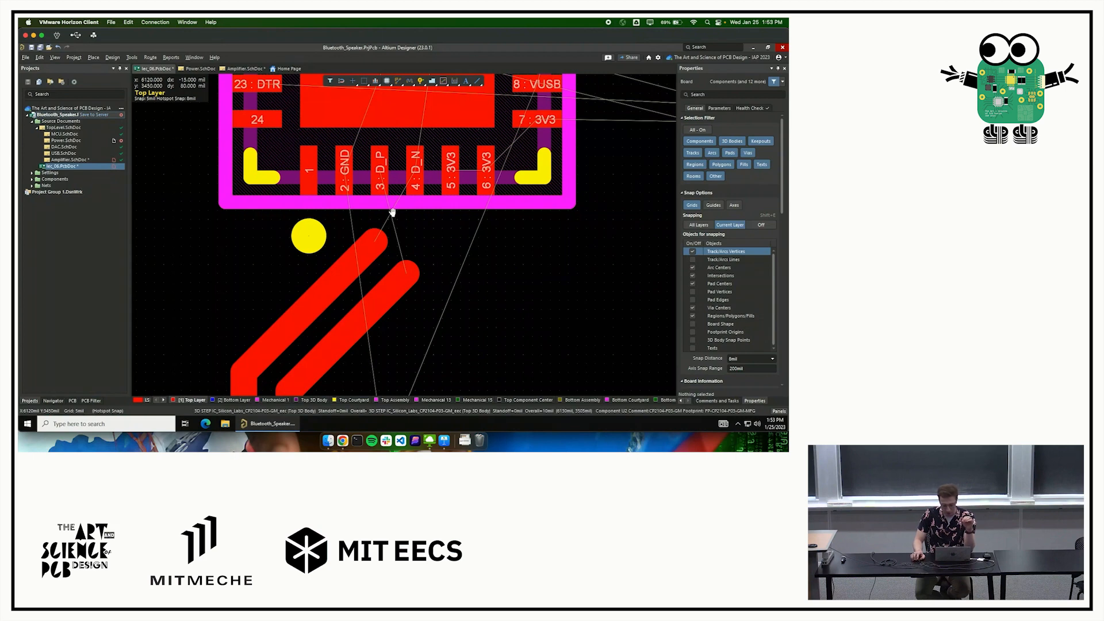
Examine U2's pad layout and the crossing between its D_P and D_N pads and the differential pair's open ends.
{"action": "scroll", "coordinate": [394, 270], "scroll_direction": "up", "scroll_amount": 3}
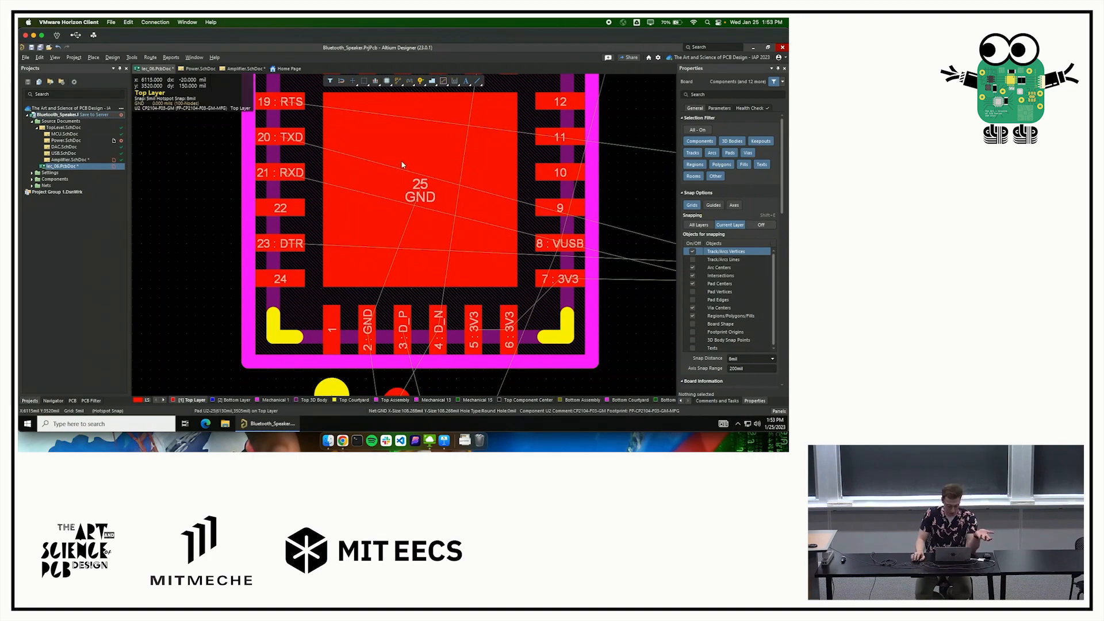
{"action": "right_click_drag", "start_coordinate": [421, 158], "coordinate": [414, 123]}
{"action": "scroll", "coordinate": [406, 265], "scroll_direction": "up", "scroll_amount": 3}
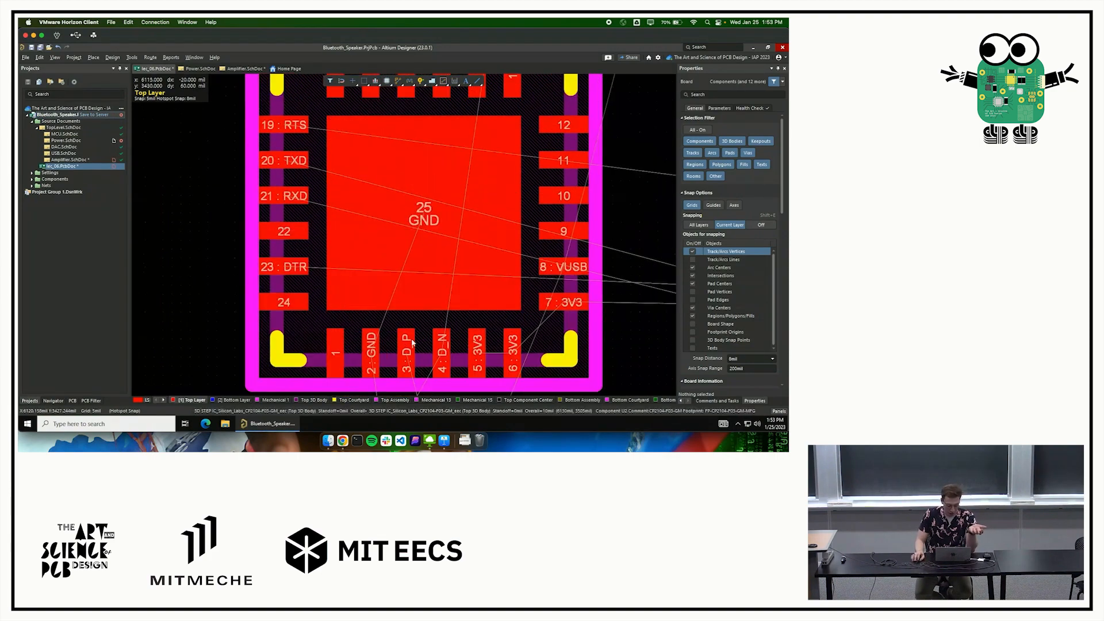
{"action": "scroll", "coordinate": [420, 325], "scroll_direction": "down", "scroll_amount": 3}
{"action": "scroll", "coordinate": [397, 288], "scroll_direction": "up", "scroll_amount": 4}
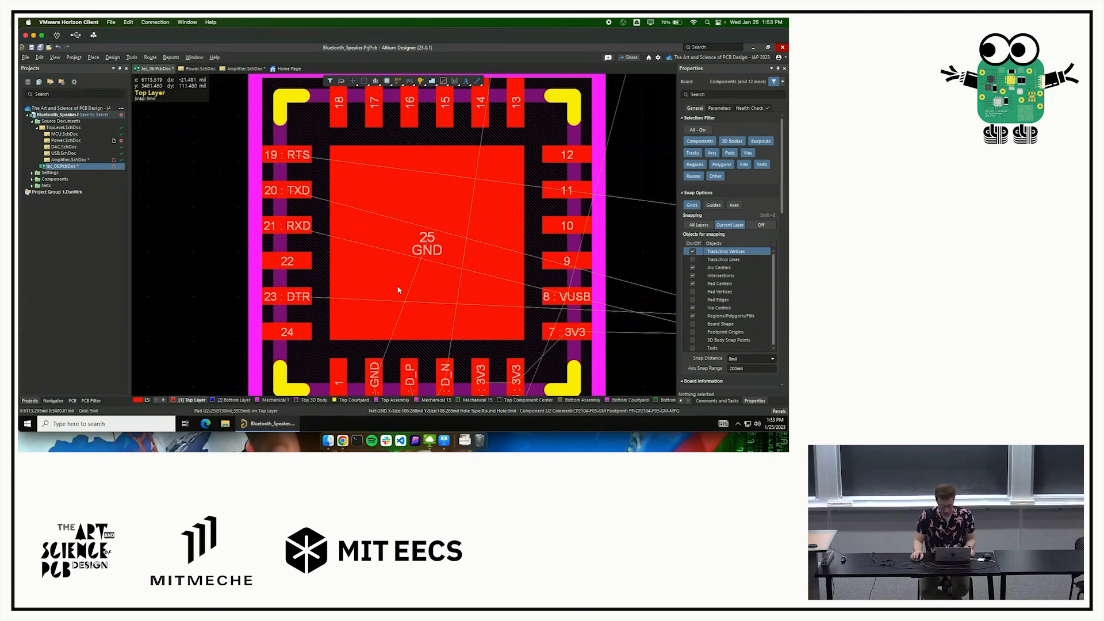
{"action": "scroll", "coordinate": [417, 288], "scroll_direction": "down", "scroll_amount": 4, "text": "ctrl"}
{"action": "right_click_drag", "start_coordinate": [413, 237], "coordinate": [418, 208]}
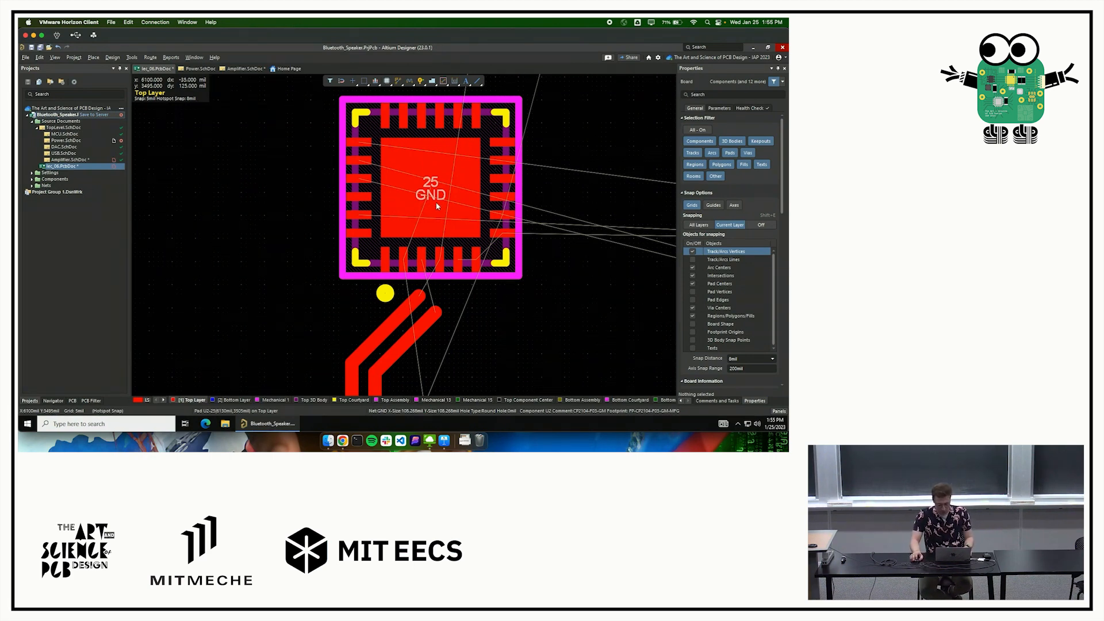
{"action": "scroll", "coordinate": [493, 268], "scroll_direction": "down", "scroll_amount": 2, "text": "ctrl"}
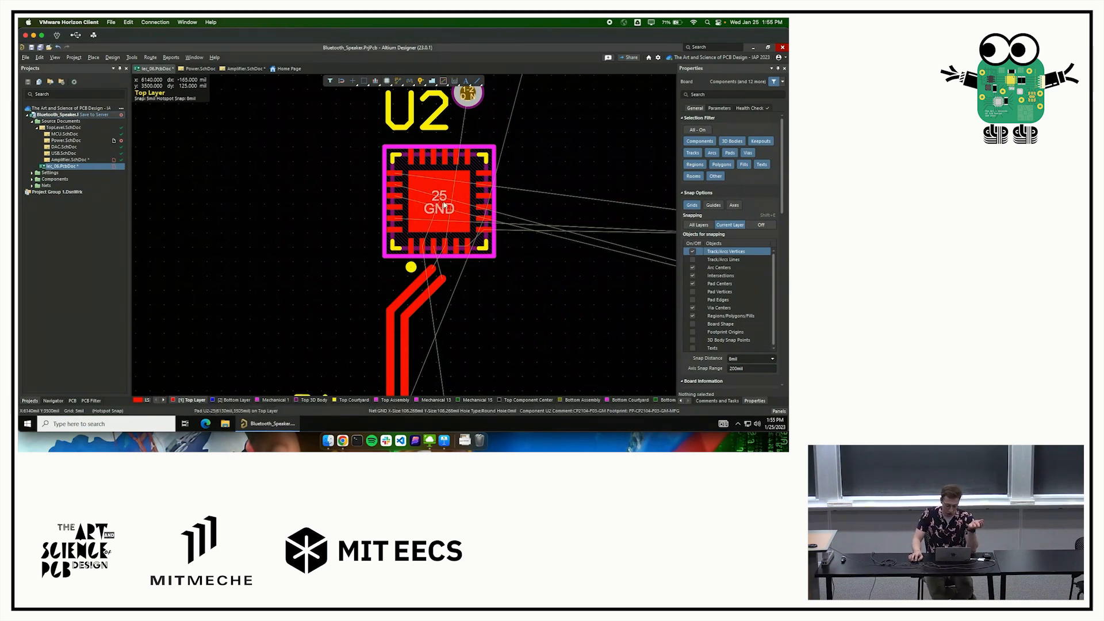
Try shifting U2 to several positions above the open ends of the differential pair.
{"action": "mouse_move", "coordinate": [422, 202]}
{"action": "left_mouse_down"}
{"action": "mouse_move", "coordinate": [512, 221]}
{"action": "mouse_move", "coordinate": [439, 188]}
{"action": "mouse_move", "coordinate": [455, 181]}
{"action": "left_mouse_up"}
{"action": "right_click", "coordinate": [436, 181]}
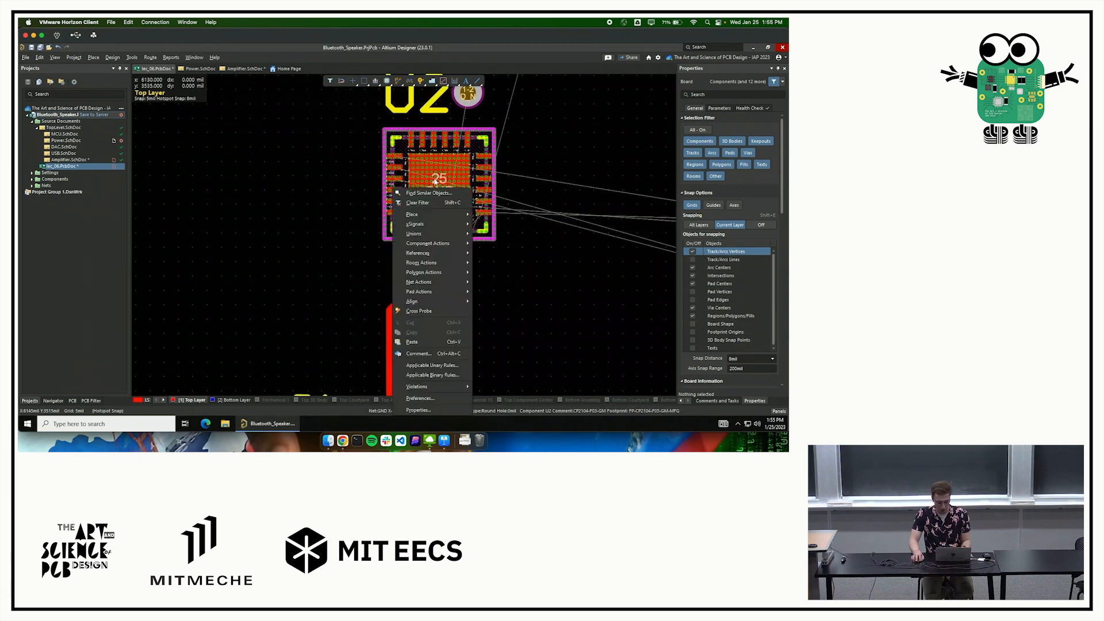
{"action": "left_click", "coordinate": [311, 189]}
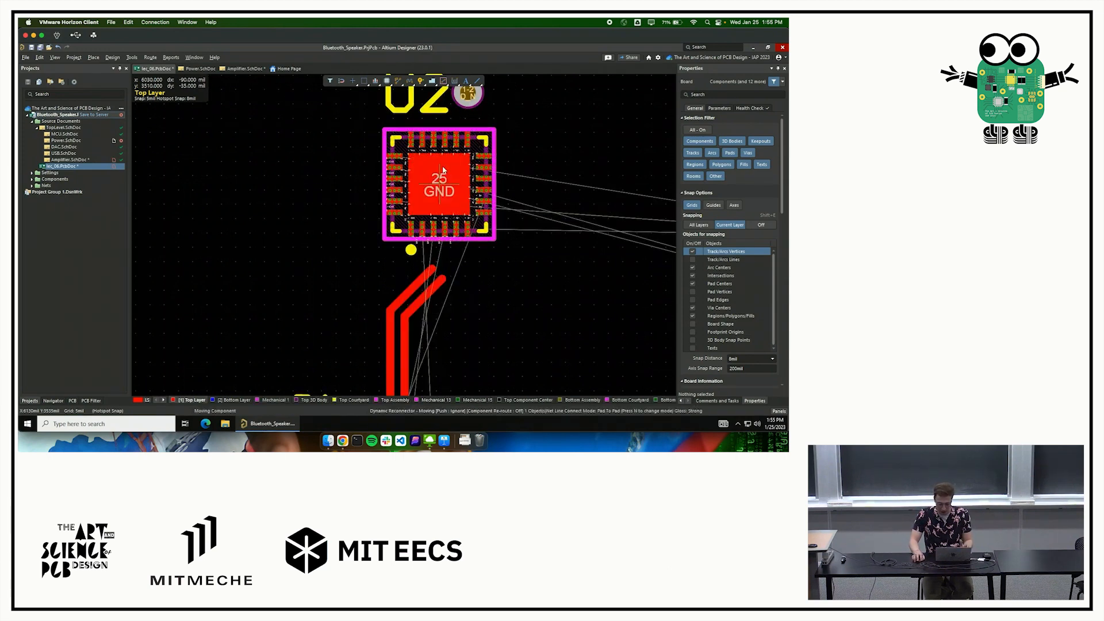
{"action": "mouse_move", "coordinate": [435, 186]}
{"action": "left_mouse_down"}
{"action": "mouse_move", "coordinate": [285, 193]}
{"action": "mouse_move", "coordinate": [447, 189]}
{"action": "left_mouse_up"}
{"action": "right_click", "coordinate": [418, 192]}
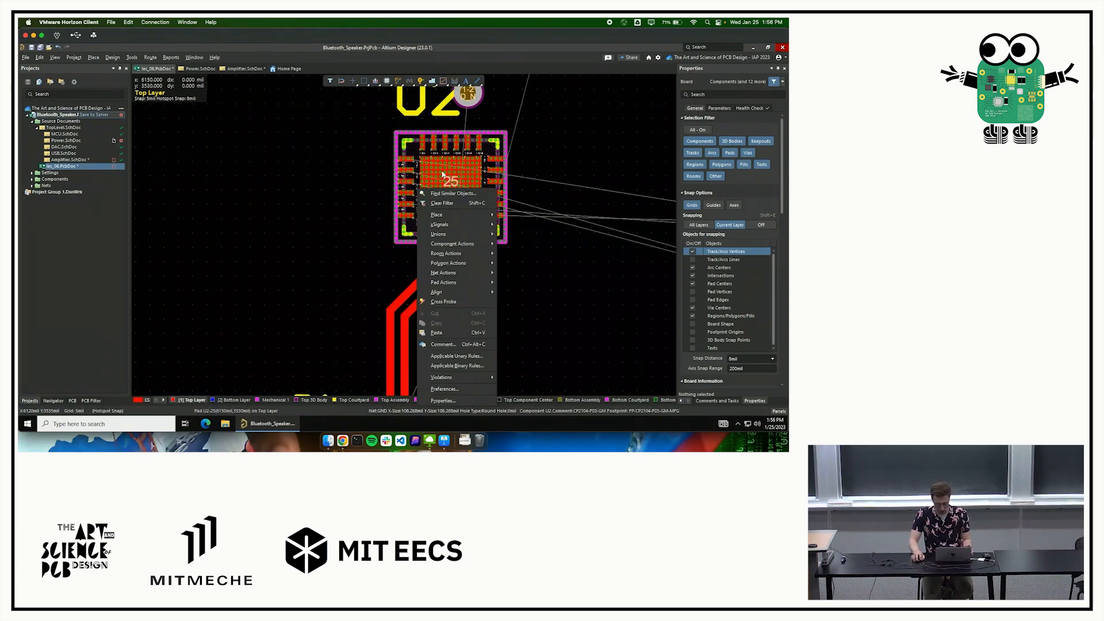
{"action": "left_click", "coordinate": [545, 197]}
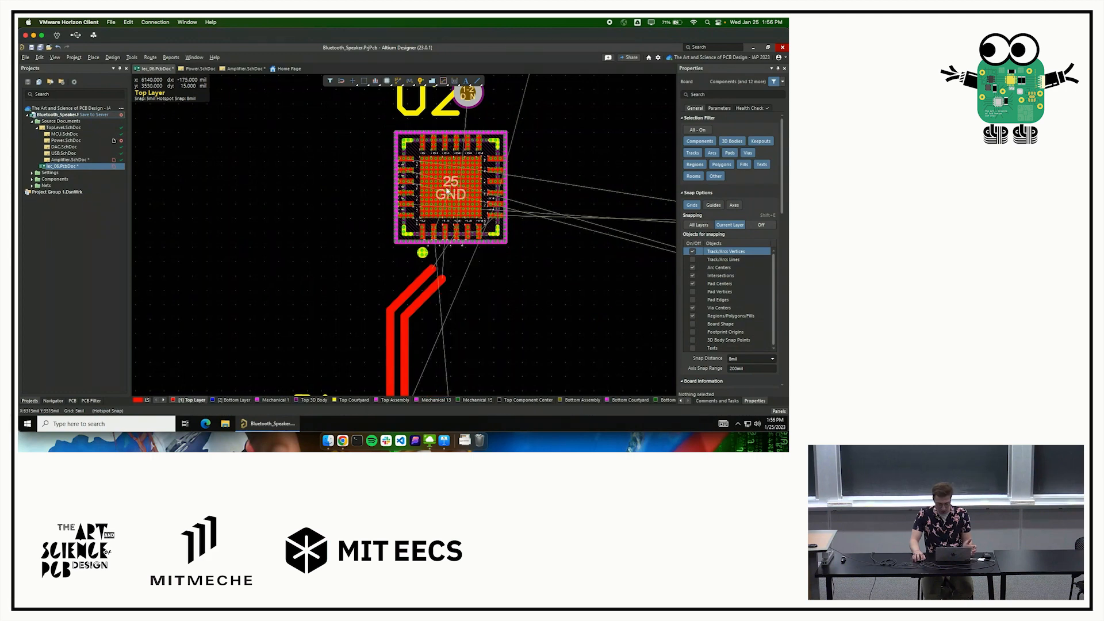
{"action": "left_click_drag", "start_coordinate": [449, 190], "coordinate": [378, 197]}
{"action": "right_click", "coordinate": [406, 202]}
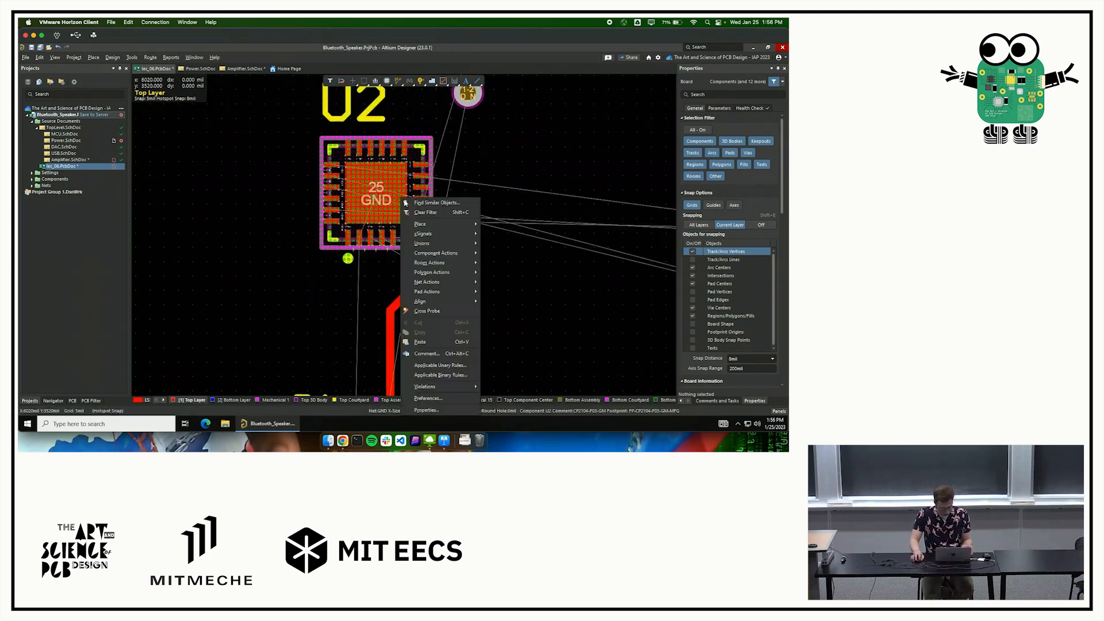
{"action": "left_click", "coordinate": [366, 194]}
{"action": "double_click", "coordinate": [364, 187]}
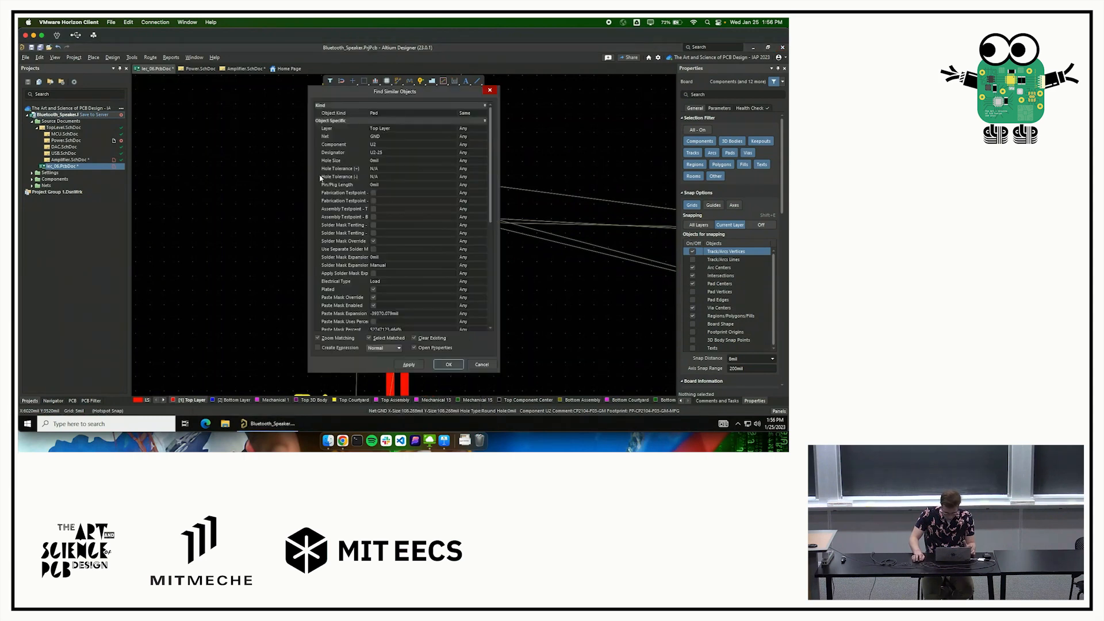
{"action": "key", "text": "Escape"}
Move U2 just above the differential pair's open ends and flip it to the bottom layer.
{"action": "left_click_drag", "start_coordinate": [371, 197], "coordinate": [412, 161]}
{"action": "key", "text": "l"}
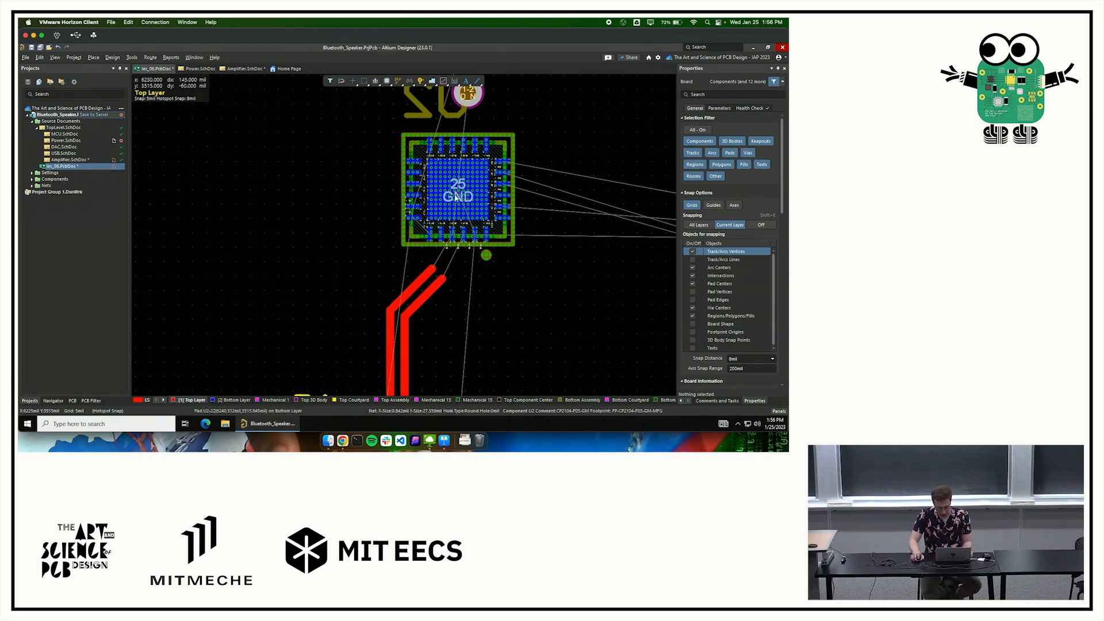
{"action": "scroll", "coordinate": [465, 254], "scroll_direction": "up", "scroll_amount": 4, "text": "ctrl"}
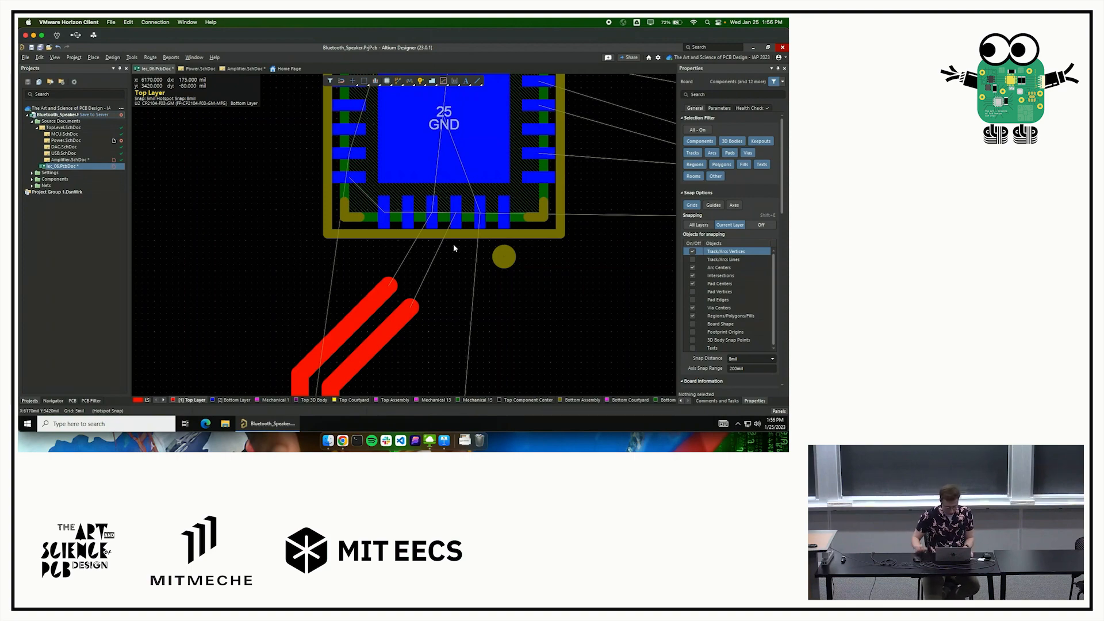
{"action": "scroll", "coordinate": [478, 251], "scroll_direction": "down", "scroll_amount": 6, "text": "ctrl"}
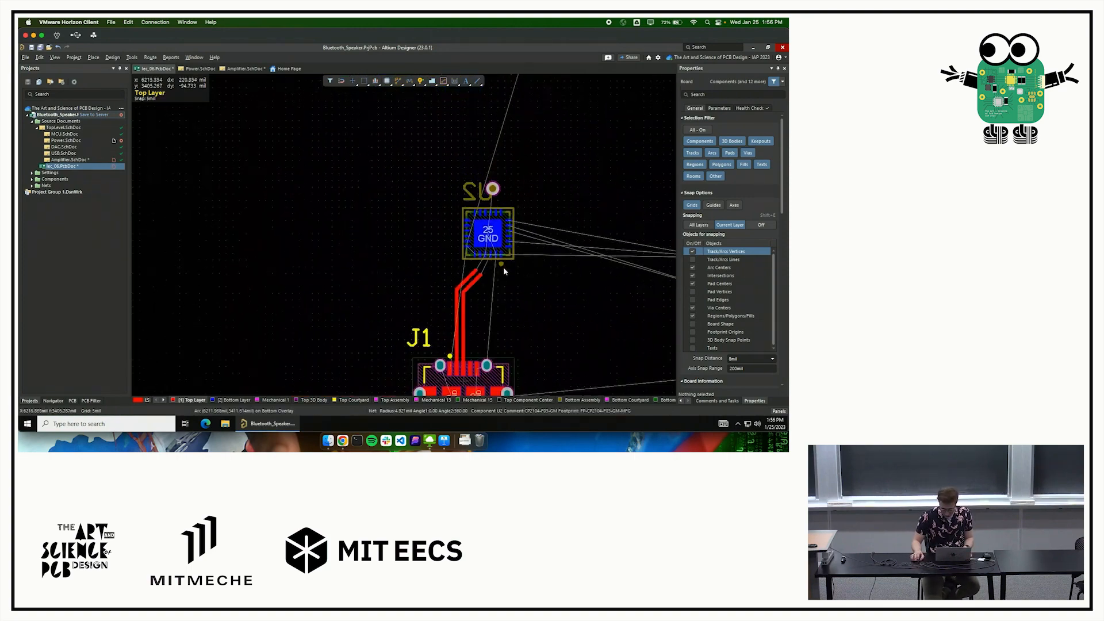
{"action": "scroll", "coordinate": [440, 231], "scroll_direction": "down", "scroll_amount": 3, "text": "ctrl"}
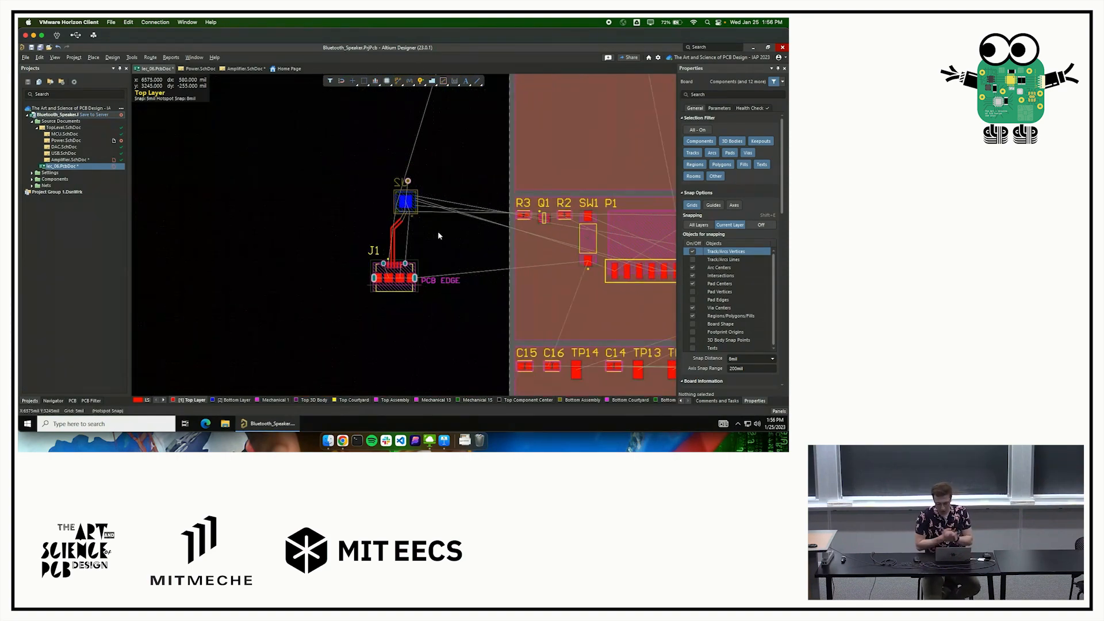
Set the width of the straight D_N track segment above J1 to 10 mil.
{"action": "scroll", "coordinate": [438, 236], "scroll_direction": "right", "scroll_amount": 1}
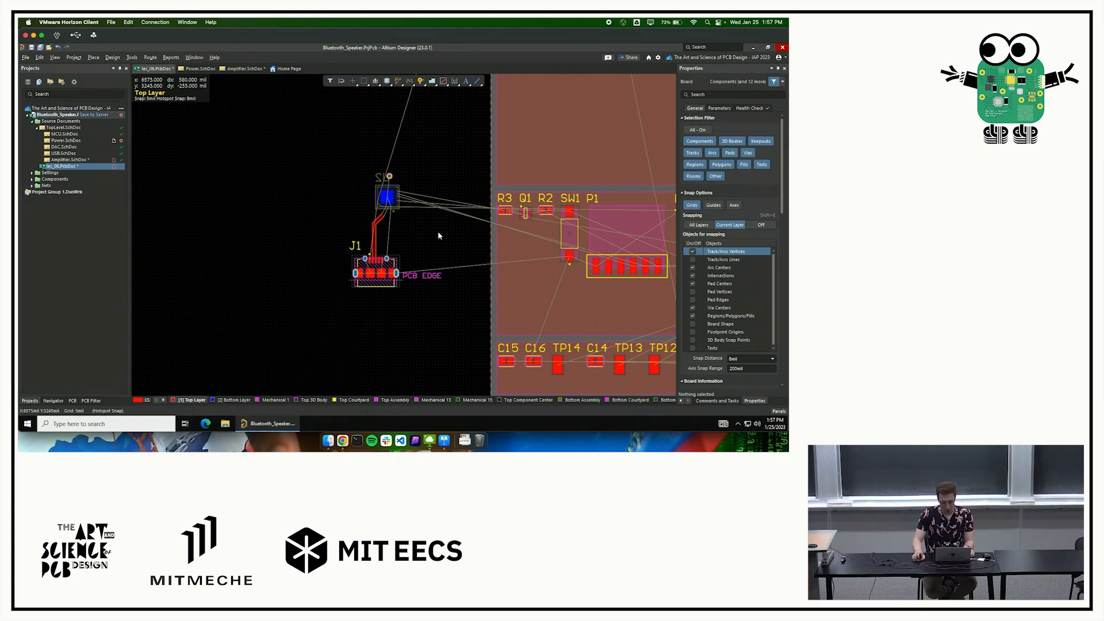
{"action": "scroll", "coordinate": [383, 250], "scroll_direction": "up", "scroll_amount": 5, "text": "ctrl"}
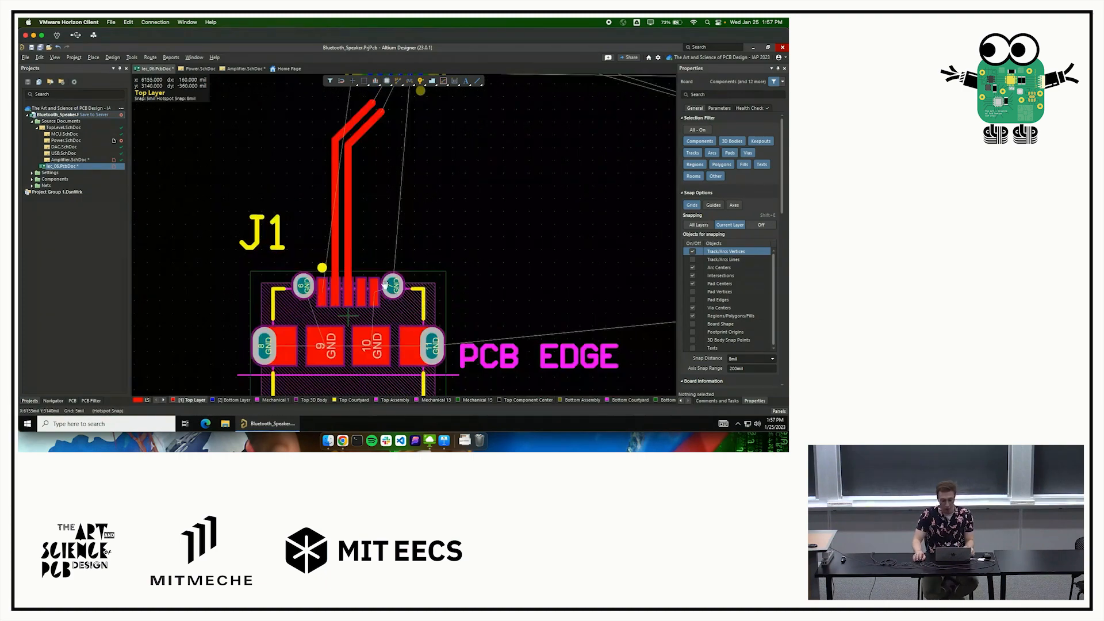
{"action": "scroll", "coordinate": [384, 284], "scroll_direction": "up", "scroll_amount": 2}
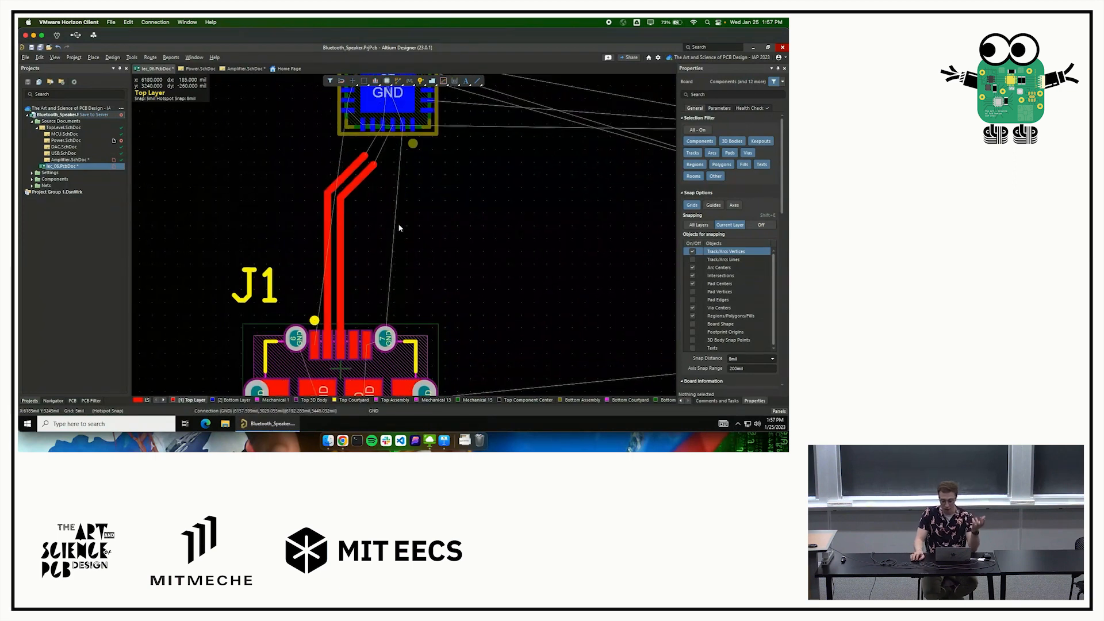
{"action": "left_click", "coordinate": [326, 219]}
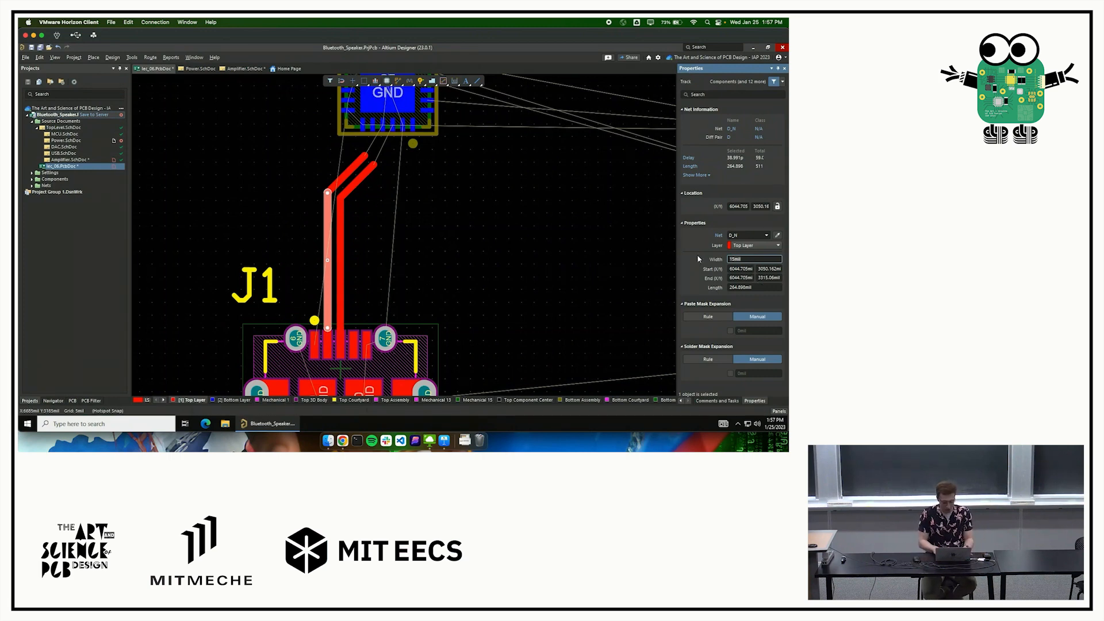
{"action": "type", "text": "10"}
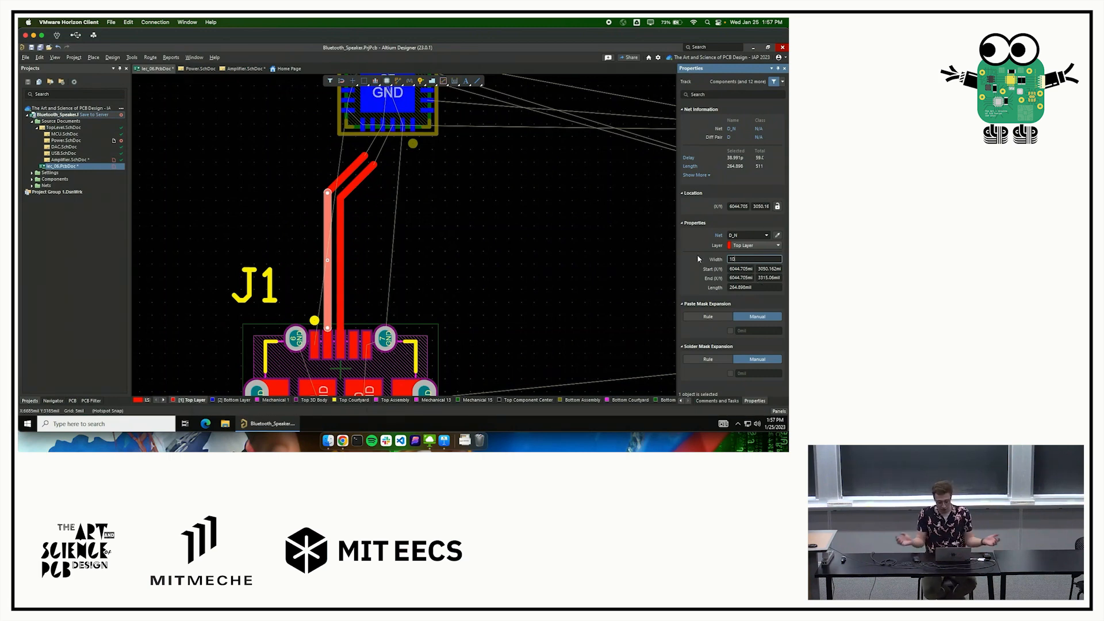
{"action": "key", "text": "Return"}
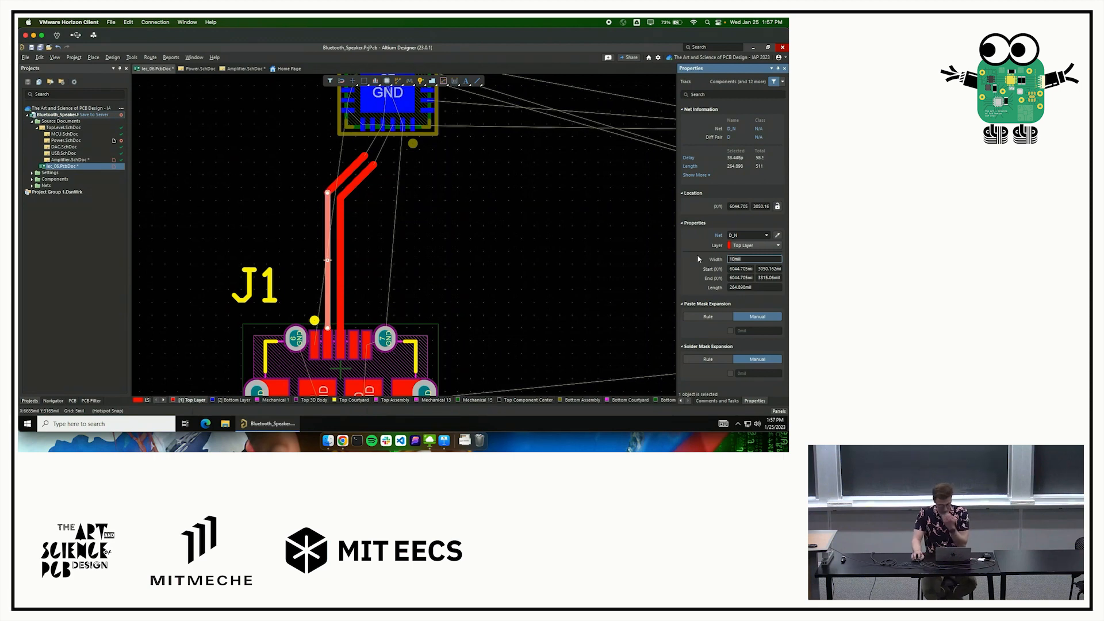
{"action": "left_click", "coordinate": [622, 246]}
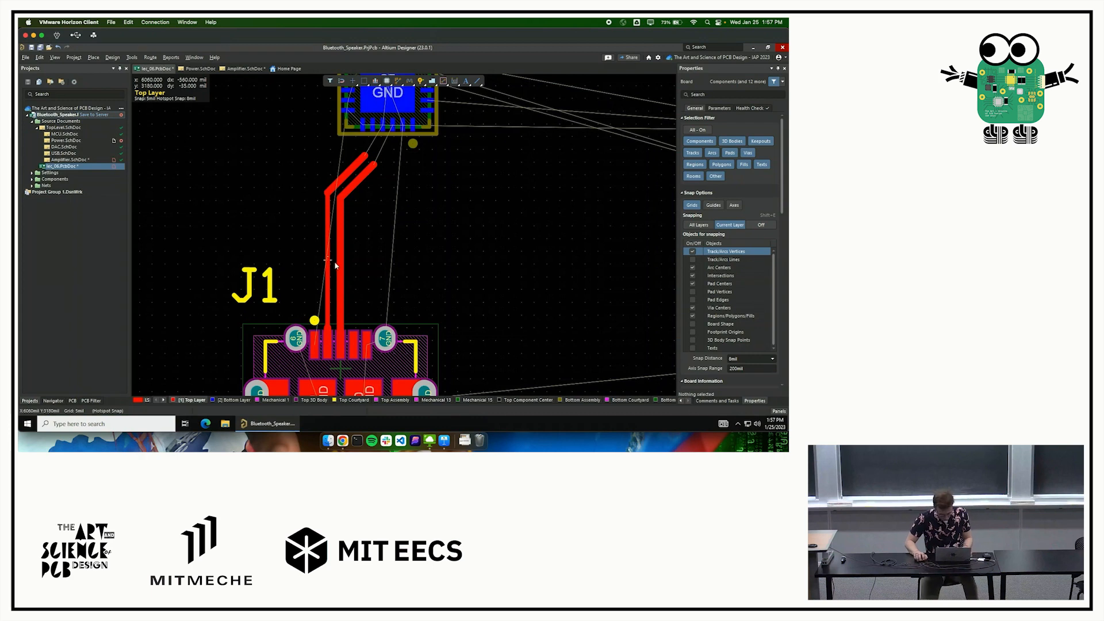
Try to route the D_N/D_P differential pair from U2's pads on the bottom layer with a 10 mil width.
{"action": "scroll", "coordinate": [451, 215], "scroll_direction": "up", "scroll_amount": 3}
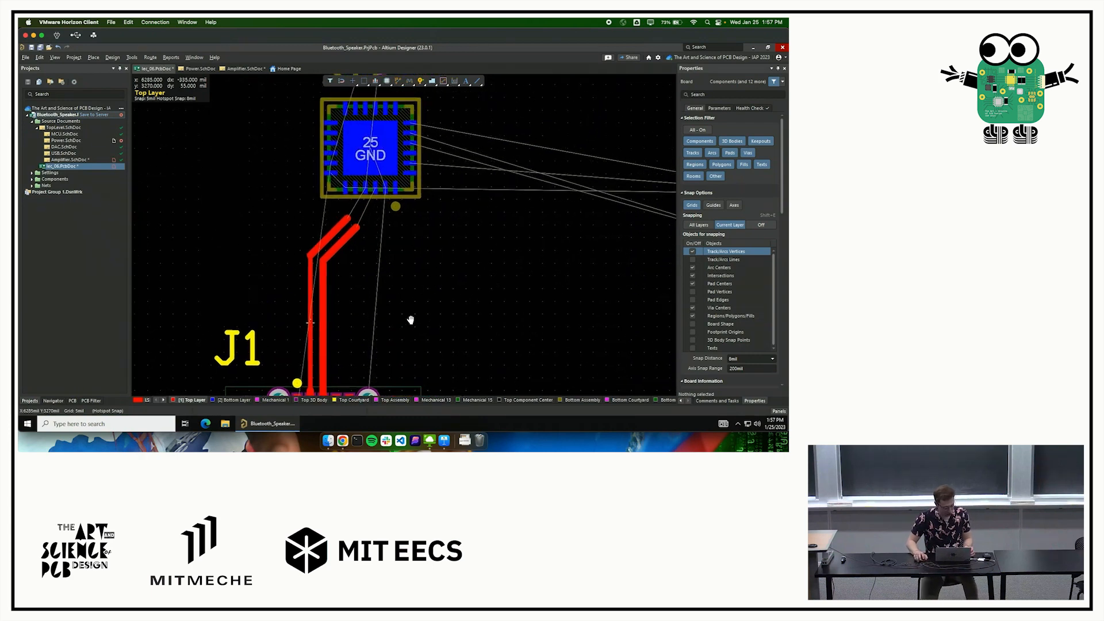
{"action": "scroll", "coordinate": [331, 202], "scroll_direction": "up", "scroll_amount": 3, "text": "ctrl"}
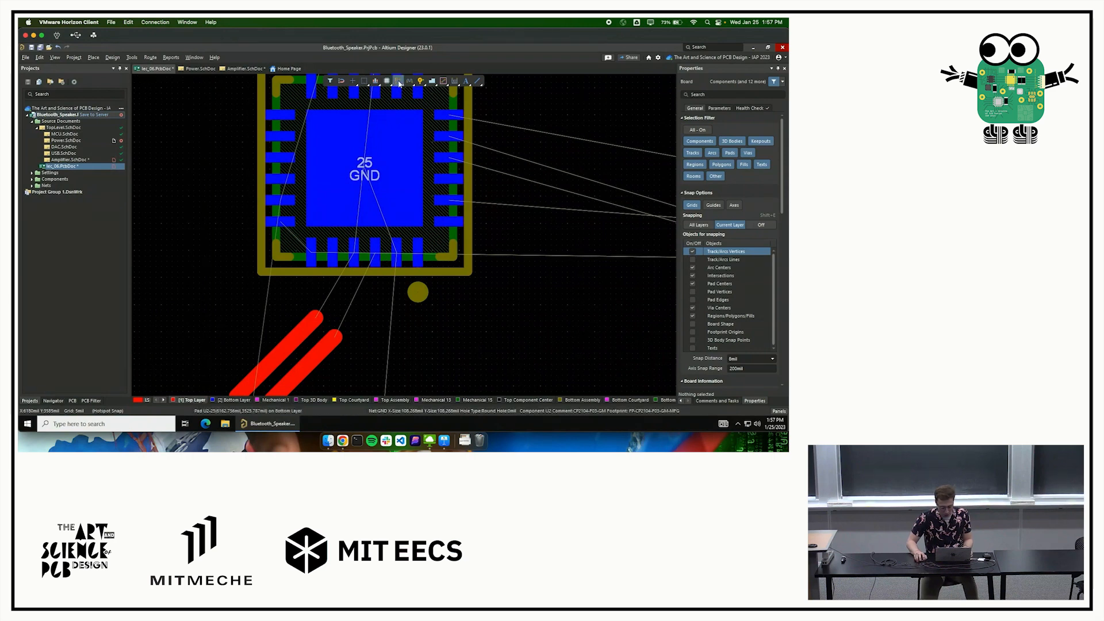
{"action": "left_click", "coordinate": [378, 260]}
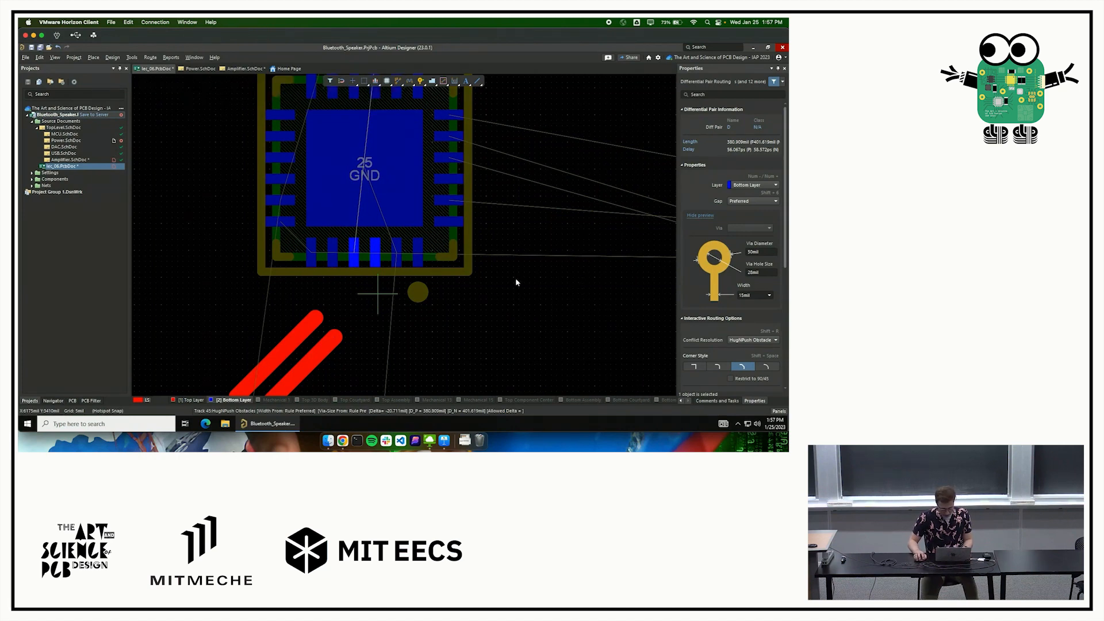
{"action": "key", "text": "Tab"}
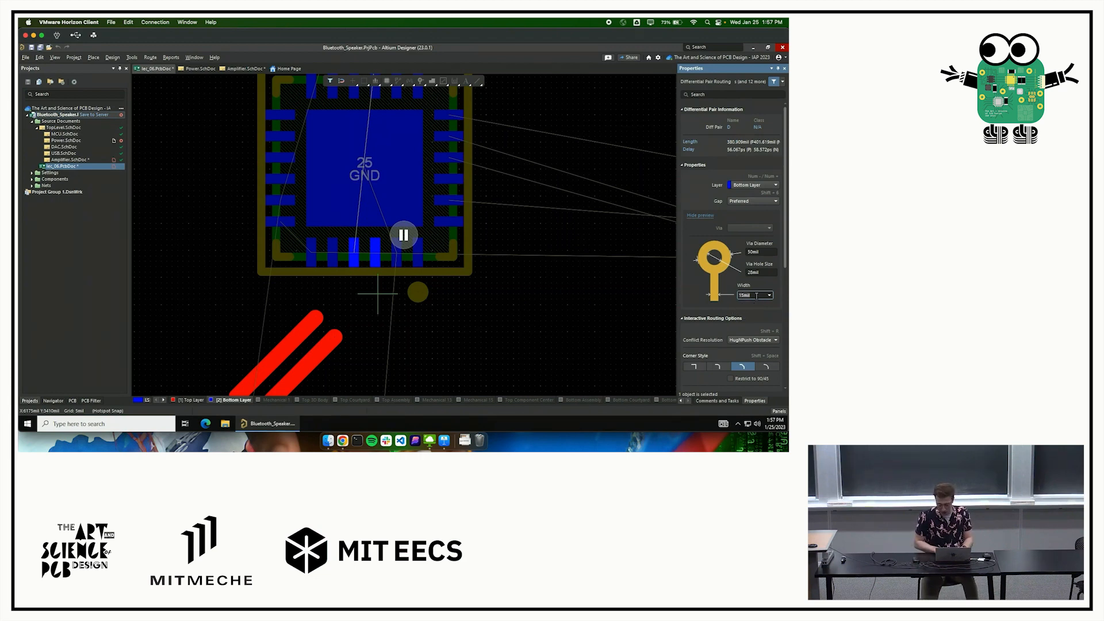
{"action": "key", "text": "Escape"}
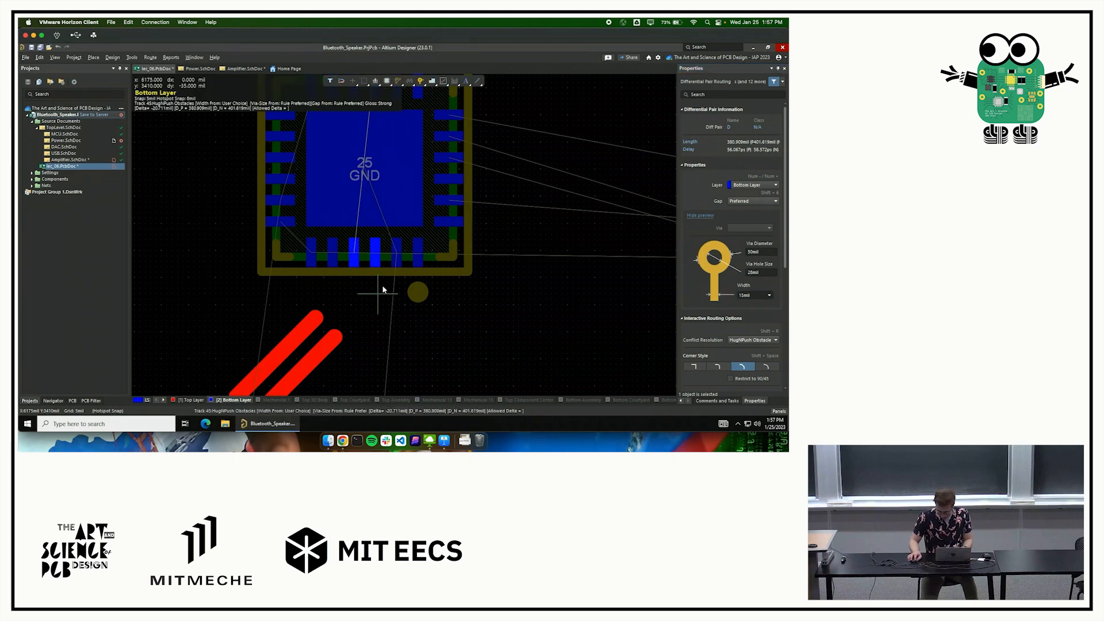
{"action": "left_click", "coordinate": [750, 295]}
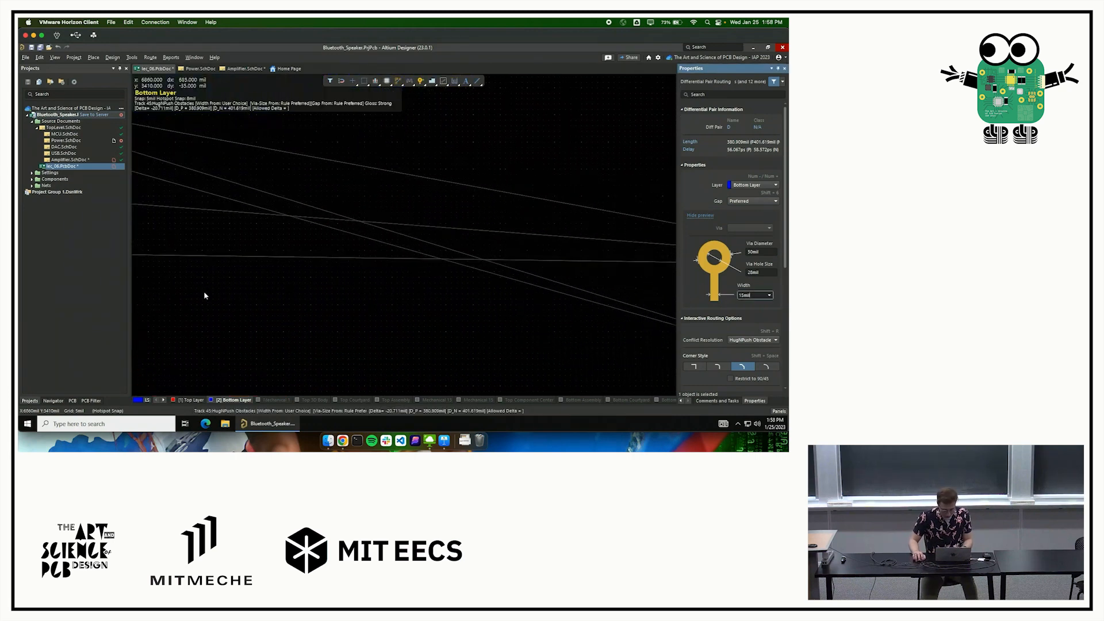
{"action": "key", "text": "Tab"}
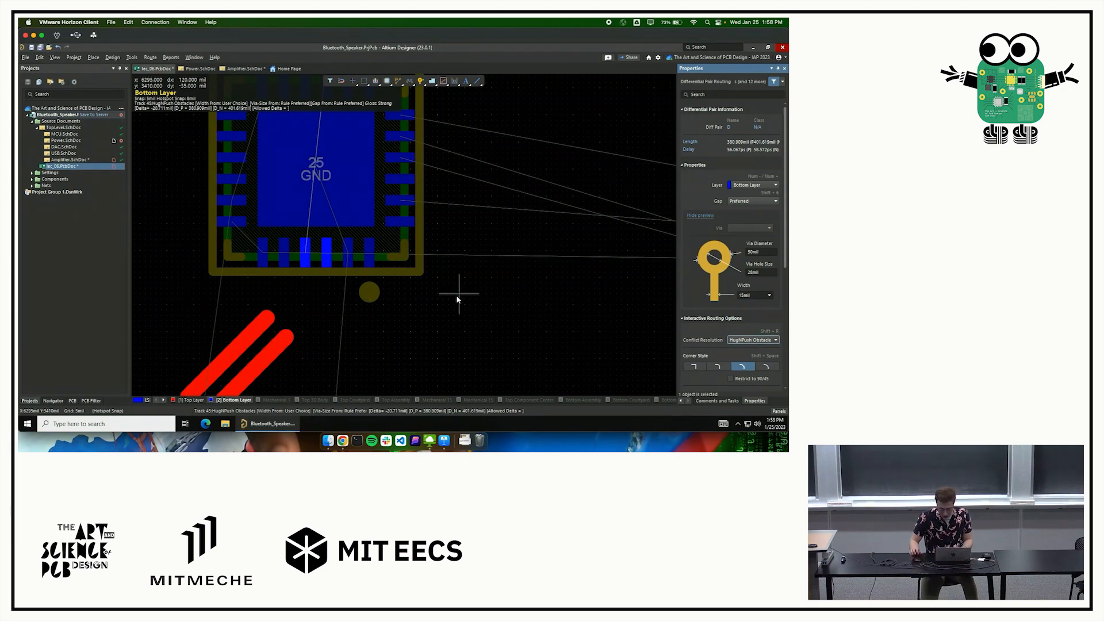
{"action": "key", "text": "Tab"}
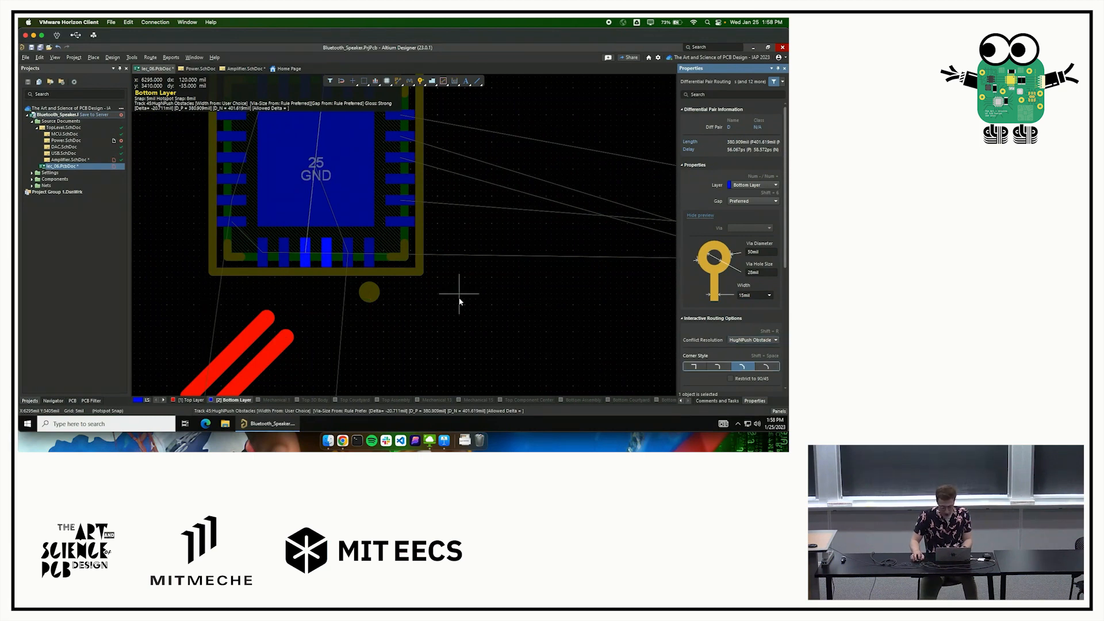
{"action": "left_click", "coordinate": [455, 299]}
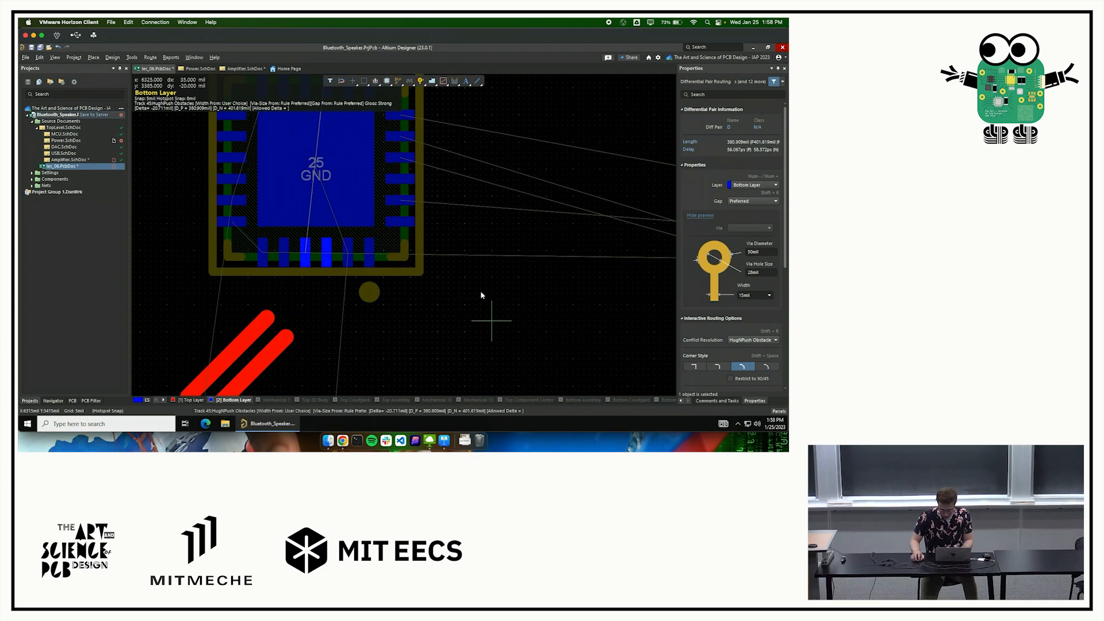
{"action": "key", "text": "Tab"}
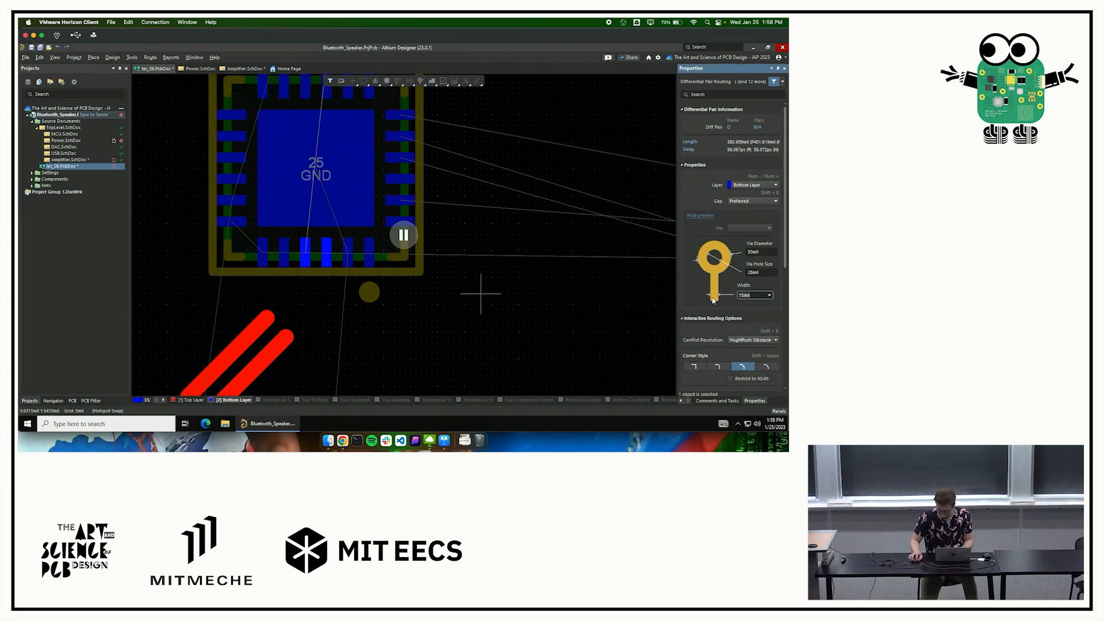
{"action": "double_click", "coordinate": [756, 294]}
{"action": "type", "text": "10"}
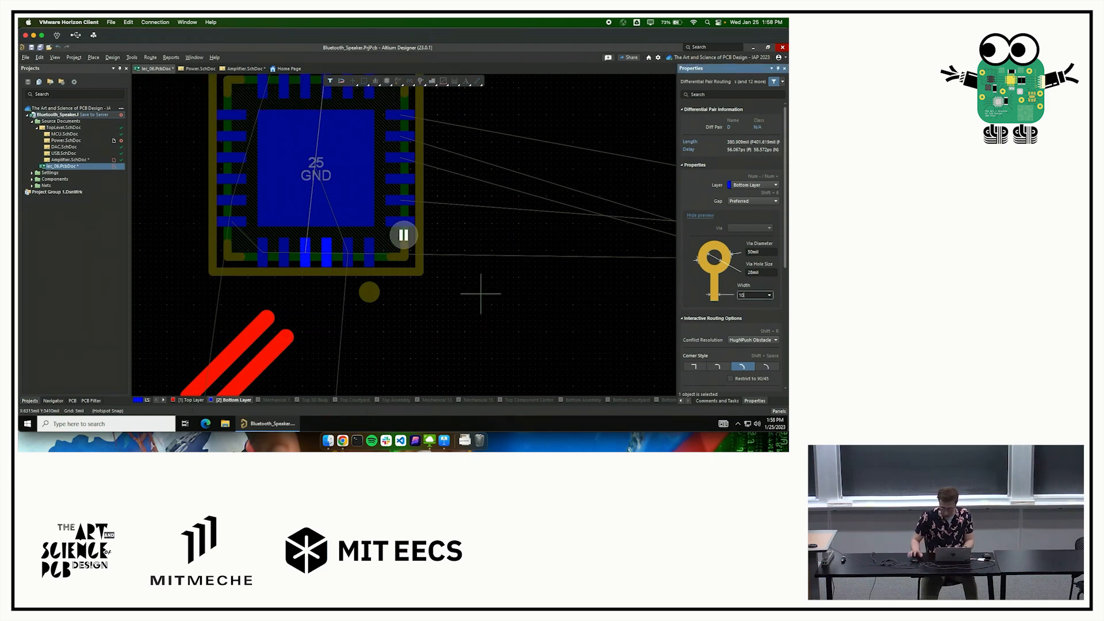
{"action": "key", "text": "Return"}
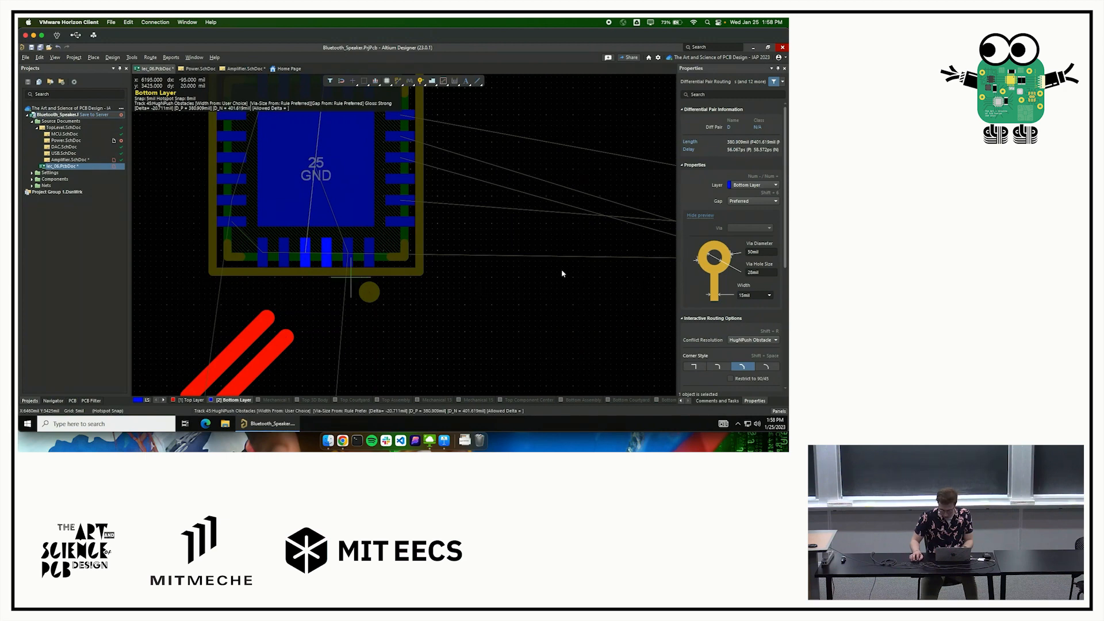
{"action": "key", "text": "Escape"}
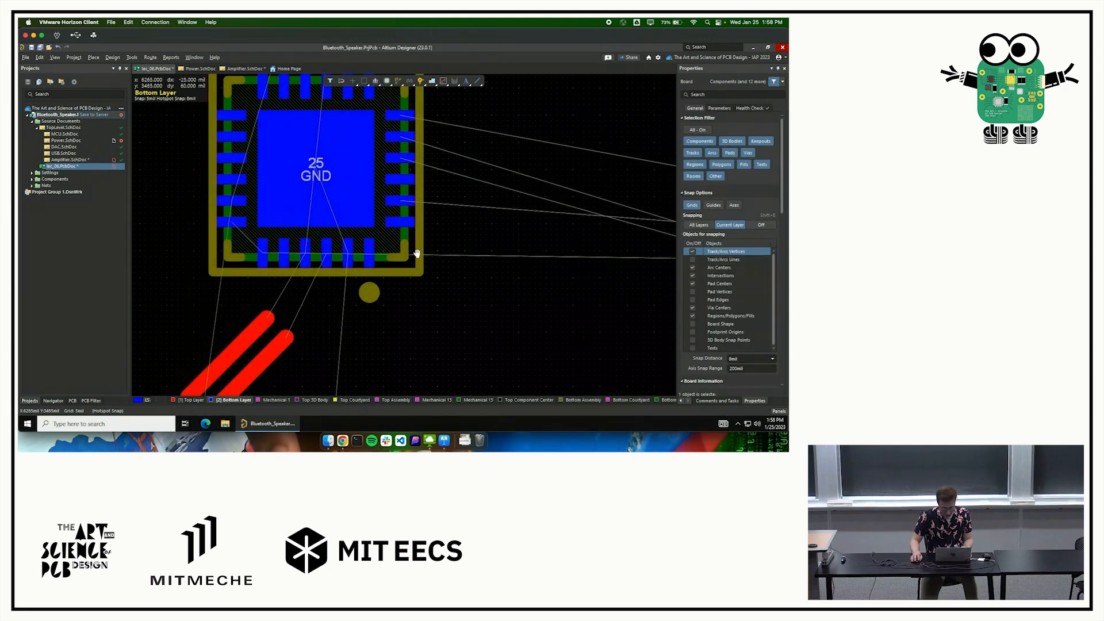
{"action": "right_click_drag", "start_coordinate": [425, 234], "coordinate": [416, 254]}
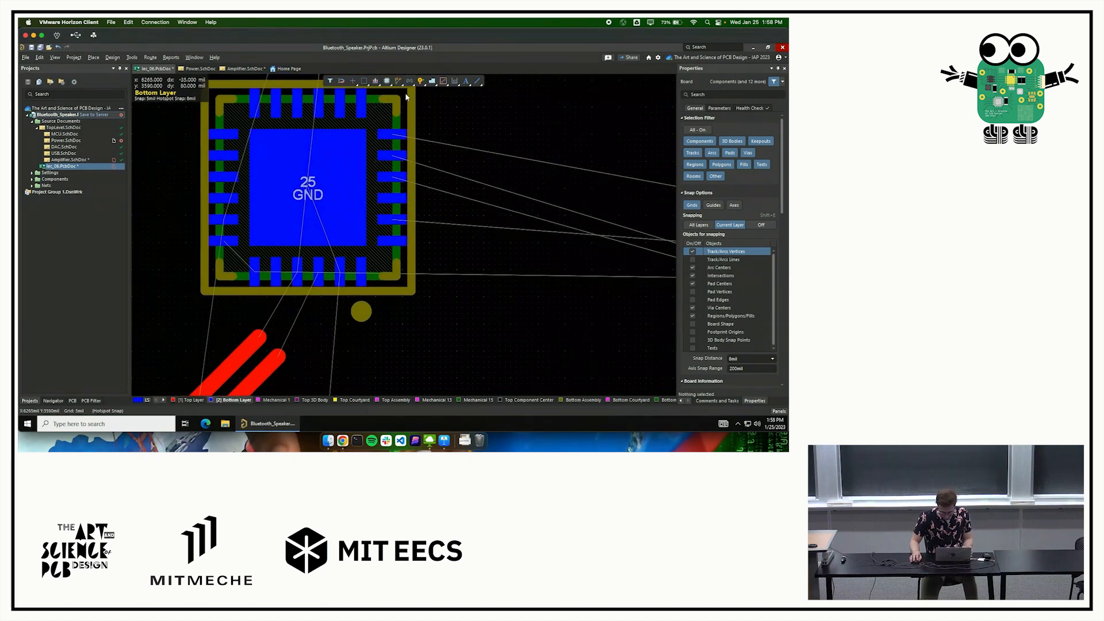
{"action": "right_click", "coordinate": [398, 81]}
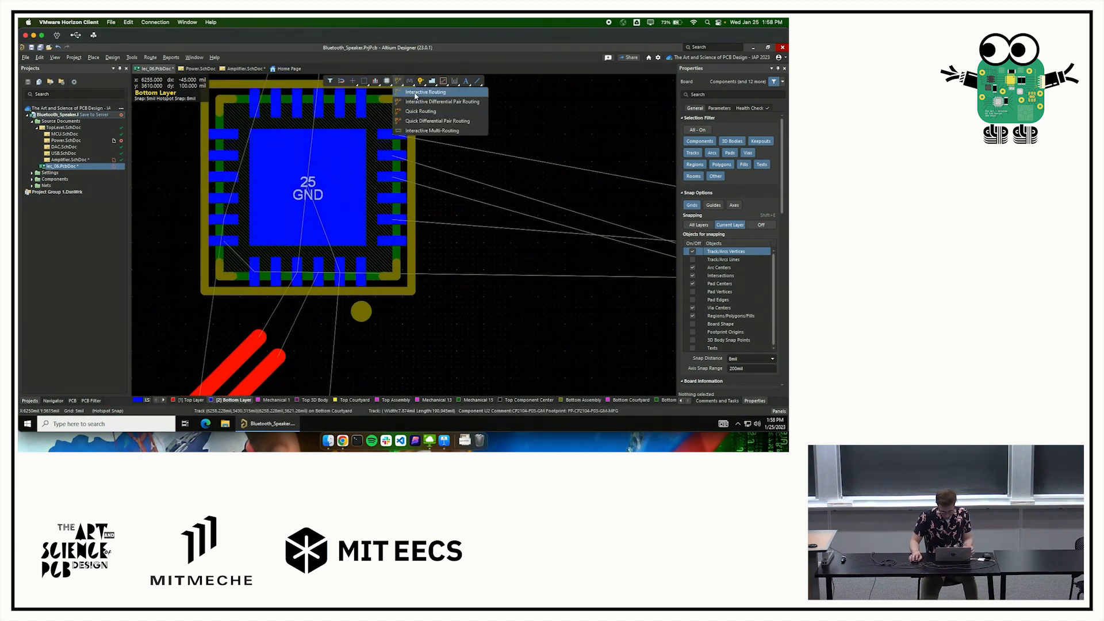
{"action": "left_click", "coordinate": [412, 99]}
{"action": "left_click", "coordinate": [457, 183]}
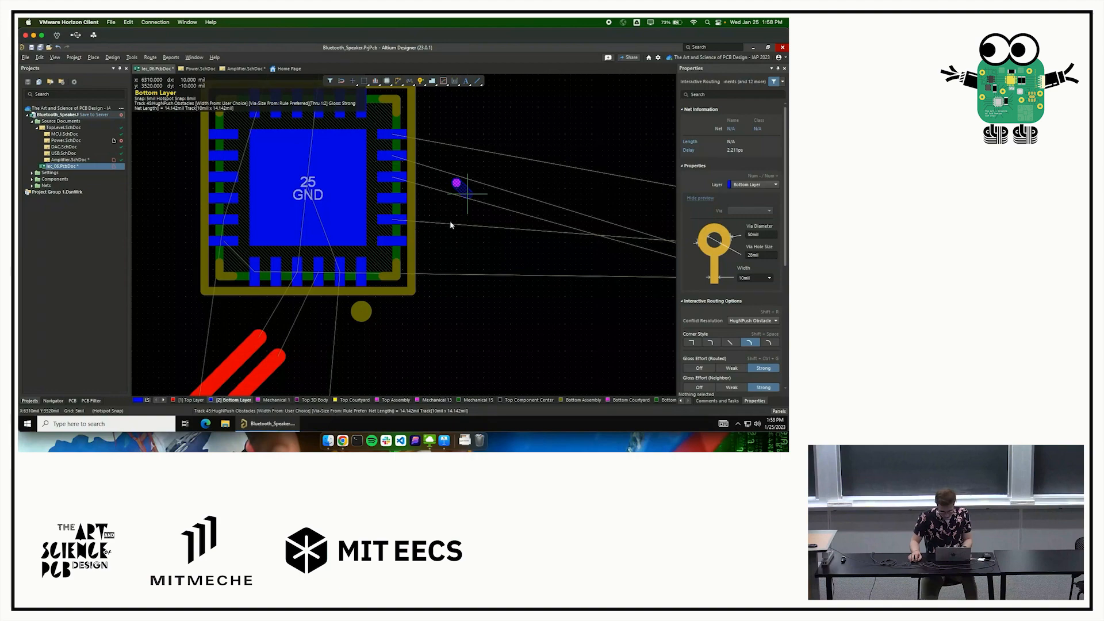
{"action": "key", "text": "Escape"}
{"action": "key", "text": "Escape"}
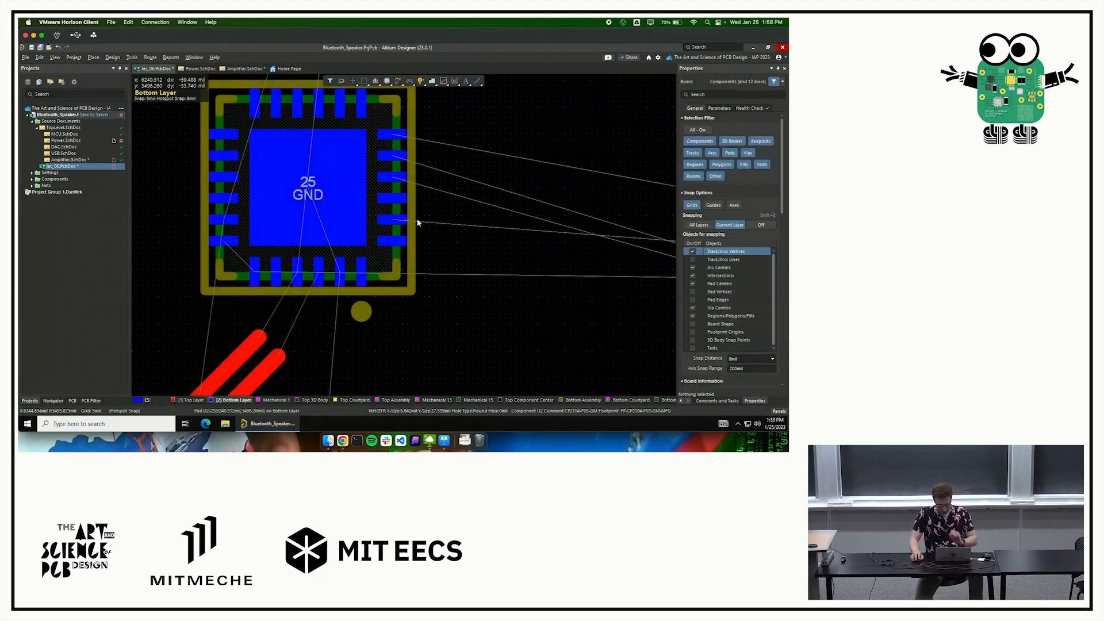
Try to route a 10 mil track on the bottom layer in the empty area beside U2.
{"action": "key", "text": "ctrl+w"}
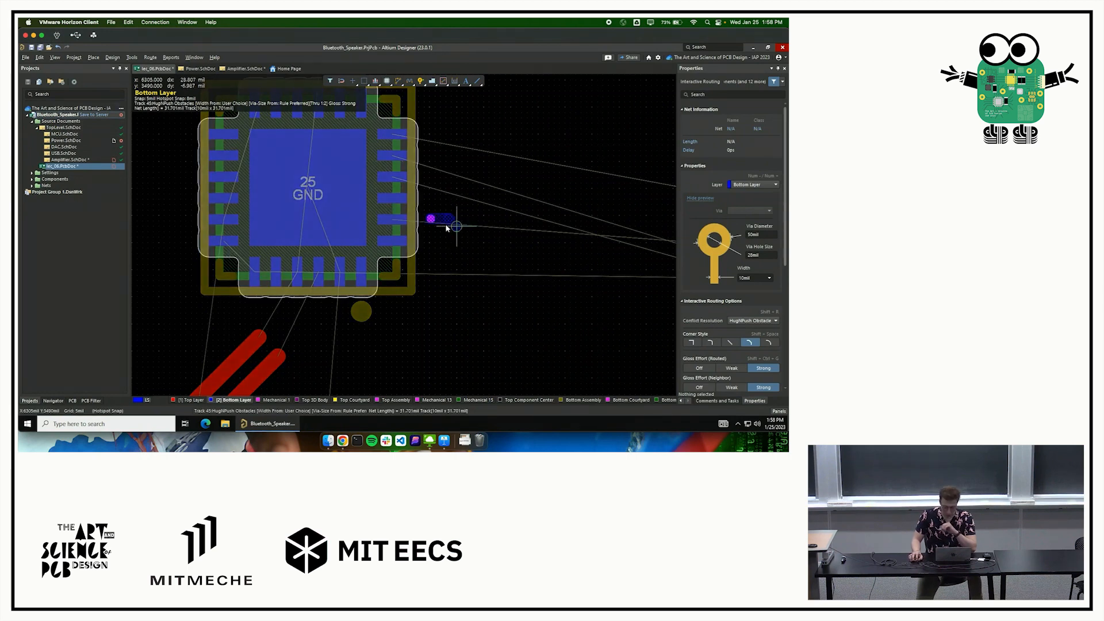
{"action": "left_click", "coordinate": [433, 219]}
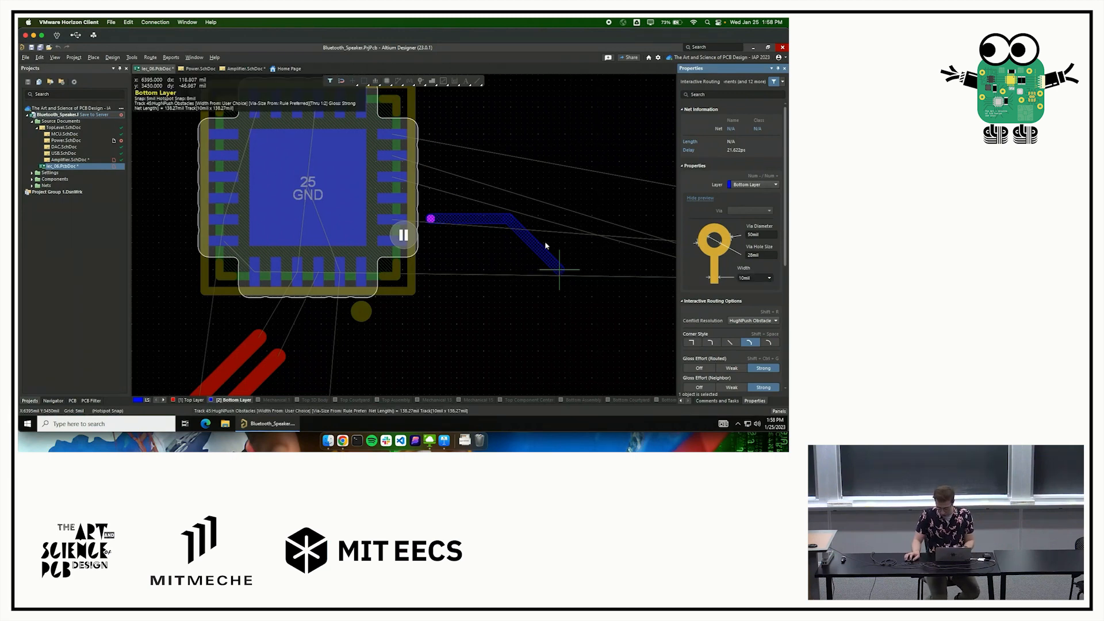
{"action": "left_click", "coordinate": [754, 278]}
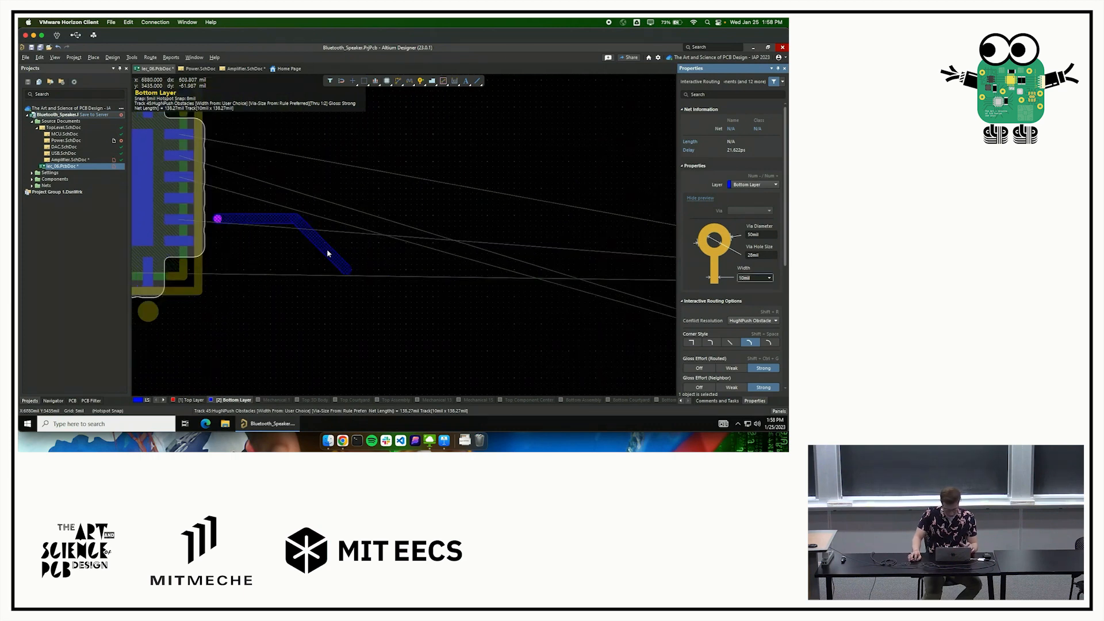
{"action": "scroll", "coordinate": [329, 253], "scroll_direction": "down", "scroll_amount": 2, "text": "shift"}
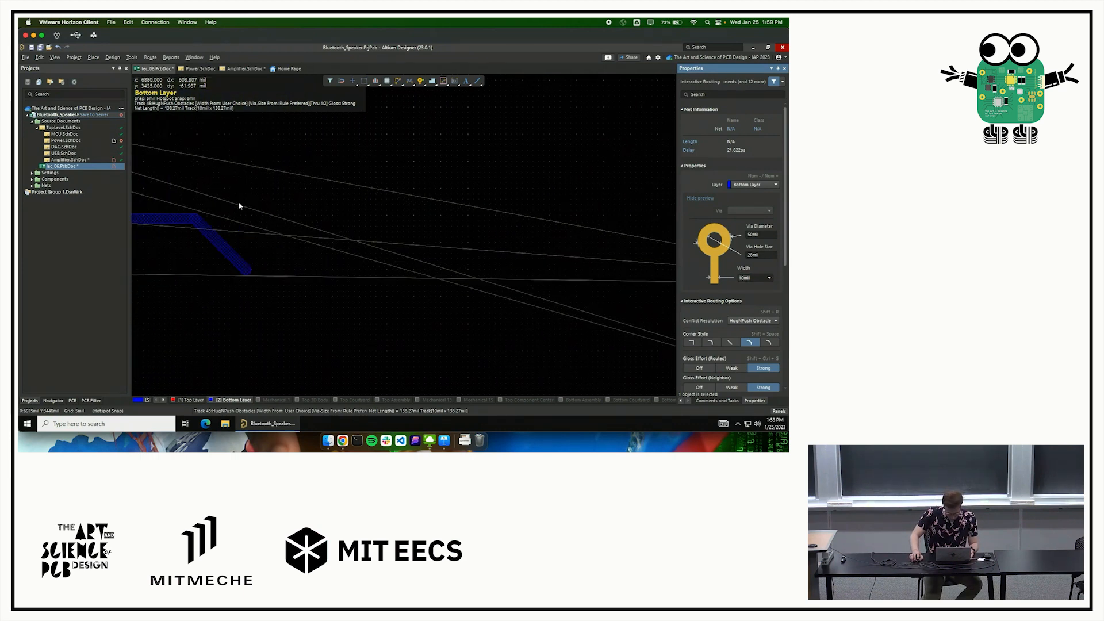
{"action": "scroll", "coordinate": [230, 205], "scroll_direction": "down", "scroll_amount": 2, "text": "shift"}
{"action": "right_click", "coordinate": [222, 205]}
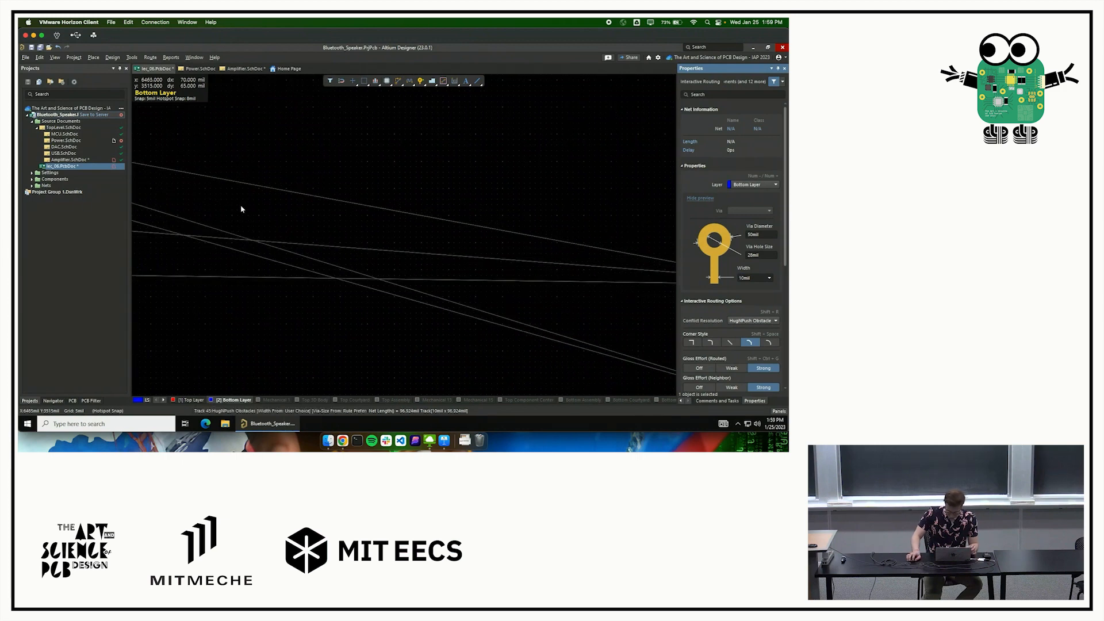
{"action": "right_click", "coordinate": [305, 195]}
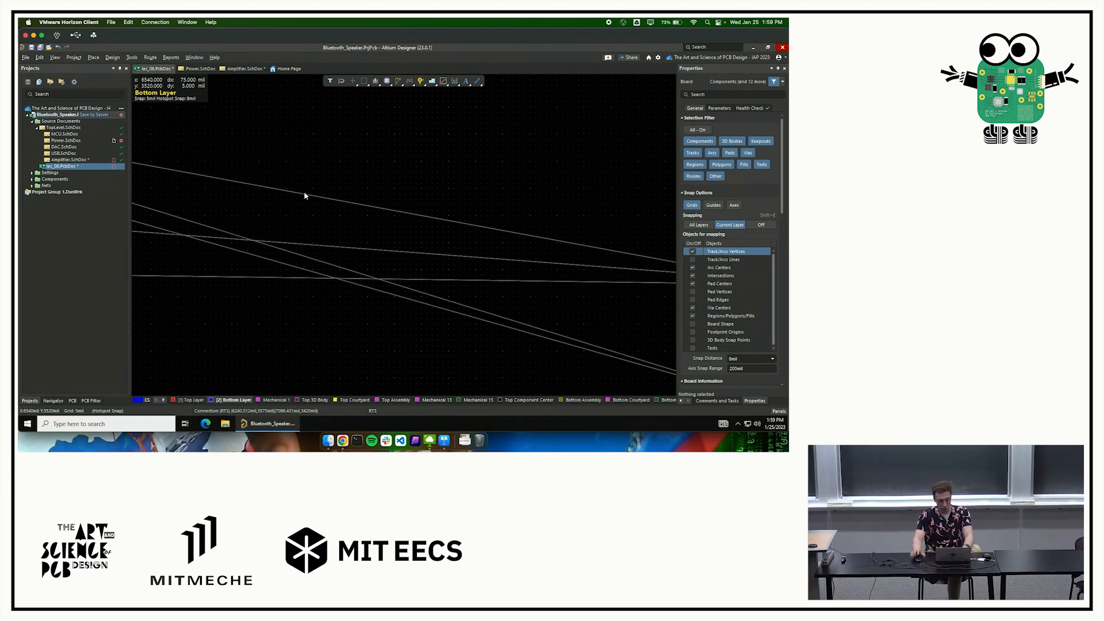
Open the PCB design rules and examine the routing Width rule's minimum, preferred and maximum widths for both copper layers.
{"action": "right_click_drag", "start_coordinate": [271, 211], "coordinate": [348, 233]}
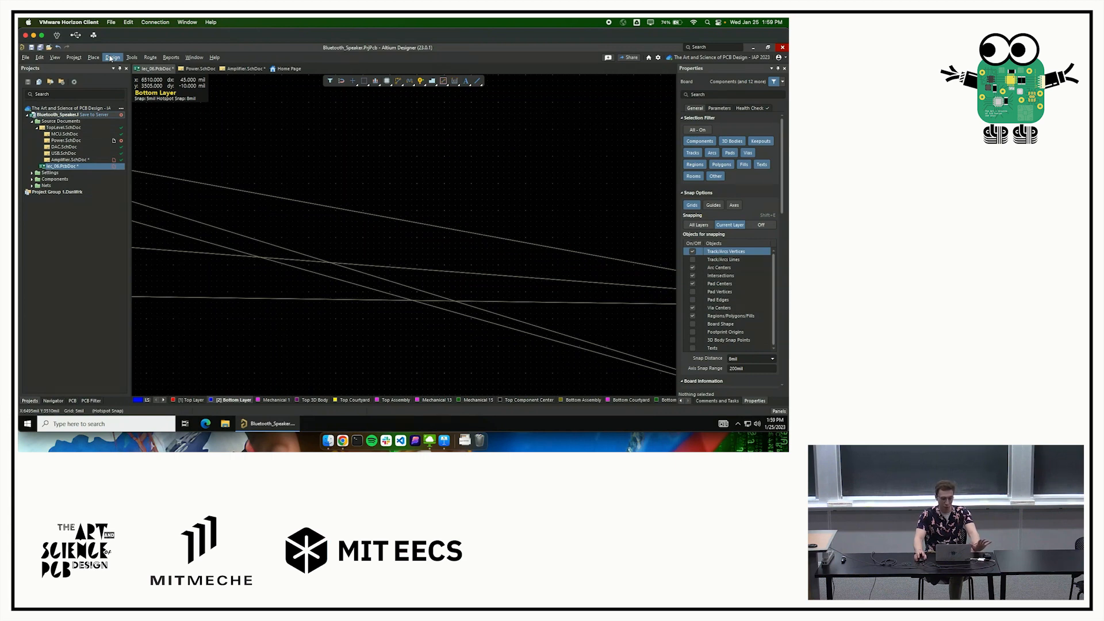
{"action": "left_click", "coordinate": [132, 58]}
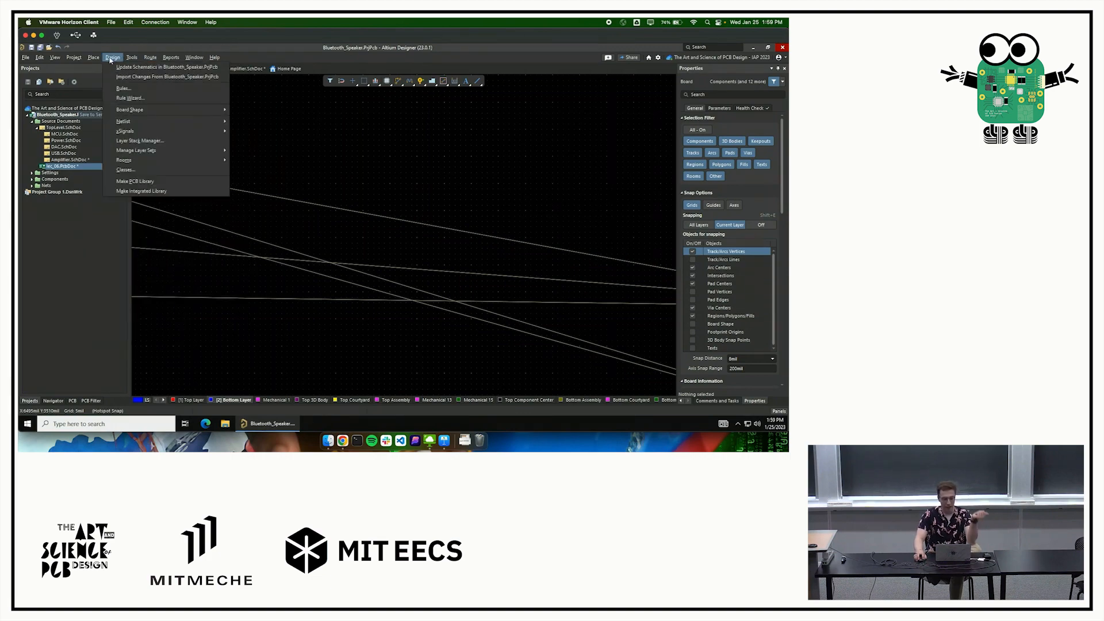
{"action": "left_click", "coordinate": [122, 88]}
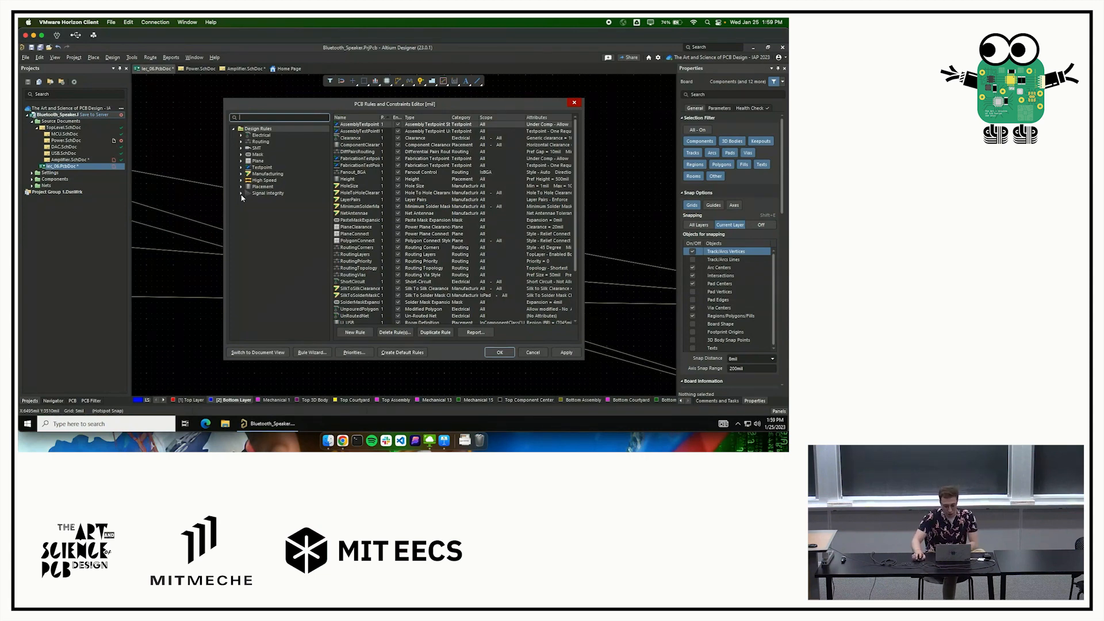
{"action": "left_click", "coordinate": [241, 142]}
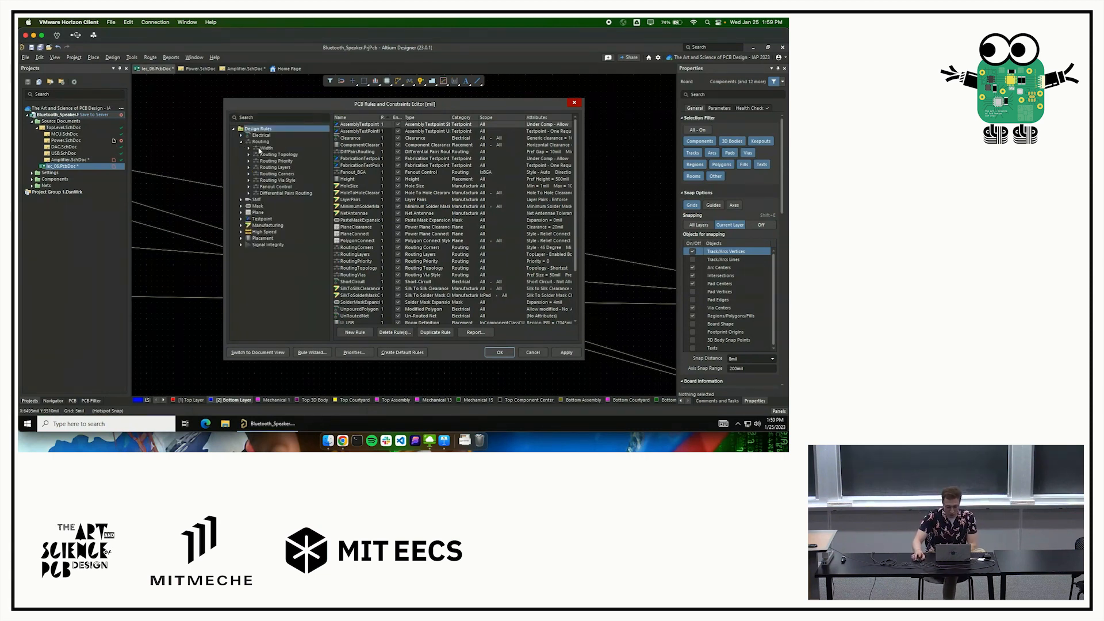
{"action": "left_click", "coordinate": [264, 148]}
{"action": "left_click", "coordinate": [249, 148]}
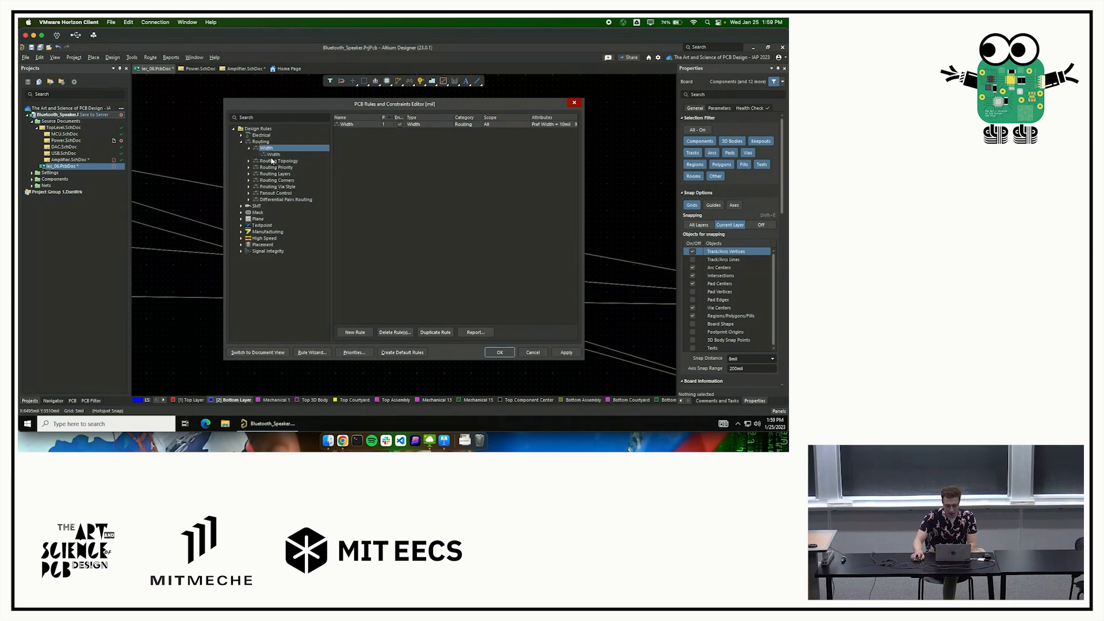
{"action": "left_click", "coordinate": [273, 155]}
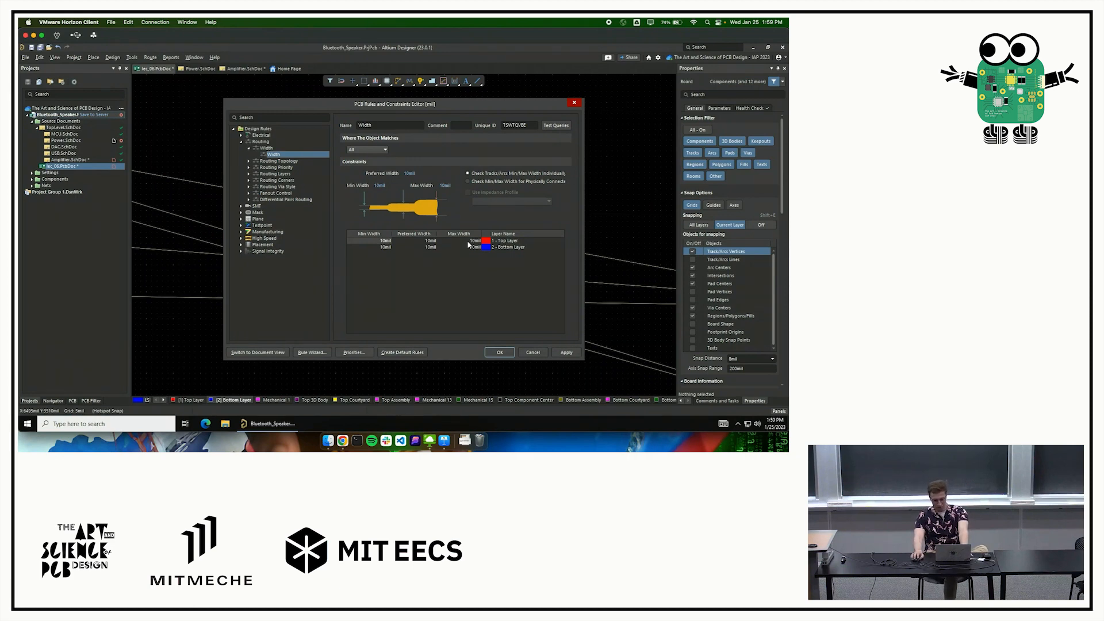
{"action": "key", "text": "Escape"}
Select the complete D_N trace running from J1 toward U2 to view its properties, and clear the selection.
{"action": "scroll", "coordinate": [383, 236], "scroll_direction": "down", "scroll_amount": 3, "text": "ctrl"}
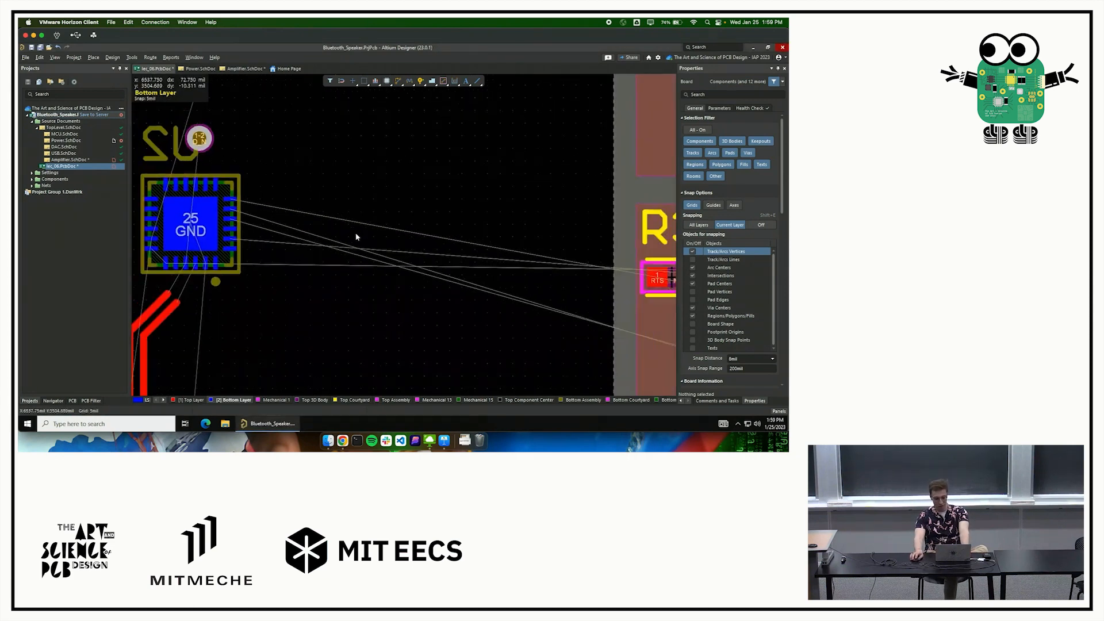
{"action": "scroll", "coordinate": [356, 237], "scroll_direction": "down", "scroll_amount": 1, "text": "ctrl"}
{"action": "right_click_drag", "start_coordinate": [355, 236], "coordinate": [584, 155]}
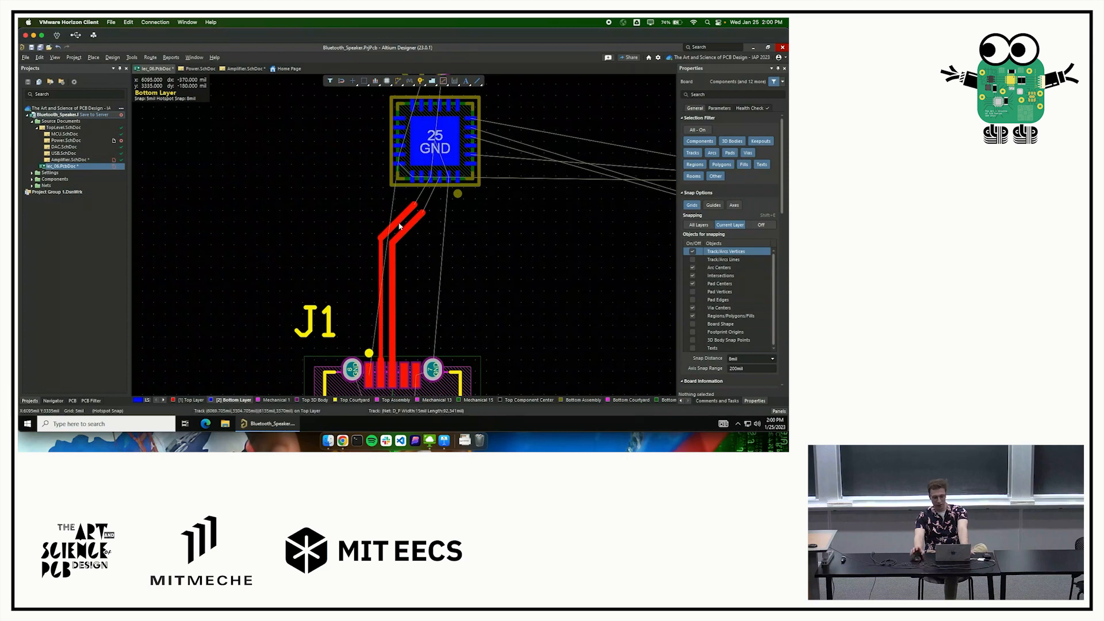
{"action": "left_click", "coordinate": [401, 226]}
{"action": "key", "text": "Tab"}
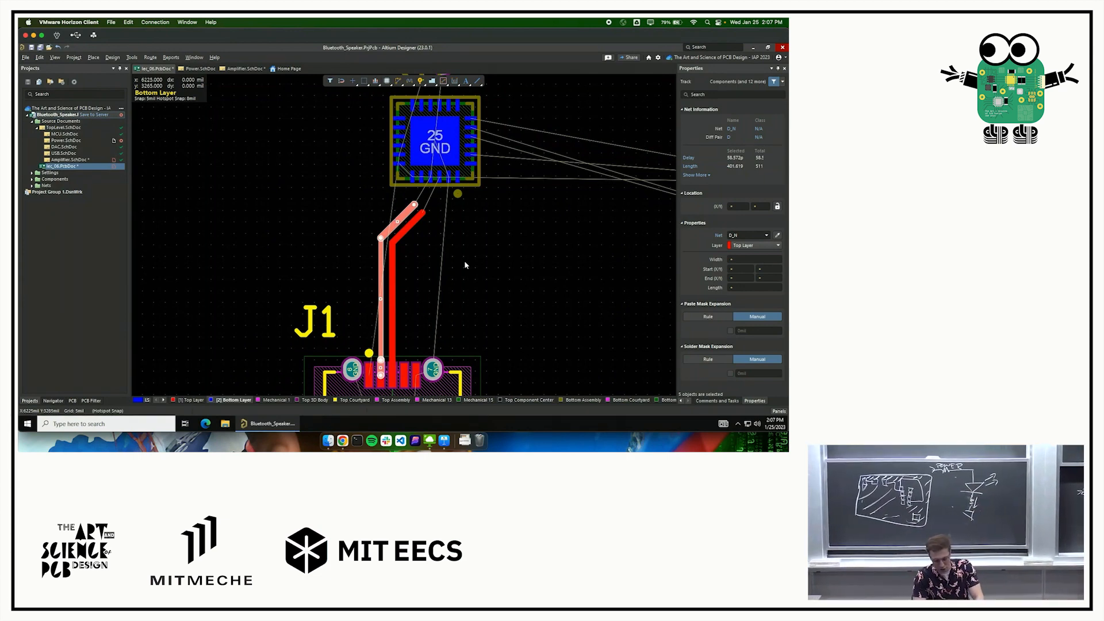
{"action": "left_click", "coordinate": [466, 264]}
{"action": "scroll", "coordinate": [465, 263], "scroll_direction": "down", "scroll_amount": 5, "text": "ctrl"}
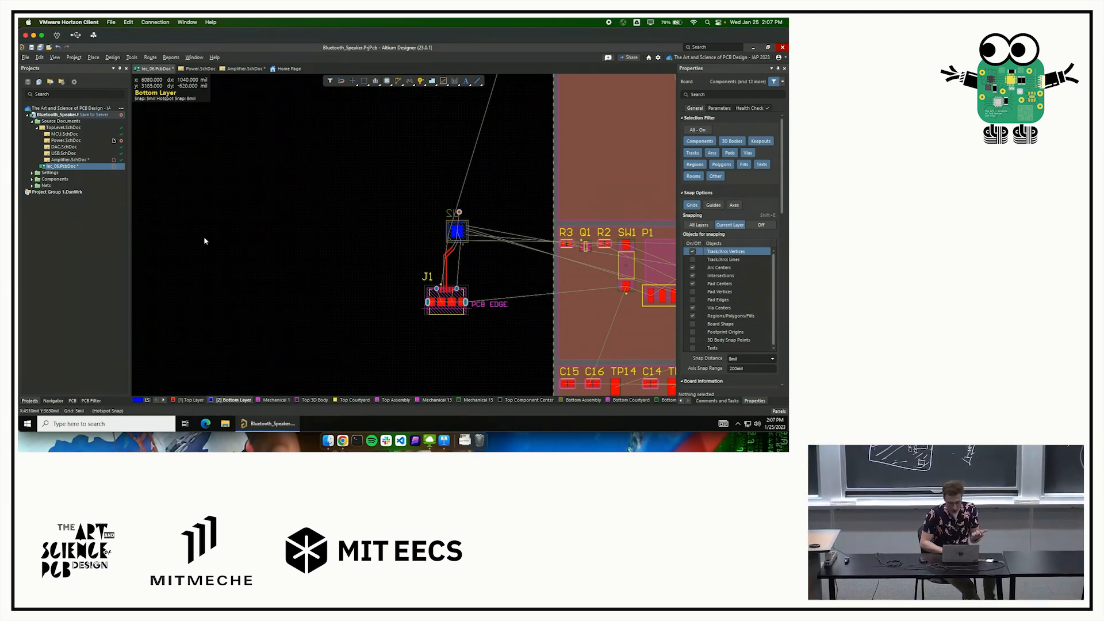
{"action": "right_click_drag", "start_coordinate": [290, 249], "coordinate": [331, 249]}
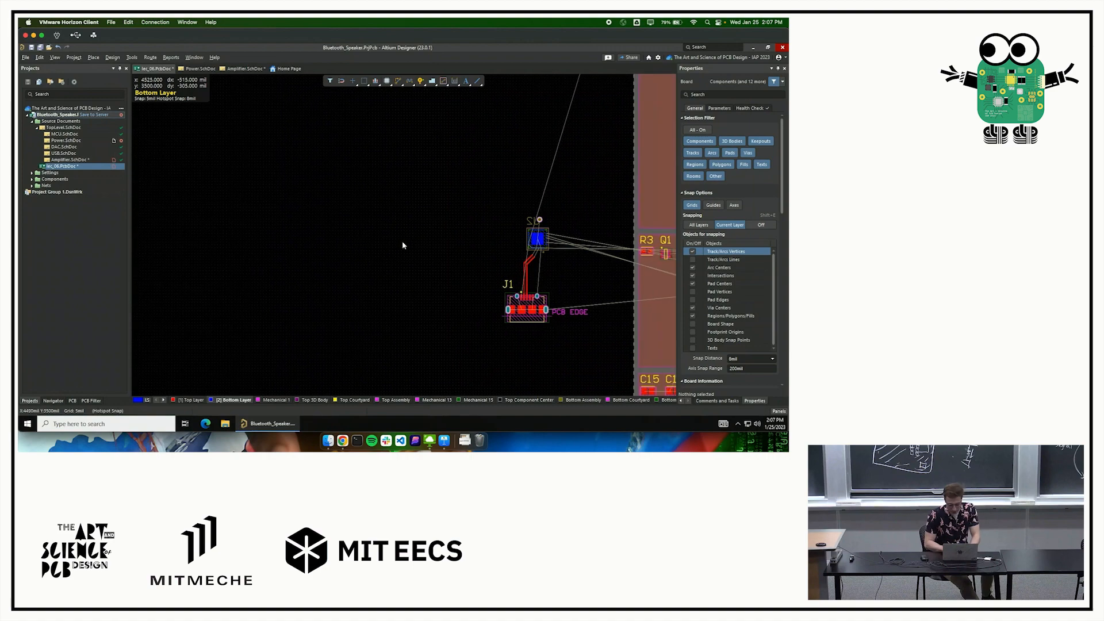
{"action": "scroll", "coordinate": [483, 253], "scroll_direction": "up", "scroll_amount": 2, "text": "ctrl"}
{"action": "right_click_drag", "start_coordinate": [279, 221], "coordinate": [296, 226]}
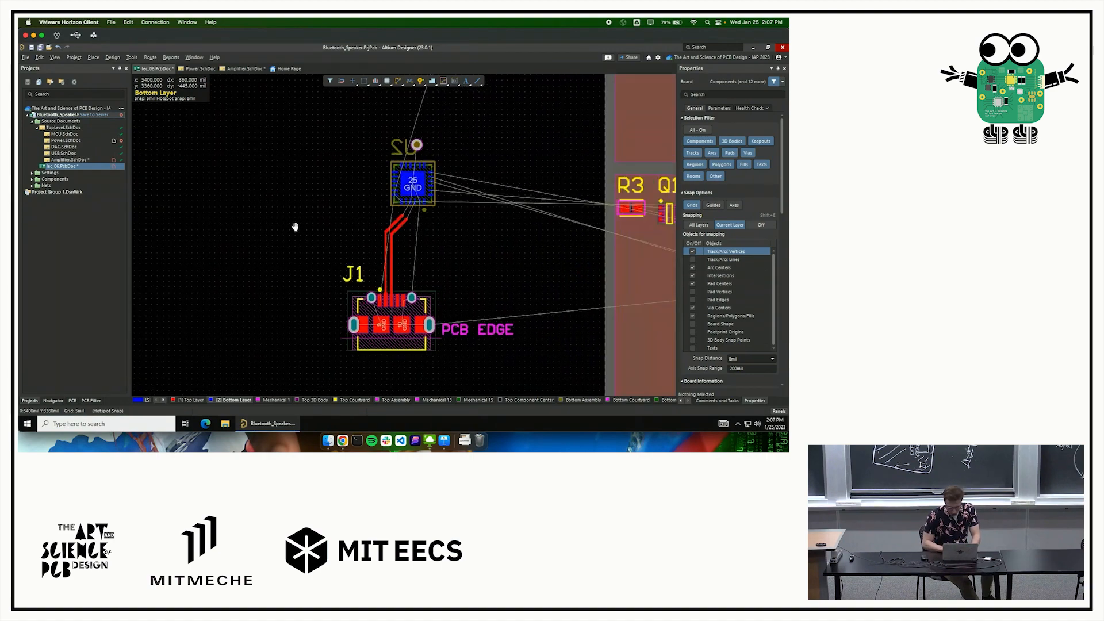
{"action": "scroll", "coordinate": [432, 254], "scroll_direction": "up", "scroll_amount": 2, "text": "ctrl"}
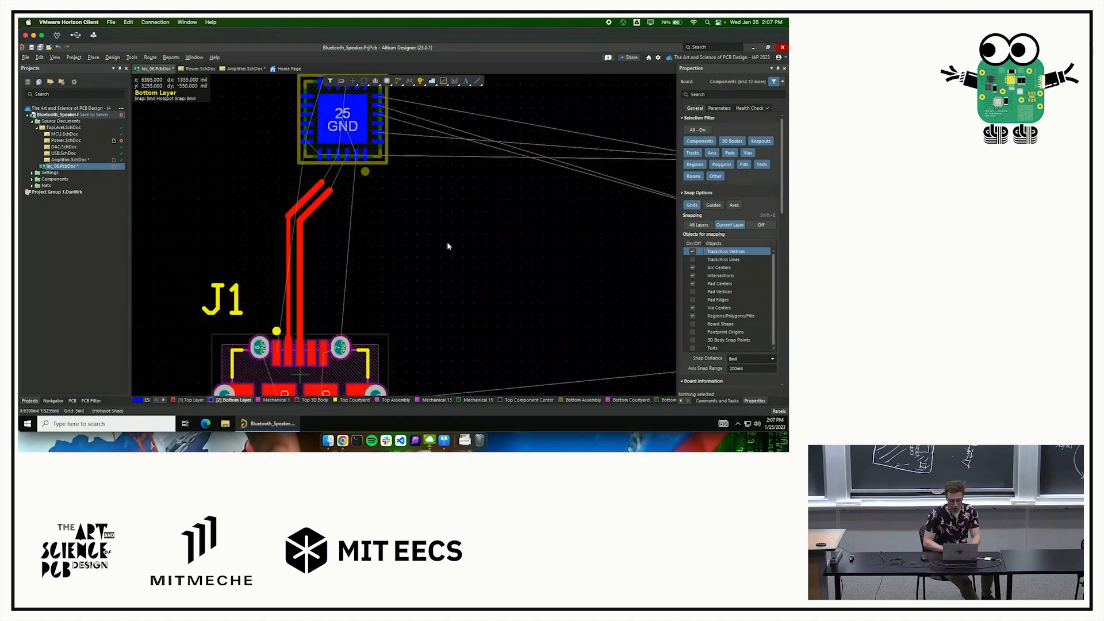
{"action": "scroll", "coordinate": [447, 242], "scroll_direction": "down", "scroll_amount": 2, "text": "ctrl"}
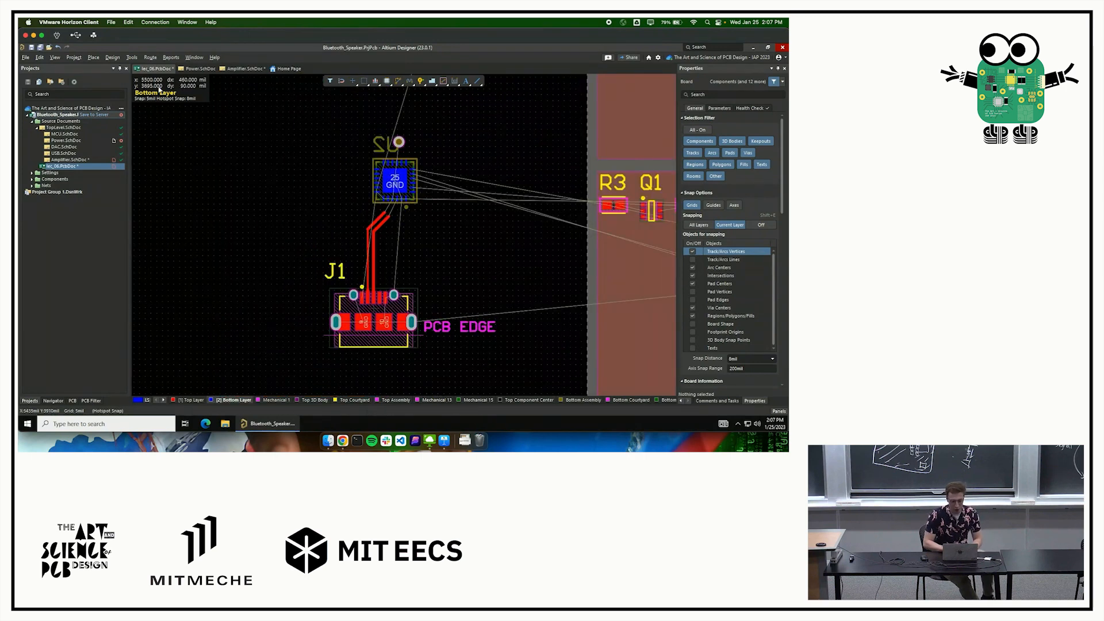
Create a new polygon pour from the board outline in the Polygon Pour Manager.
{"action": "left_click", "coordinate": [132, 57]}
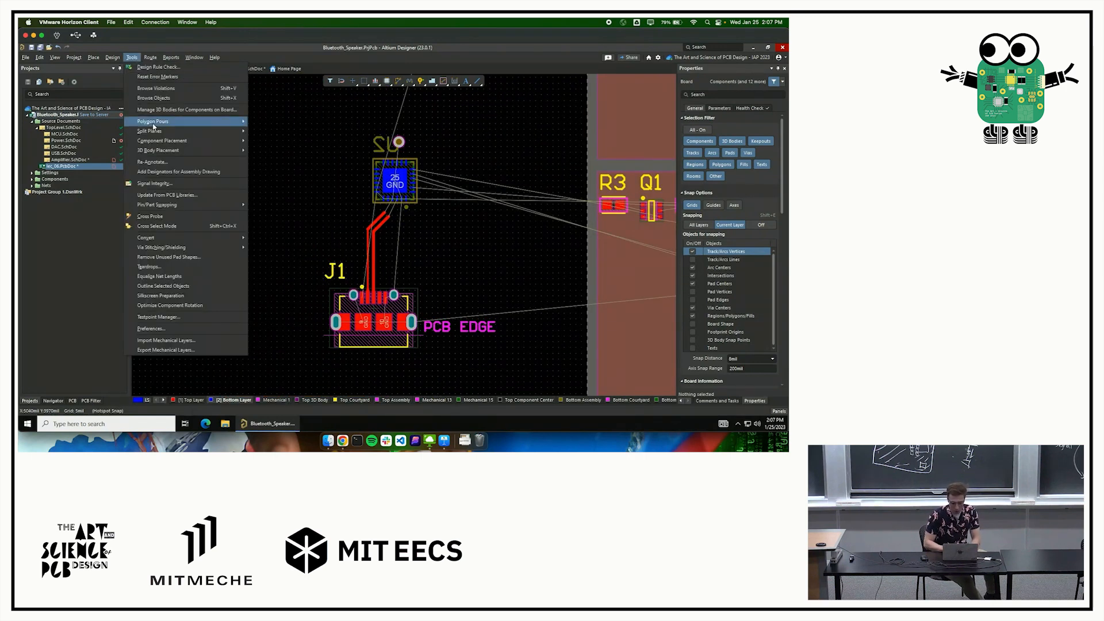
{"action": "mouse_move", "coordinate": [153, 122]}
{"action": "left_click", "coordinate": [263, 123]}
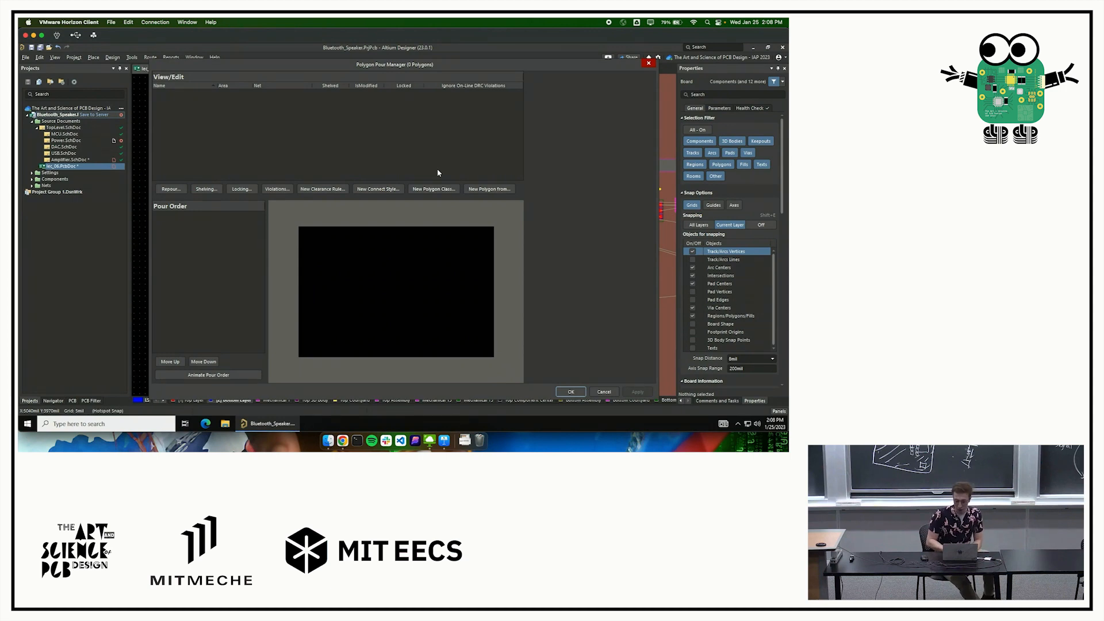
{"action": "left_click", "coordinate": [483, 189]}
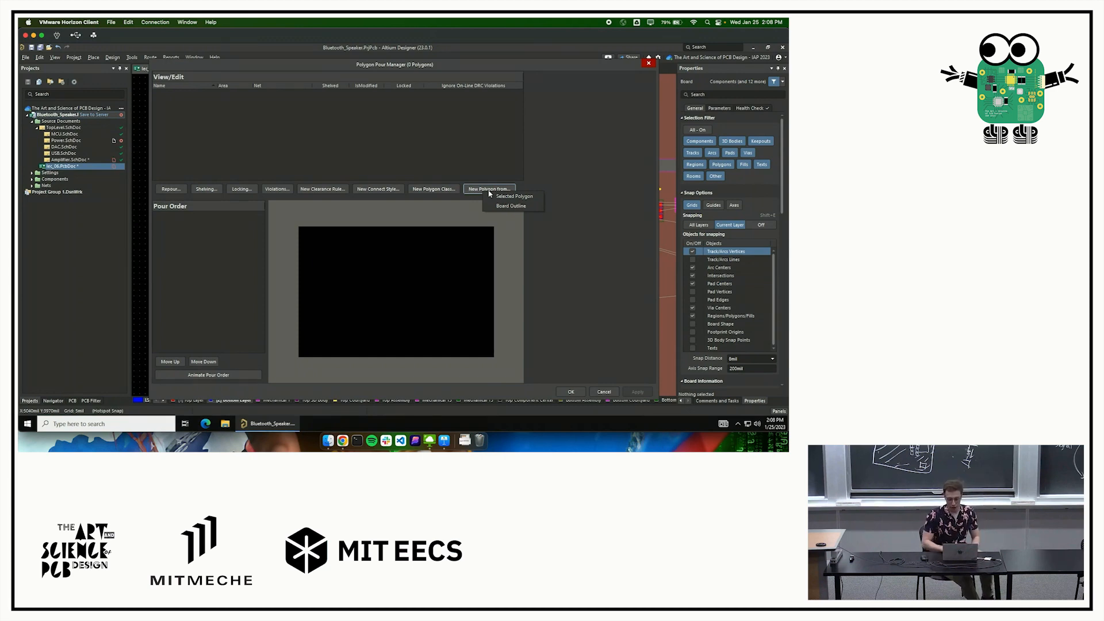
{"action": "left_click", "coordinate": [494, 205]}
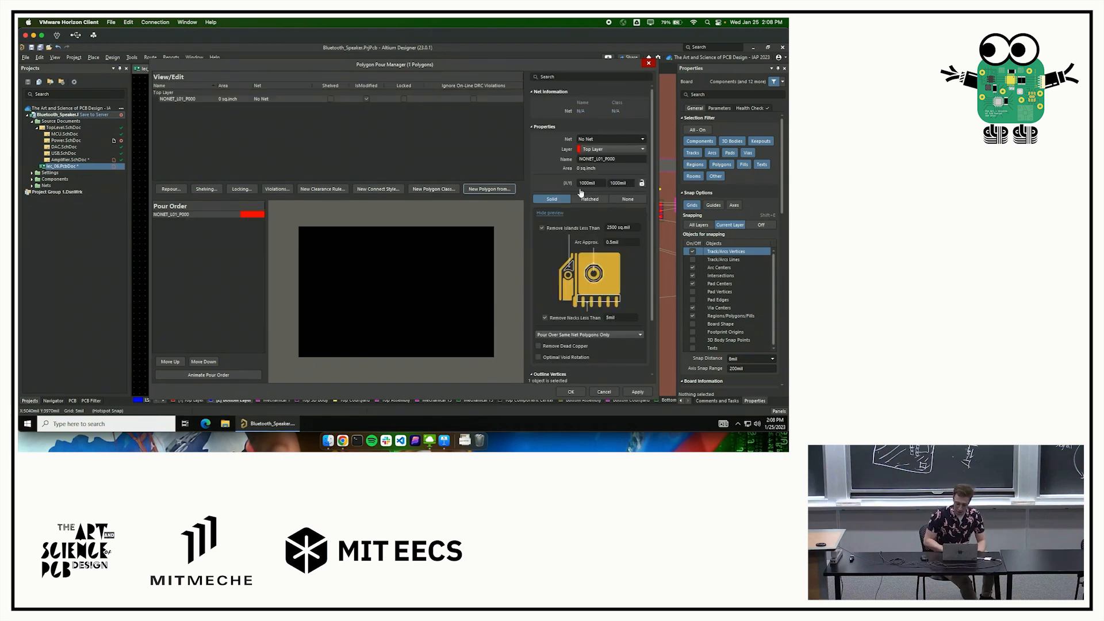
Assign the new polygon pour to the Bottom Layer and the GND net.
{"action": "left_click", "coordinate": [620, 151]}
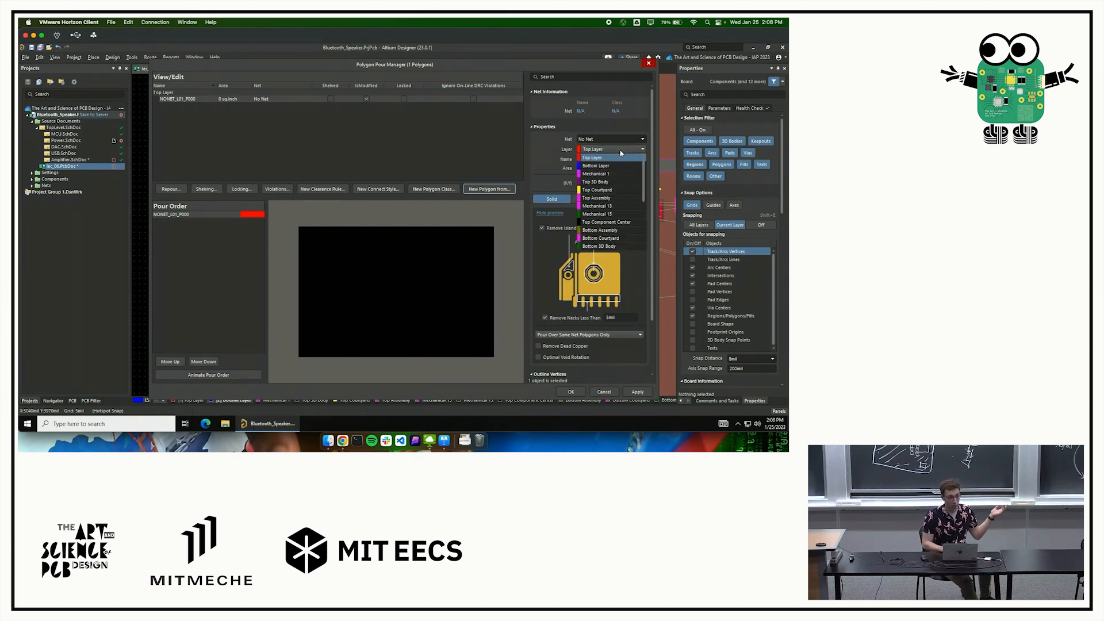
{"action": "left_click", "coordinate": [616, 165]}
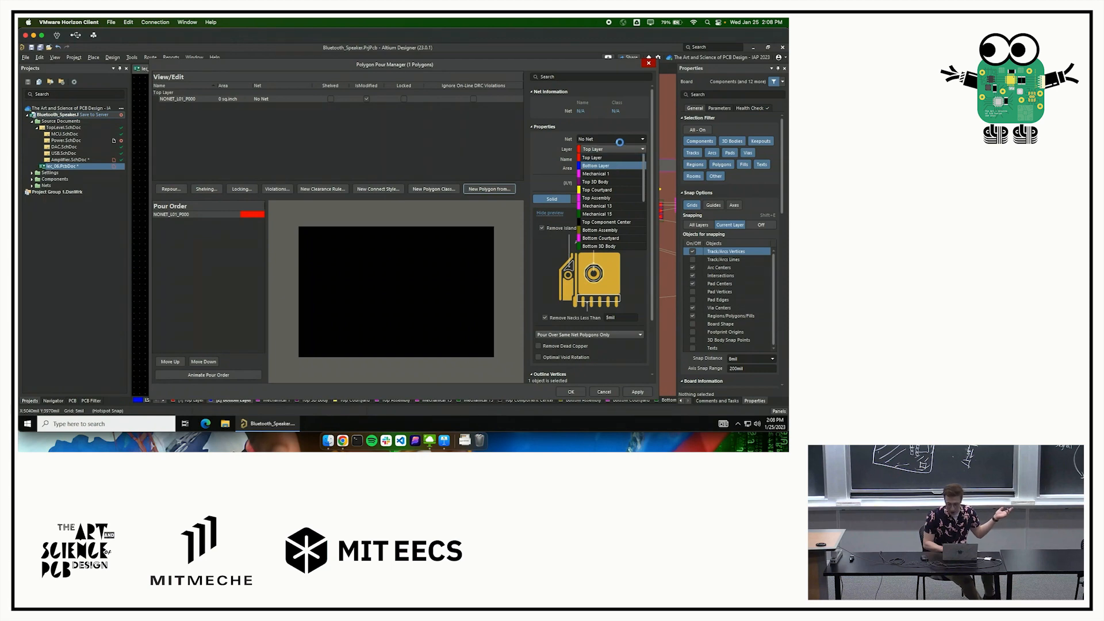
{"action": "left_click", "coordinate": [642, 140]}
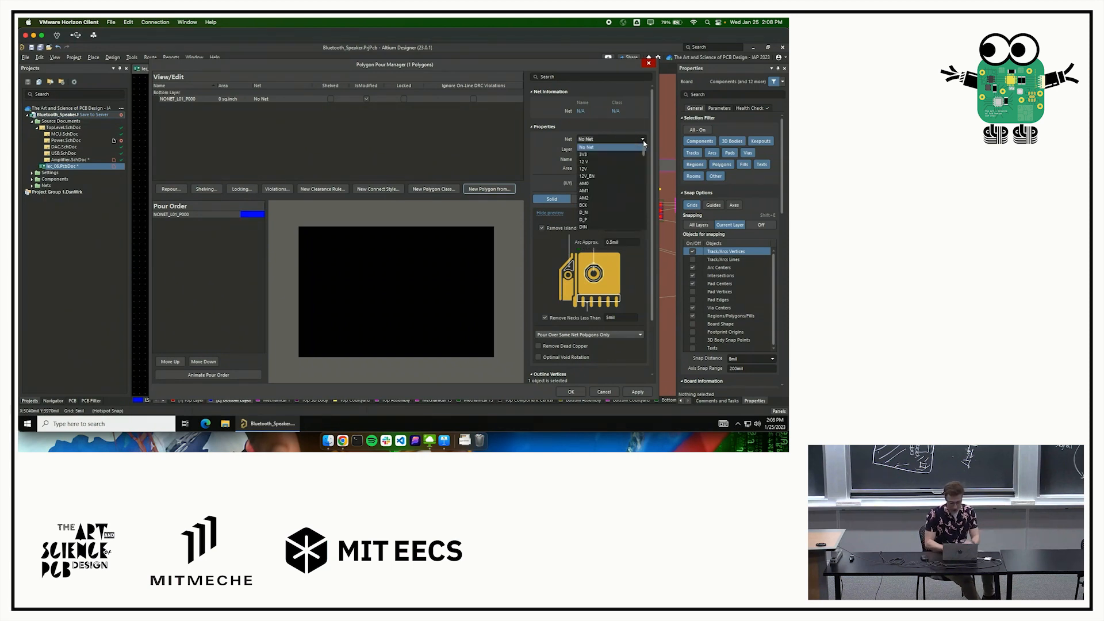
{"action": "type", "text": "GND"}
{"action": "key", "text": "Return"}
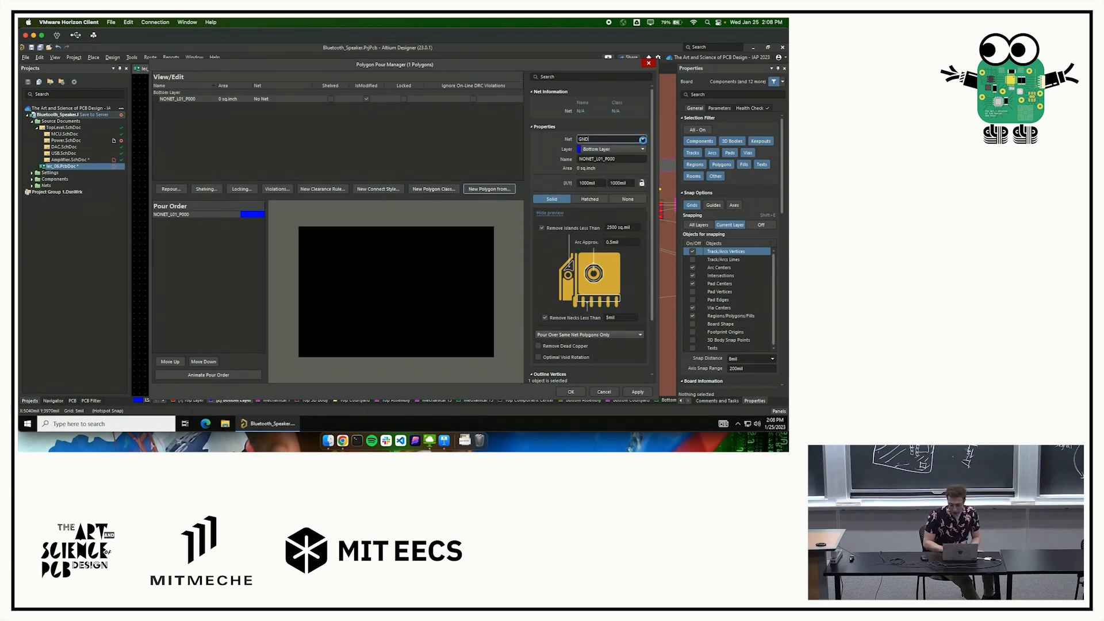
Rename the GND polygon pour with a first name and apply the polygon changes to the design.
{"action": "double_click", "coordinate": [619, 159]}
{"action": "key", "text": "BackSpace"}
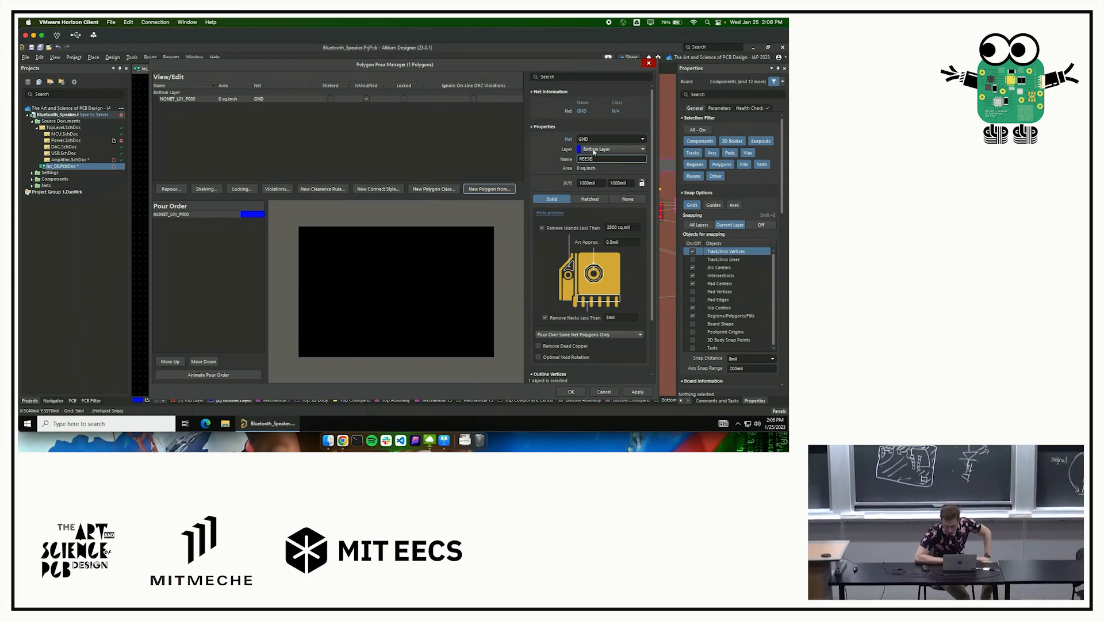
{"action": "left_click", "coordinate": [637, 392]}
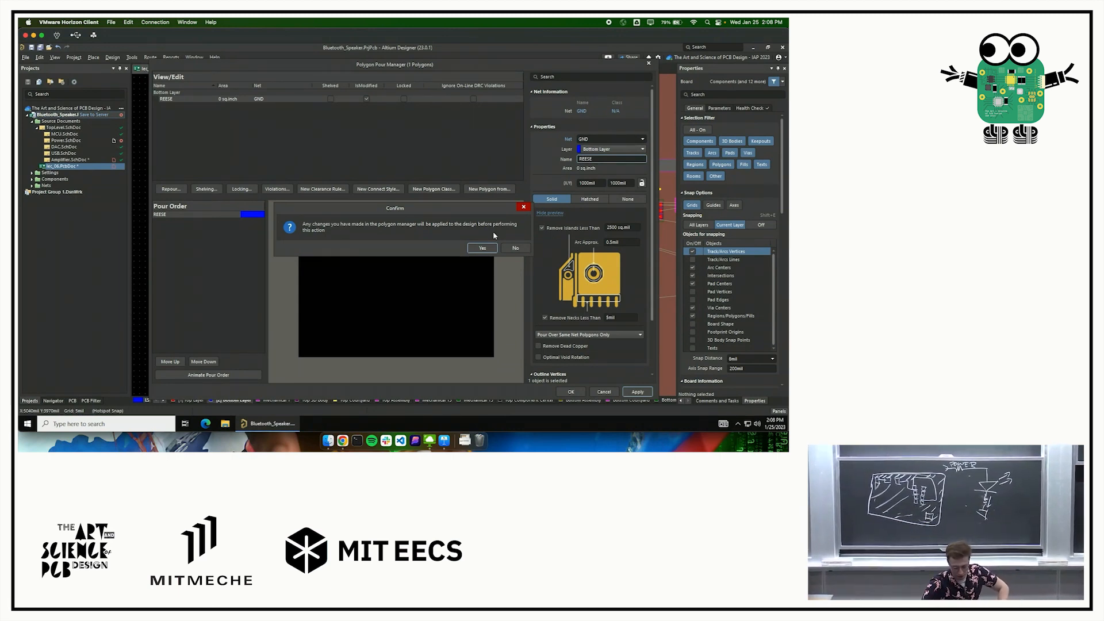
{"action": "left_click", "coordinate": [486, 246]}
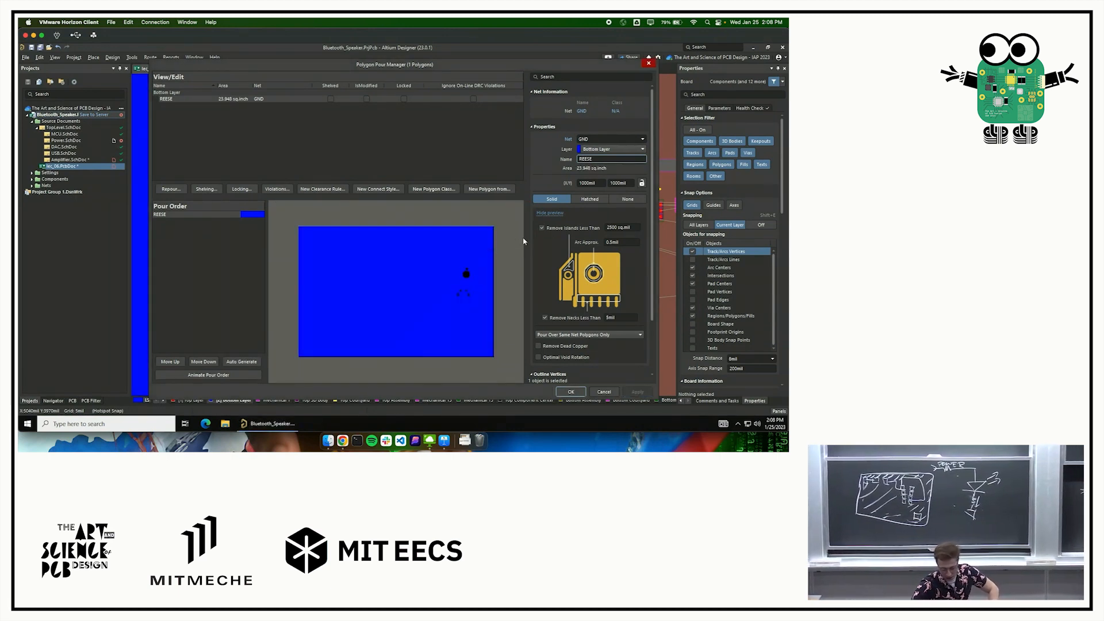
Close the Polygon Pour Manager and examine the GND pour around the D_N via at U2 and the pads of J1.
{"action": "left_click", "coordinate": [648, 63]}
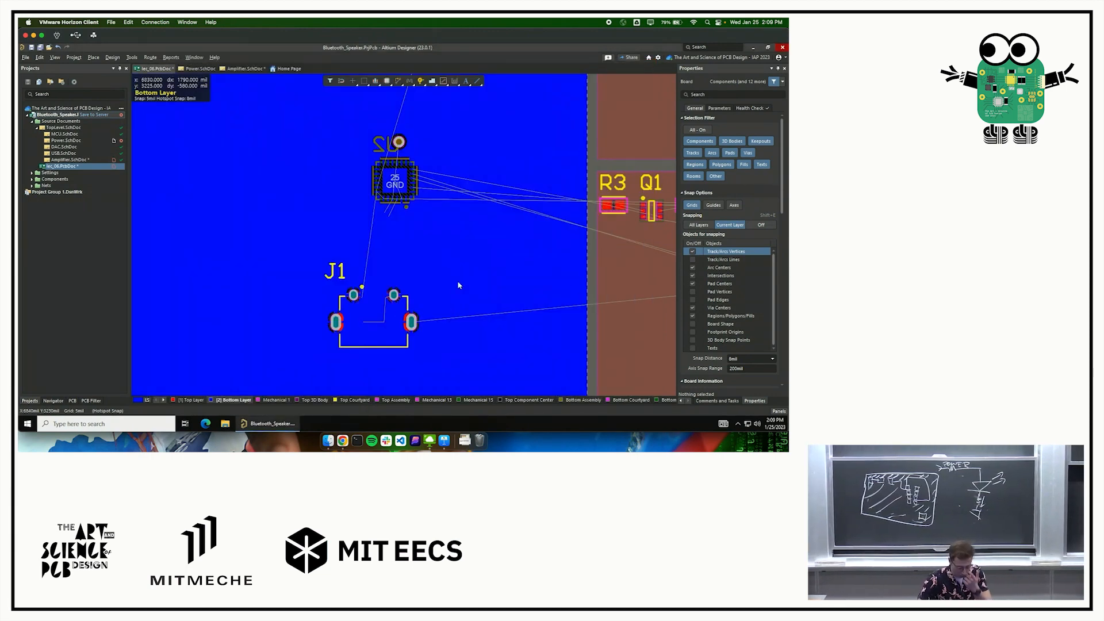
{"action": "mouse_move", "coordinate": [403, 319]}
{"action": "right_mouse_down"}
{"action": "mouse_move", "coordinate": [410, 291]}
{"action": "mouse_move", "coordinate": [417, 317]}
{"action": "right_mouse_up"}
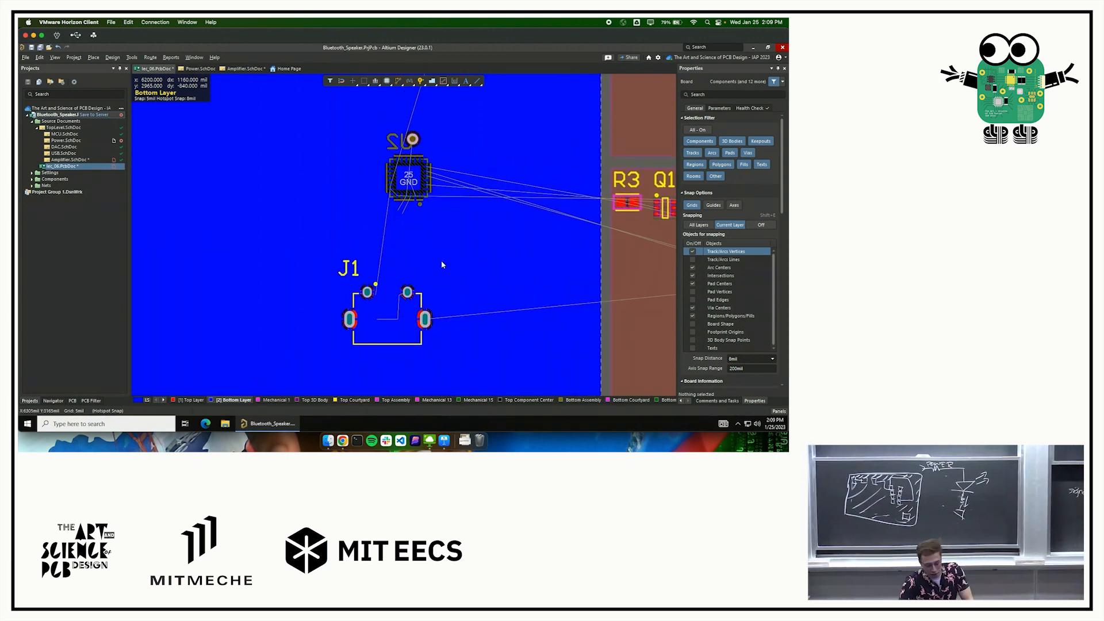
{"action": "scroll", "coordinate": [420, 147], "scroll_direction": "up", "scroll_amount": 5, "text": "ctrl"}
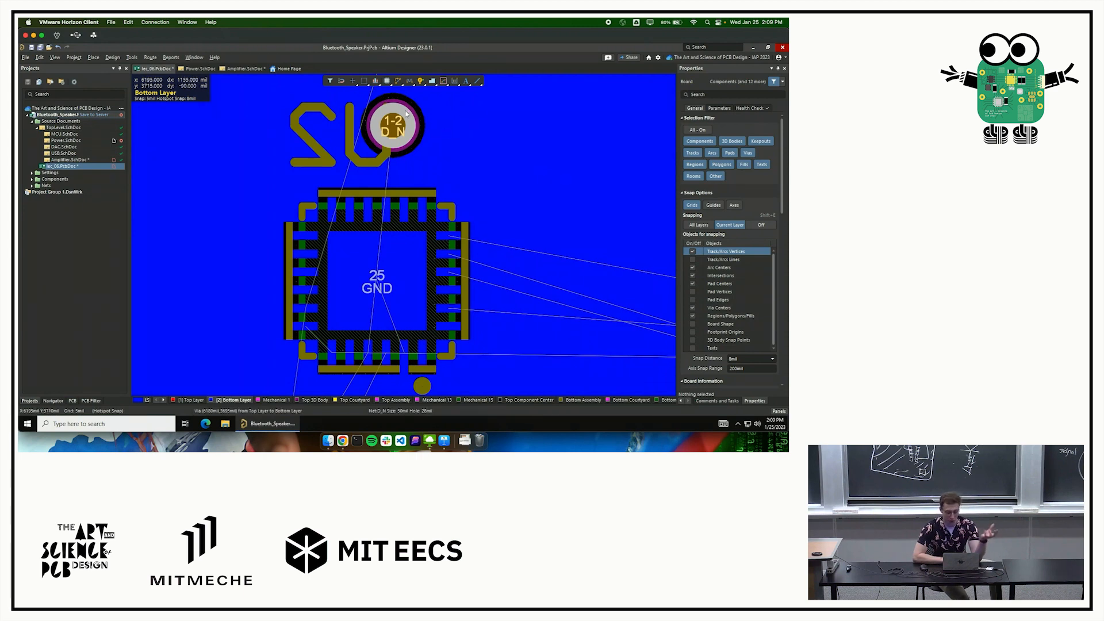
{"action": "right_click_drag", "start_coordinate": [463, 217], "coordinate": [486, 74]}
{"action": "right_click_drag", "start_coordinate": [469, 242], "coordinate": [476, 99]}
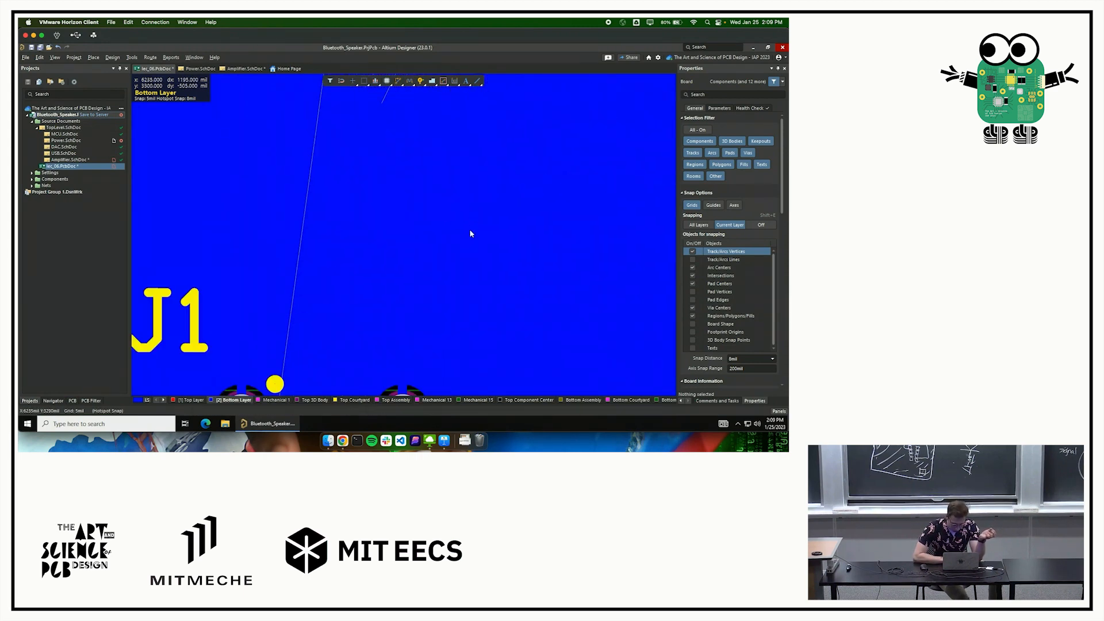
{"action": "right_click_drag", "start_coordinate": [468, 234], "coordinate": [486, 89]}
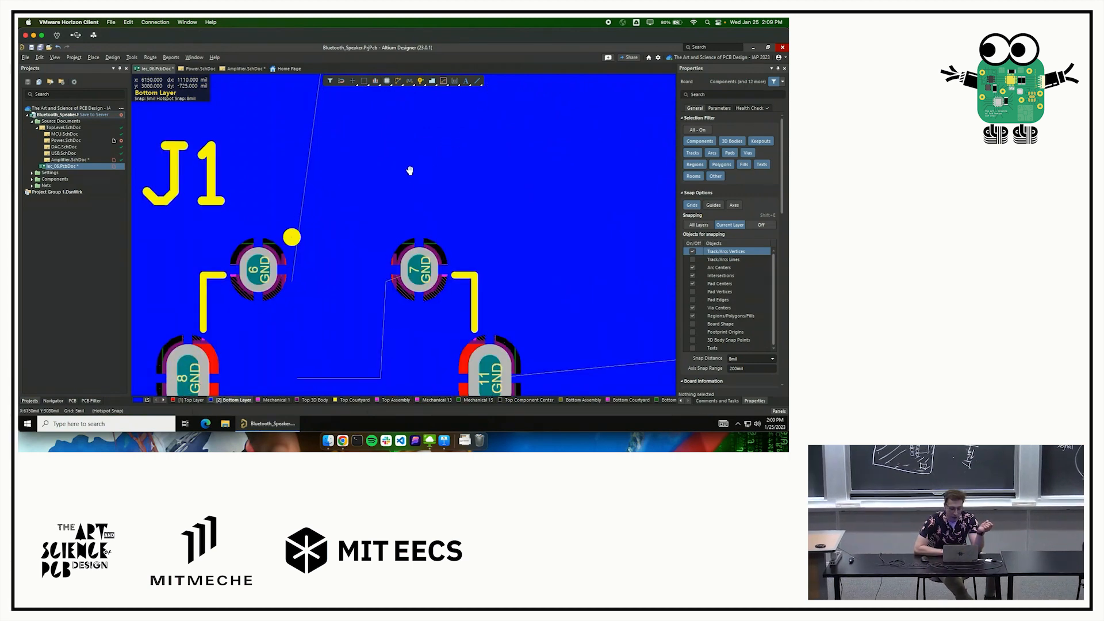
{"action": "right_click_drag", "start_coordinate": [392, 238], "coordinate": [428, 155]}
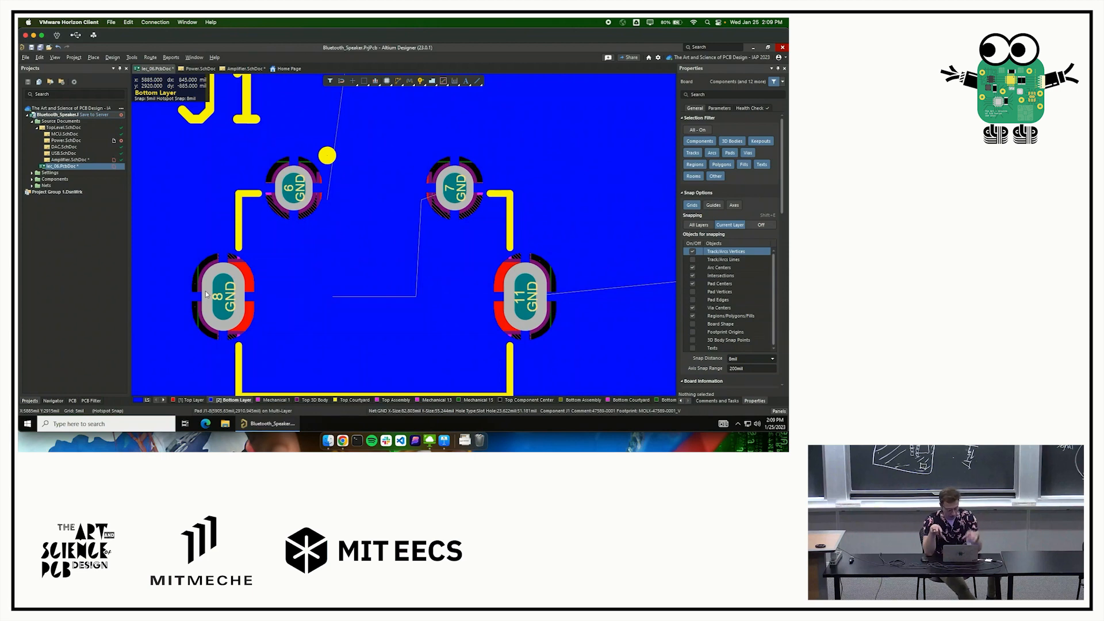
View the board around connector J1 in 3D, and return to the 2D layout.
{"action": "key", "text": "3"}
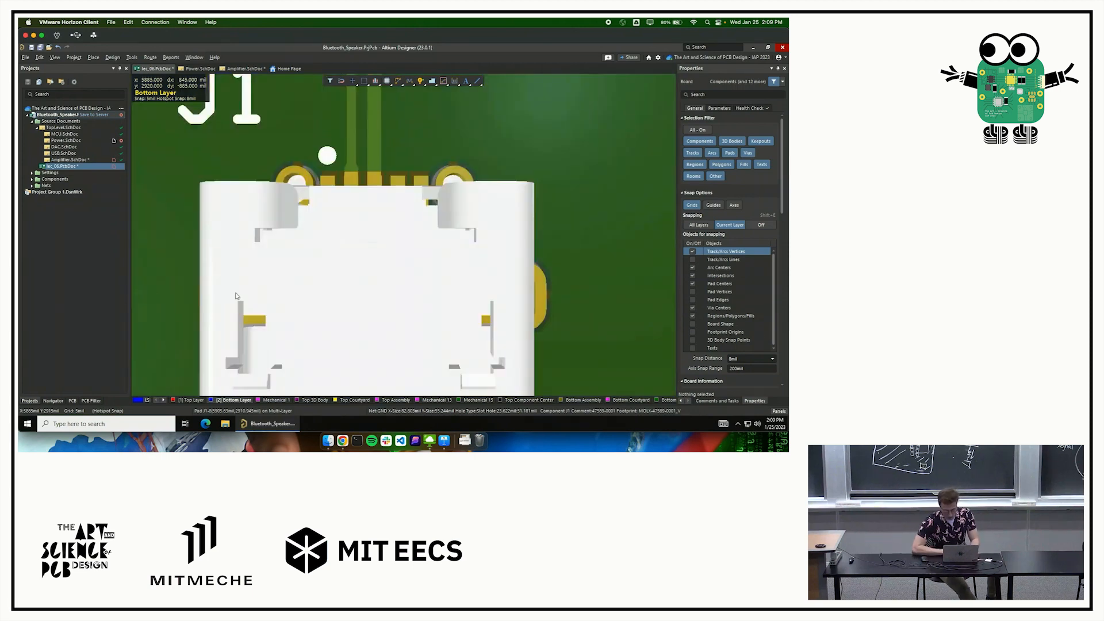
{"action": "scroll", "coordinate": [418, 301], "scroll_direction": "up", "scroll_amount": 5}
{"action": "scroll", "coordinate": [490, 286], "scroll_direction": "up", "scroll_amount": 5}
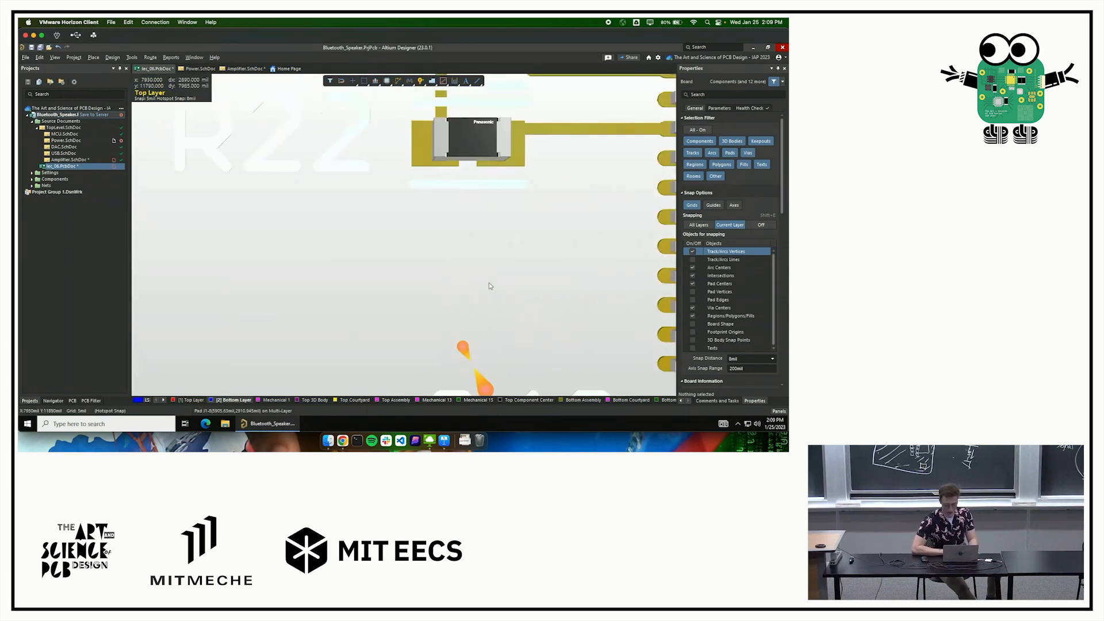
{"action": "key", "text": "2"}
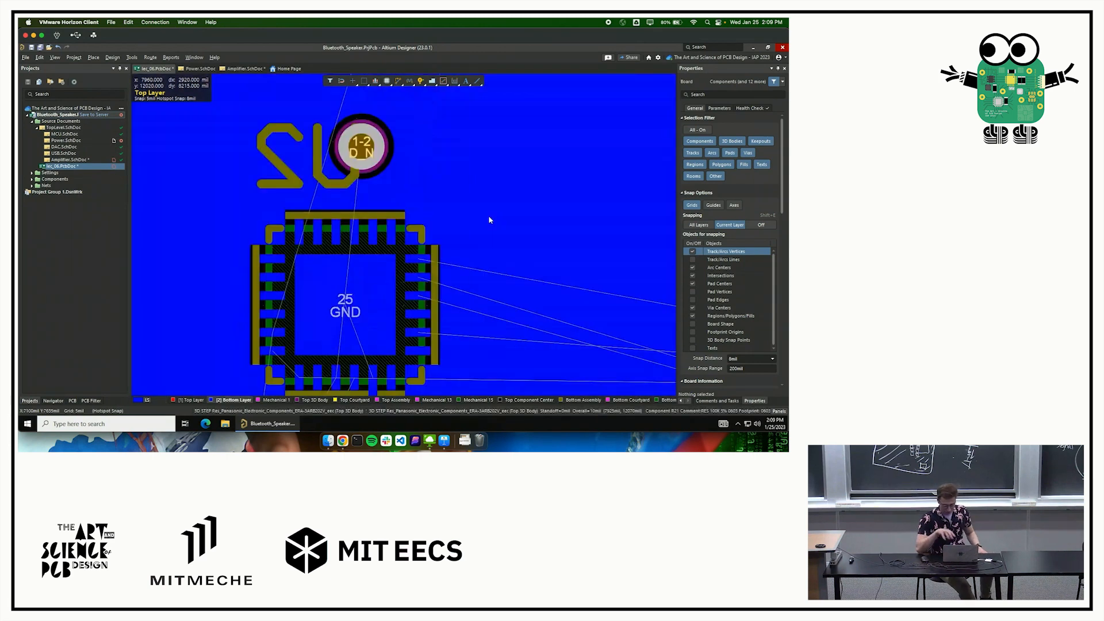
{"action": "scroll", "coordinate": [489, 219], "scroll_direction": "down", "scroll_amount": 5}
{"action": "scroll", "coordinate": [489, 220], "scroll_direction": "down", "scroll_amount": 3}
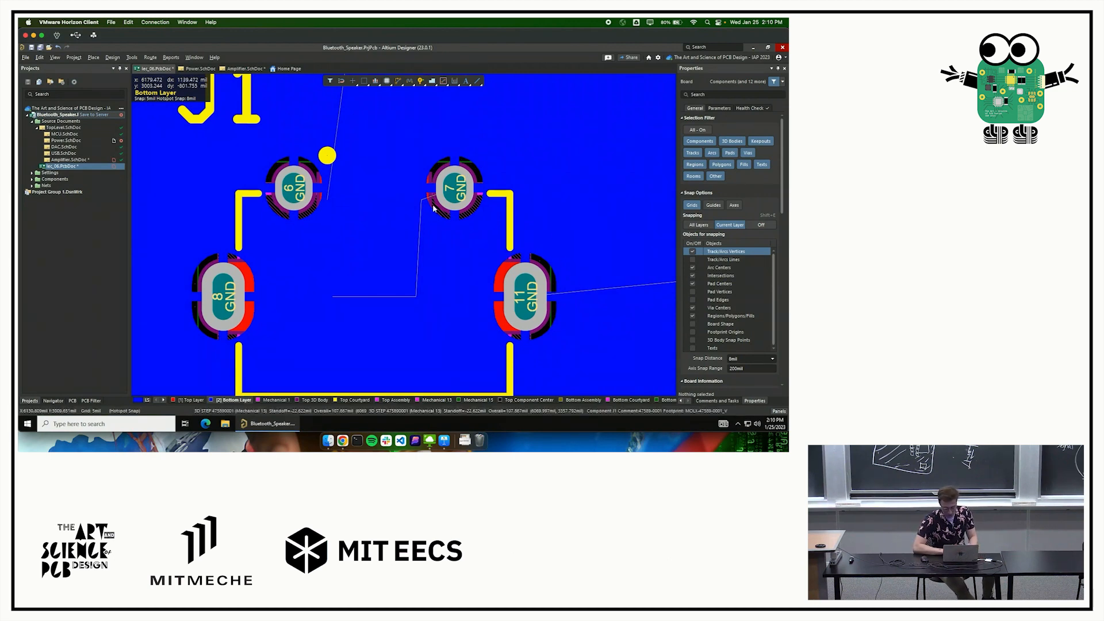
Switch to the Top Layer and move connector J1 up and to the left, away from its differential pair traces.
{"action": "scroll", "coordinate": [433, 209], "scroll_direction": "down", "scroll_amount": 2, "text": "ctrl"}
{"action": "scroll", "coordinate": [472, 167], "scroll_direction": "up", "scroll_amount": 1}
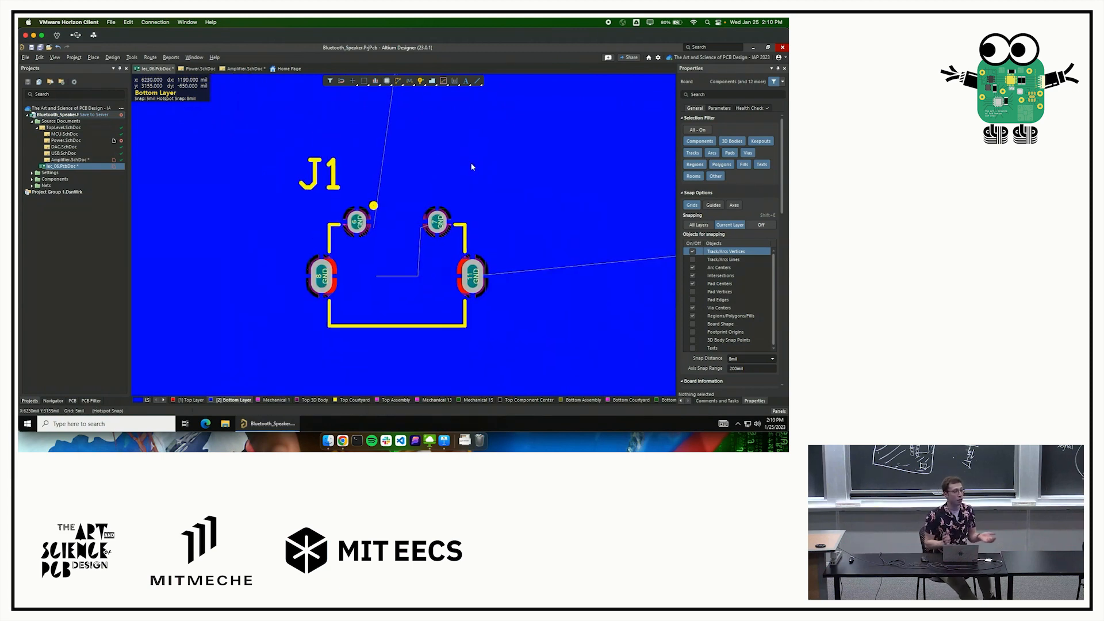
{"action": "left_click", "coordinate": [190, 400]}
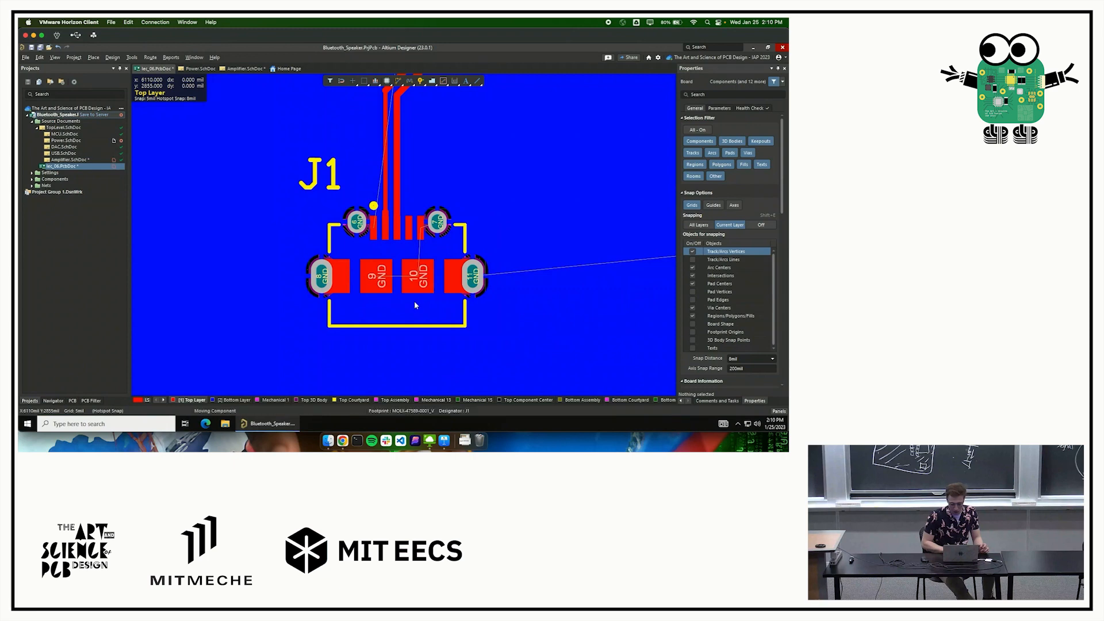
{"action": "left_click_drag", "start_coordinate": [414, 302], "coordinate": [224, 200]}
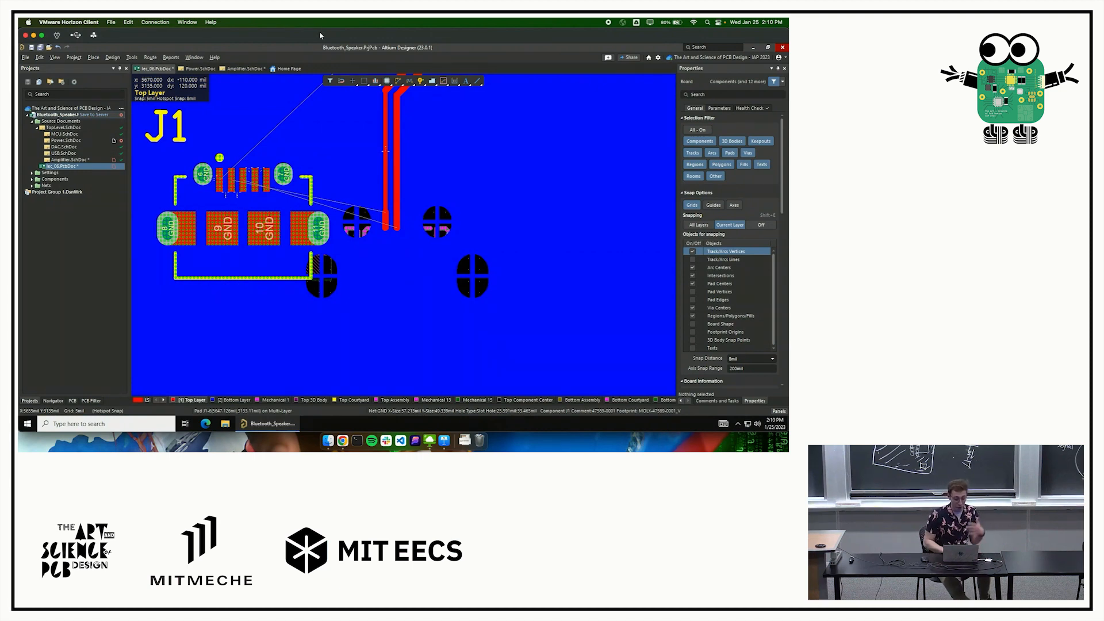
Repour all polygons so the bottom GND pour follows the moved connector J1.
{"action": "left_click", "coordinate": [132, 58]}
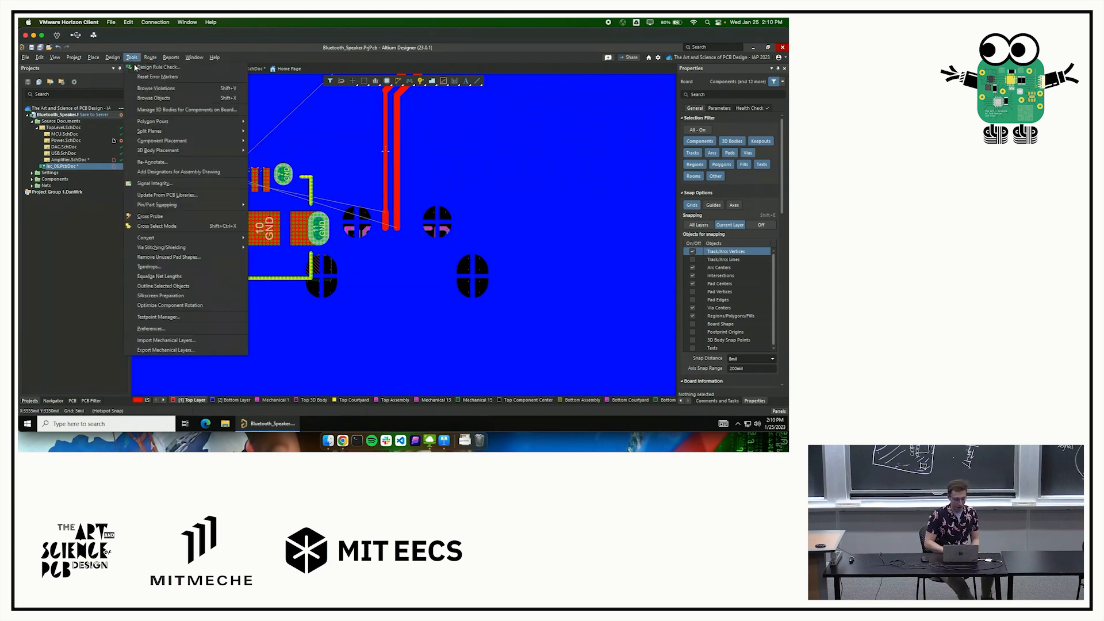
{"action": "mouse_move", "coordinate": [150, 120]}
{"action": "left_click", "coordinate": [132, 57]}
{"action": "left_click", "coordinate": [132, 58]}
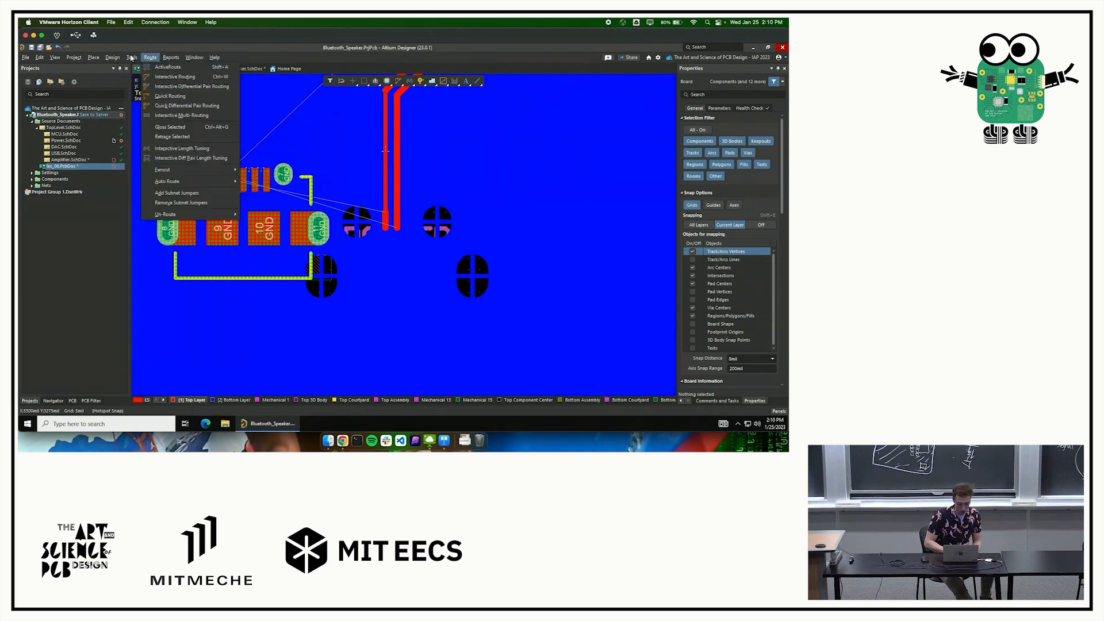
{"action": "mouse_move", "coordinate": [146, 121]}
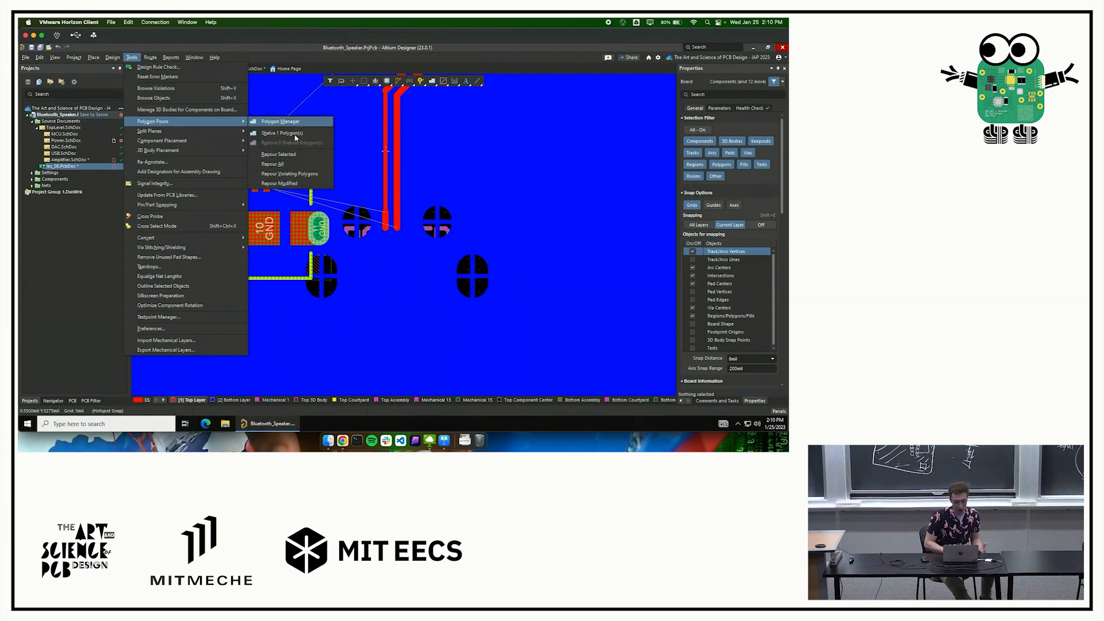
{"action": "left_click", "coordinate": [283, 165]}
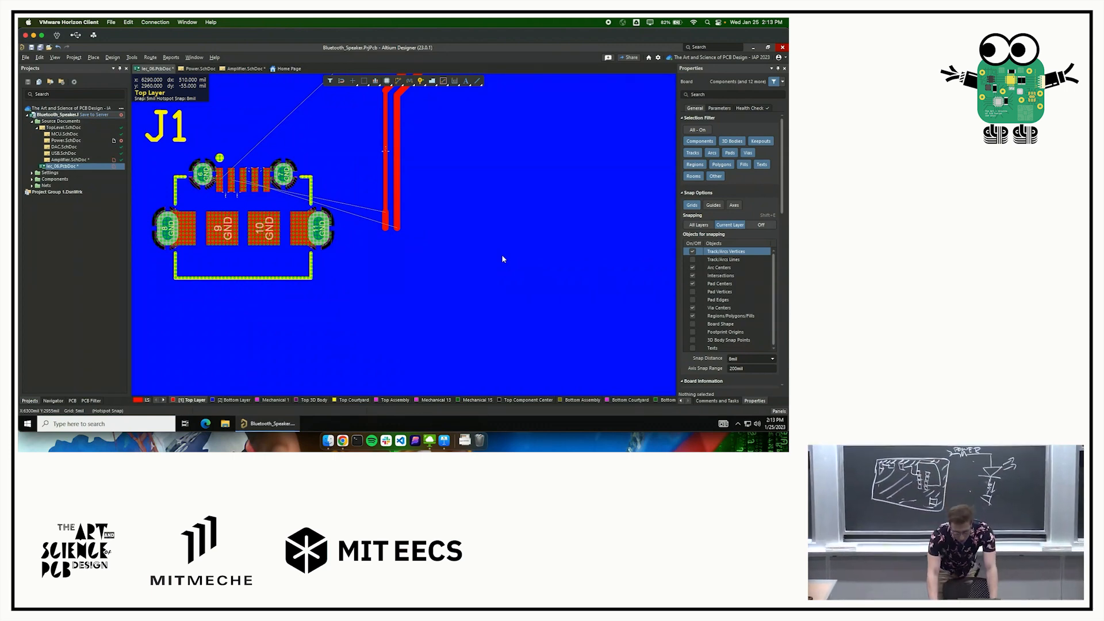
Show the GND net's connection lines, starting from the GND pad of switch SW1.
{"action": "right_click_drag", "start_coordinate": [554, 256], "coordinate": [486, 295]}
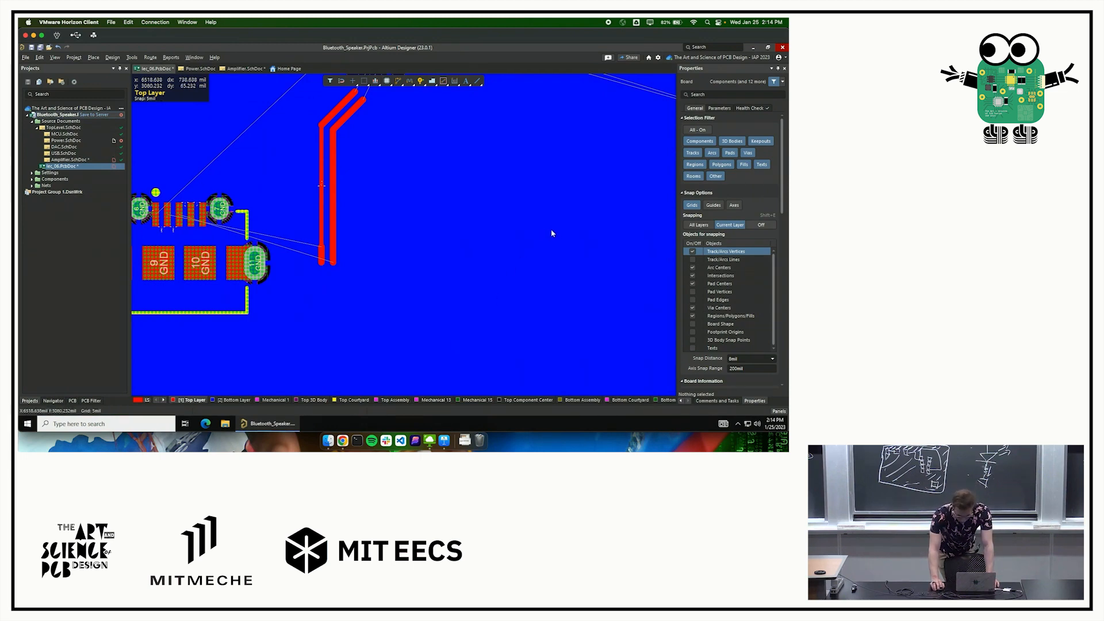
{"action": "scroll", "coordinate": [549, 232], "scroll_direction": "down", "scroll_amount": 3, "text": "ctrl"}
{"action": "right_click_drag", "start_coordinate": [455, 234], "coordinate": [189, 247]}
{"action": "right_click_drag", "start_coordinate": [273, 278], "coordinate": [167, 256]}
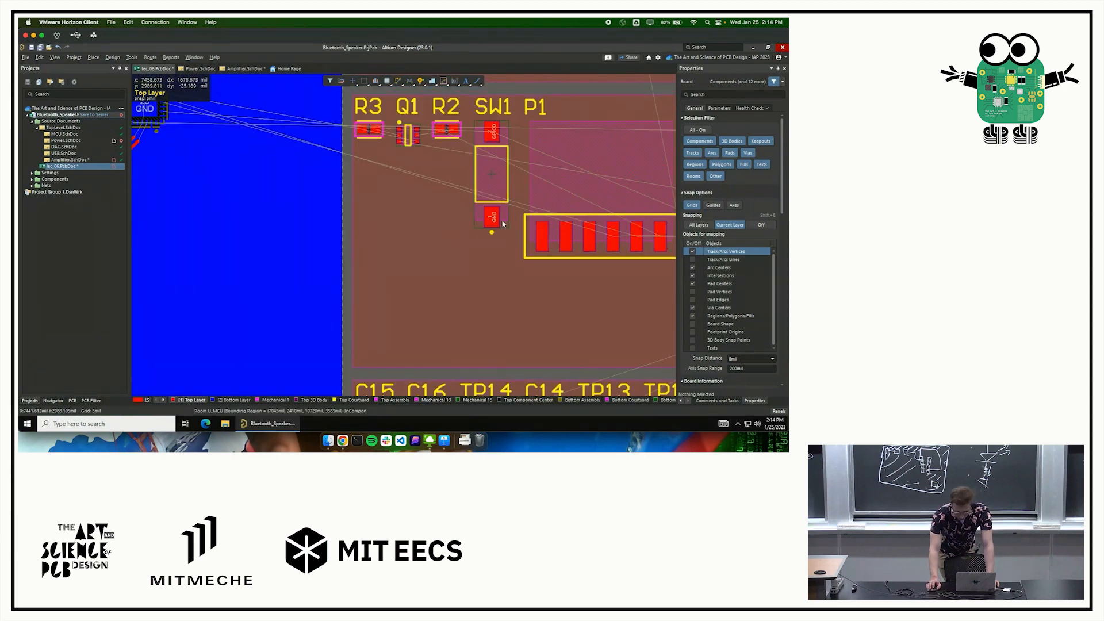
{"action": "scroll", "coordinate": [499, 218], "scroll_direction": "up", "scroll_amount": 3, "text": "ctrl"}
{"action": "scroll", "coordinate": [500, 222], "scroll_direction": "up", "scroll_amount": 2, "text": "ctrl"}
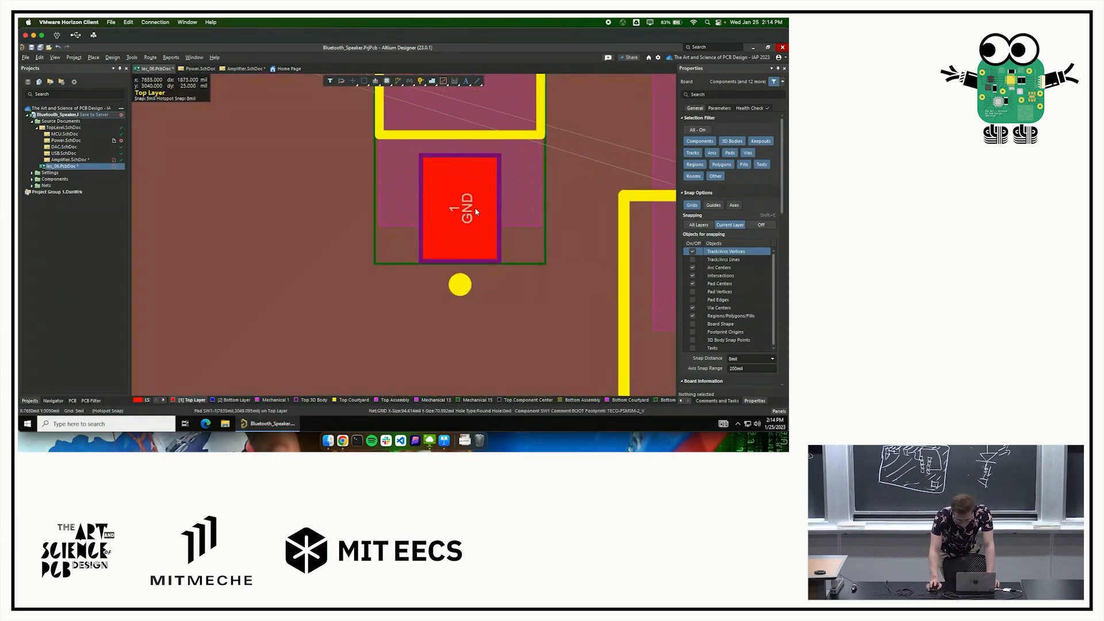
{"action": "left_click", "coordinate": [475, 208]}
{"action": "right_click", "coordinate": [475, 209]}
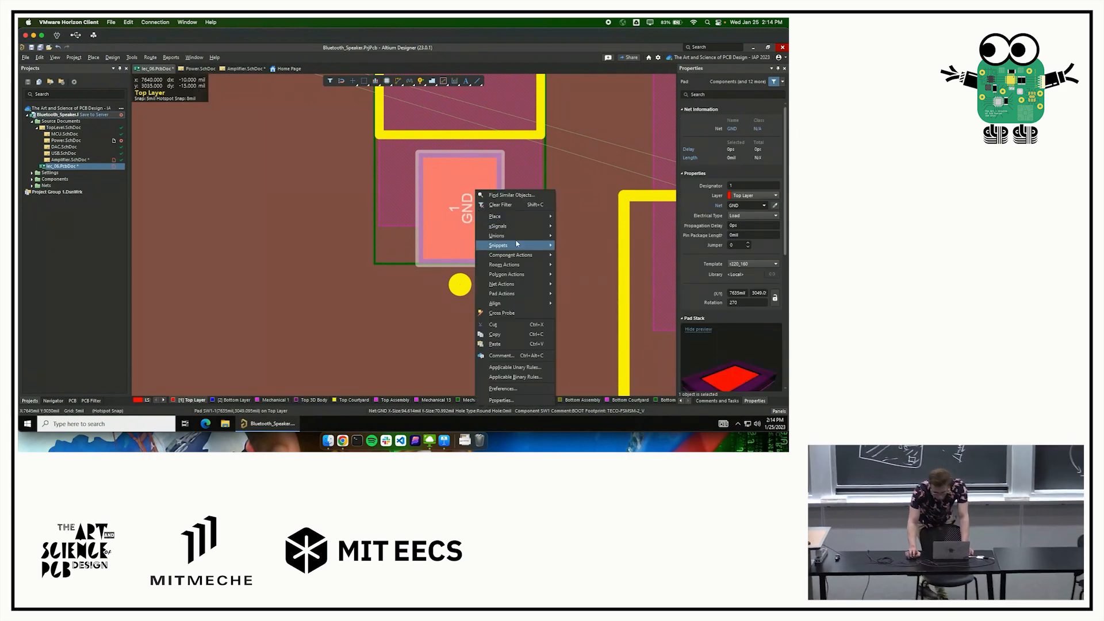
{"action": "mouse_move", "coordinate": [518, 293]}
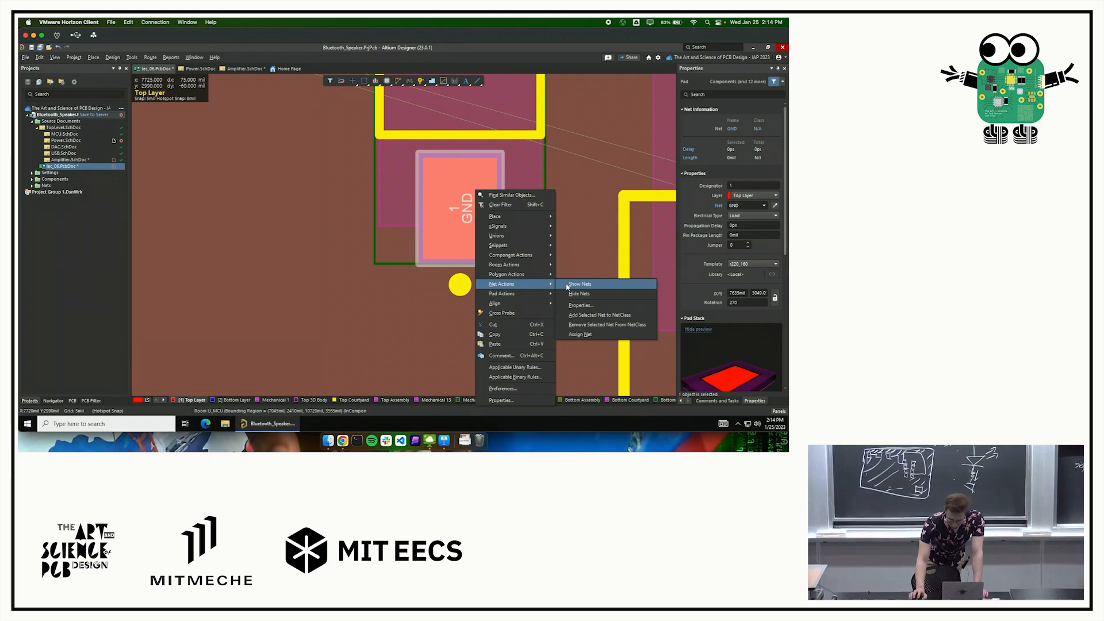
{"action": "left_click", "coordinate": [567, 286]}
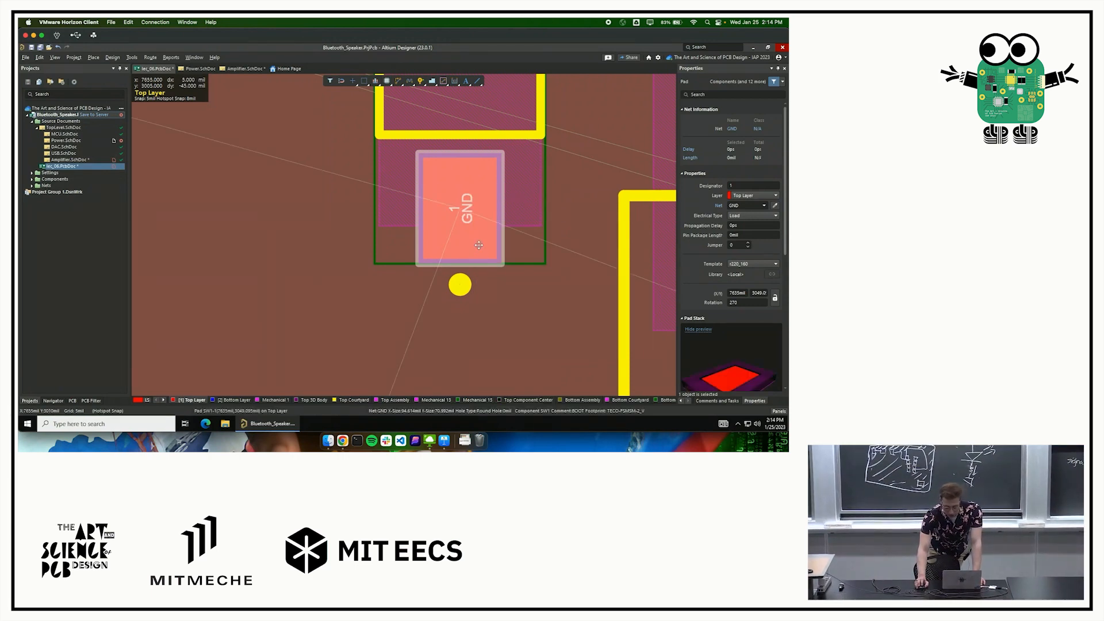
Look over the GND connection lines across the board, and hide the GND net from pad 1 of connector P1.
{"action": "scroll", "coordinate": [469, 233], "scroll_direction": "down", "scroll_amount": 4, "text": "ctrl"}
{"action": "scroll", "coordinate": [450, 232], "scroll_direction": "down", "scroll_amount": 4, "text": "ctrl"}
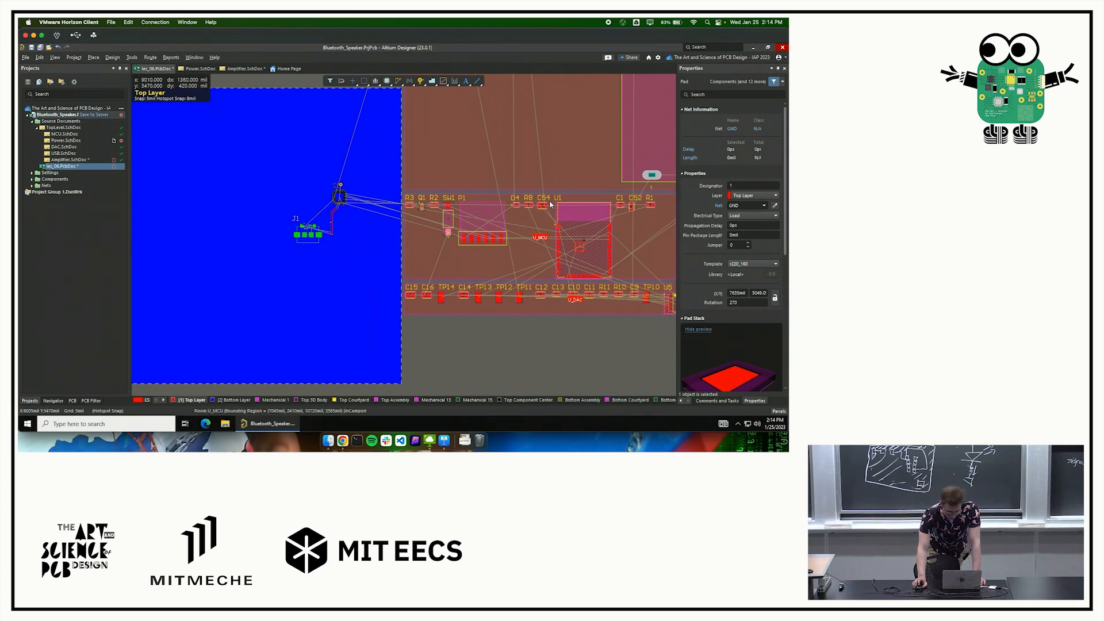
{"action": "scroll", "coordinate": [542, 215], "scroll_direction": "up", "scroll_amount": 1, "text": "ctrl"}
{"action": "scroll", "coordinate": [441, 244], "scroll_direction": "up", "scroll_amount": 6, "text": "ctrl"}
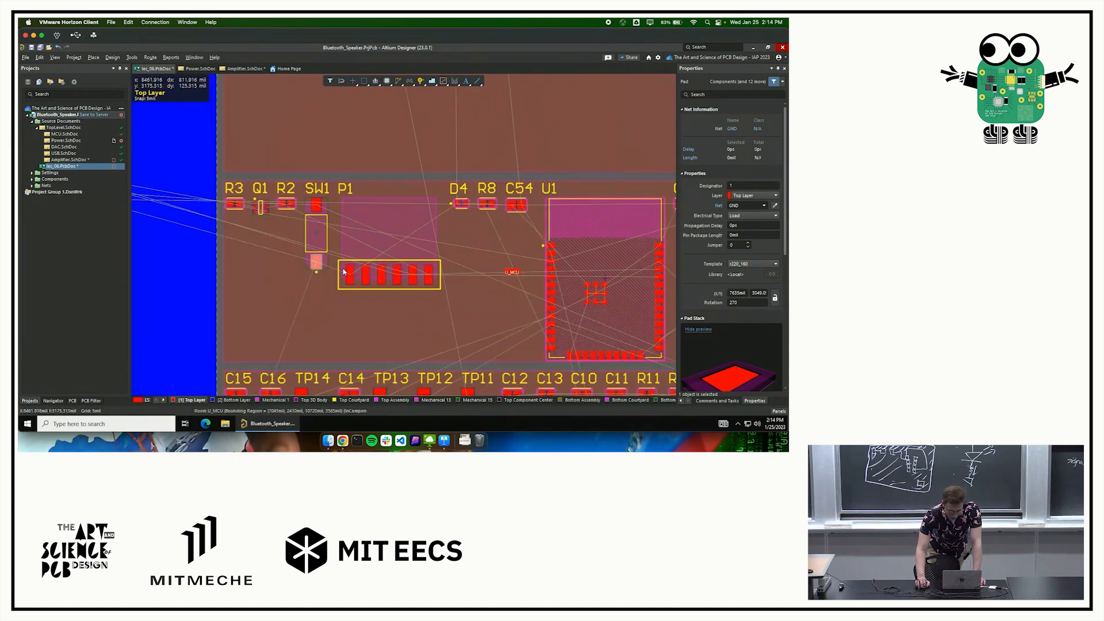
{"action": "right_click_drag", "start_coordinate": [543, 183], "coordinate": [584, 173]}
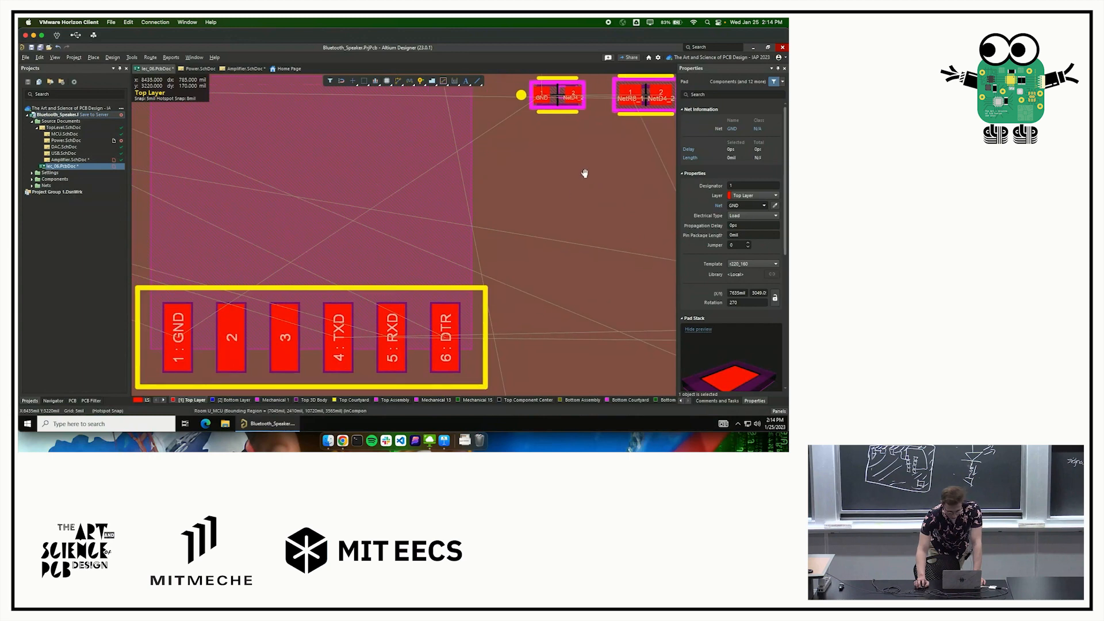
{"action": "right_click_drag", "start_coordinate": [447, 215], "coordinate": [530, 208]}
{"action": "right_click_drag", "start_coordinate": [259, 328], "coordinate": [269, 304]}
{"action": "left_click", "coordinate": [278, 301]}
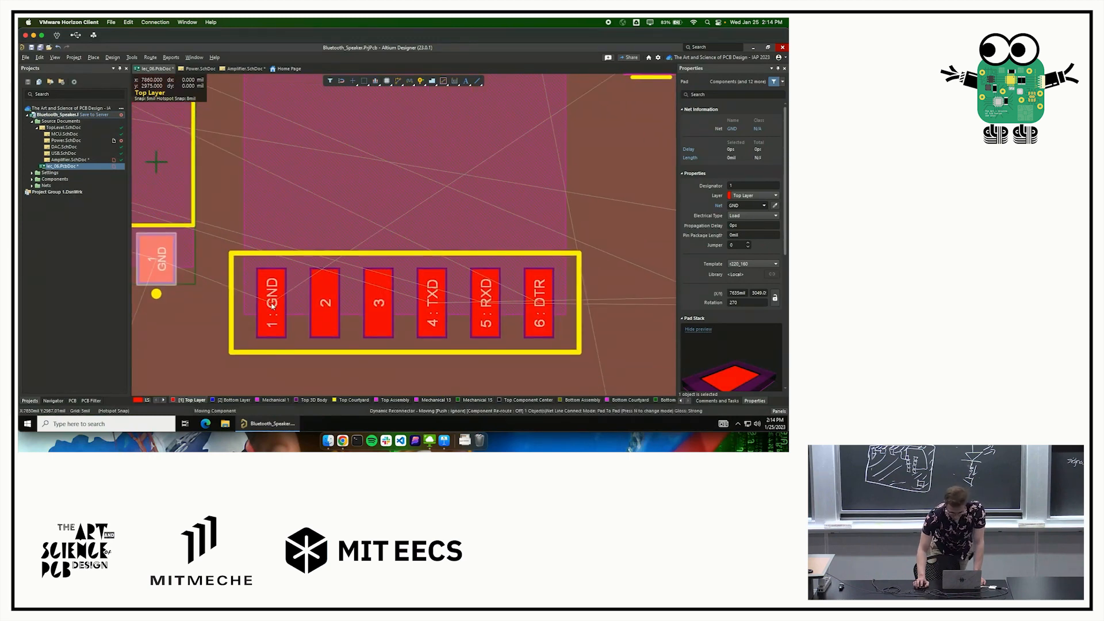
{"action": "right_click", "coordinate": [313, 270]}
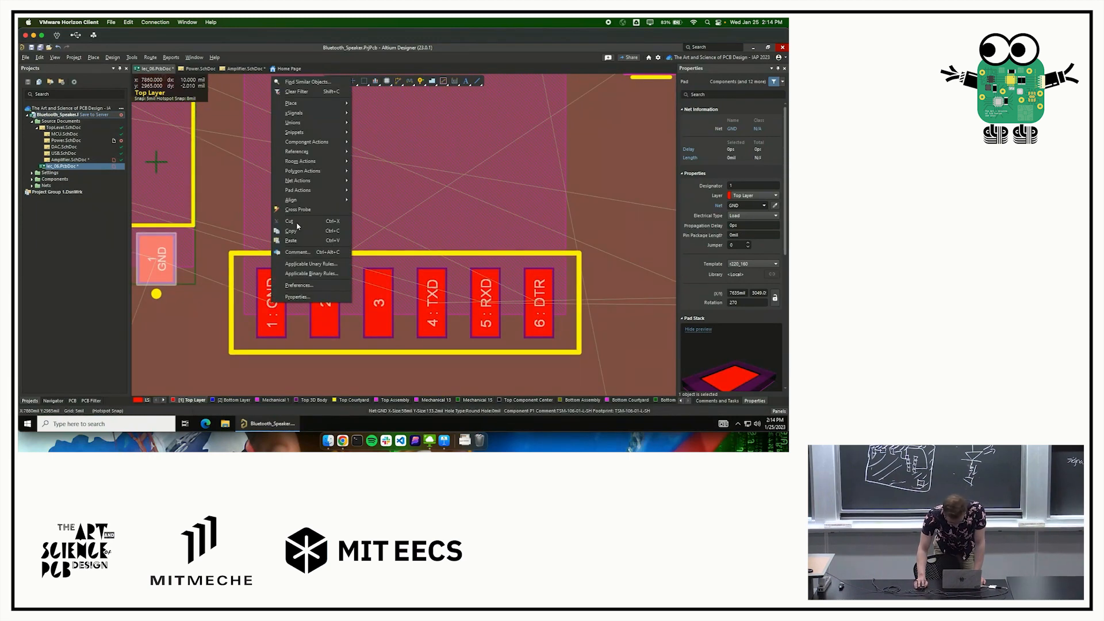
{"action": "mouse_move", "coordinate": [311, 180]}
{"action": "left_click", "coordinate": [369, 193]}
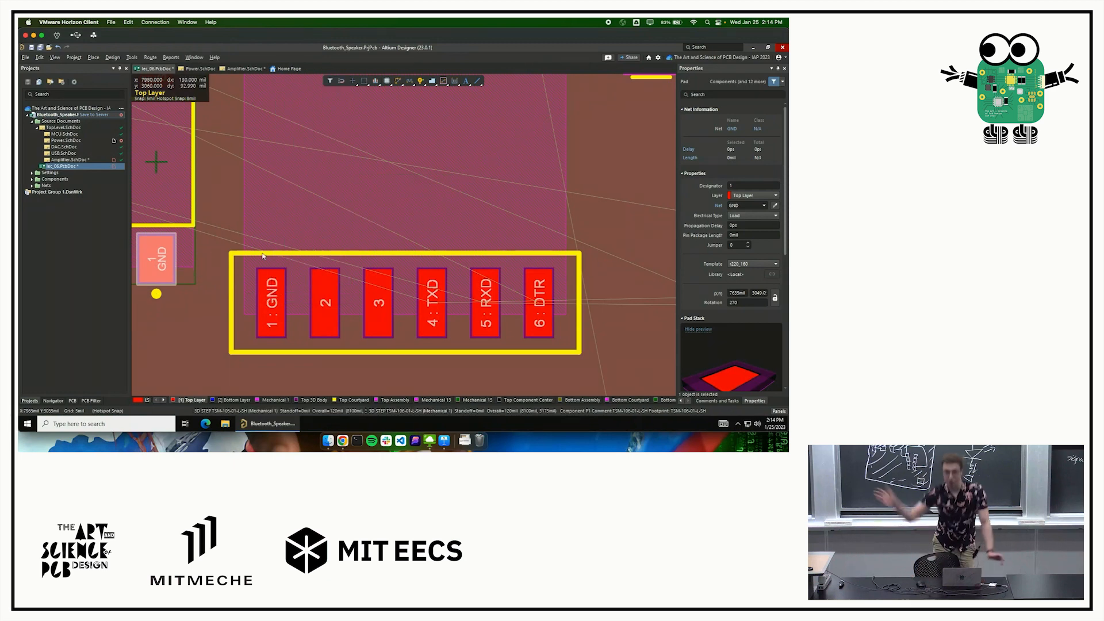